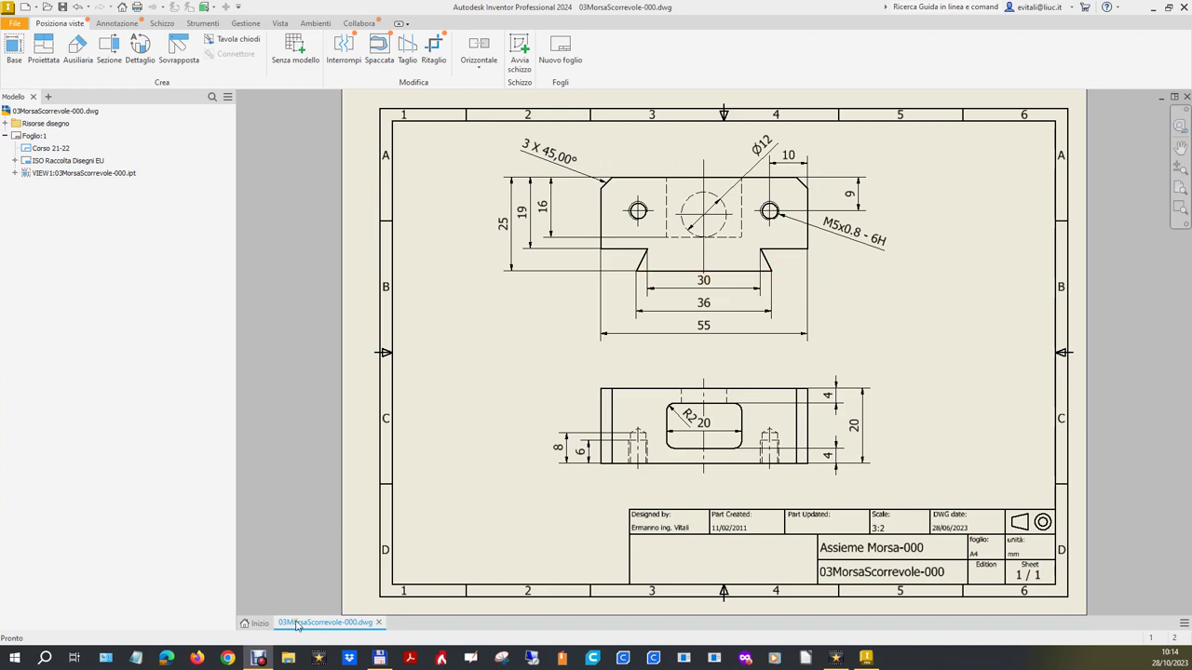
- Return to the Inventor home page and begin creating a new file
{"action": "left_click", "coordinate": [262, 623]}
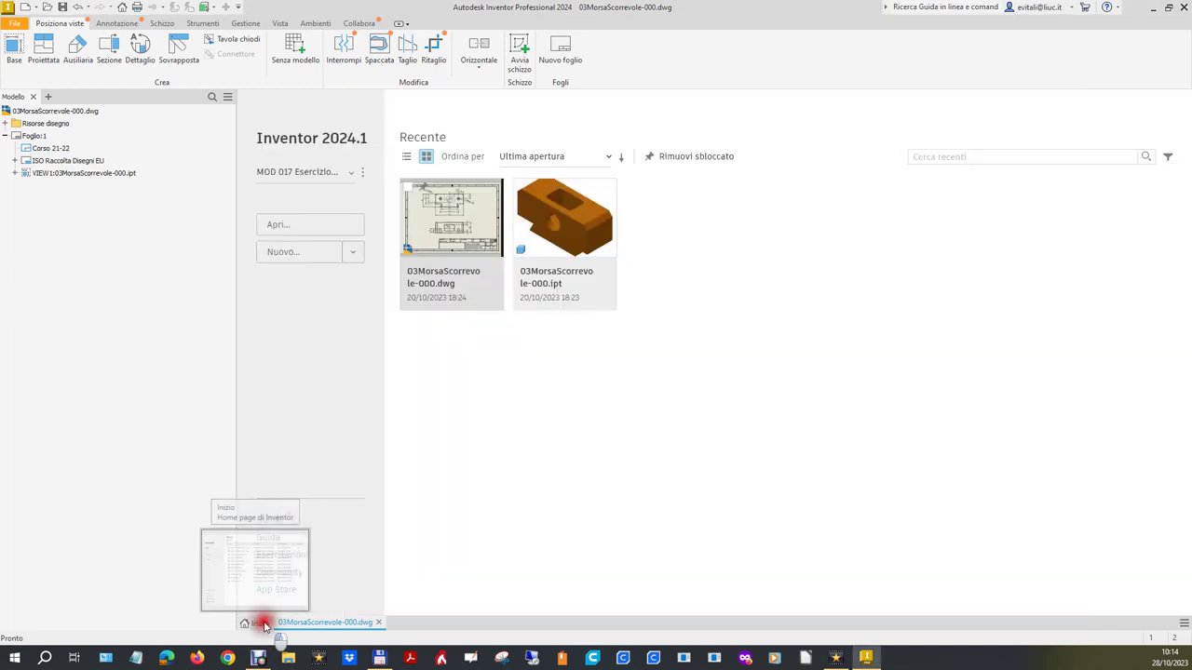
{"action": "left_click", "coordinate": [51, 259]}
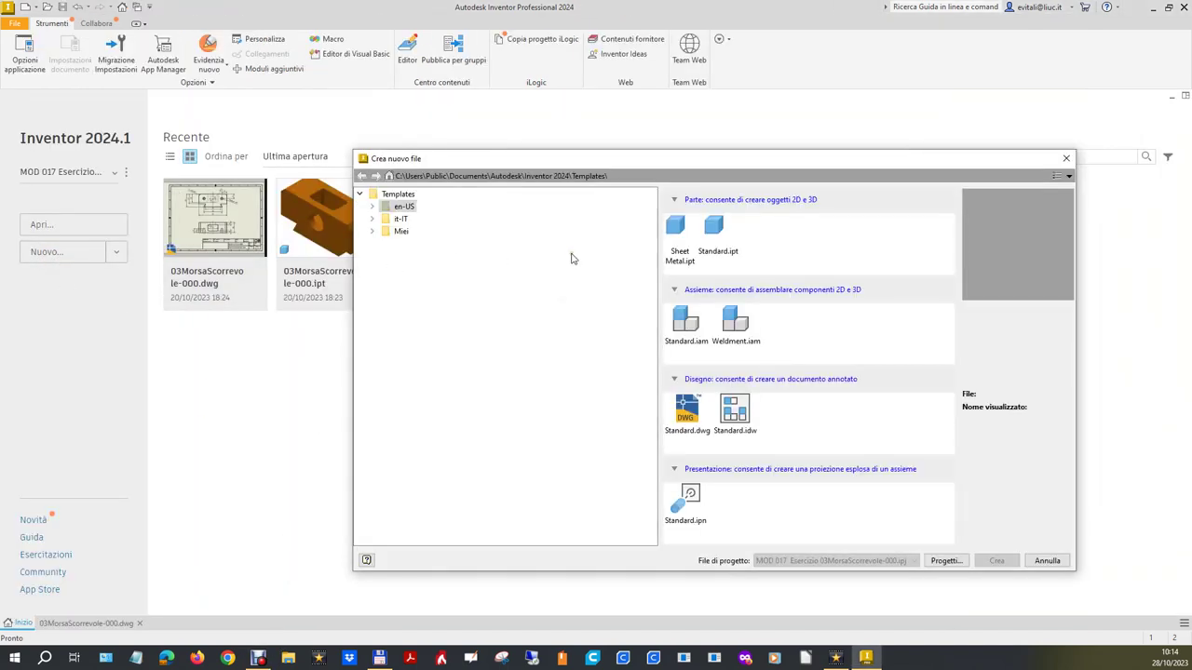
- Create Parte1 from the Miei > Profess 'ipt 22-23 (mm).ipt' template, then return home
{"action": "left_click", "coordinate": [373, 232]}
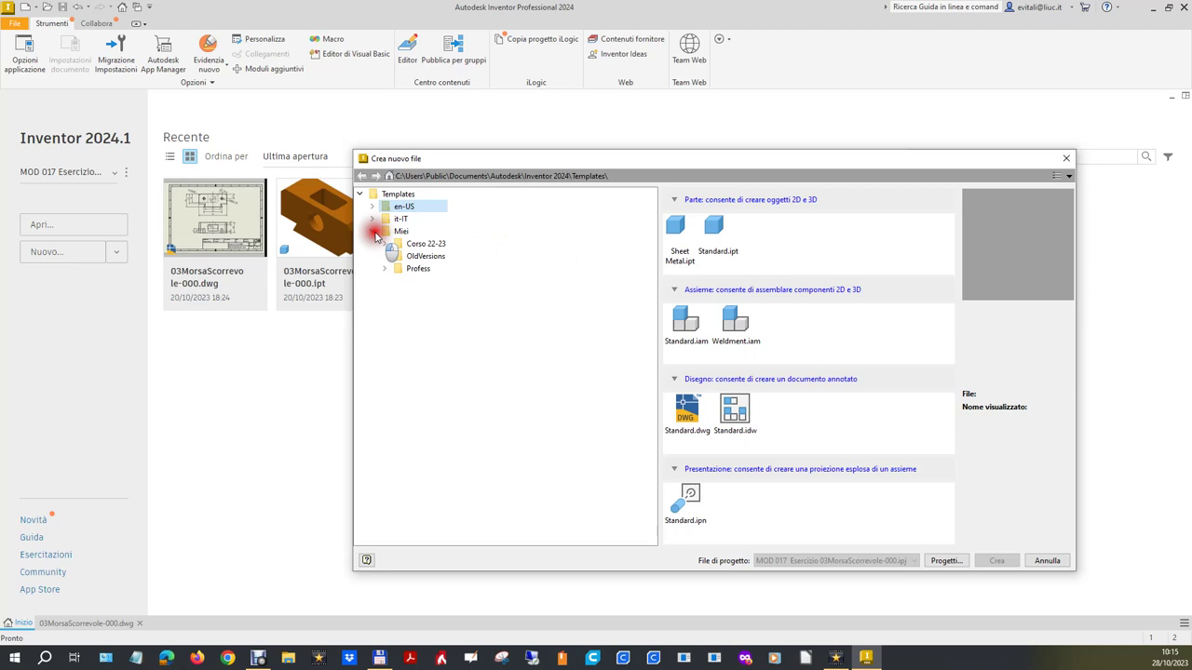
{"action": "left_click", "coordinate": [418, 268]}
{"action": "double_click", "coordinate": [715, 231]}
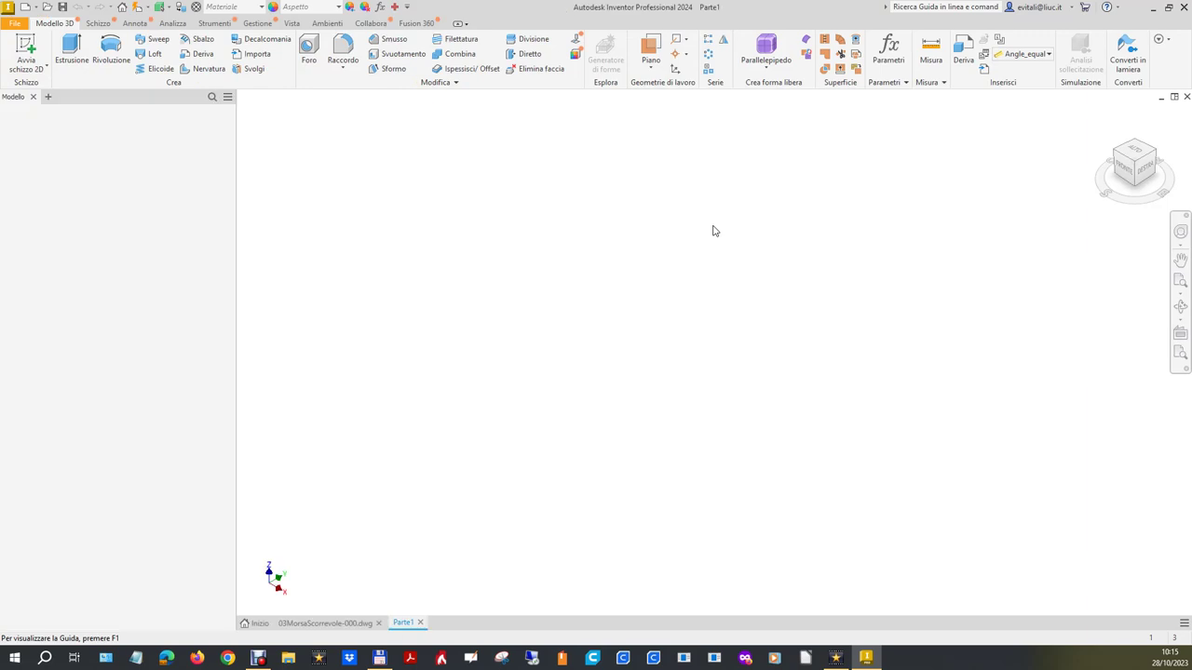
{"action": "left_click", "coordinate": [255, 623]}
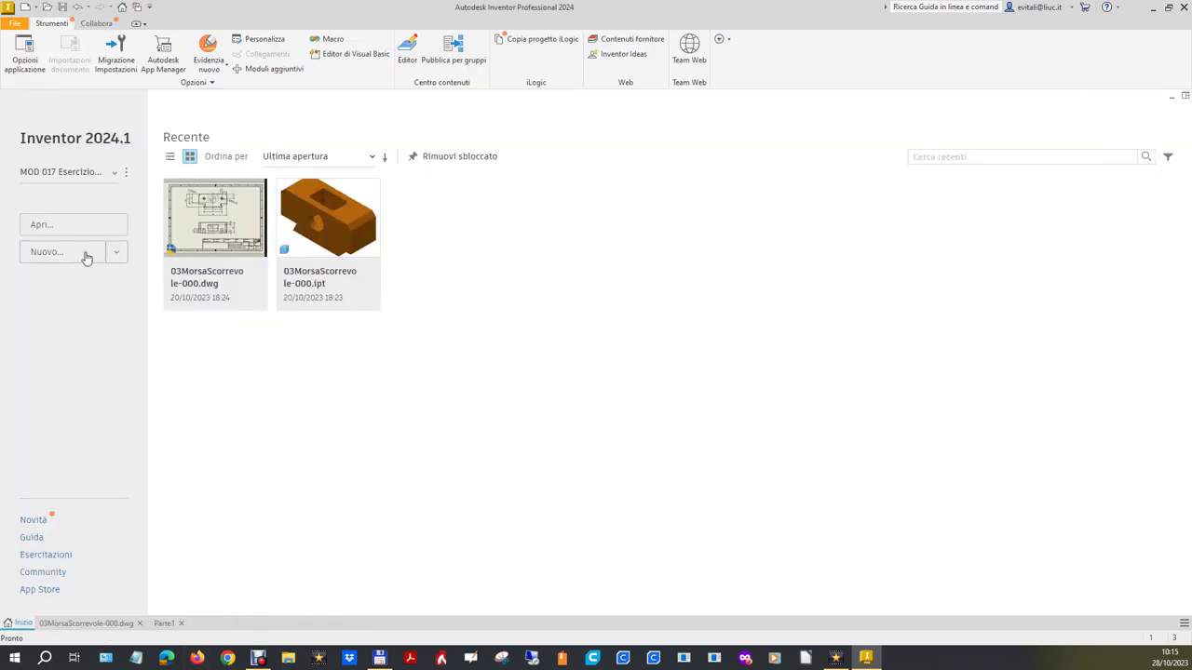
- Create drawing Disegno1 from the ISO (mm-EU).dwg template
{"action": "left_click", "coordinate": [86, 258]}
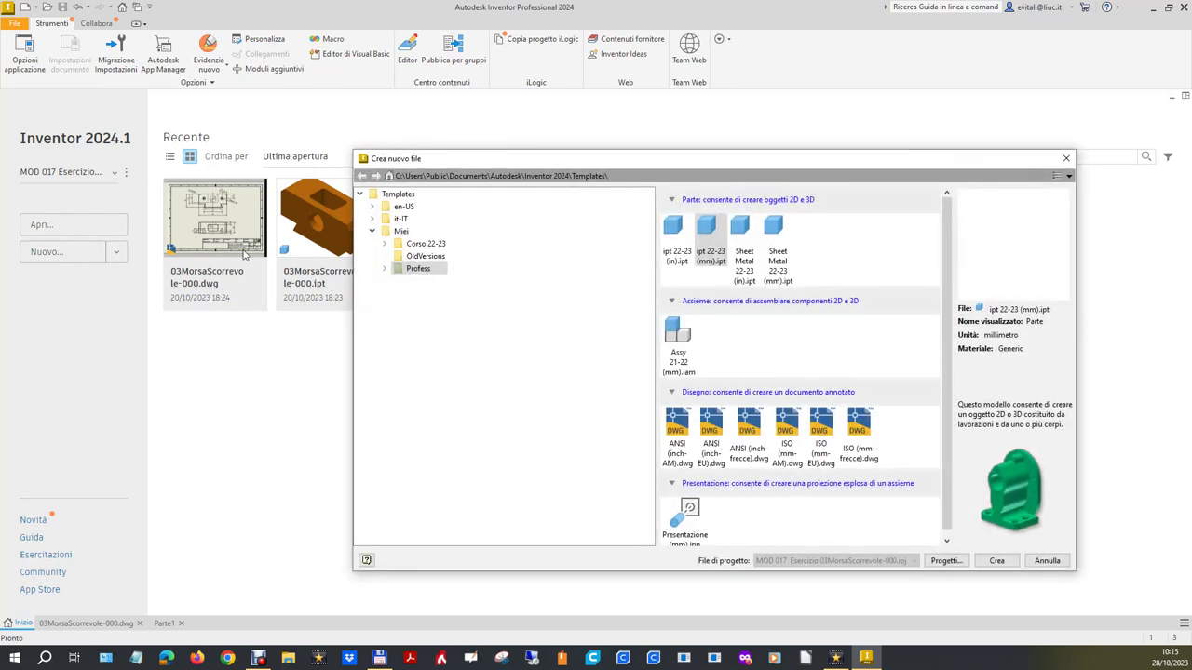
{"action": "double_click", "coordinate": [815, 430]}
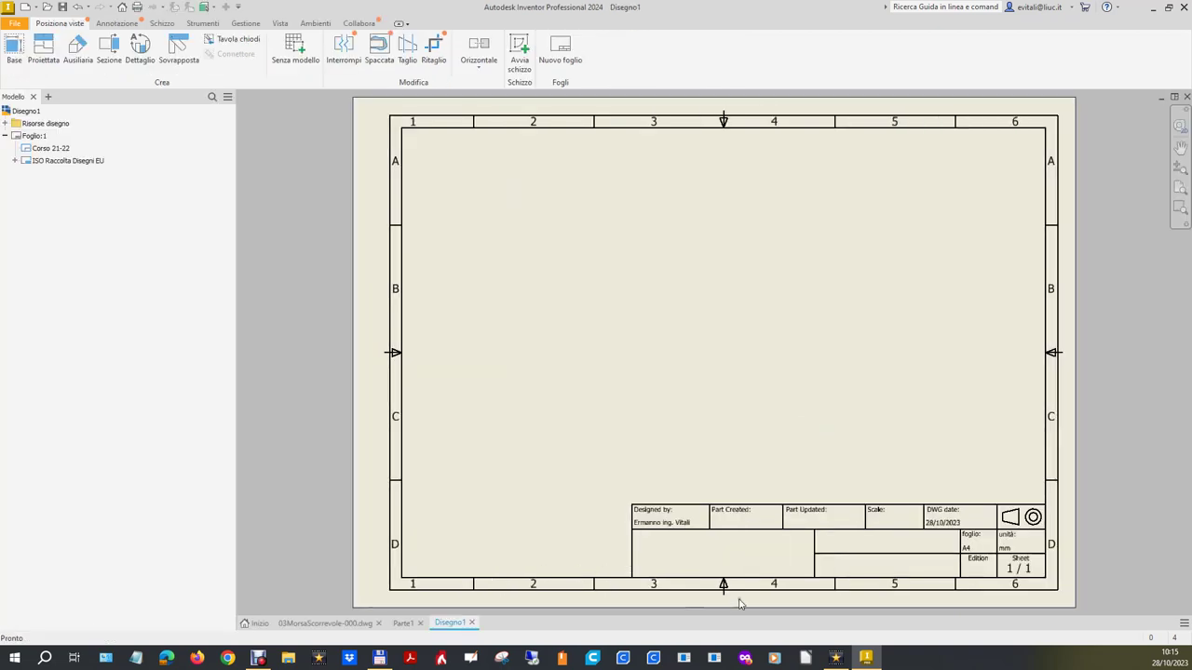
- Tile the documents vertically and dock Disegno1 below the 03MorsaScorrevole-000.dwg drawing
{"action": "left_click", "coordinate": [1184, 626]}
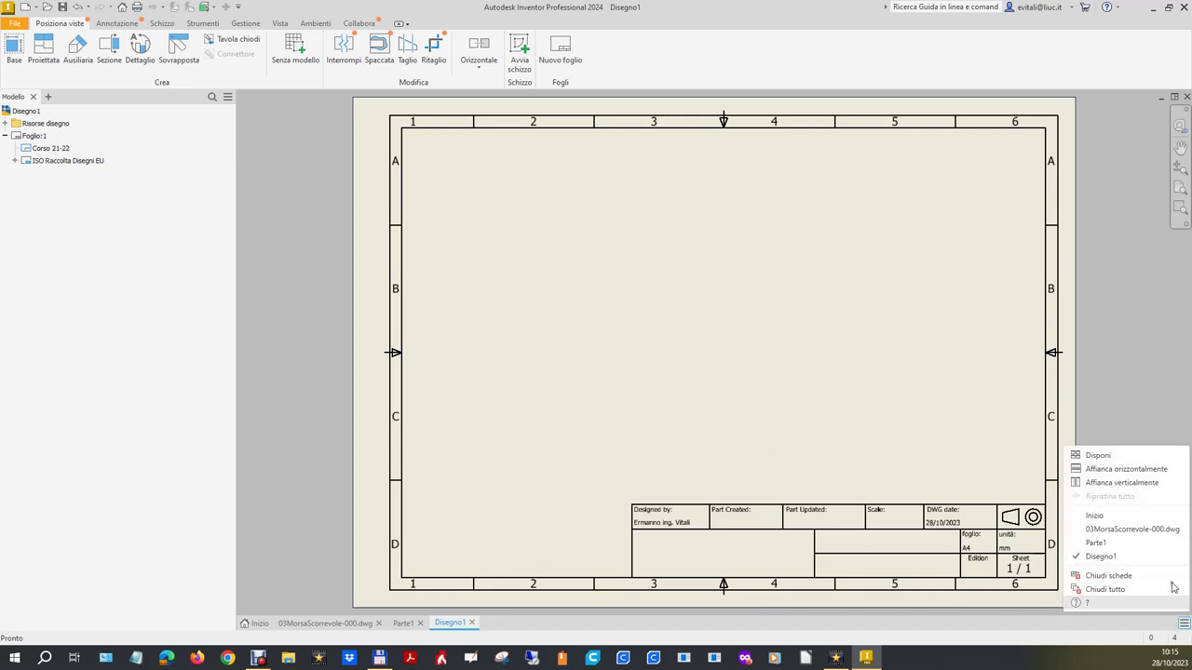
{"action": "left_click", "coordinate": [1122, 483]}
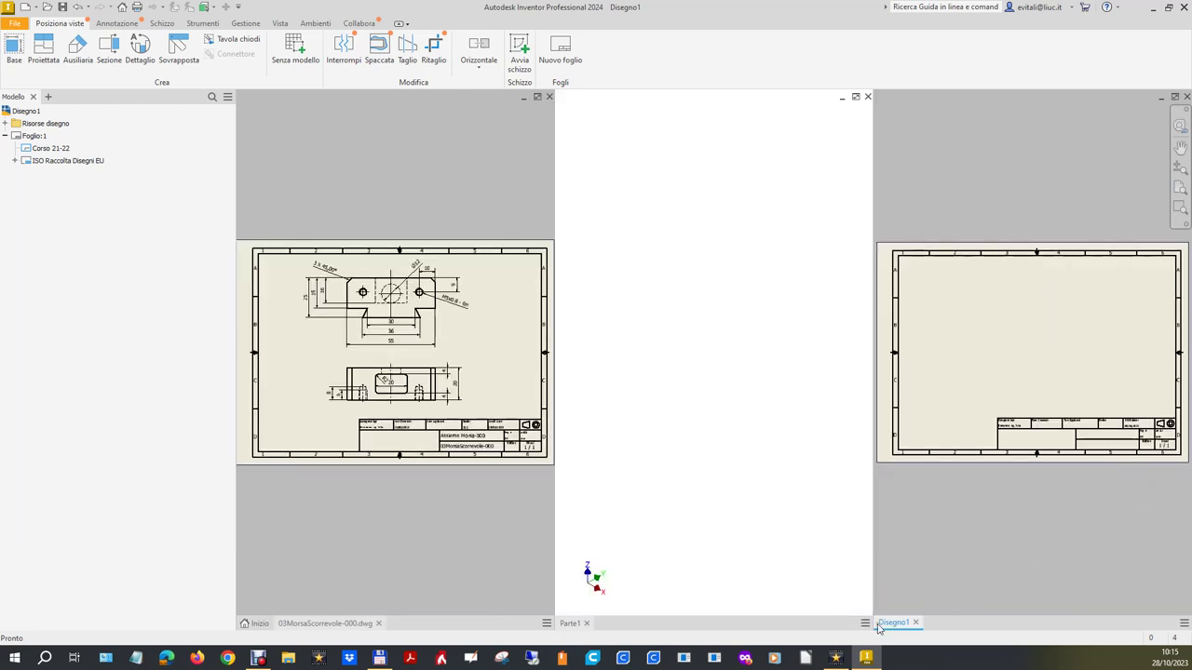
{"action": "left_click_drag", "start_coordinate": [892, 629], "coordinate": [441, 596]}
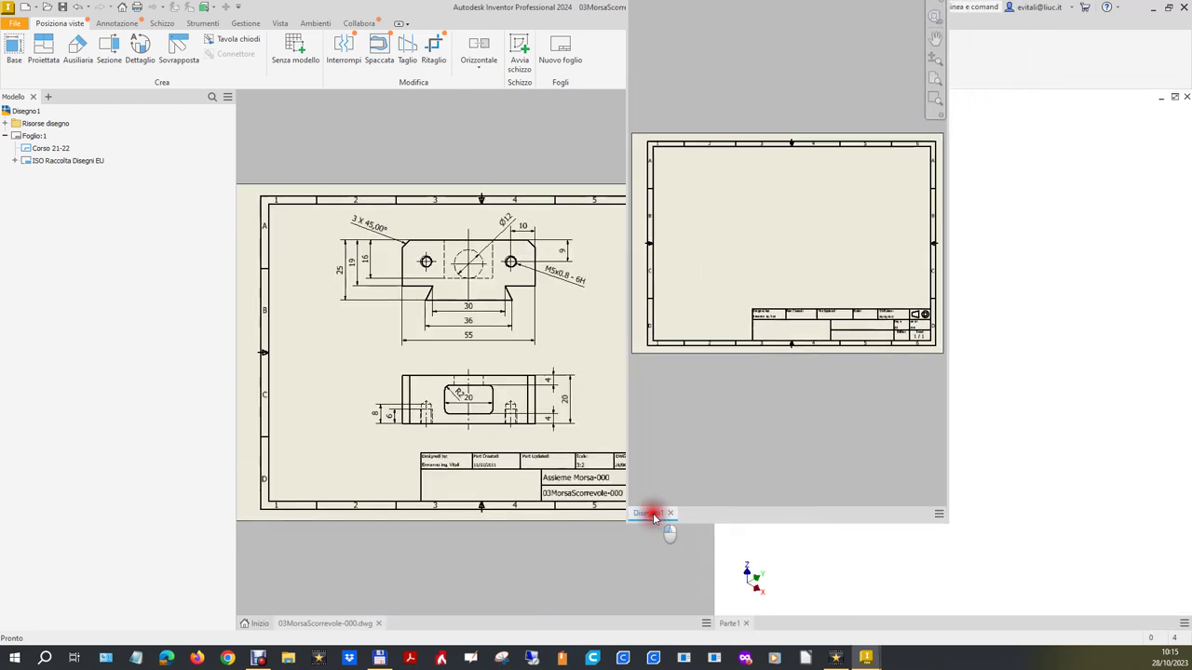
{"action": "left_click_drag", "start_coordinate": [441, 596], "coordinate": [438, 630]}
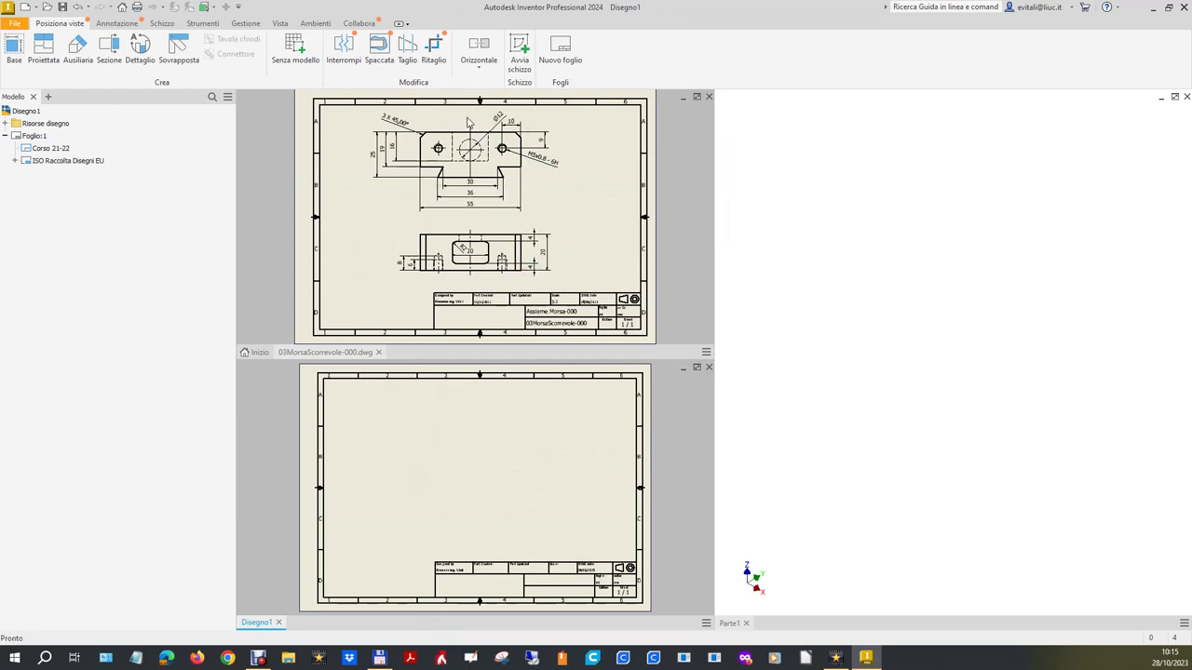
{"action": "scroll", "coordinate": [468, 122], "scroll_direction": "down", "scroll_amount": 3}
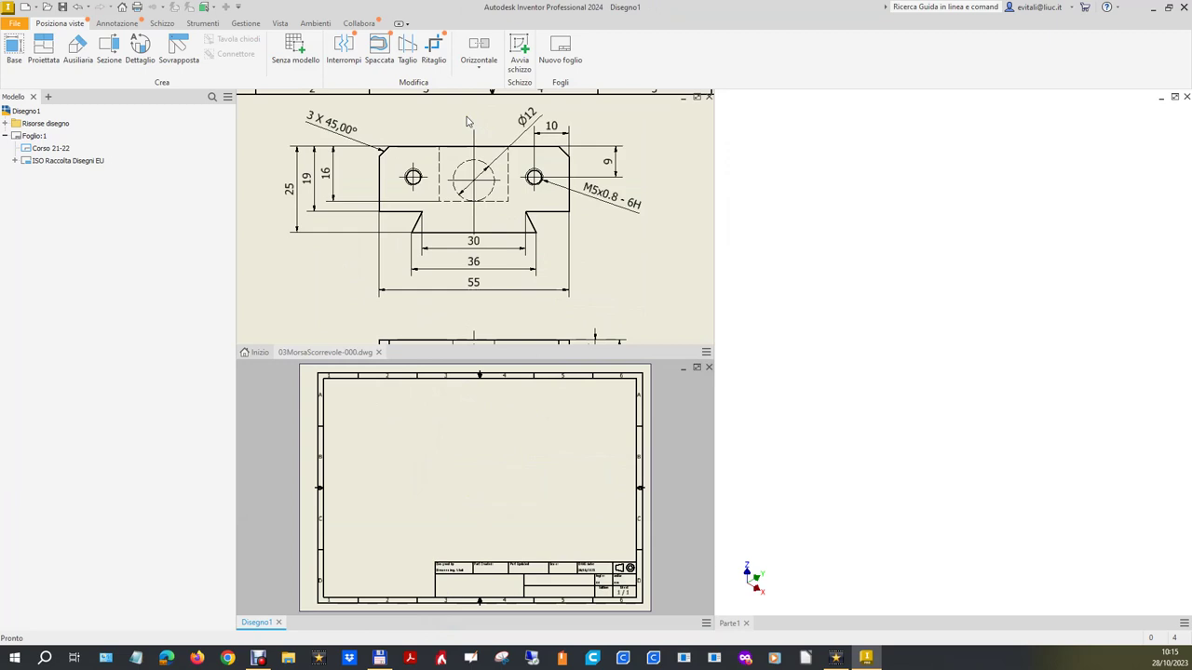
{"action": "scroll", "coordinate": [484, 238], "scroll_direction": "up", "scroll_amount": 2}
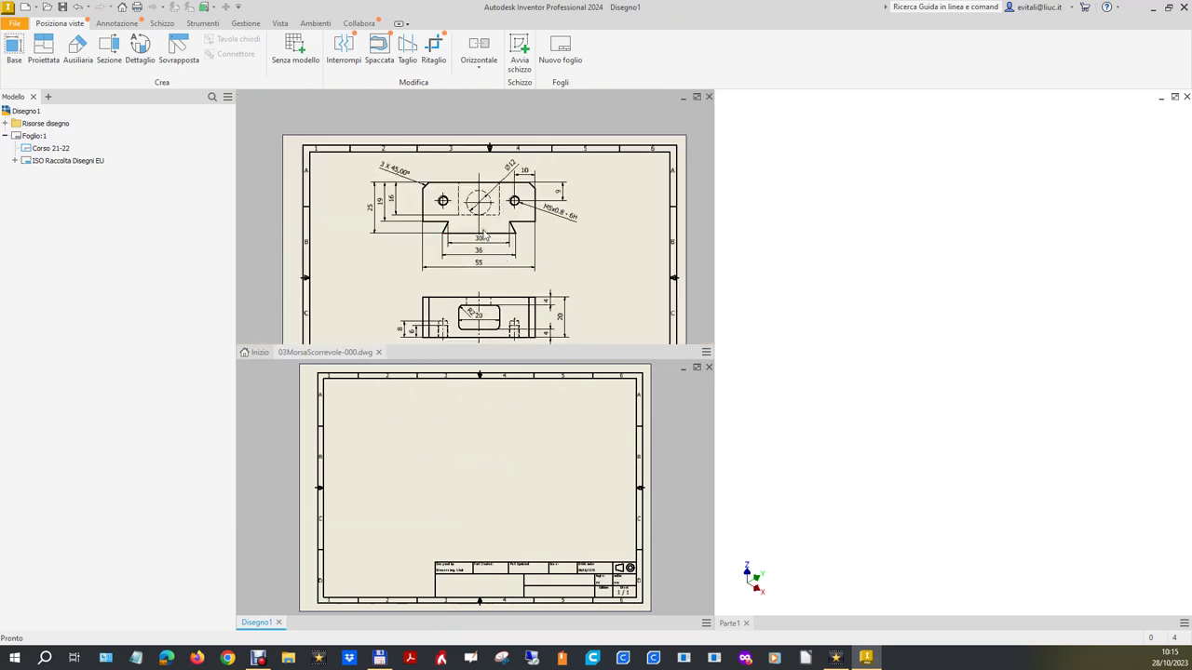
{"action": "scroll", "coordinate": [485, 237], "scroll_direction": "down", "scroll_amount": 2}
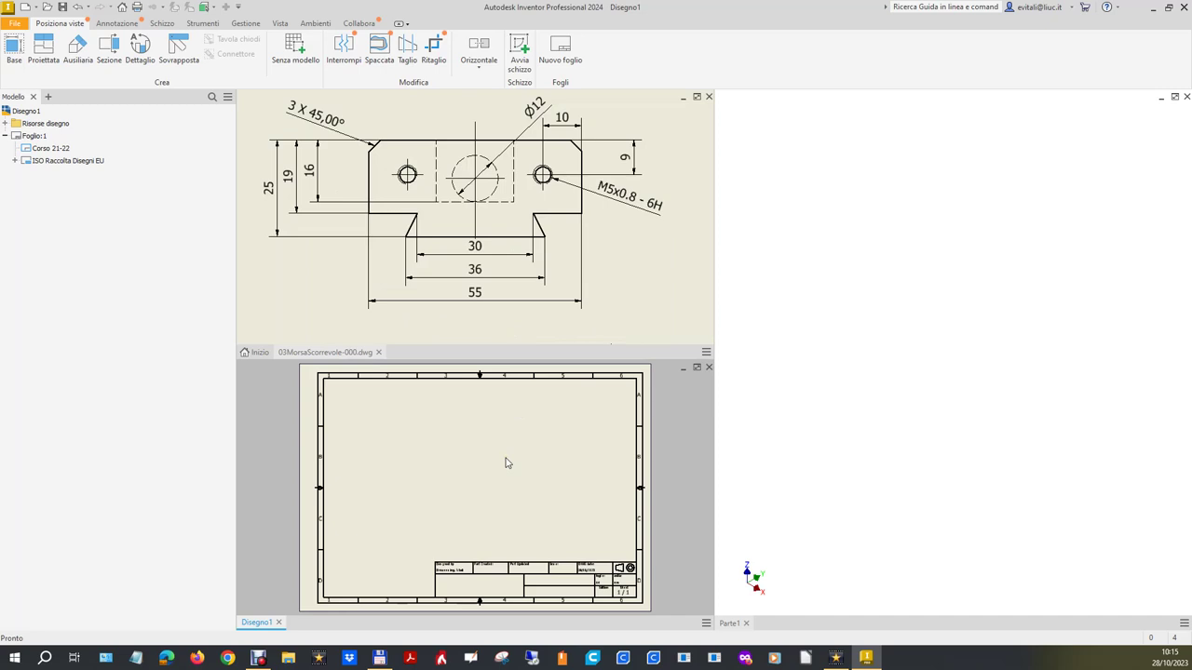
- Activate Parte1 and select Piano XZ under Origine in the browser
{"action": "left_click", "coordinate": [1020, 433]}
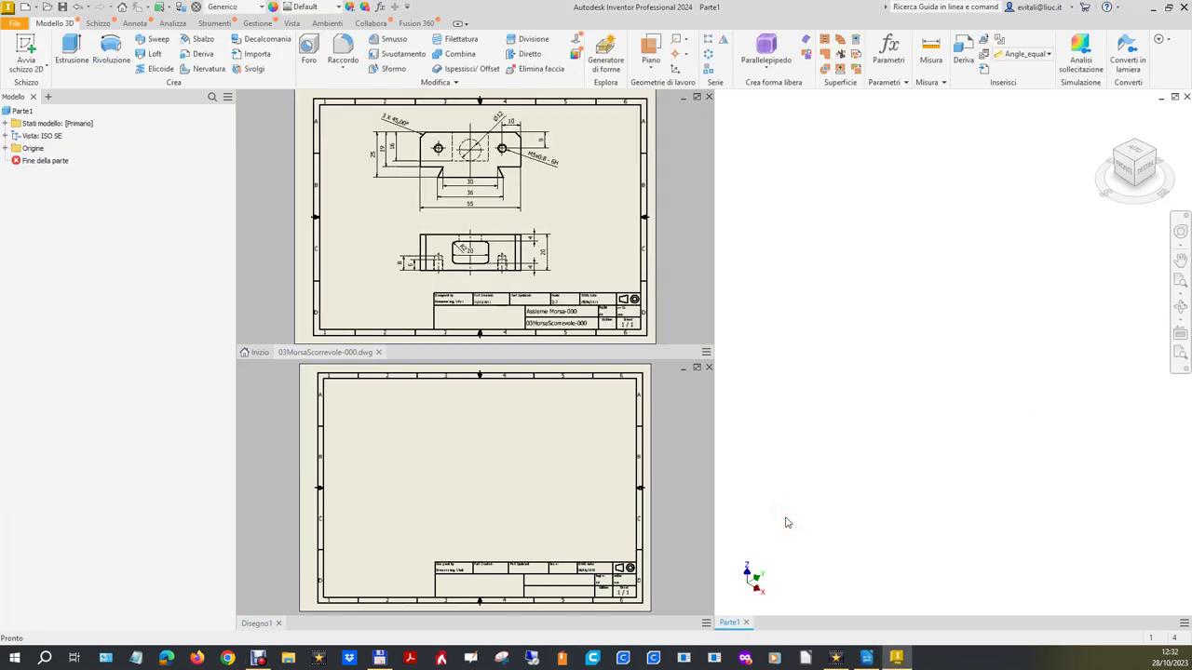
{"action": "left_click", "coordinate": [22, 111]}
{"action": "left_click", "coordinate": [5, 148]}
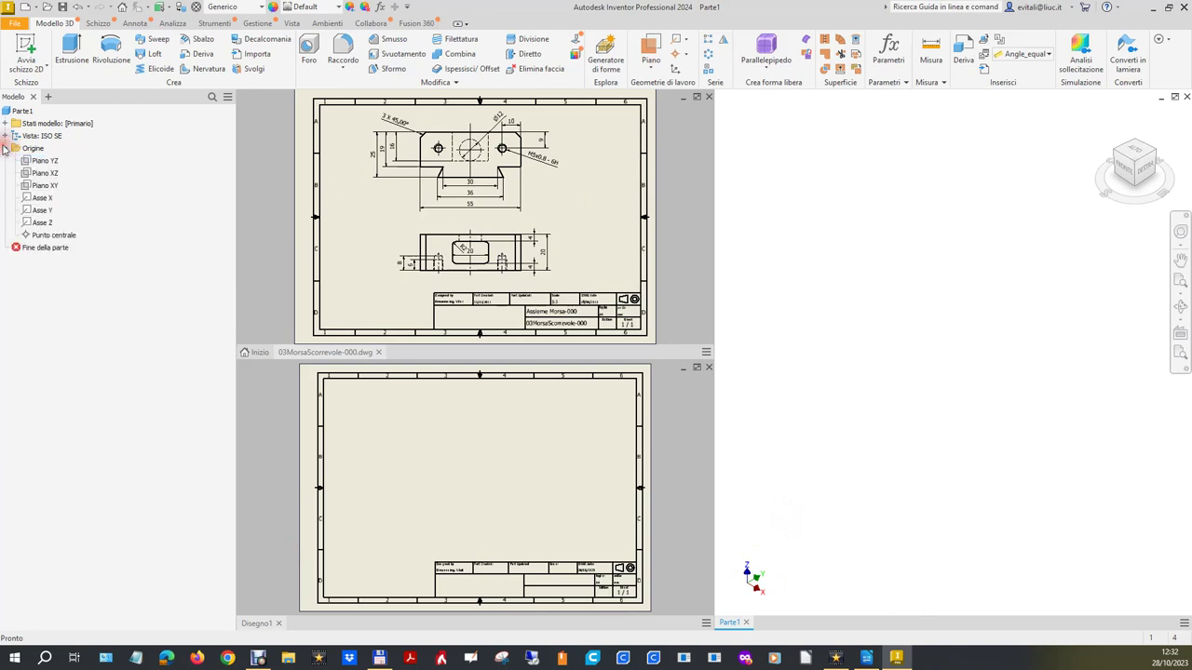
{"action": "left_click", "coordinate": [46, 173]}
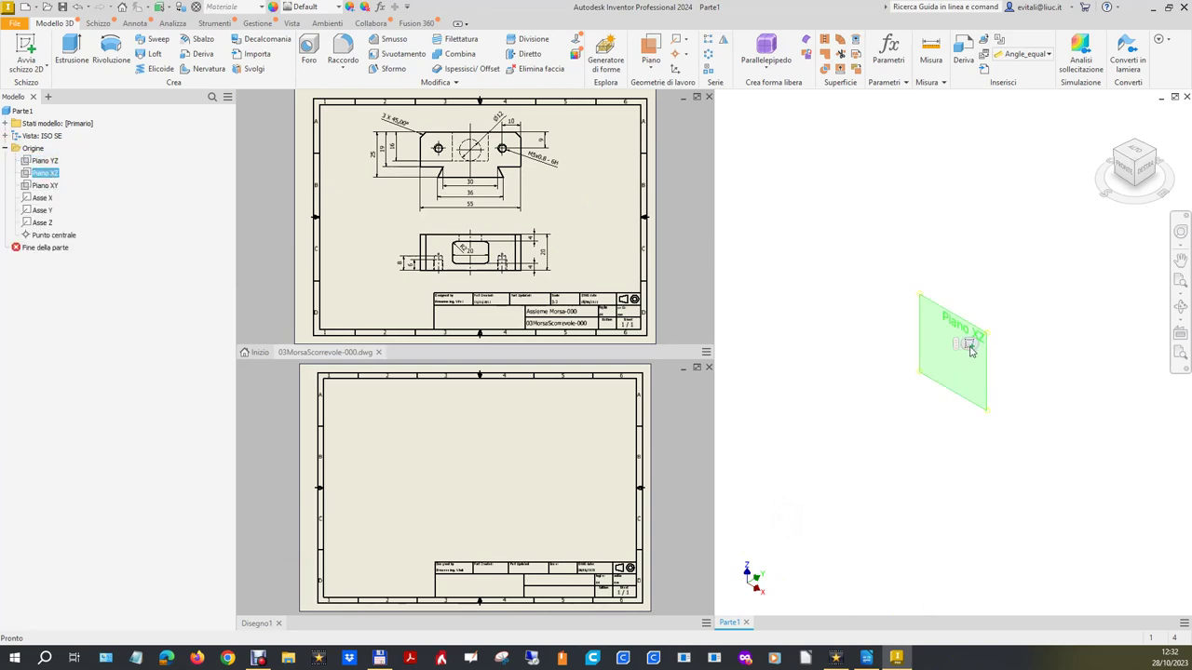
- Start a sketch on XZ, view it from FRONTE, and draw the bottom, left notch, left side and top edge
{"action": "key", "text": "s"}
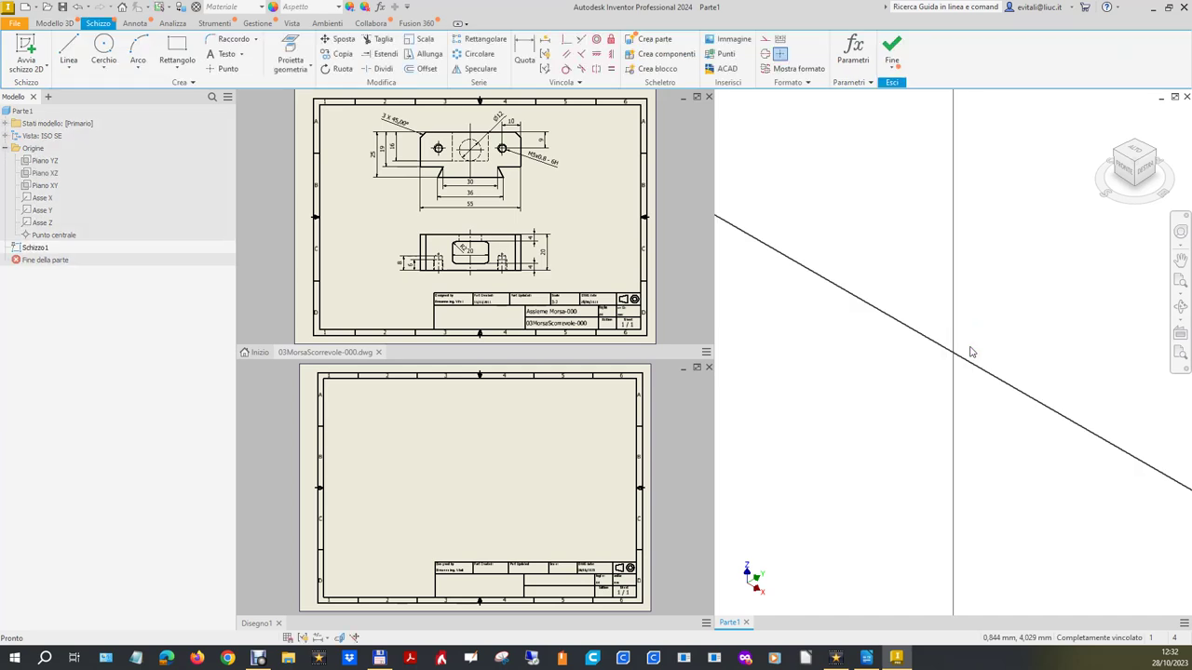
{"action": "left_click", "coordinate": [1118, 167]}
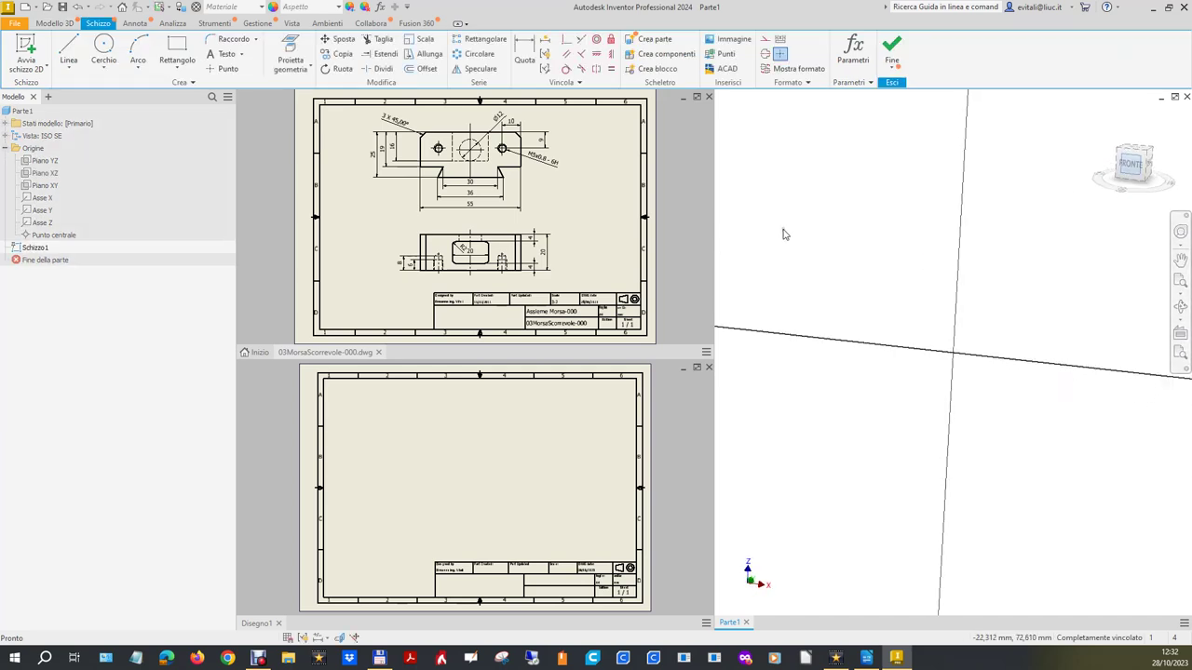
{"action": "left_click", "coordinate": [68, 51]}
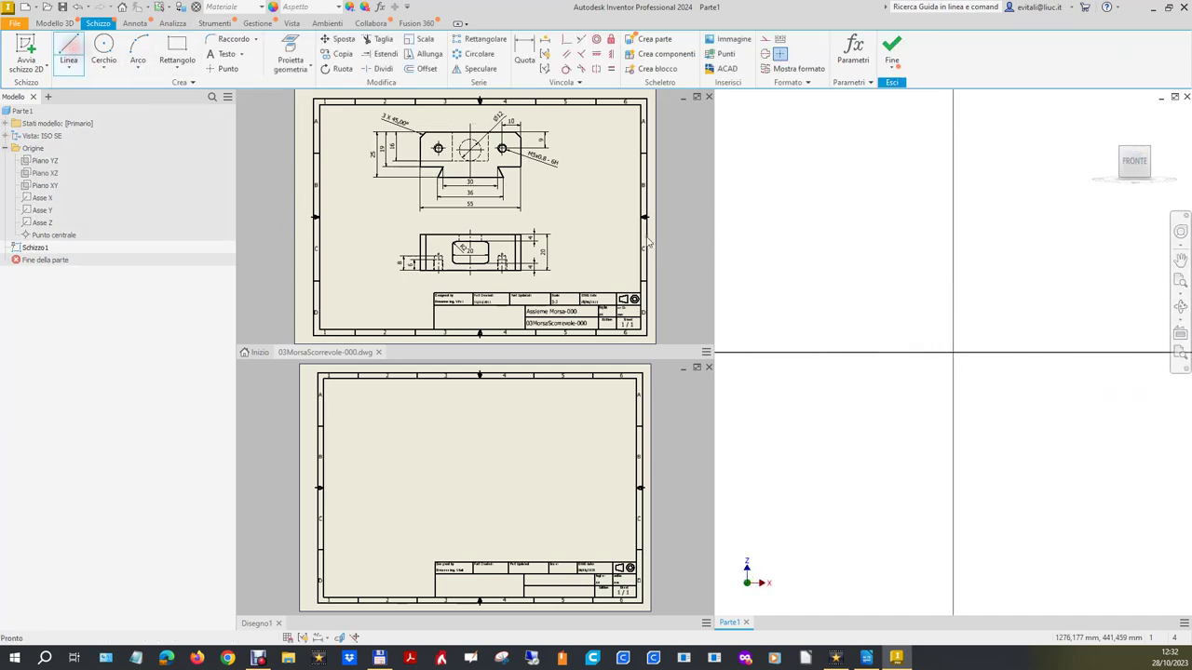
{"action": "left_click", "coordinate": [1037, 335]}
{"action": "left_click", "coordinate": [864, 334]}
{"action": "left_click", "coordinate": [889, 309]}
{"action": "left_click", "coordinate": [838, 310]}
{"action": "left_click", "coordinate": [816, 223]}
{"action": "left_click", "coordinate": [841, 187]}
{"action": "left_click", "coordinate": [1058, 188]}
- Add the top-right chamfer, right side and right notch, closing the outline with a Coincident constraint
{"action": "left_click", "coordinate": [1092, 210]}
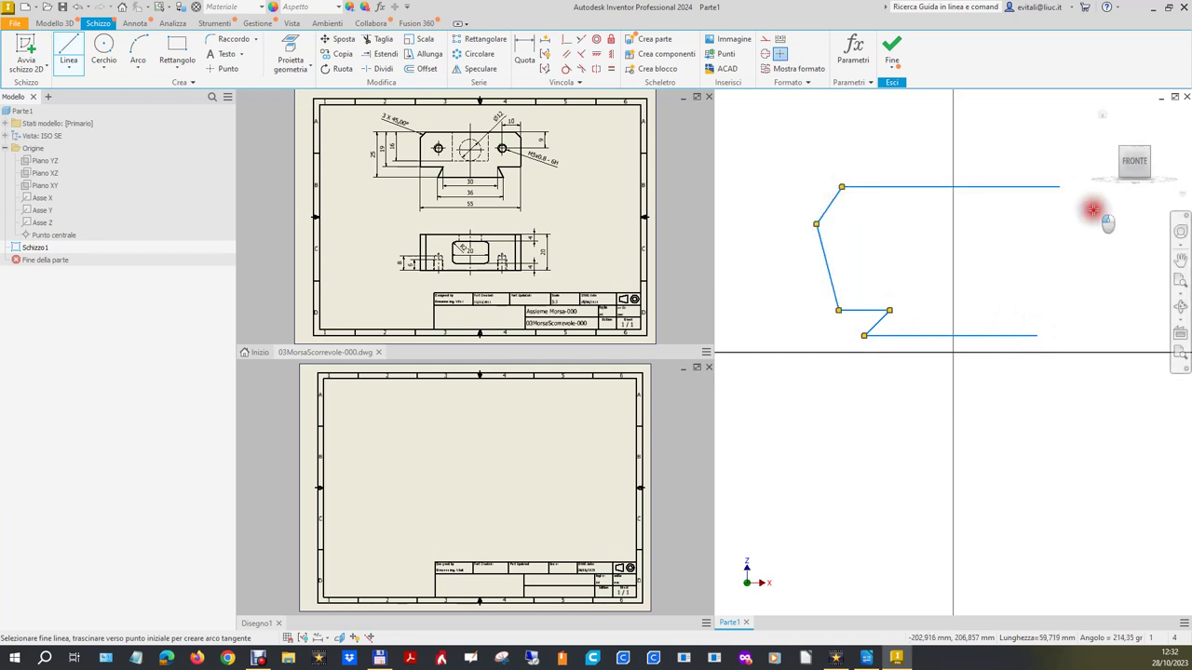
{"action": "left_click", "coordinate": [1093, 294]}
{"action": "left_click", "coordinate": [1019, 298]}
{"action": "left_click", "coordinate": [1043, 322]}
{"action": "right_click", "coordinate": [1042, 322]}
{"action": "left_click", "coordinate": [1083, 332]}
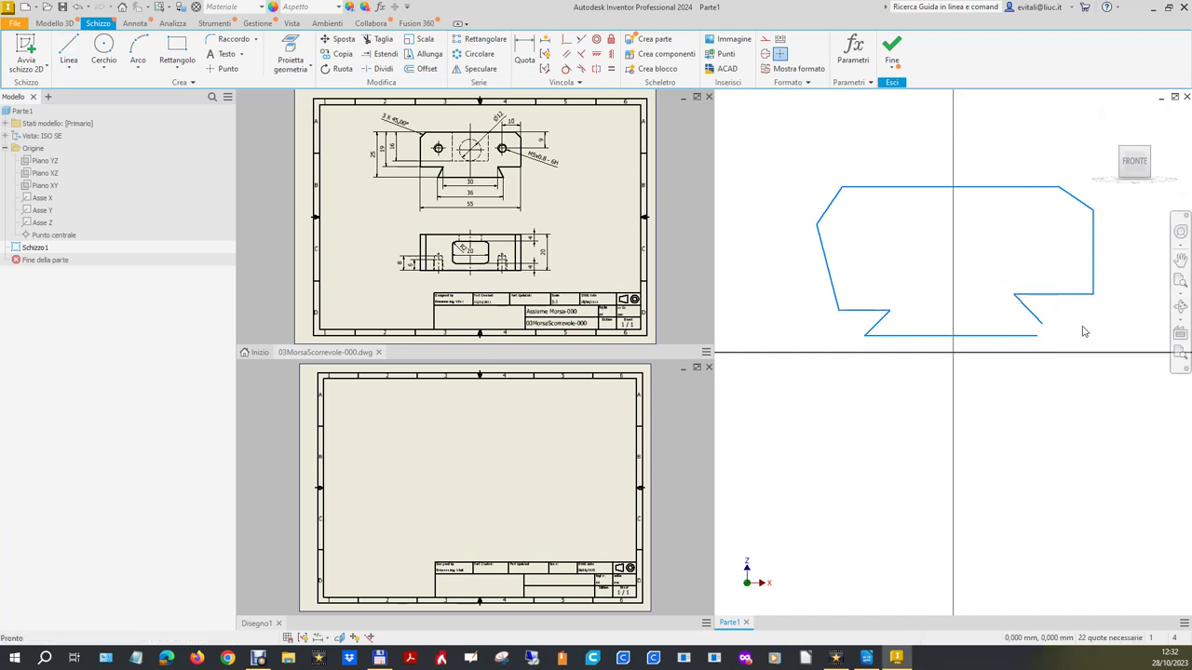
{"action": "left_click", "coordinate": [563, 43]}
{"action": "left_click", "coordinate": [1037, 336]}
{"action": "left_click", "coordinate": [1041, 323]}
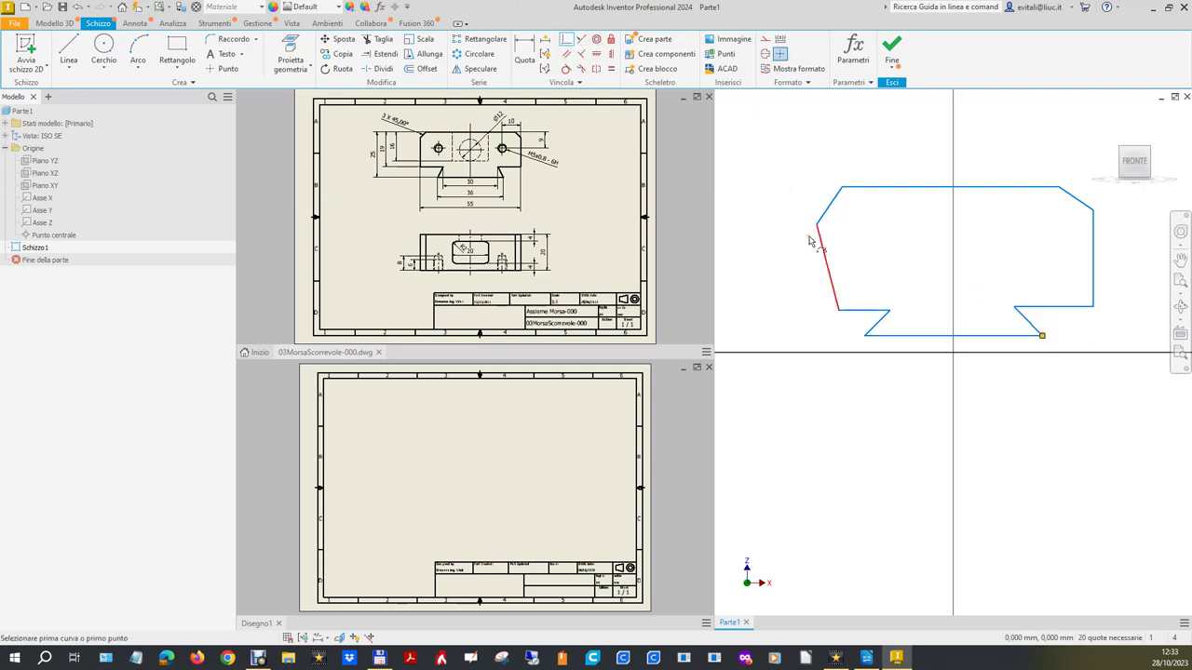
{"action": "left_click", "coordinate": [598, 55]}
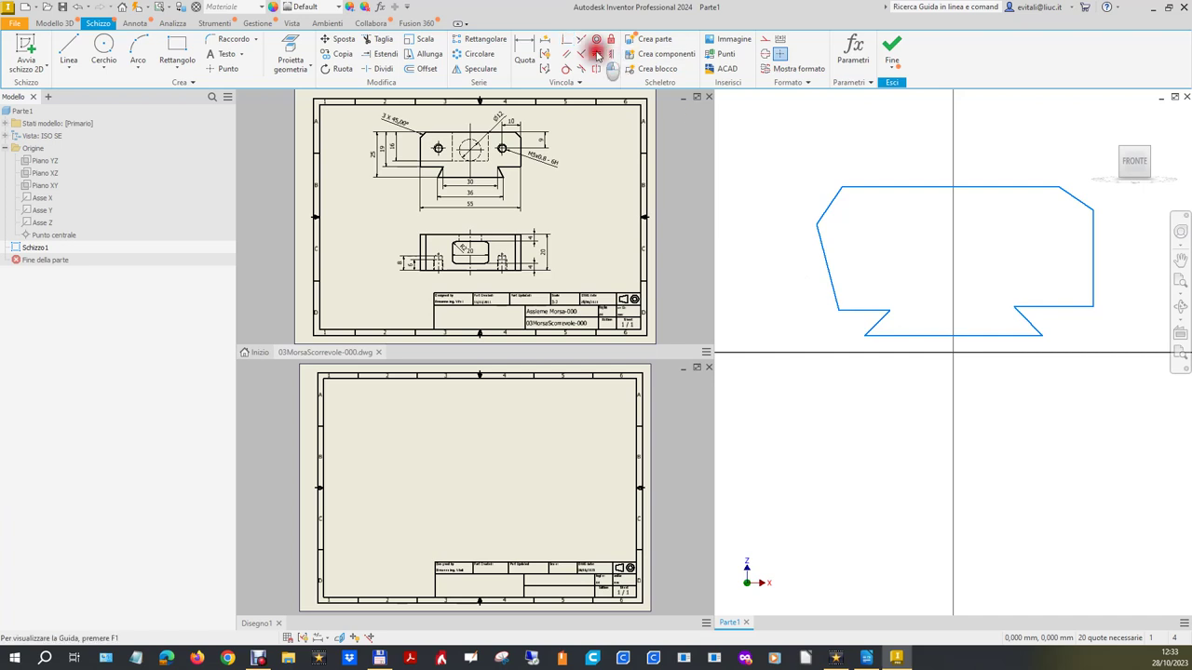
- Constrain the bottom line and make both short ledge lines parallel to it
{"action": "left_click", "coordinate": [936, 336]}
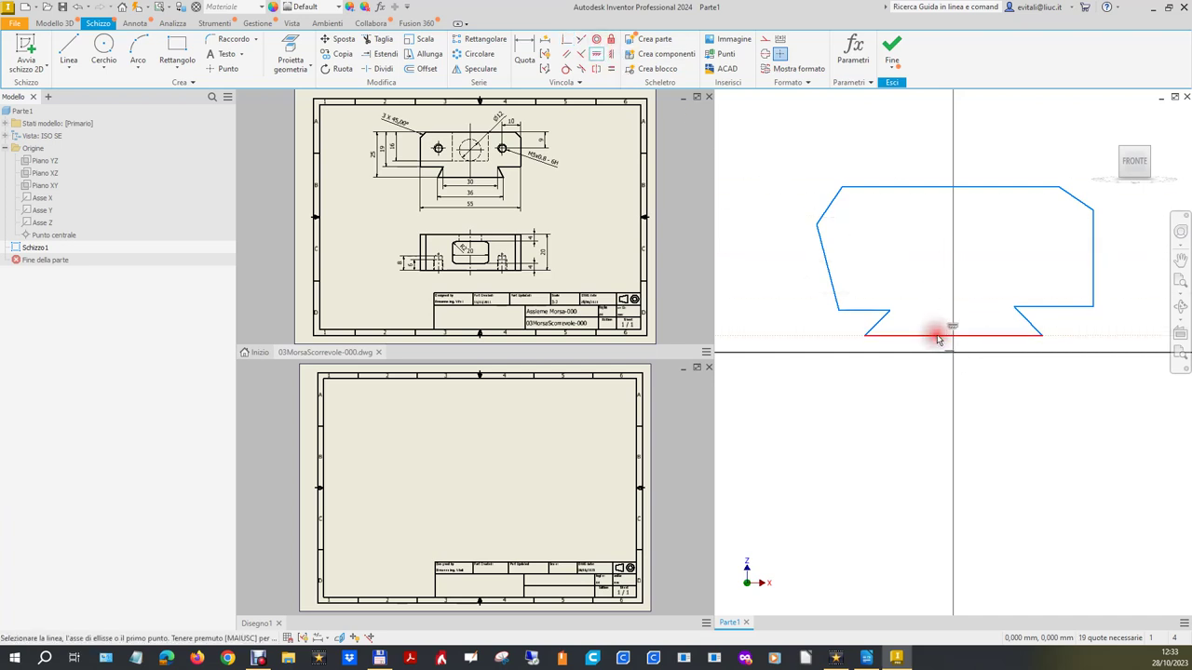
{"action": "left_click", "coordinate": [570, 57]}
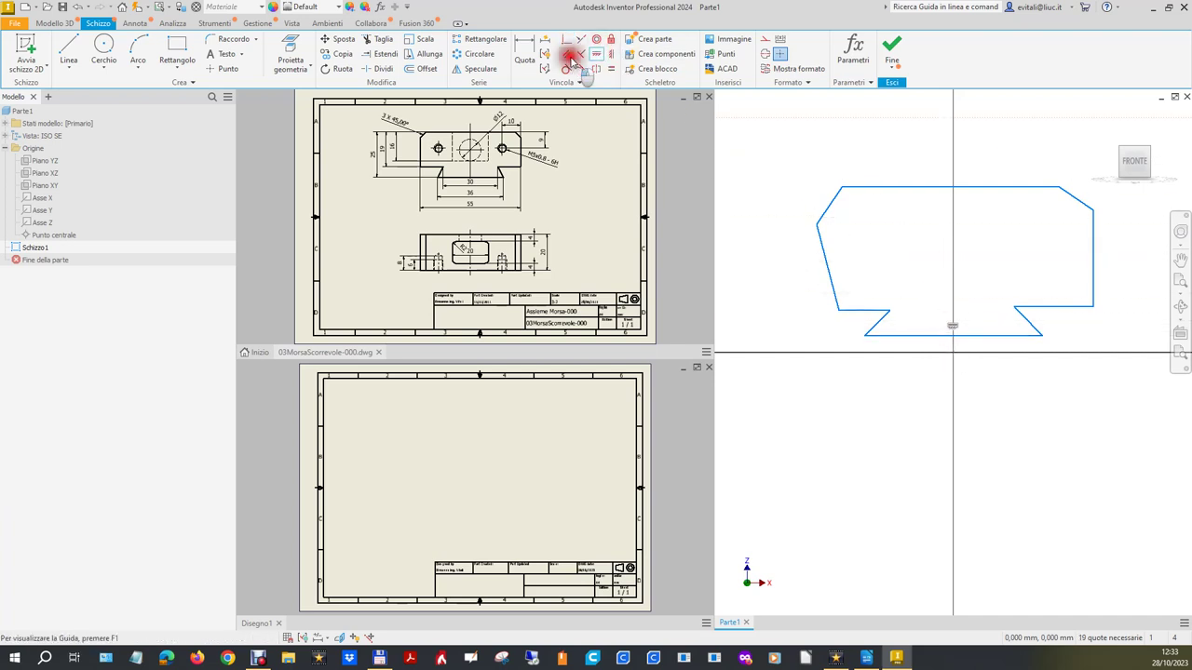
{"action": "left_click", "coordinate": [871, 310]}
{"action": "left_click", "coordinate": [915, 336]}
{"action": "left_click", "coordinate": [1043, 307]}
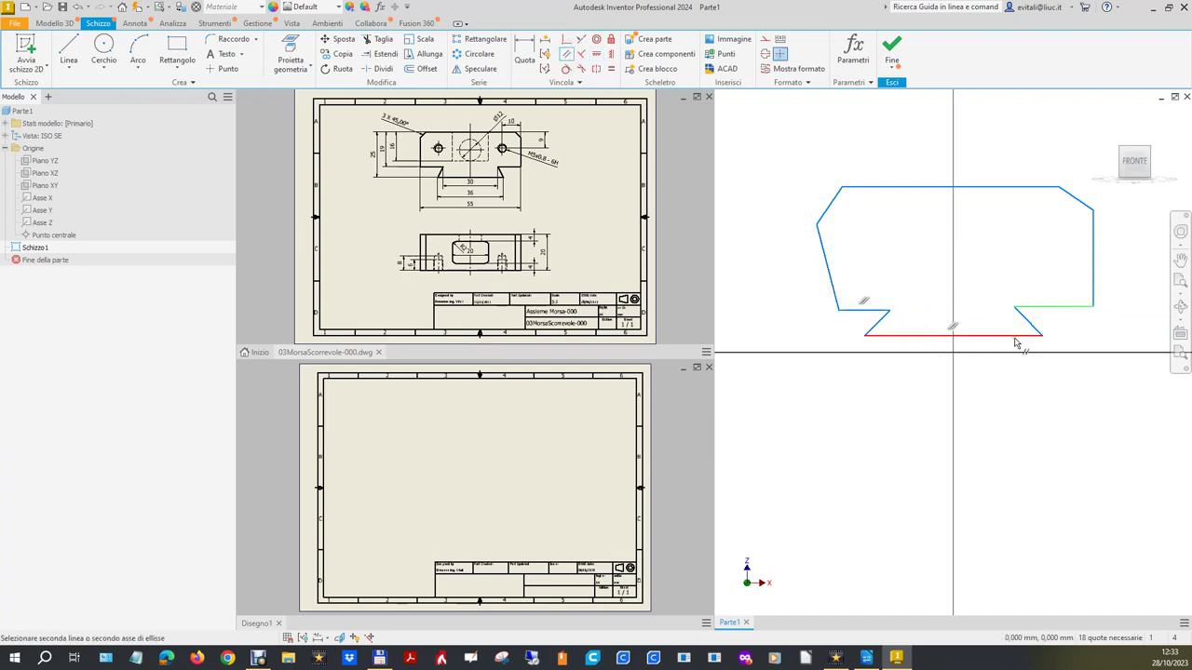
{"action": "left_click", "coordinate": [1015, 337]}
{"action": "key", "text": "Escape"}
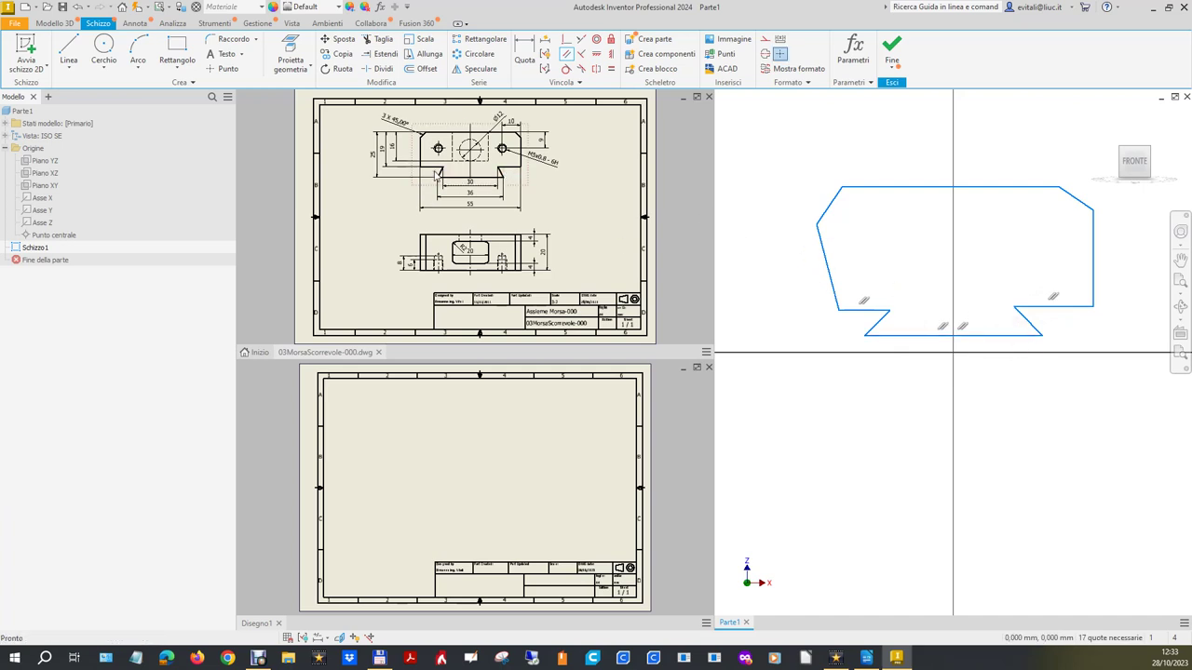
- Make the left and right bottom ledges equal in length
{"action": "left_click", "coordinate": [607, 71]}
{"action": "left_click", "coordinate": [853, 310]}
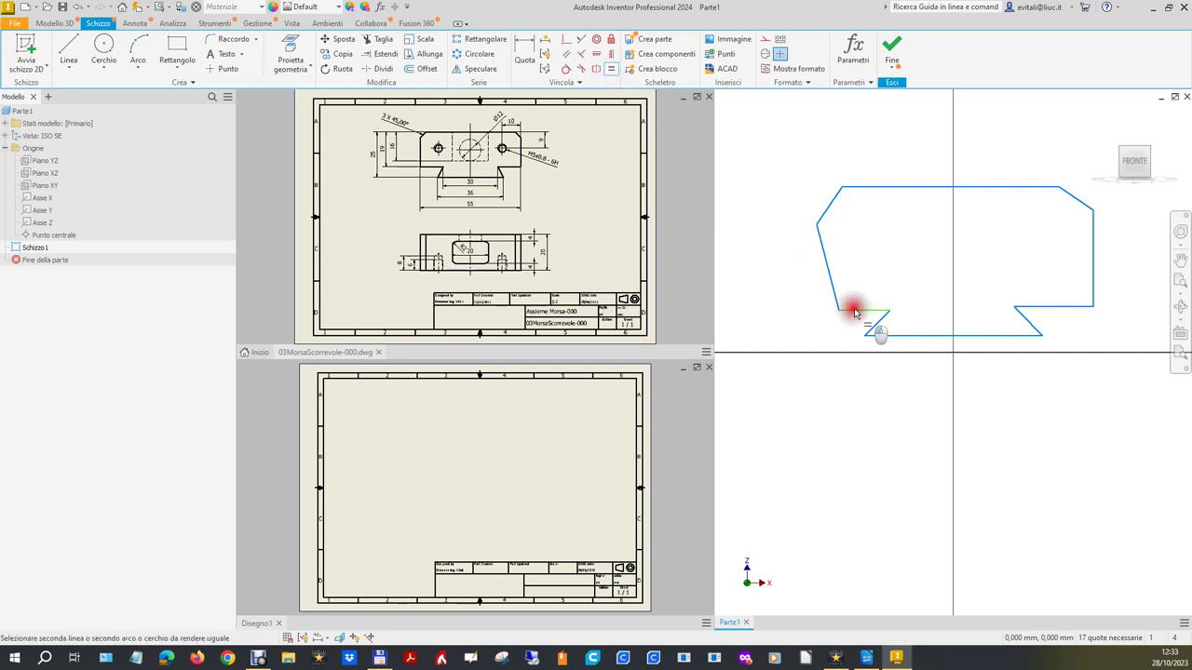
{"action": "left_click", "coordinate": [1047, 308]}
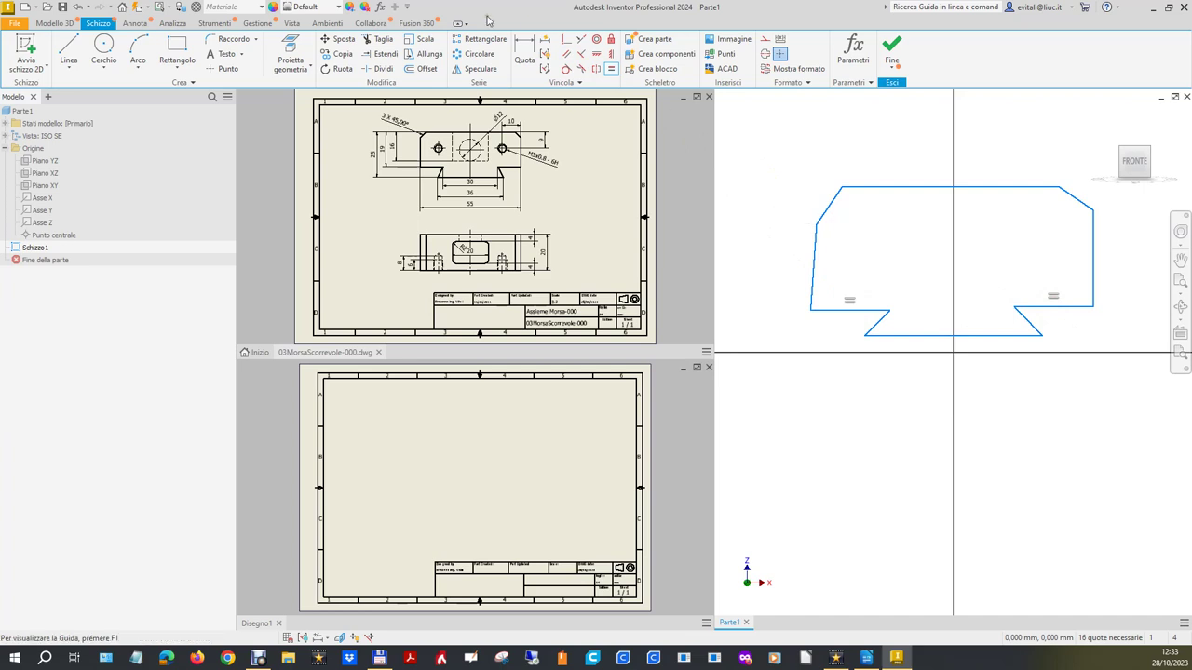
- Make each lower side edge perpendicular to its ledge
{"action": "left_click", "coordinate": [582, 53]}
{"action": "left_click", "coordinate": [831, 308]}
{"action": "left_click", "coordinate": [811, 291]}
{"action": "left_click", "coordinate": [811, 289]}
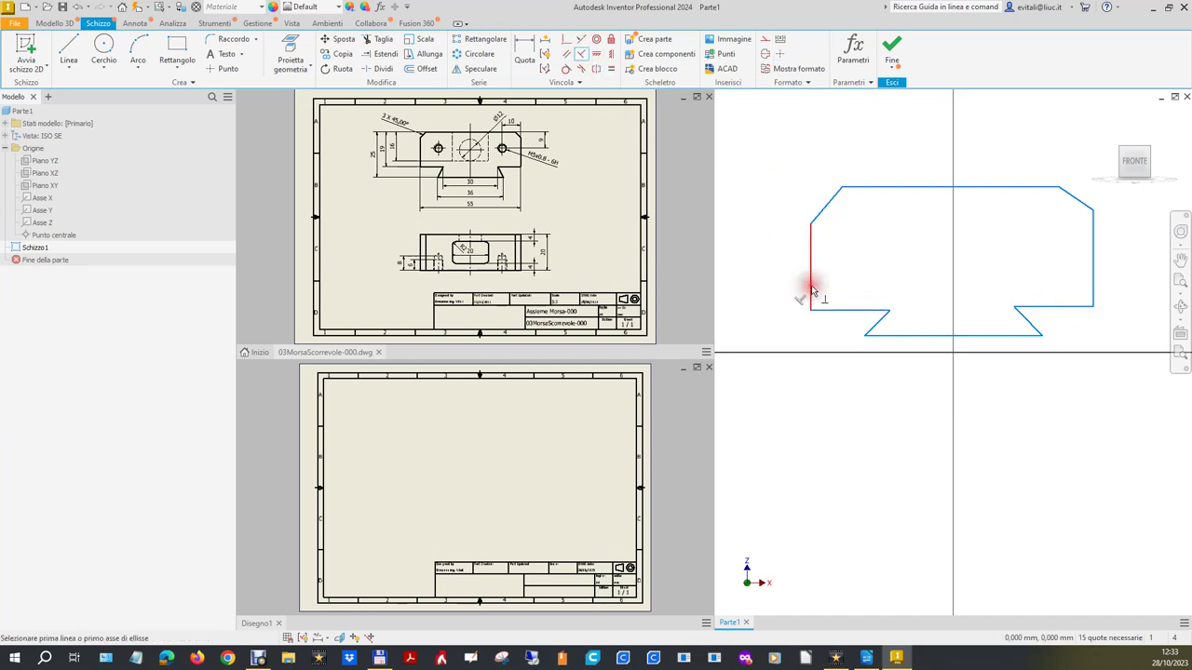
{"action": "left_click", "coordinate": [1082, 305]}
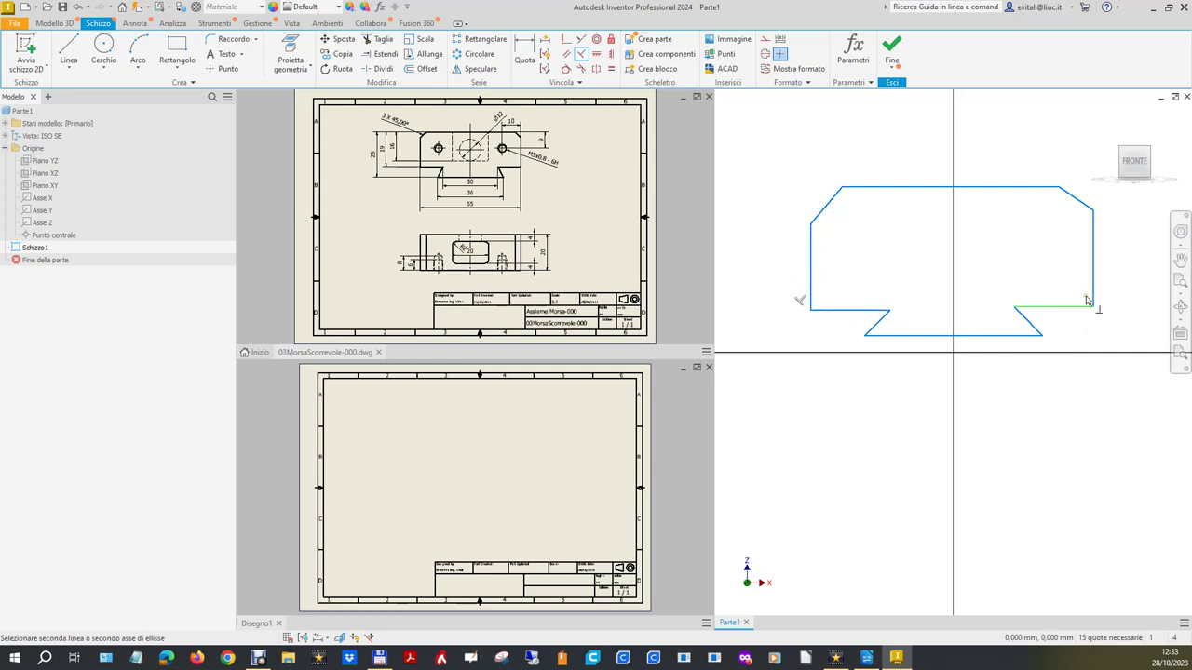
{"action": "left_click", "coordinate": [1092, 292]}
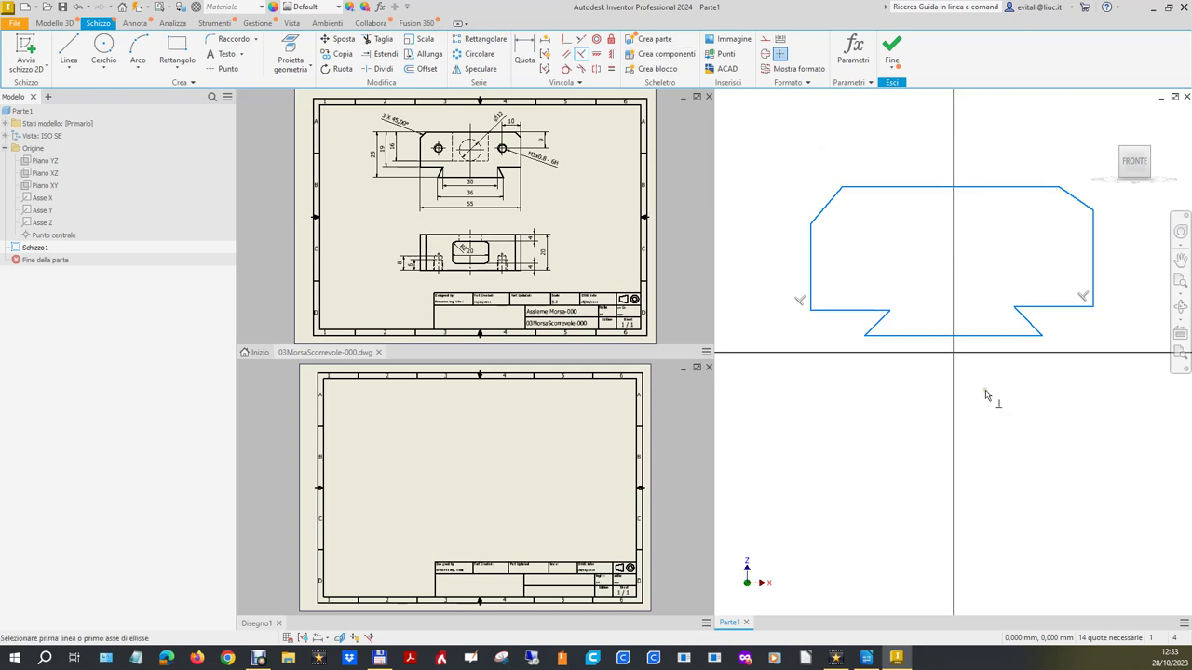
- Make the top edge parallel to the bottom edge and display all sketch constraints
{"action": "left_click", "coordinate": [566, 53]}
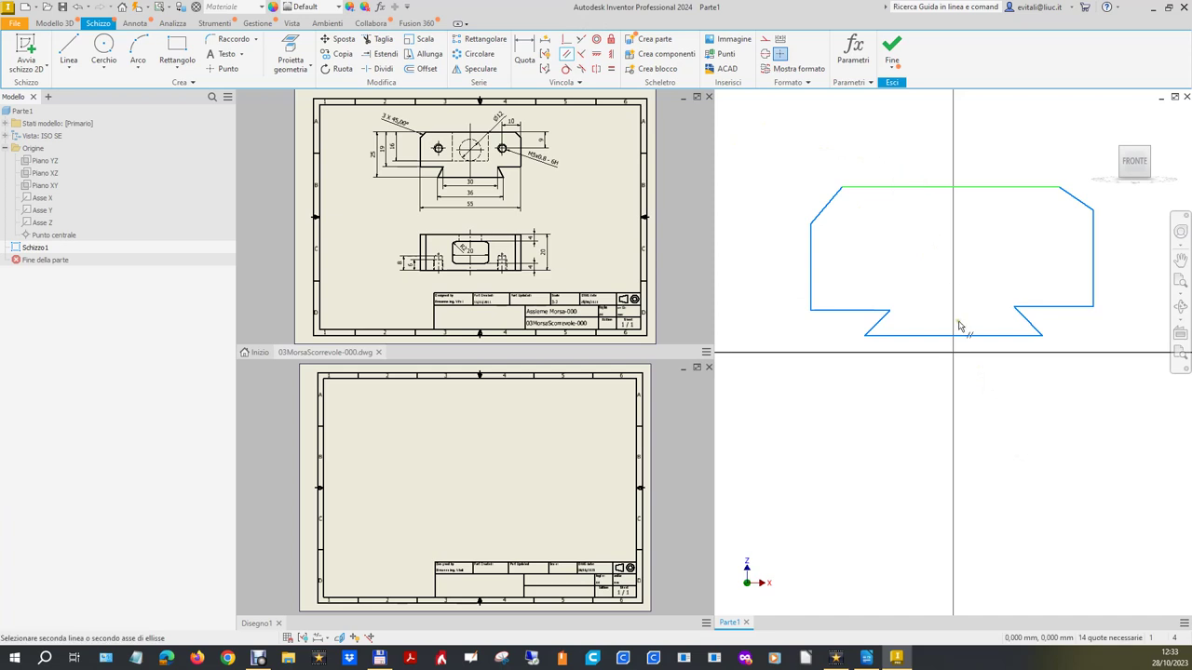
{"action": "left_click", "coordinate": [964, 335]}
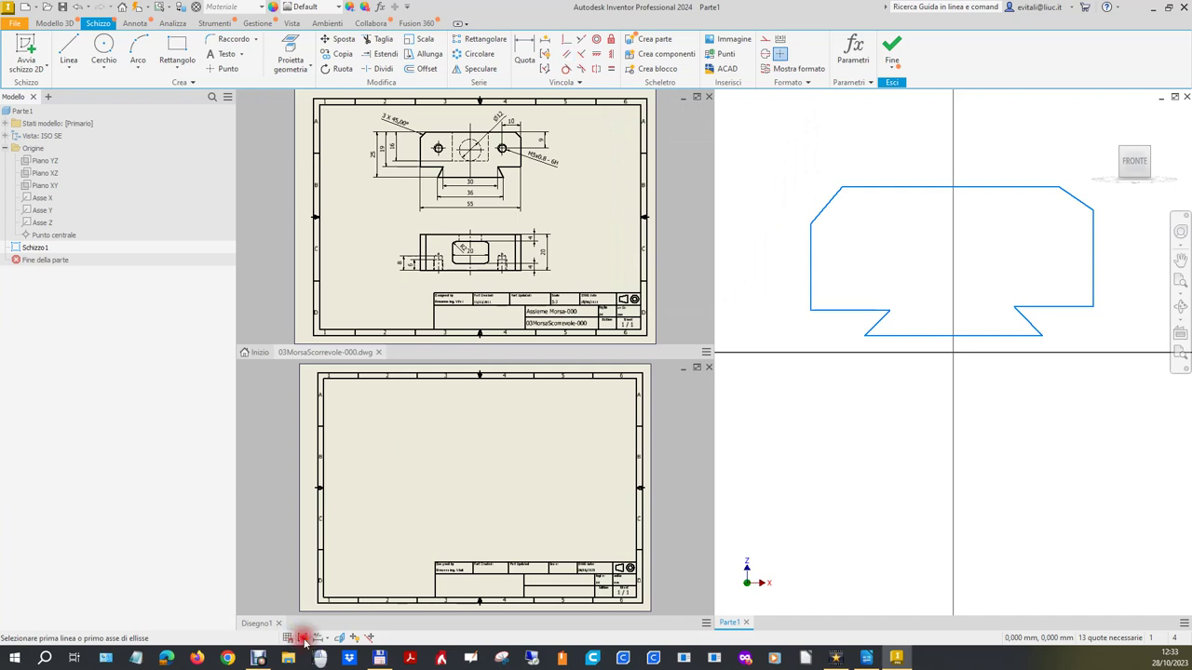
{"action": "left_click", "coordinate": [290, 637]}
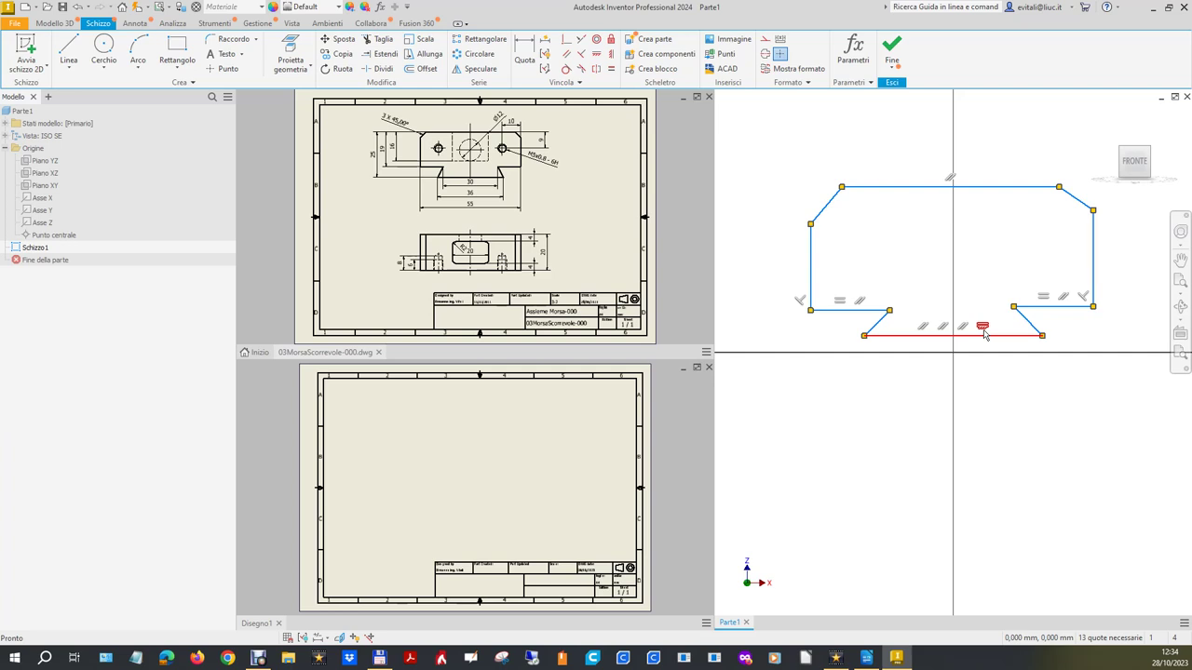
{"action": "left_click", "coordinate": [860, 165]}
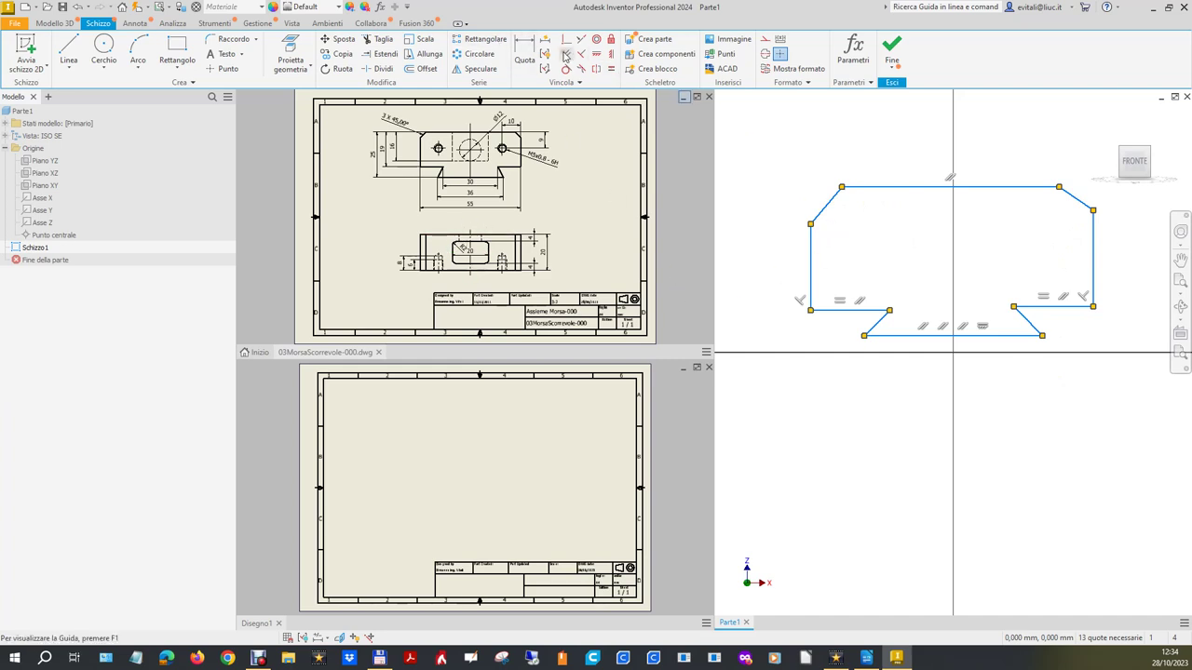
{"action": "left_click", "coordinate": [525, 52]}
- Dimension the width between the side lines at 55 mm and reposition the dimension text
{"action": "left_click", "coordinate": [810, 268]}
{"action": "left_click", "coordinate": [1095, 270]}
{"action": "left_click", "coordinate": [966, 124]}
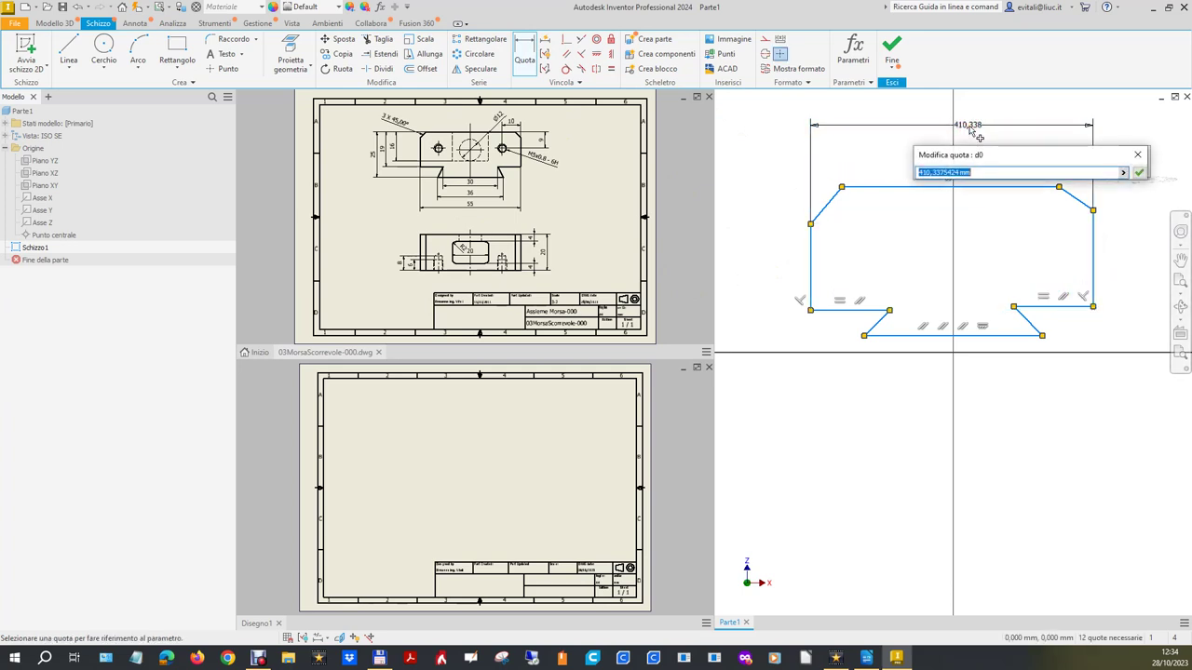
{"action": "type", "text": "55"}
{"action": "key", "text": "Return"}
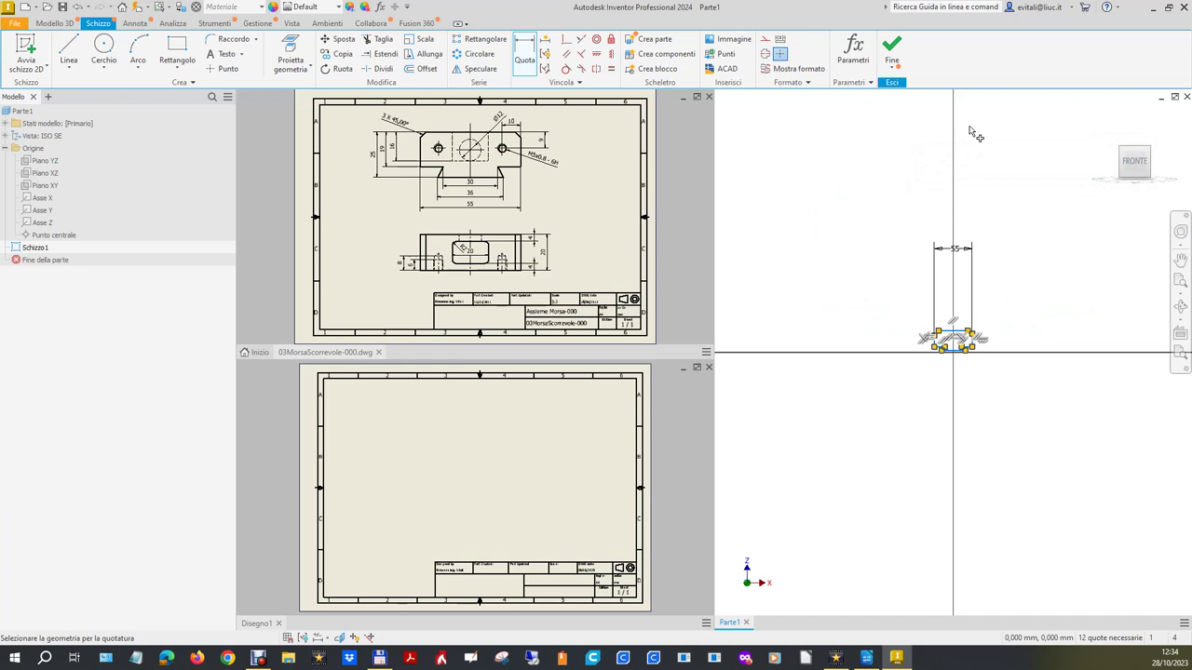
{"action": "scroll", "coordinate": [985, 362], "scroll_direction": "up", "scroll_amount": 2}
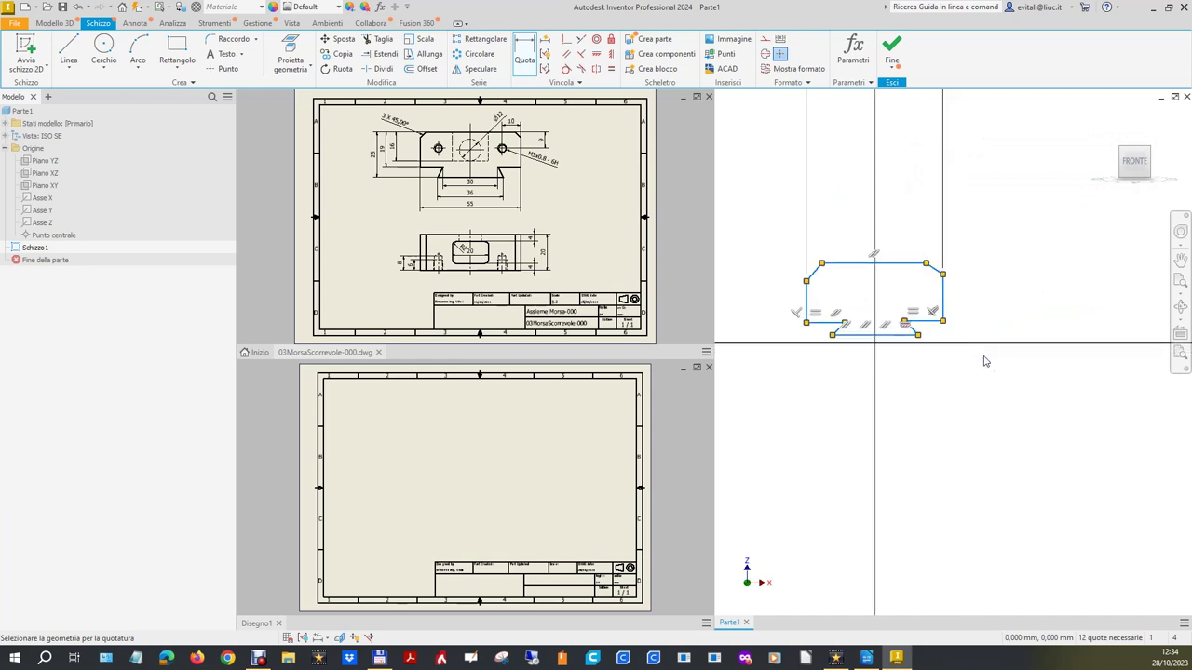
{"action": "scroll", "coordinate": [982, 372], "scroll_direction": "down", "scroll_amount": 1}
{"action": "left_click", "coordinate": [927, 141]}
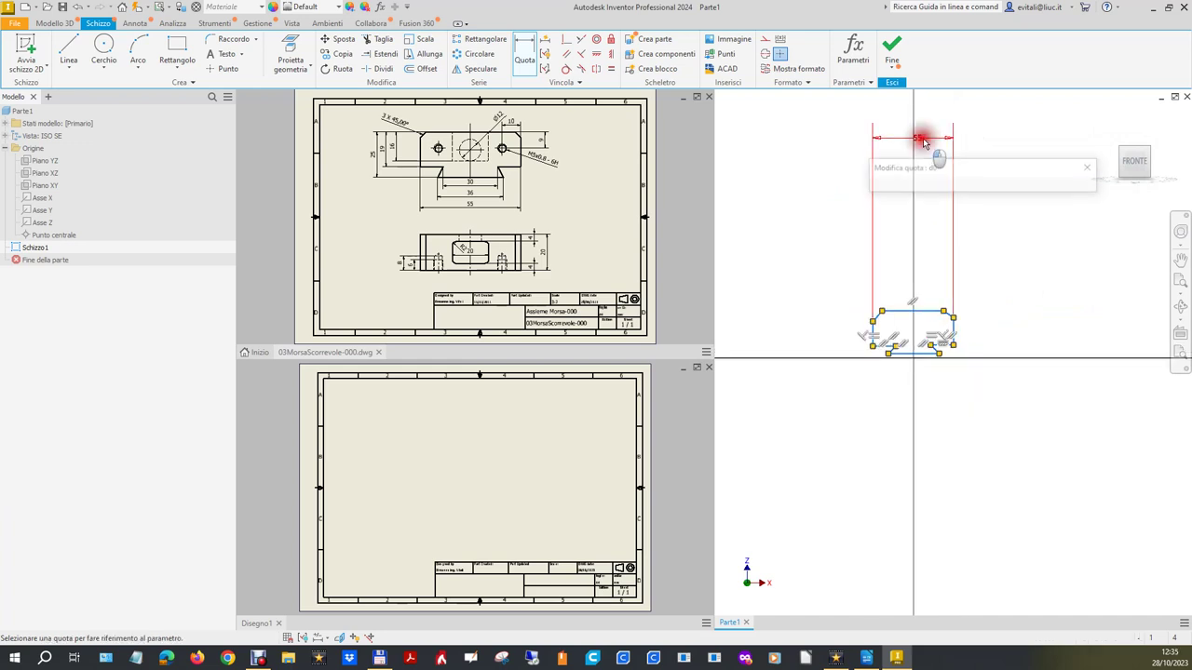
{"action": "key", "text": "Escape"}
{"action": "left_click_drag", "start_coordinate": [917, 139], "coordinate": [919, 292]}
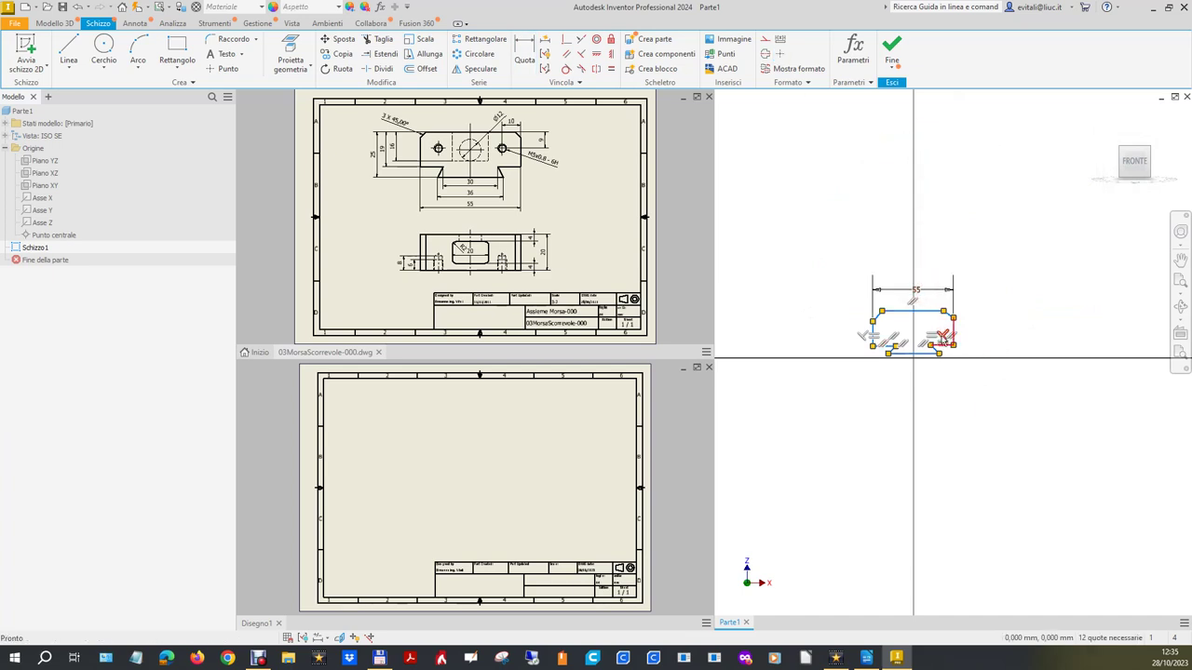
{"action": "scroll", "coordinate": [913, 344], "scroll_direction": "up", "scroll_amount": 4}
{"action": "scroll", "coordinate": [1024, 342], "scroll_direction": "down", "scroll_amount": 2}
{"action": "scroll", "coordinate": [1027, 340], "scroll_direction": "up", "scroll_amount": 2}
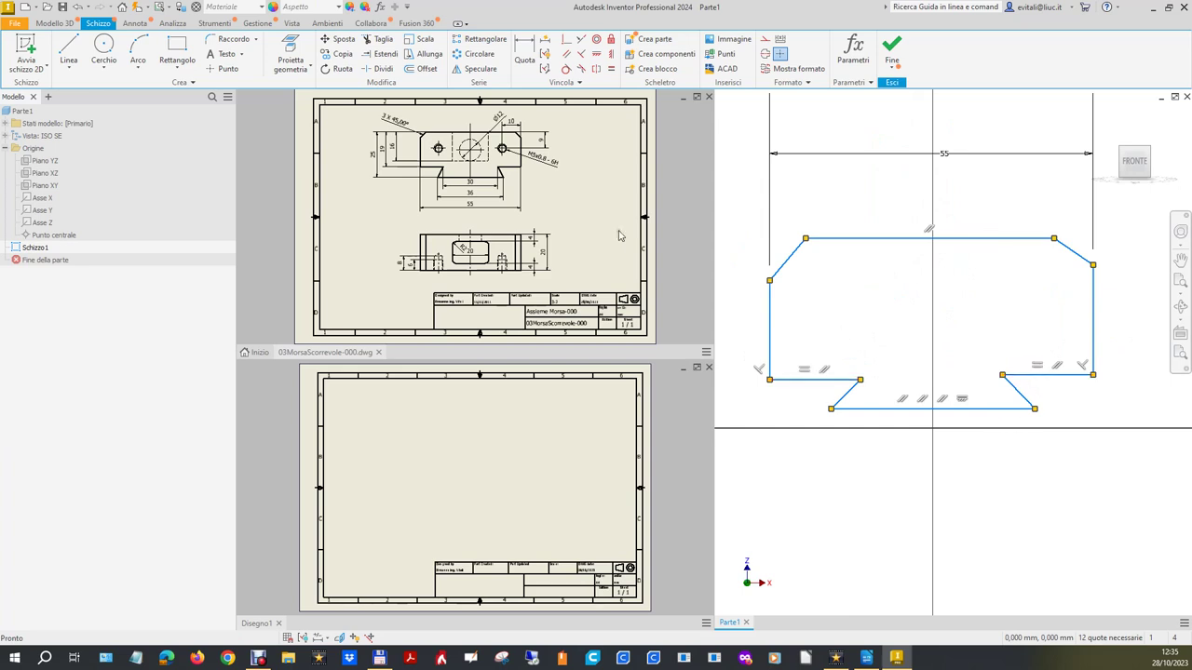
{"action": "scroll", "coordinate": [518, 220], "scroll_direction": "up", "scroll_amount": 3}
{"action": "scroll", "coordinate": [518, 219], "scroll_direction": "down", "scroll_amount": 2}
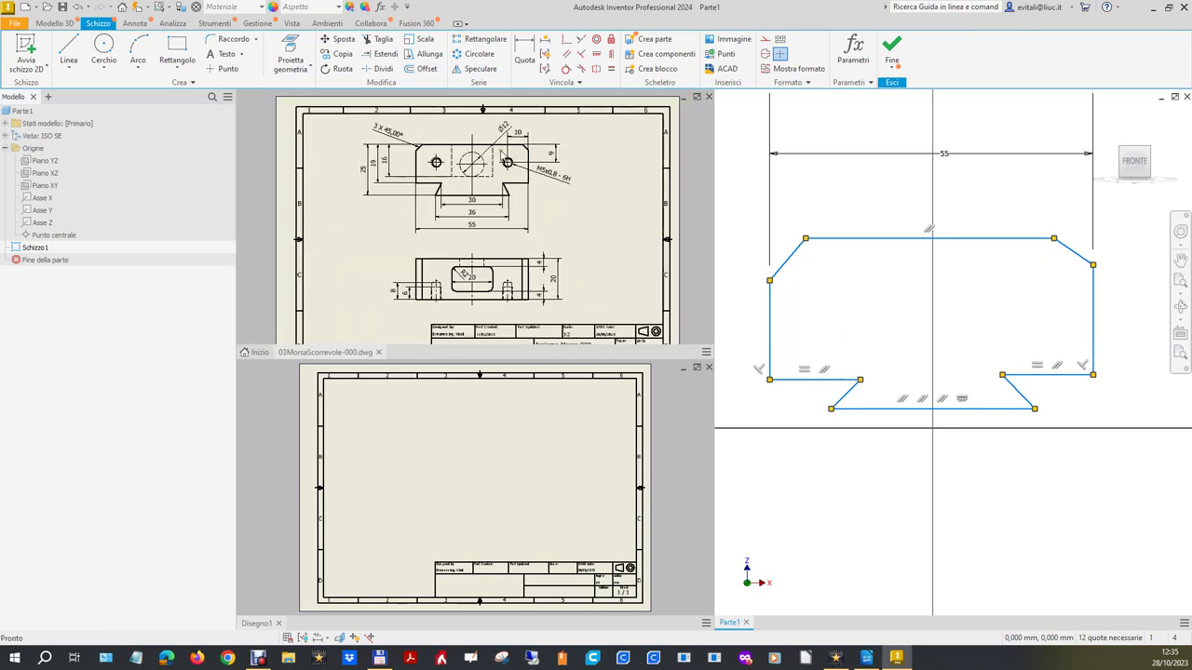
- Dimension the bottom edge at 36 mm
{"action": "scroll", "coordinate": [500, 140], "scroll_direction": "up", "scroll_amount": 2}
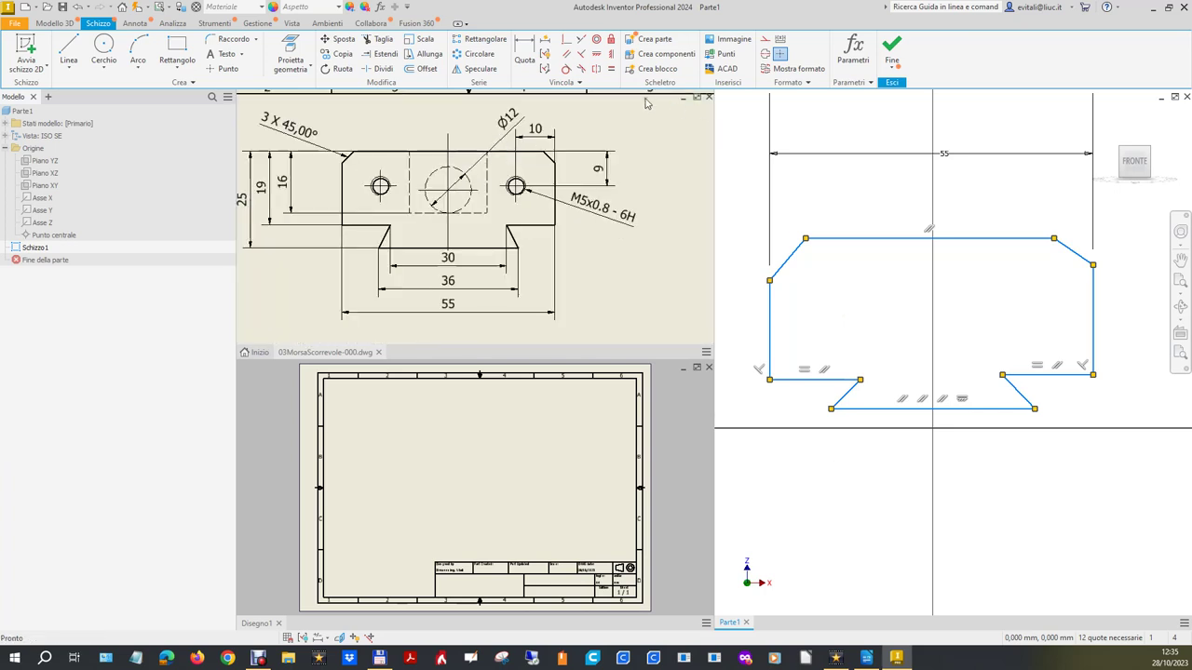
{"action": "left_click", "coordinate": [525, 51]}
{"action": "left_click", "coordinate": [989, 409]}
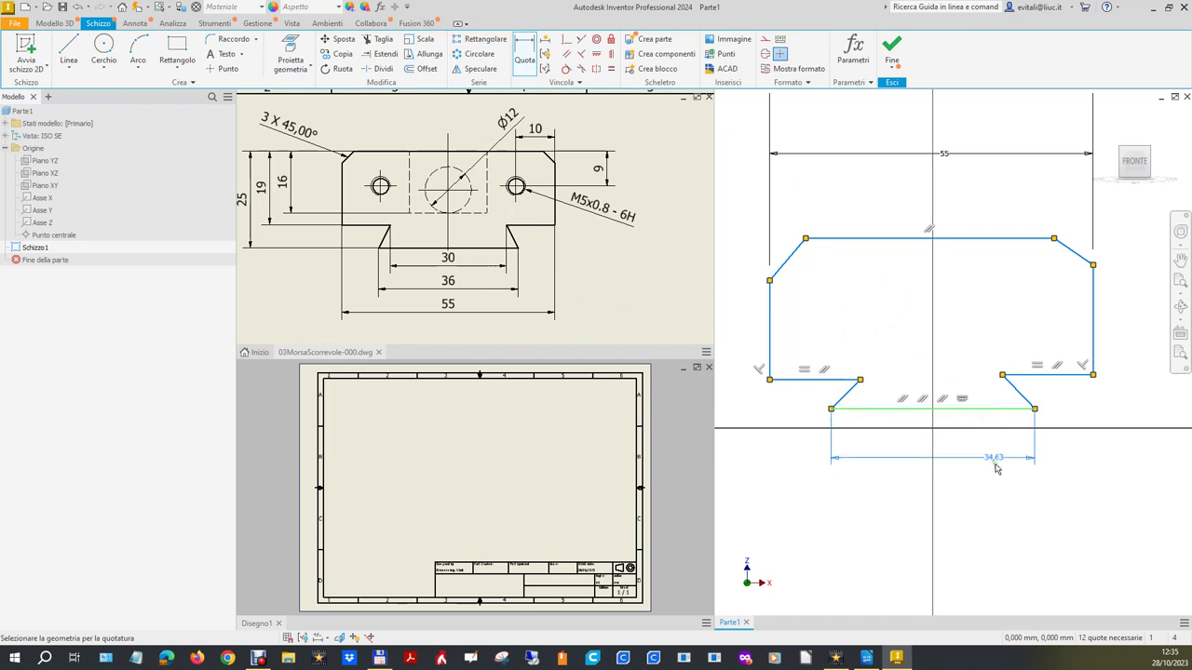
{"action": "left_click", "coordinate": [971, 486]}
{"action": "type", "text": "36"}
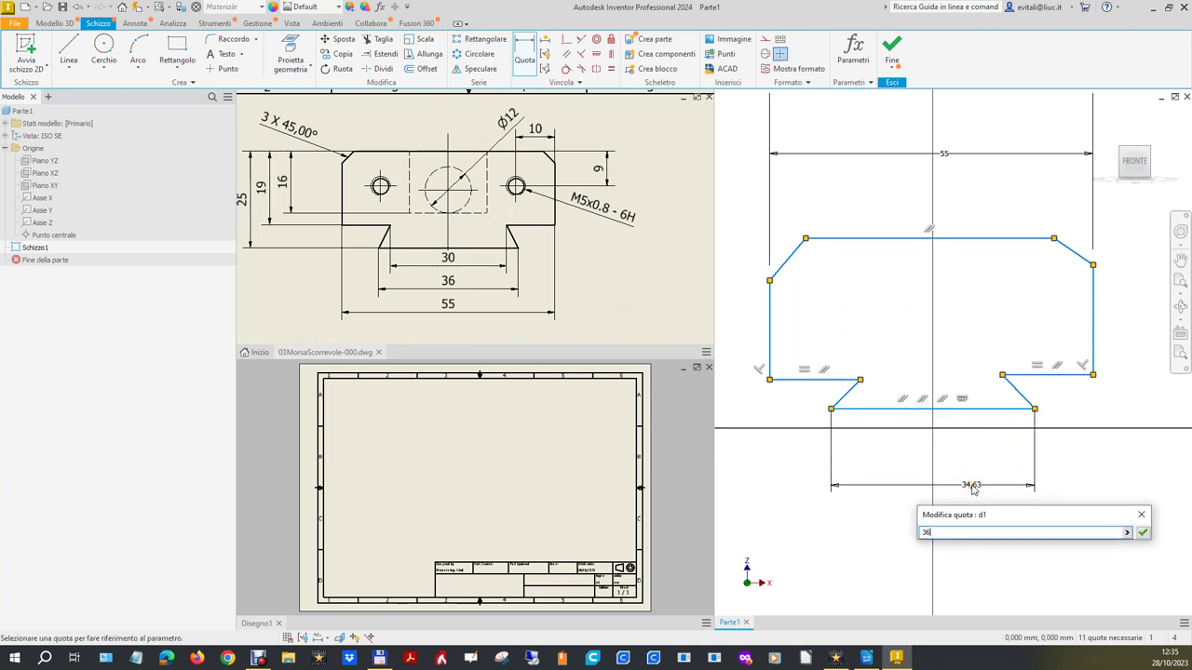
{"action": "key", "text": "Return"}
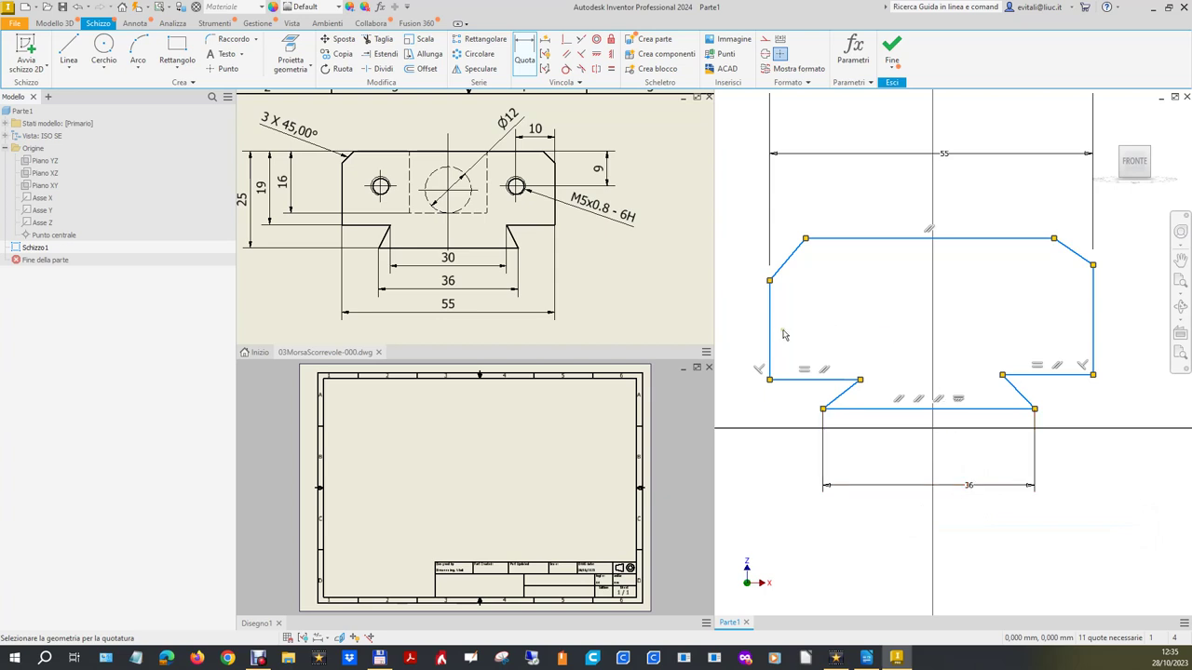
- Make the left and right vertical sides equal in length
{"action": "left_click", "coordinate": [610, 68]}
{"action": "left_click", "coordinate": [771, 315]}
{"action": "left_click", "coordinate": [1094, 332]}
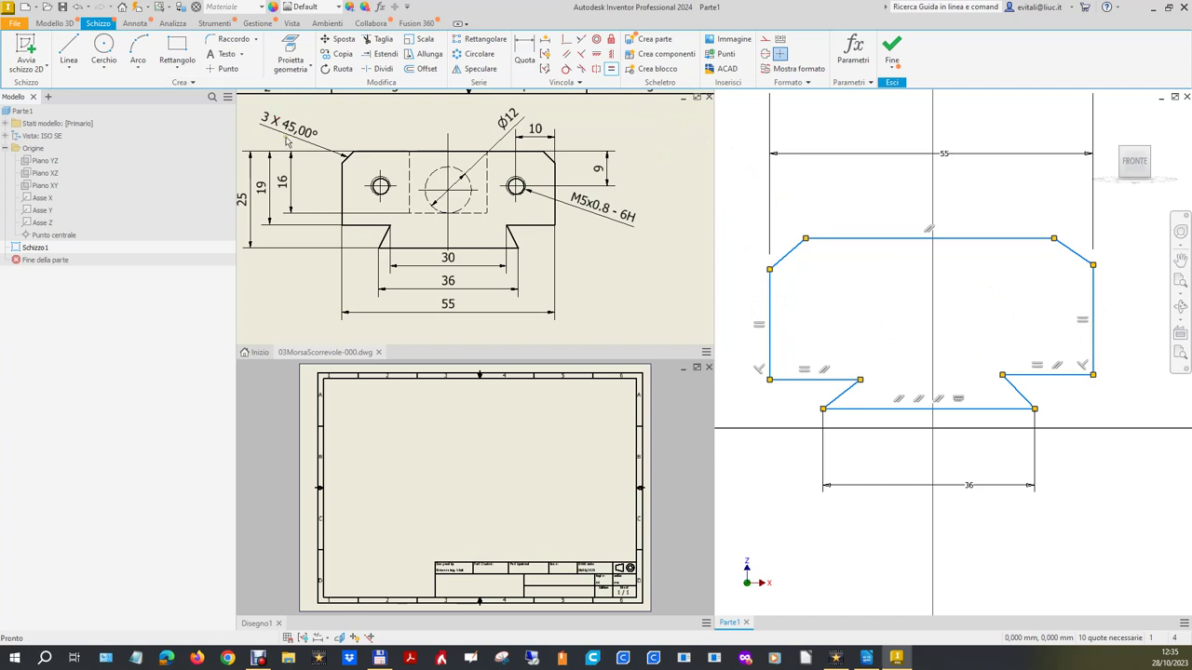
- Dimension the top-left chamfer width to 3 and link its height to that dimension
{"action": "left_click", "coordinate": [524, 51]}
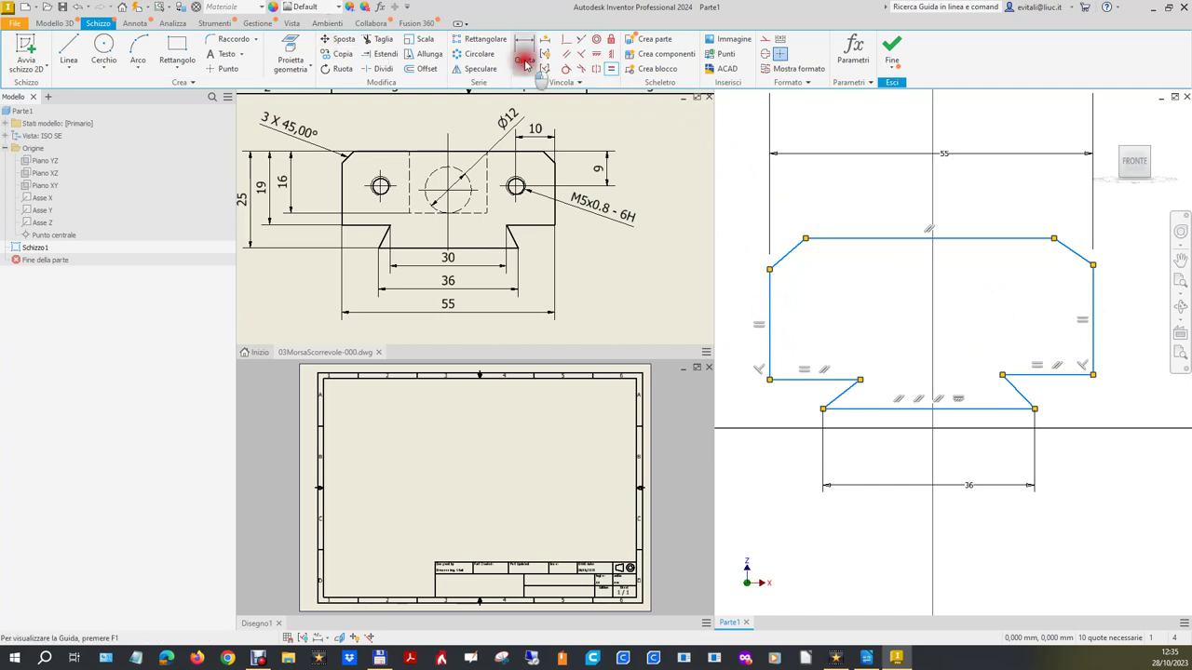
{"action": "left_click", "coordinate": [796, 253]}
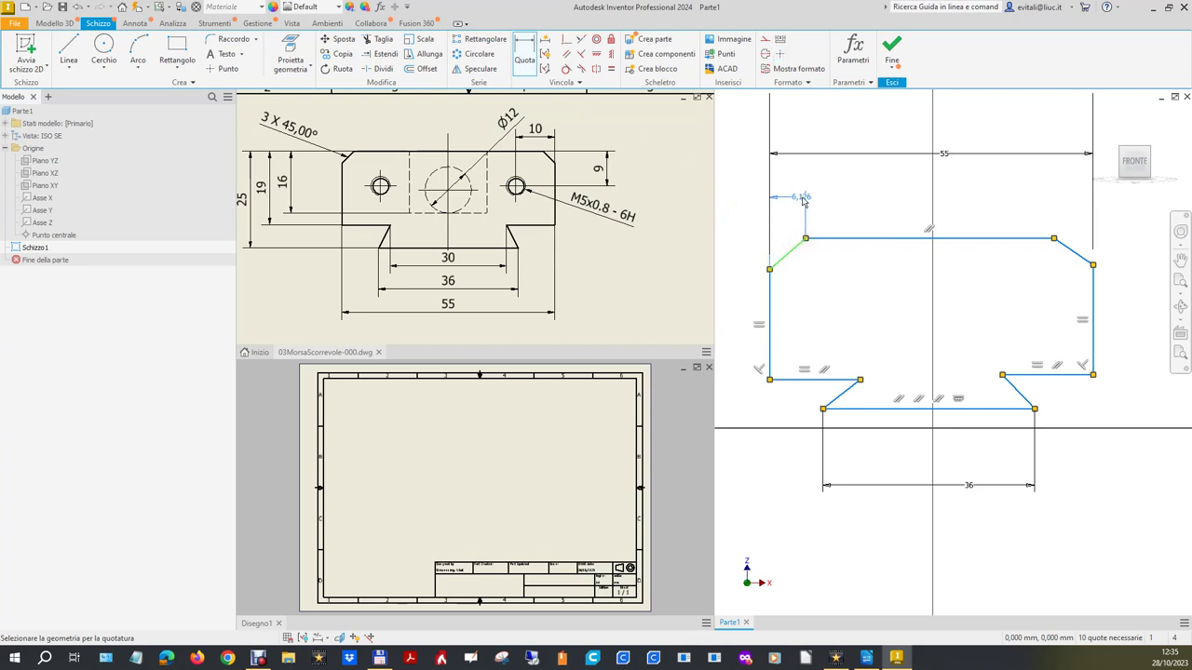
{"action": "left_click", "coordinate": [832, 199]}
{"action": "type", "text": "3"}
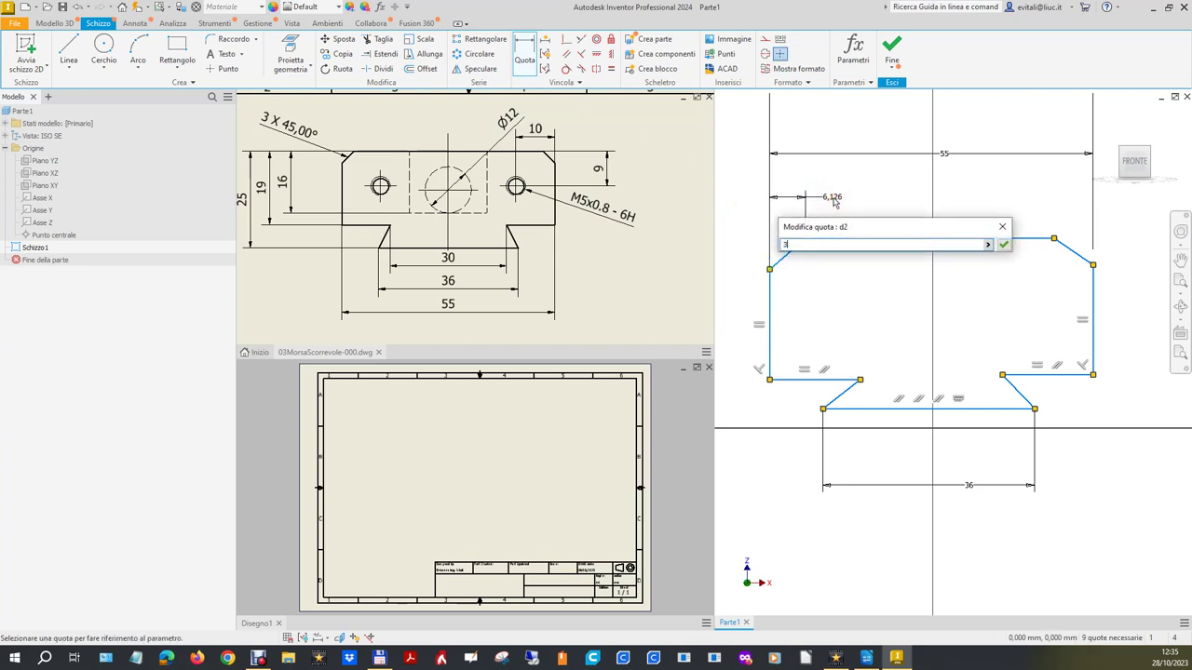
{"action": "key", "text": "Return"}
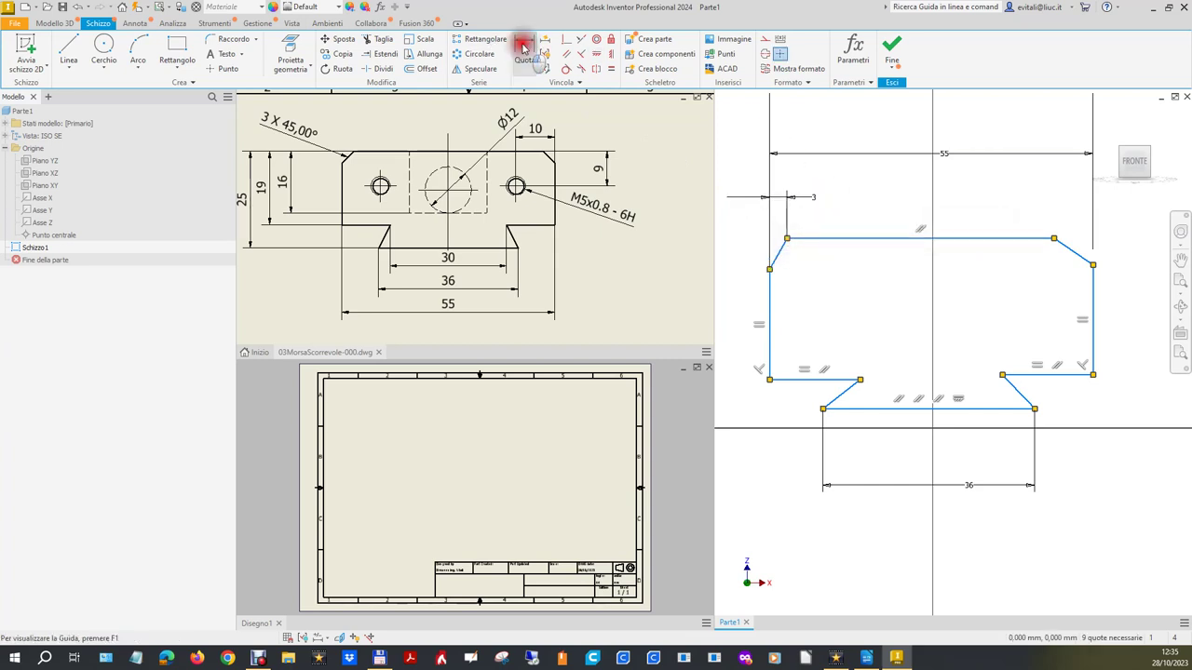
{"action": "left_click", "coordinate": [780, 256]}
{"action": "left_click", "coordinate": [744, 228]}
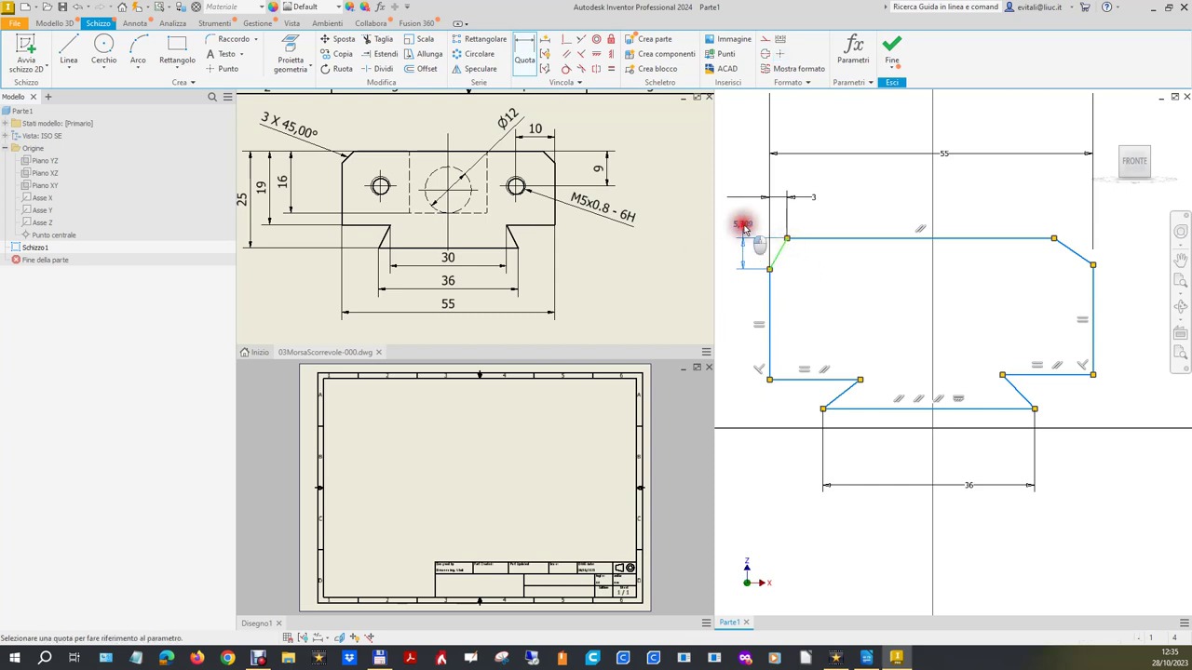
{"action": "left_click", "coordinate": [810, 196]}
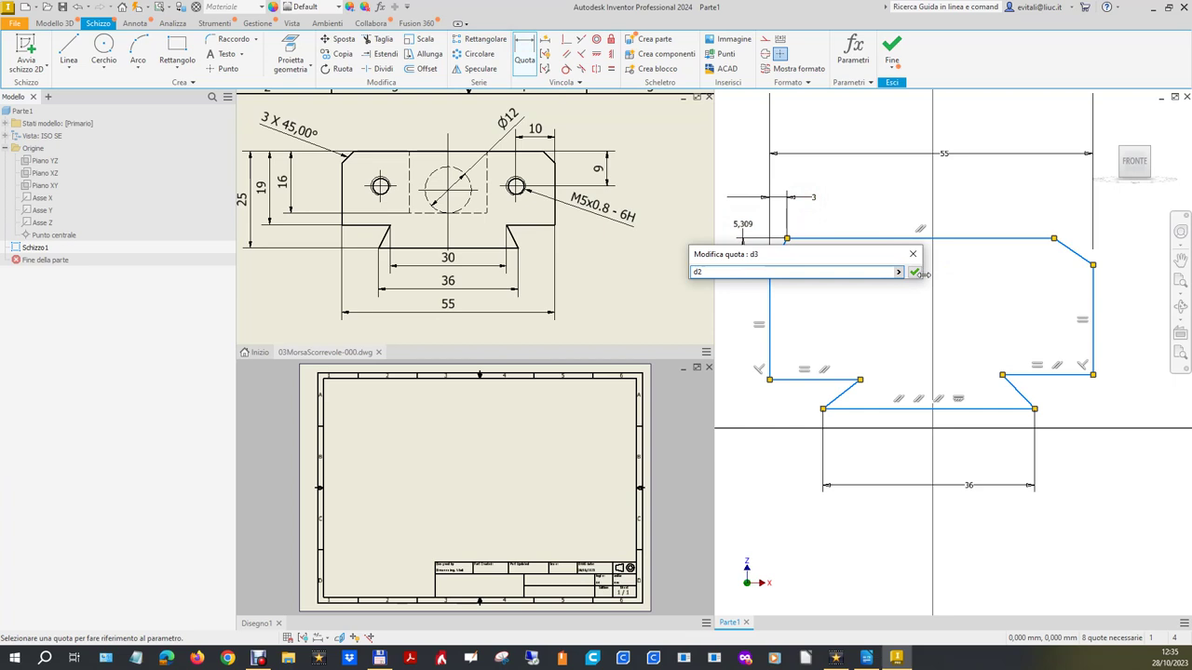
{"action": "left_click", "coordinate": [913, 272]}
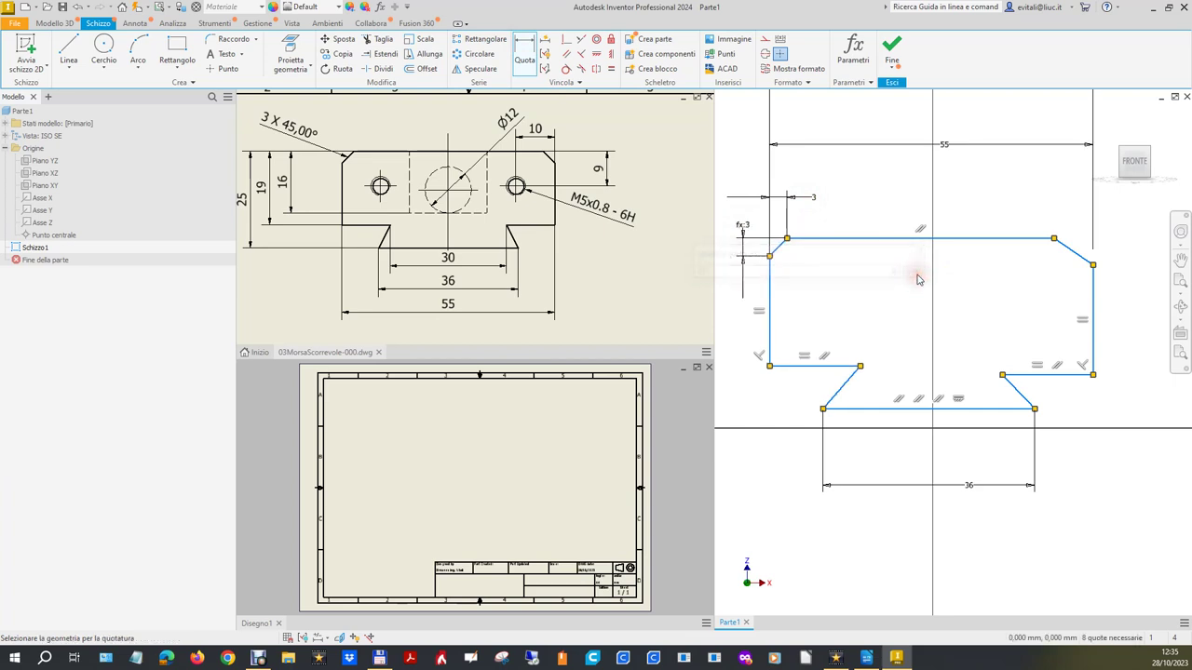
- Add the top-right chamfer's horizontal dimension and link it to d2
{"action": "left_click", "coordinate": [1070, 253]}
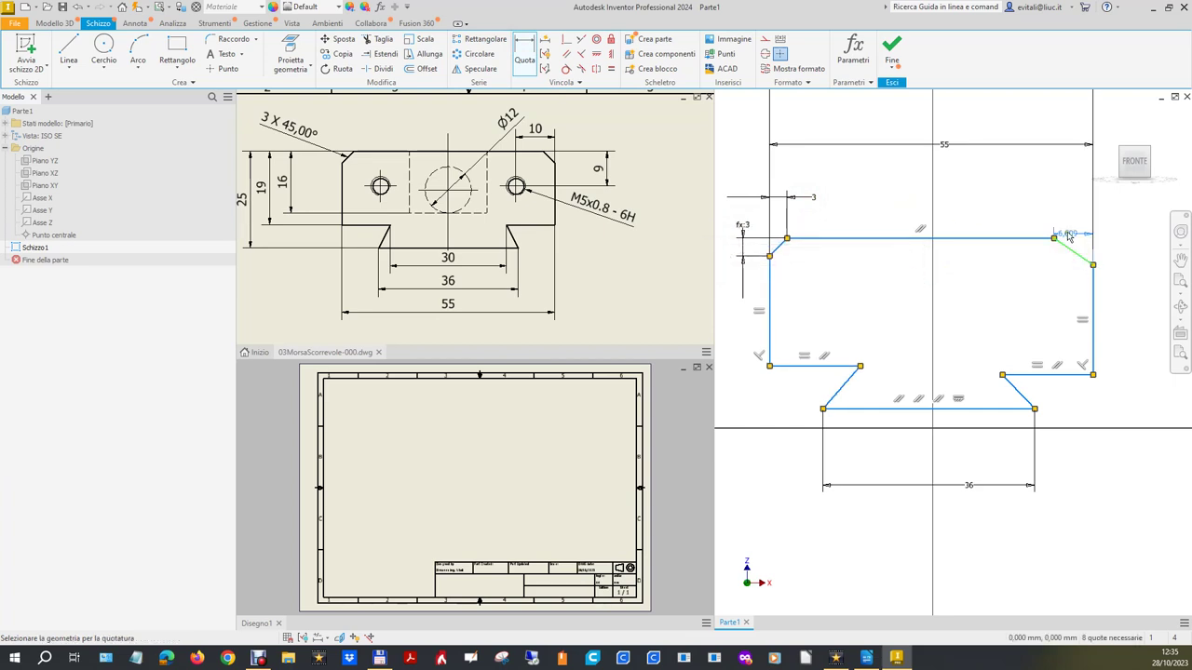
{"action": "left_click", "coordinate": [1027, 218]}
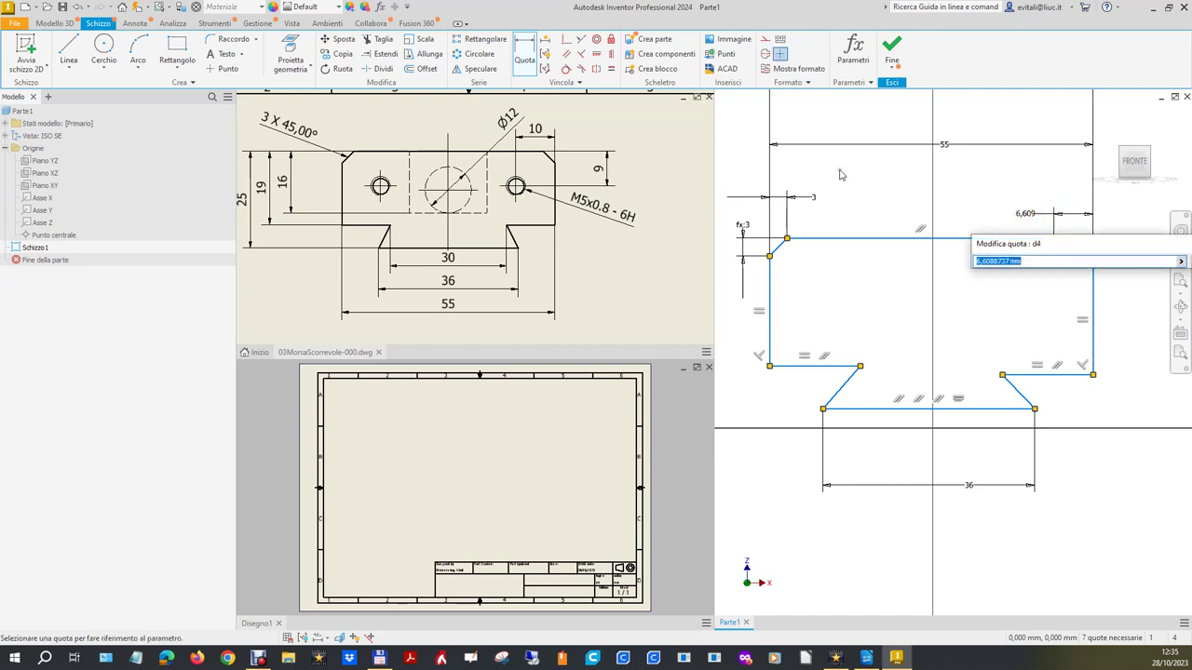
{"action": "left_click", "coordinate": [814, 197]}
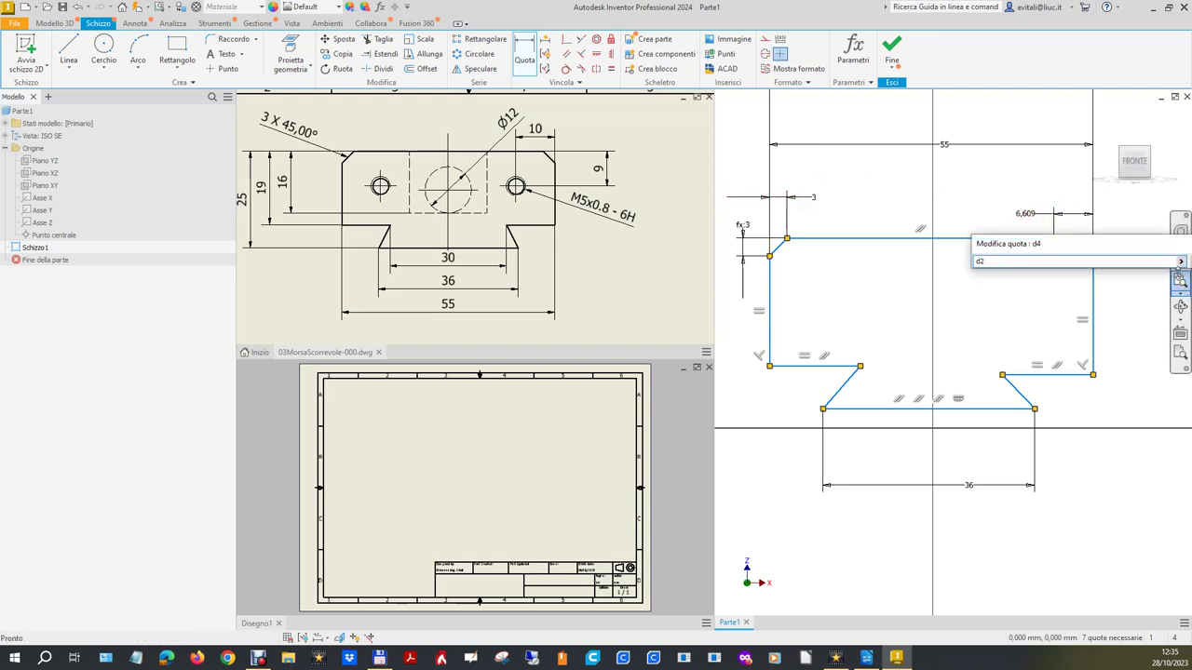
{"action": "left_click", "coordinate": [1179, 263]}
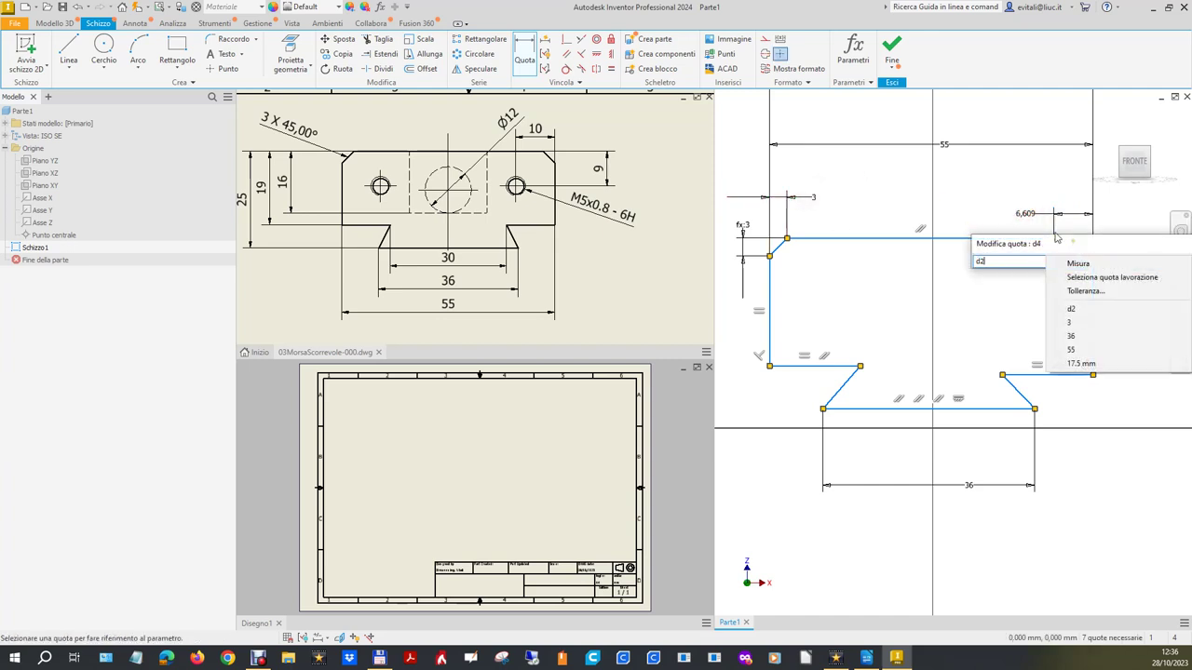
{"action": "left_click", "coordinate": [1044, 246]}
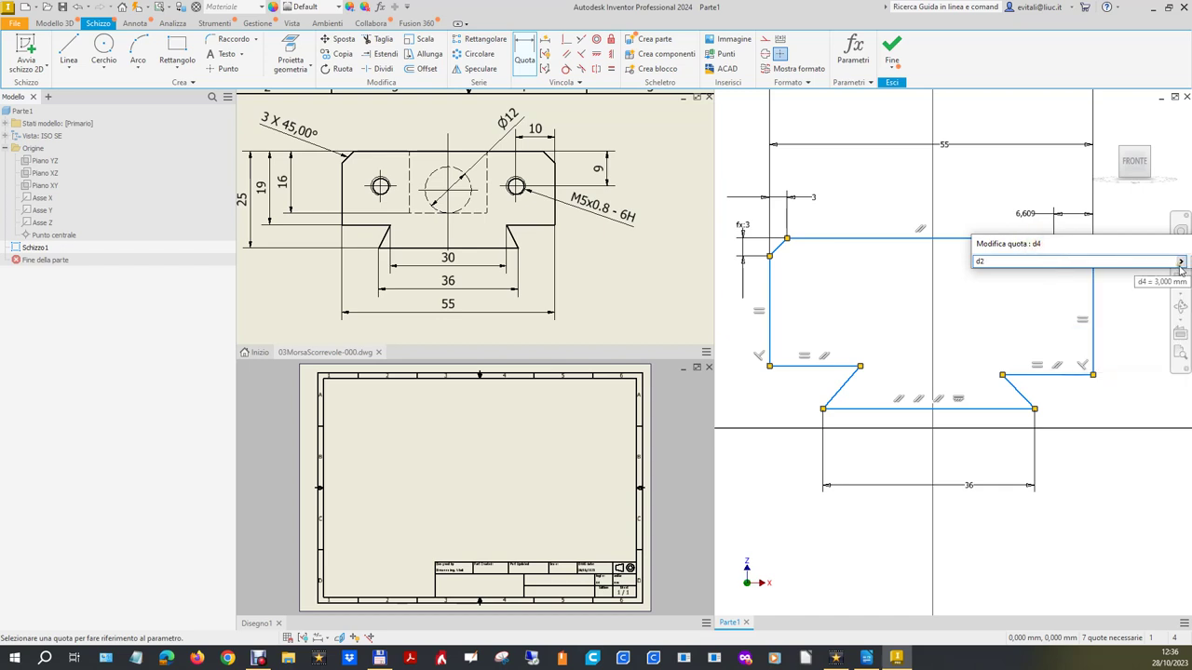
{"action": "left_click", "coordinate": [1053, 240]}
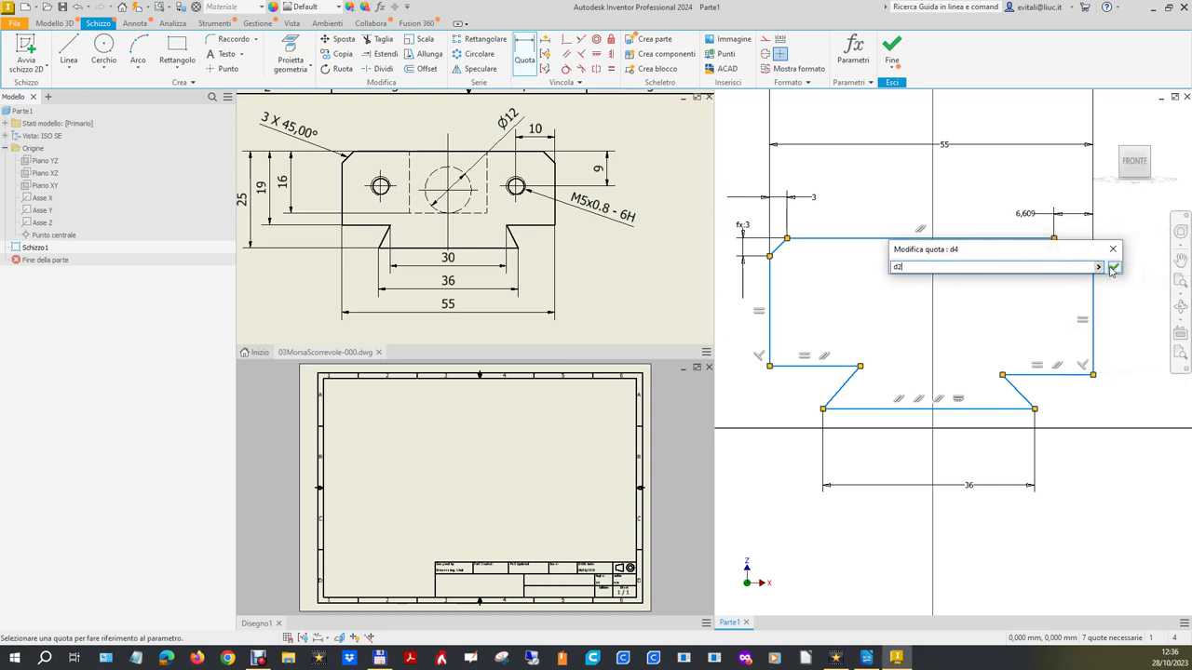
{"action": "key", "text": "Return"}
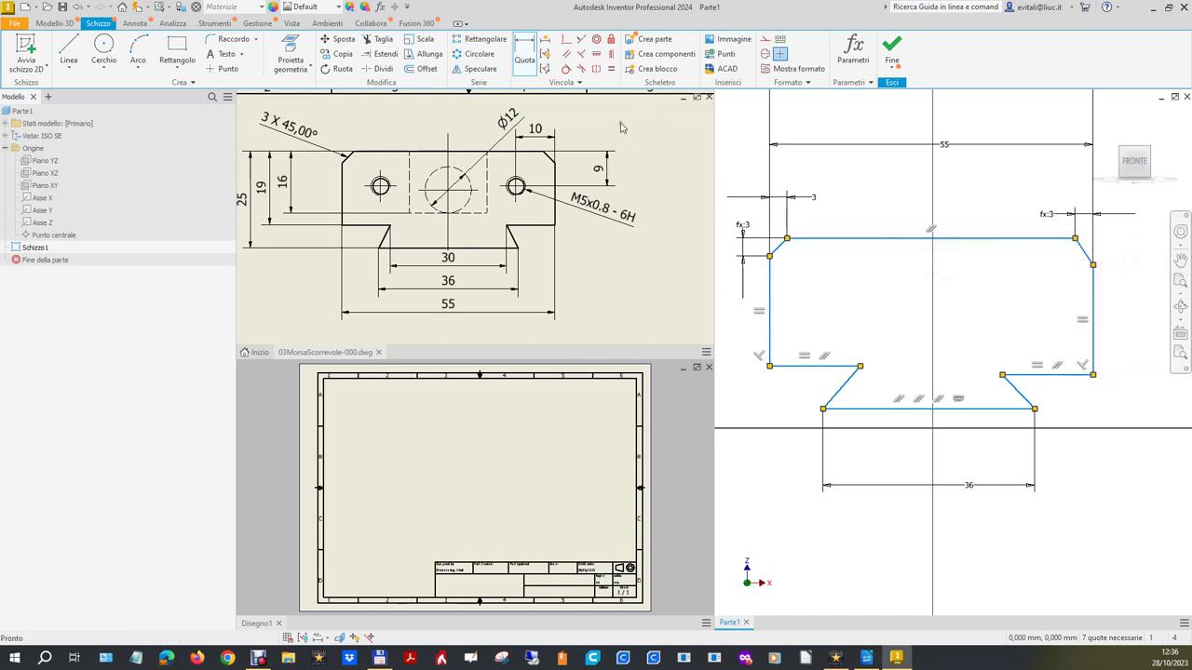
- Add the top-right chamfer's vertical leg dimension and set it to d2
{"action": "left_click", "coordinate": [1080, 247]}
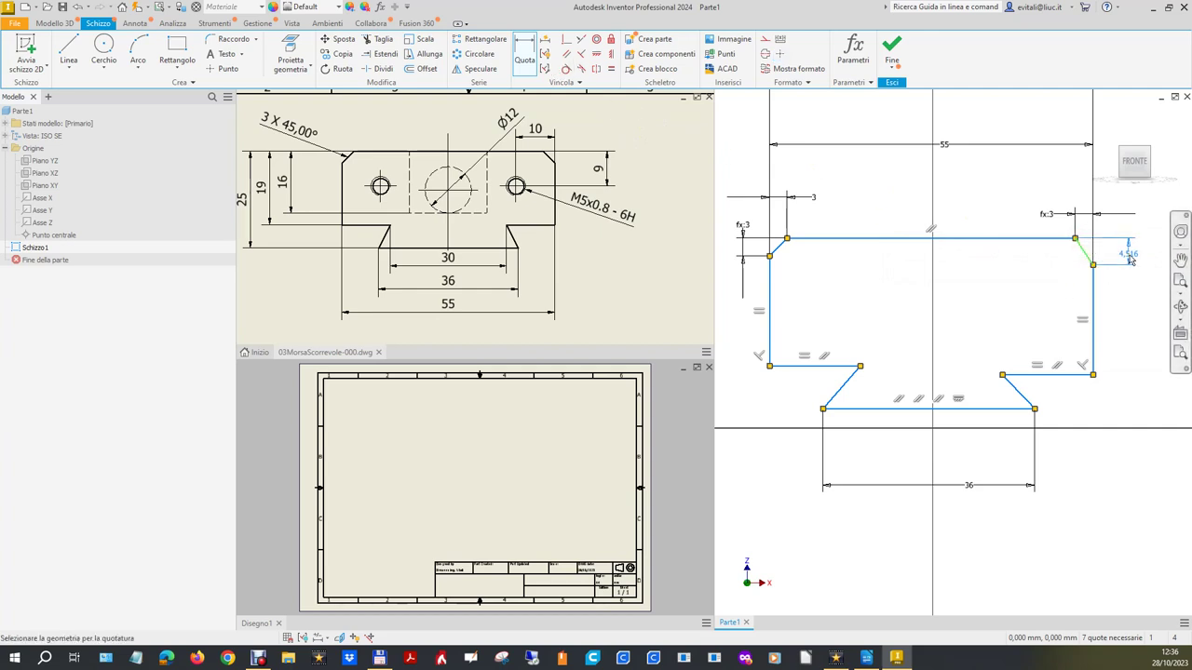
{"action": "left_click", "coordinate": [1131, 283]}
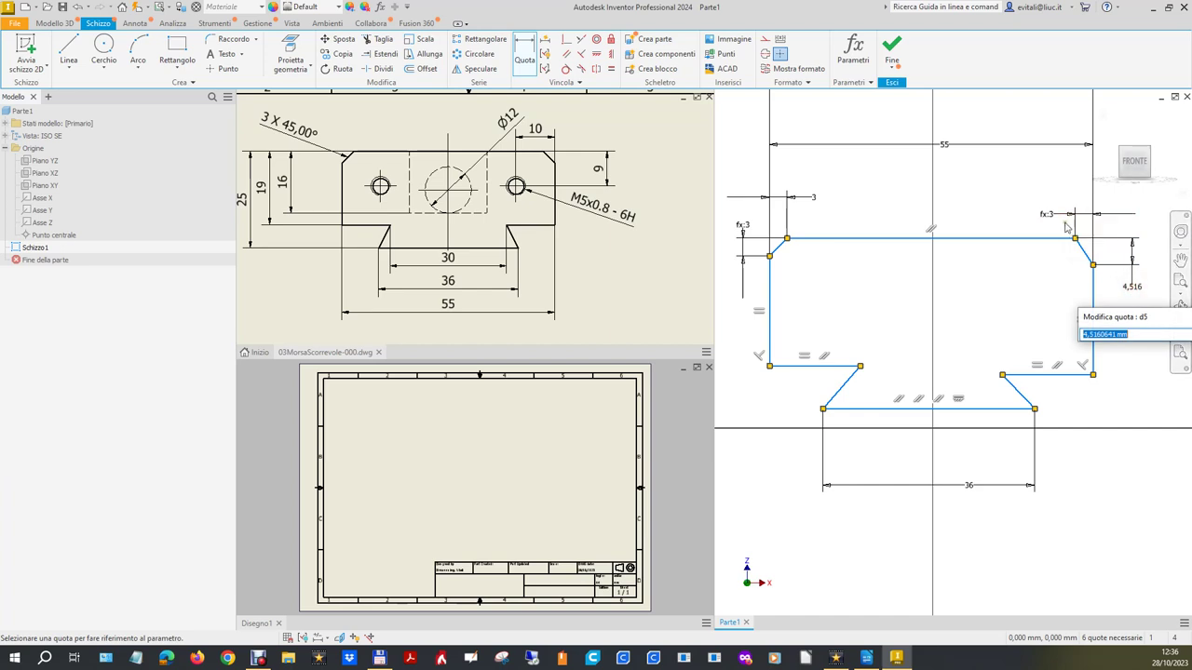
{"action": "left_click", "coordinate": [807, 199]}
{"action": "left_click_drag", "start_coordinate": [1158, 317], "coordinate": [945, 293]}
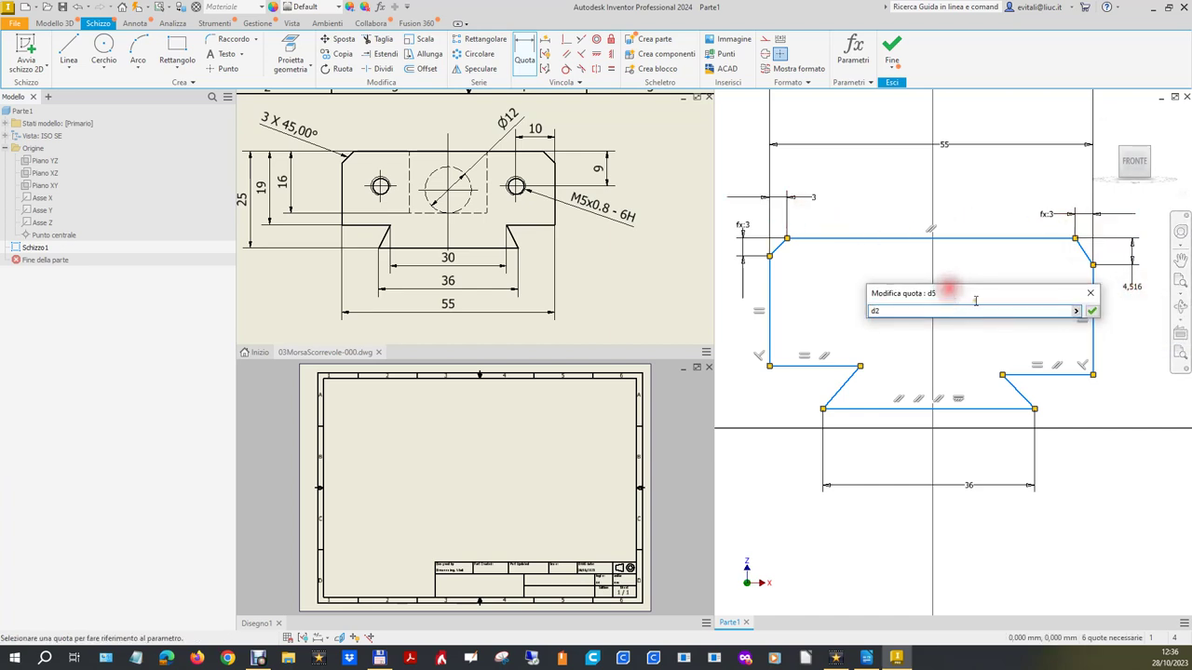
{"action": "left_click", "coordinate": [1092, 313]}
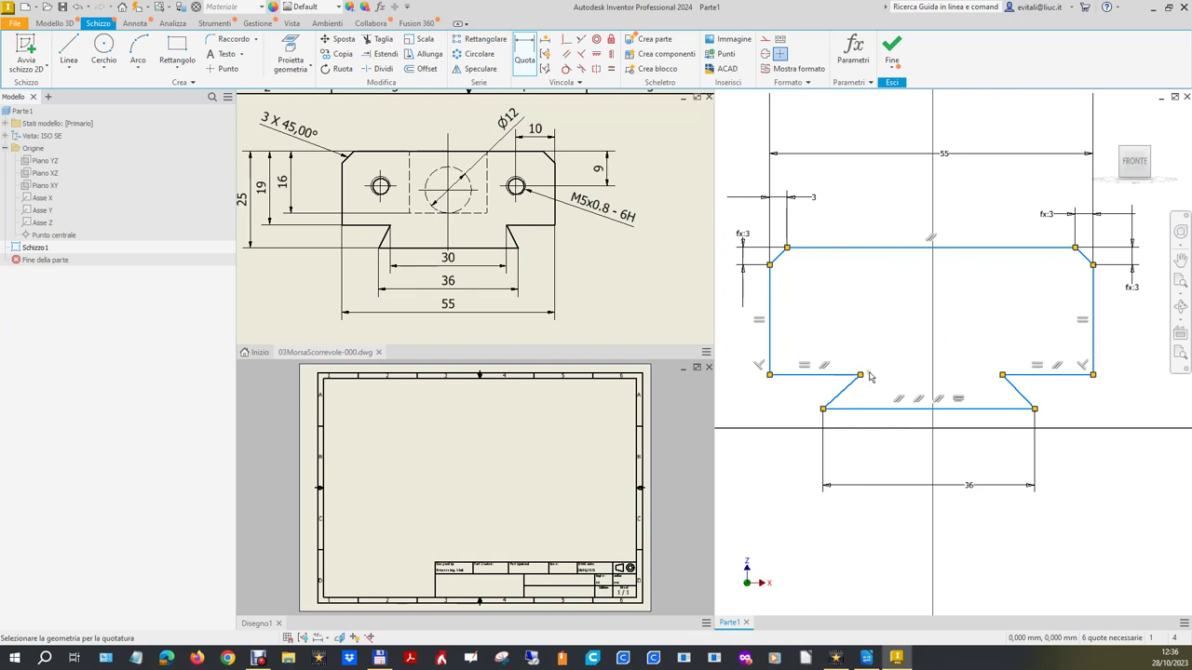
- Dimension the bottom slot opening between its inner vertices to 30
{"action": "left_click", "coordinate": [524, 51]}
{"action": "left_click", "coordinate": [861, 376]}
{"action": "left_click", "coordinate": [1002, 375]}
{"action": "left_click", "coordinate": [959, 460]}
{"action": "type", "text": "30"}
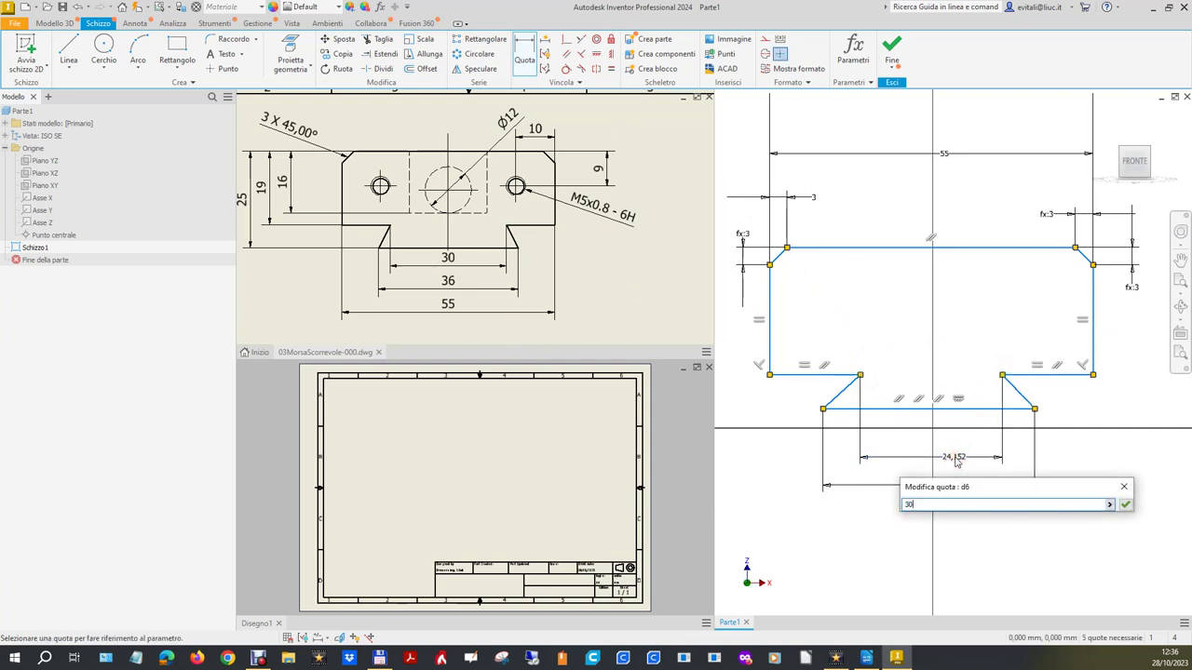
{"action": "key", "text": "Return"}
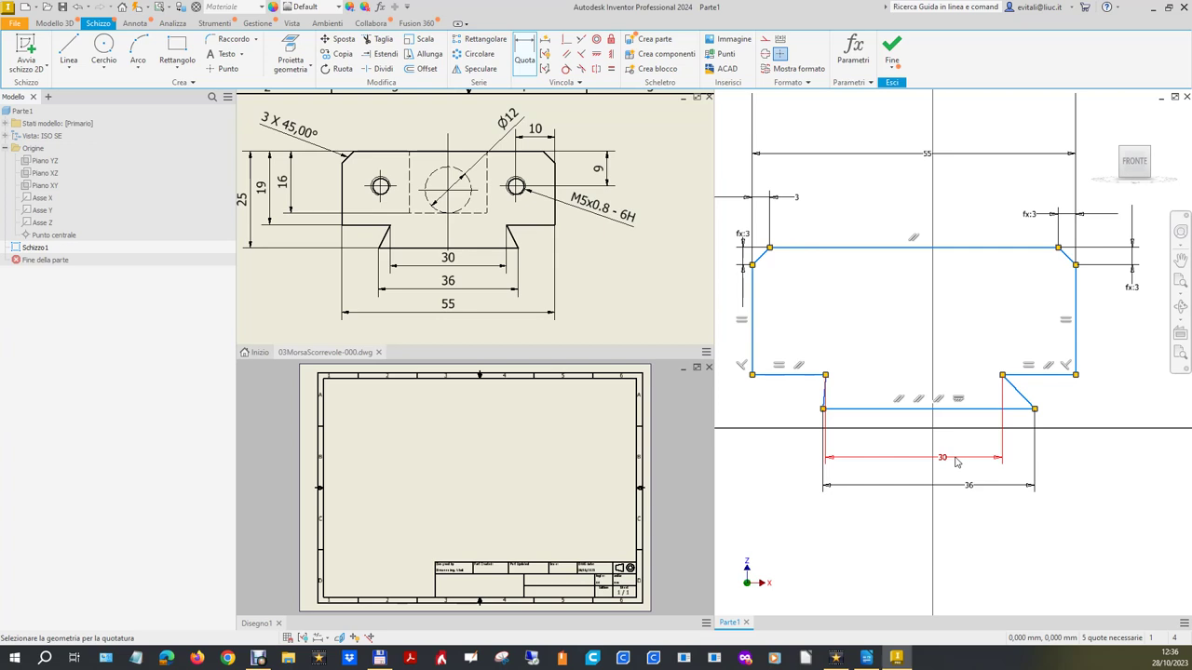
{"action": "left_click", "coordinate": [954, 462]}
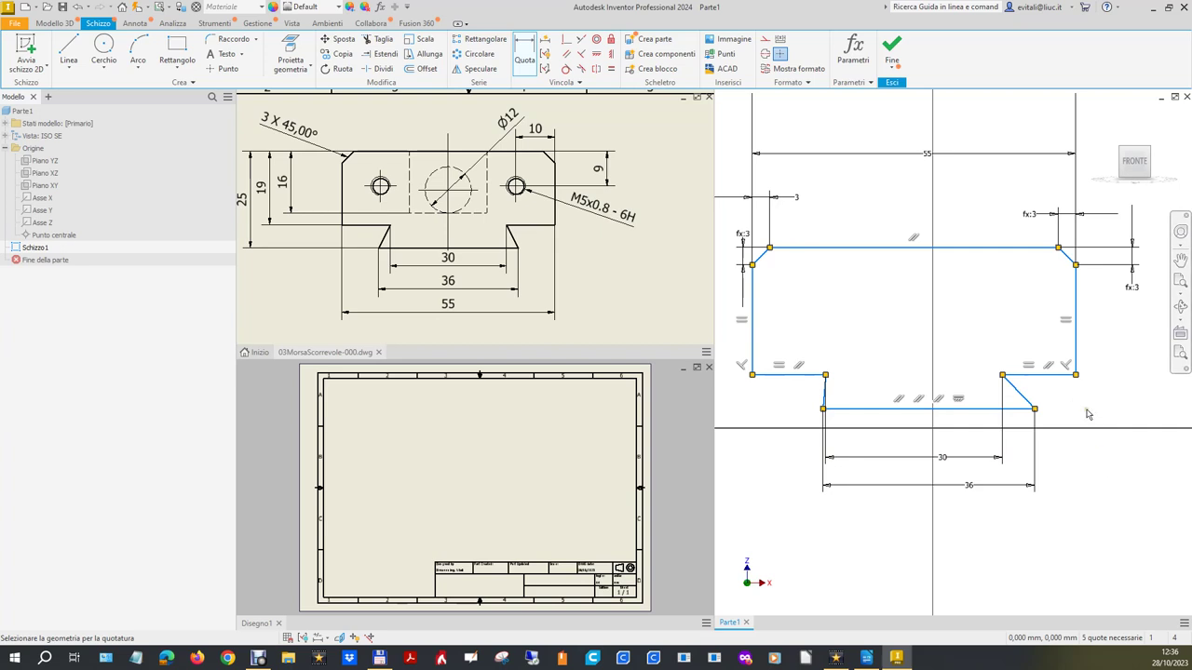
- Dimension the block's overall height between the top and bottom lines to 25
{"action": "scroll", "coordinate": [1087, 414], "scroll_direction": "up", "scroll_amount": 3}
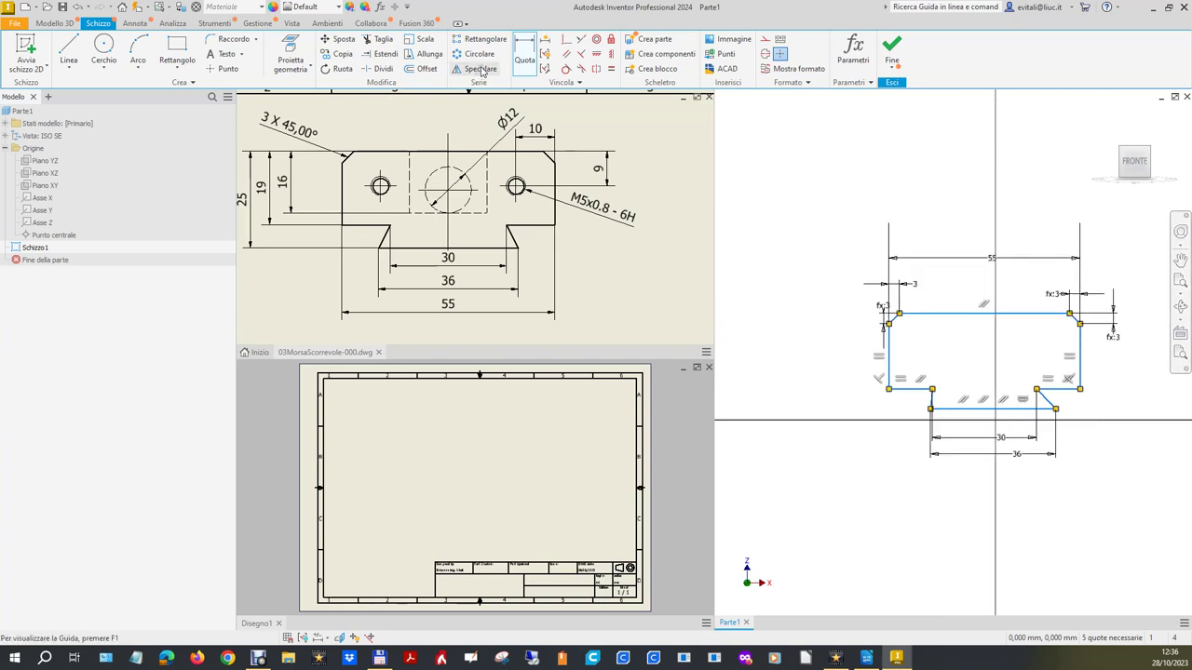
{"action": "left_click", "coordinate": [979, 314]}
{"action": "left_click", "coordinate": [990, 410]}
{"action": "left_click", "coordinate": [831, 369]}
{"action": "type", "text": "25"}
{"action": "key", "text": "Return"}
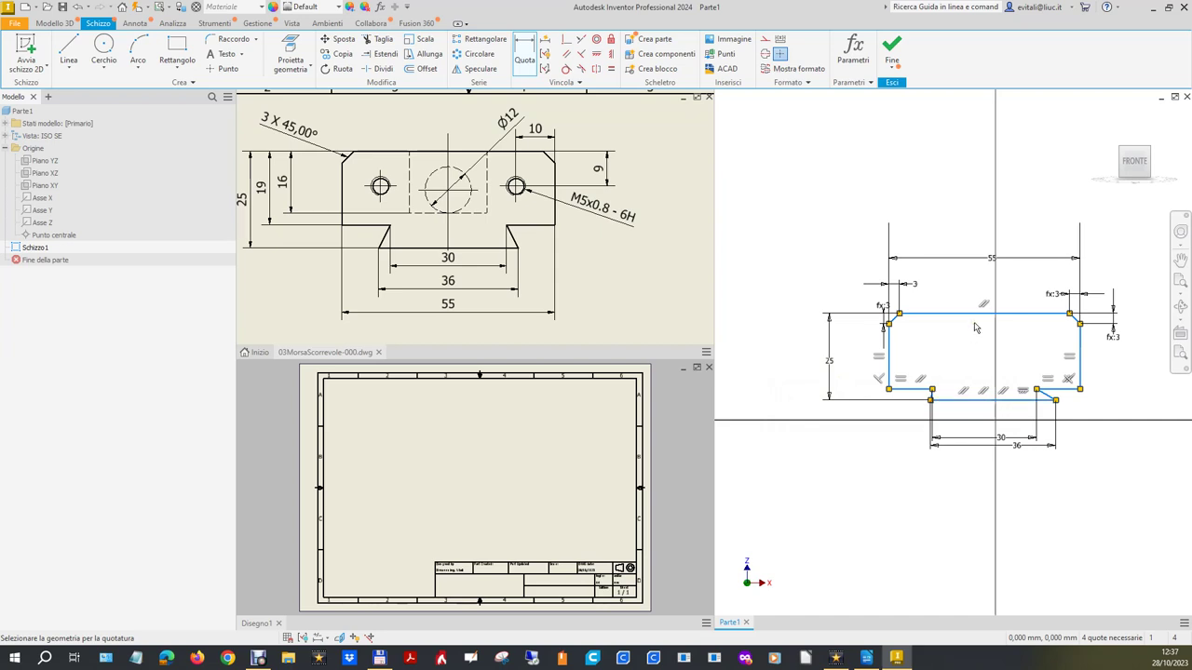
{"action": "left_click", "coordinate": [611, 53]}
- Align the top and bottom midpoints vertically and dimension the step height to 19
{"action": "left_click", "coordinate": [984, 316]}
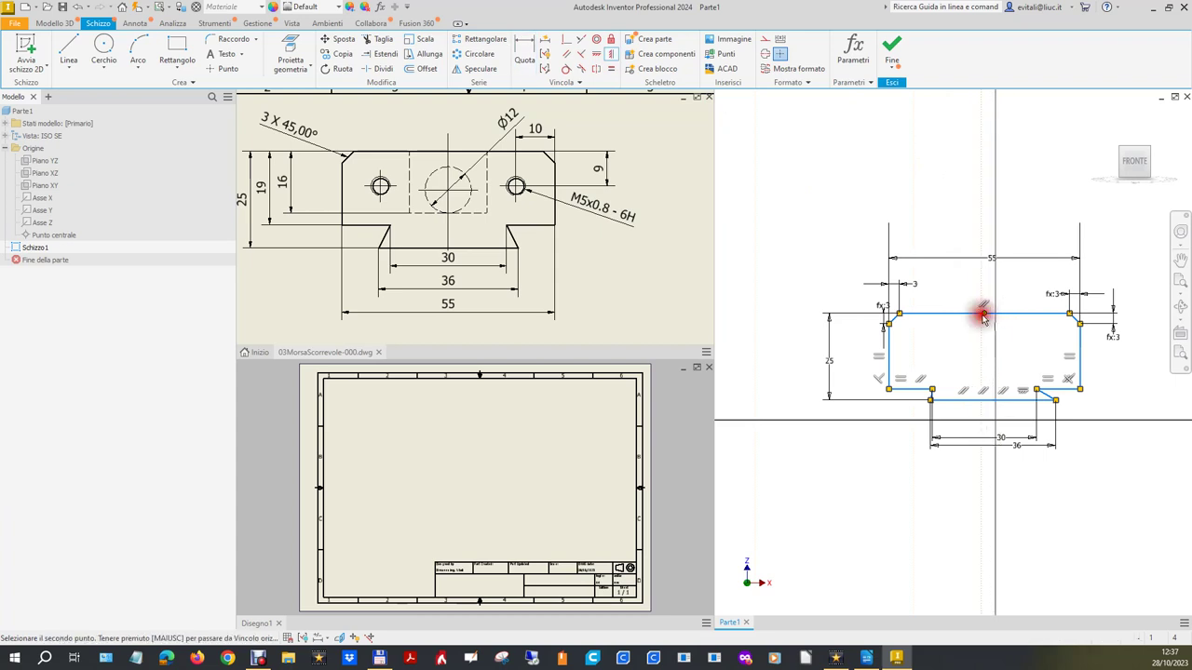
{"action": "left_click", "coordinate": [992, 401]}
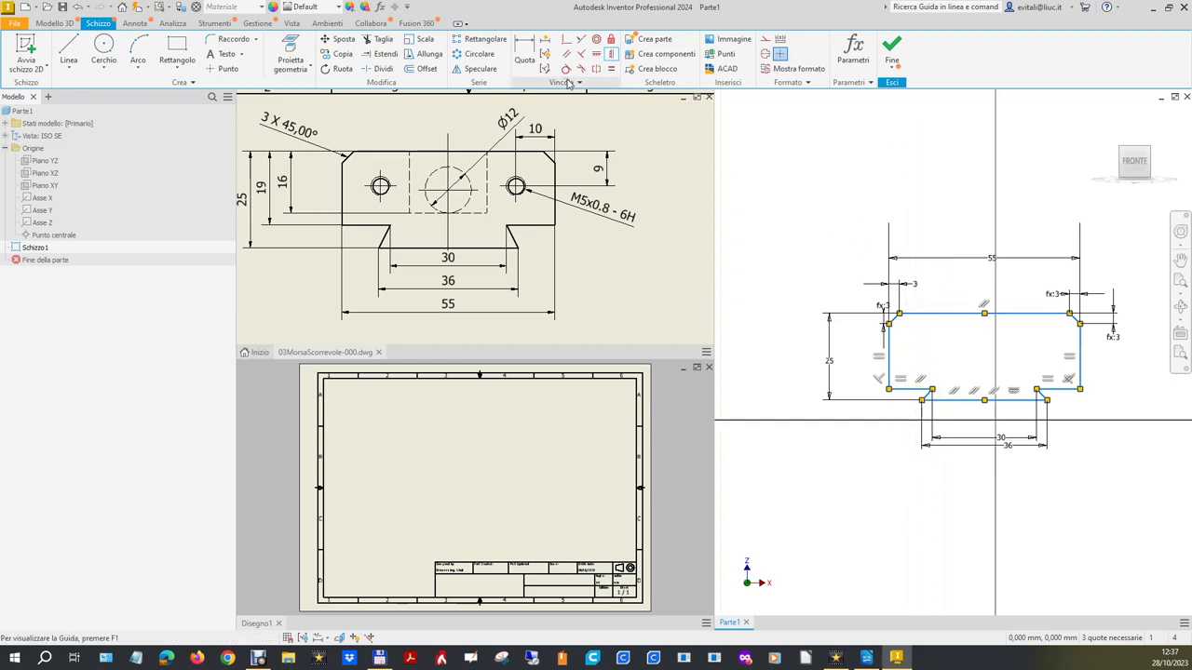
{"action": "left_click", "coordinate": [524, 51]}
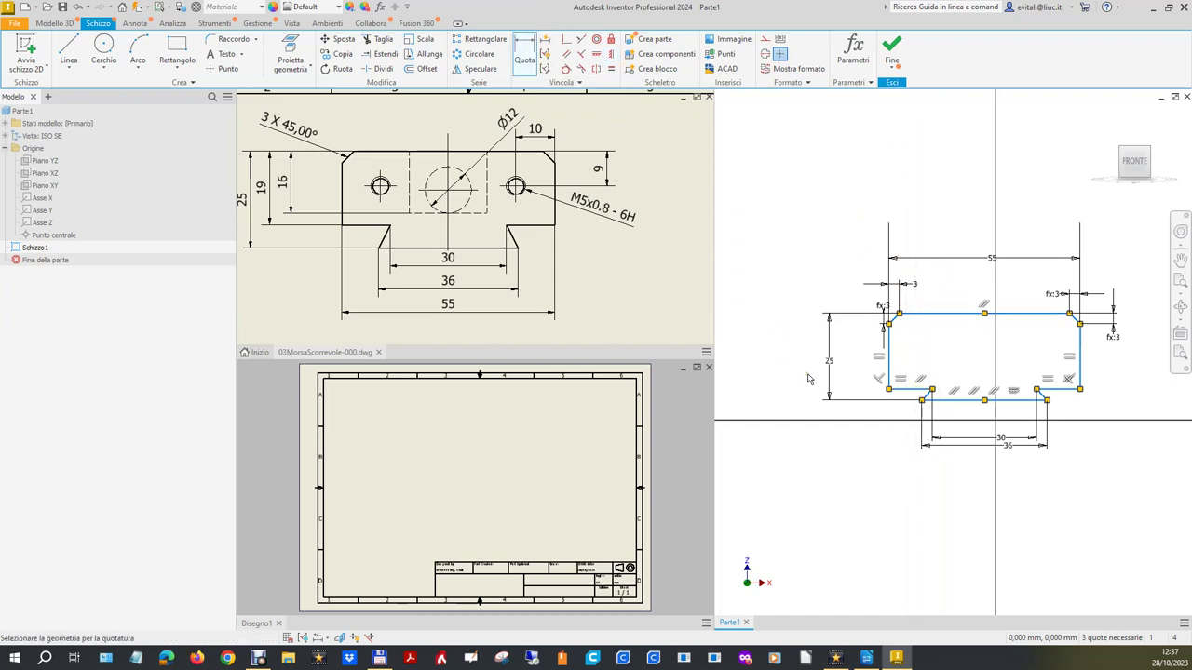
{"action": "left_click", "coordinate": [910, 389]}
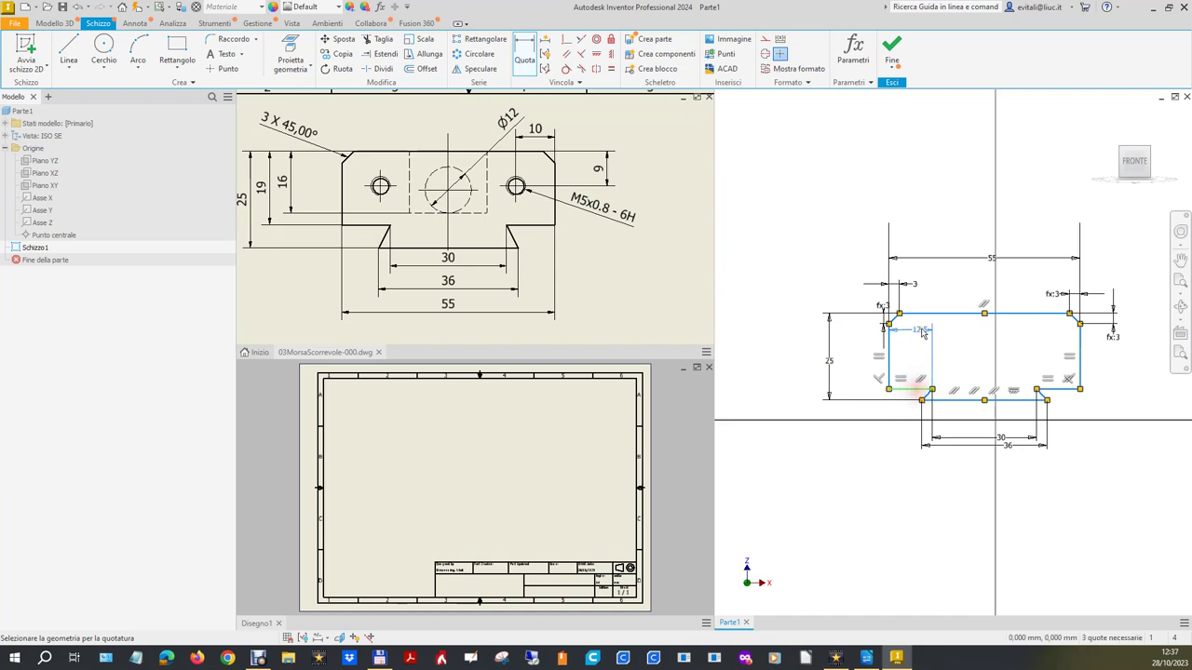
{"action": "left_click", "coordinate": [922, 314]}
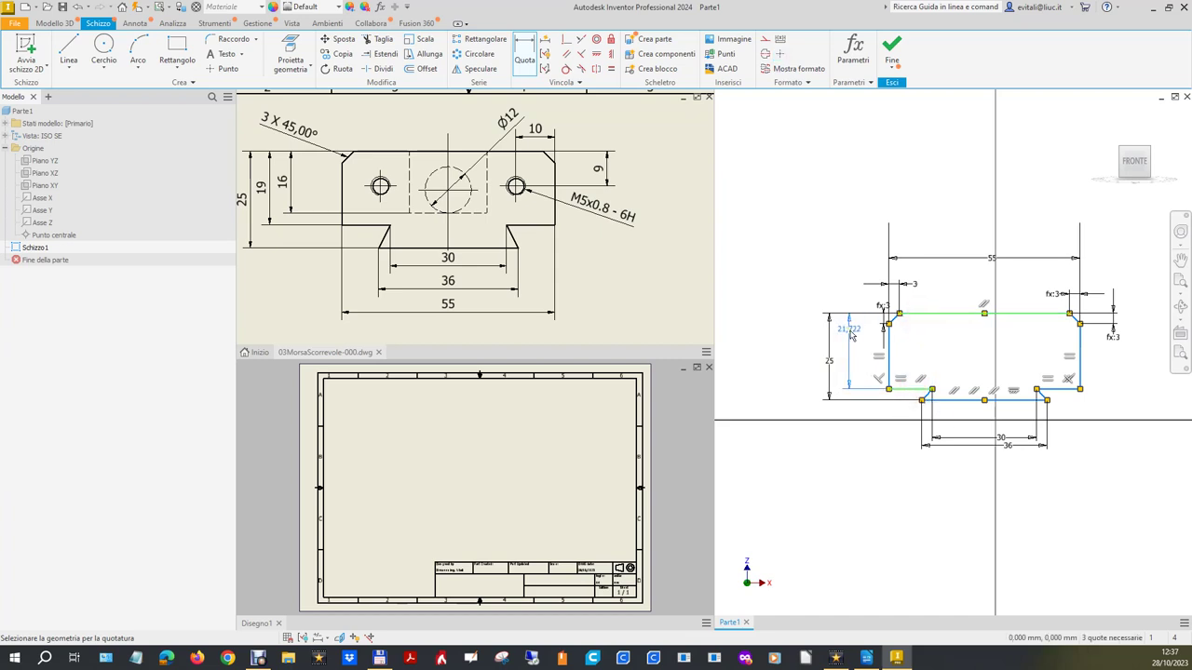
{"action": "left_click", "coordinate": [852, 347]}
{"action": "type", "text": "19"}
{"action": "key", "text": "Return"}
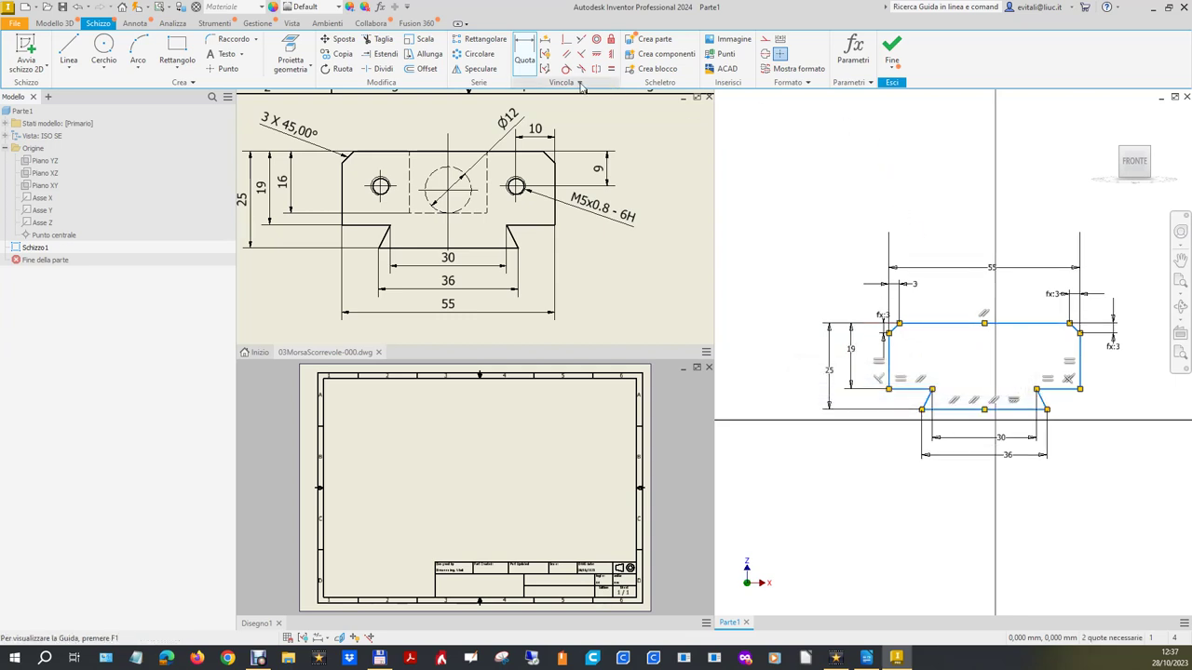
- Make the profile's bottom midpoint coincident with the origin center point
{"action": "left_click", "coordinate": [567, 39]}
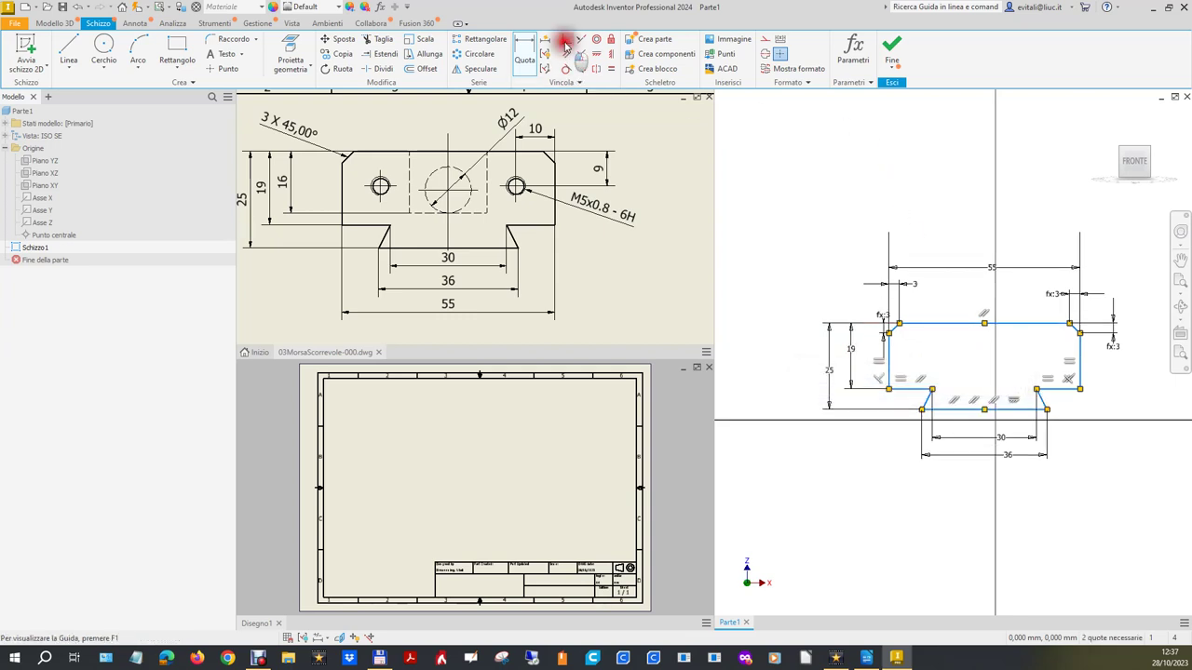
{"action": "left_click", "coordinate": [985, 415]}
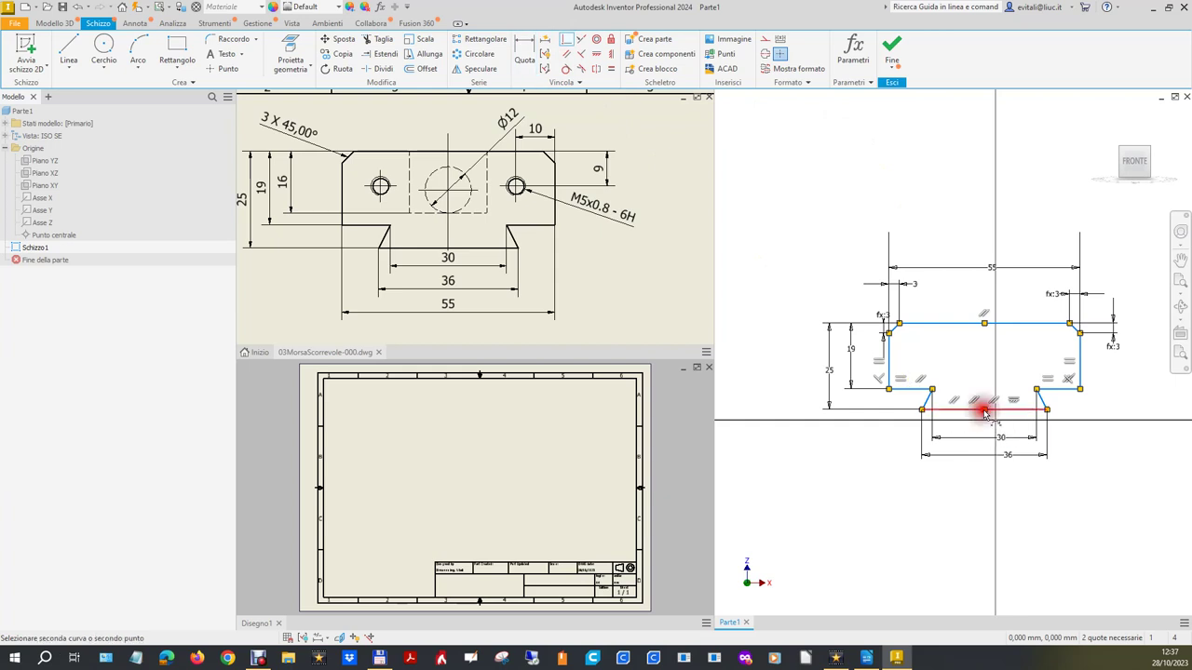
{"action": "left_click", "coordinate": [74, 234]}
{"action": "key", "text": "Escape"}
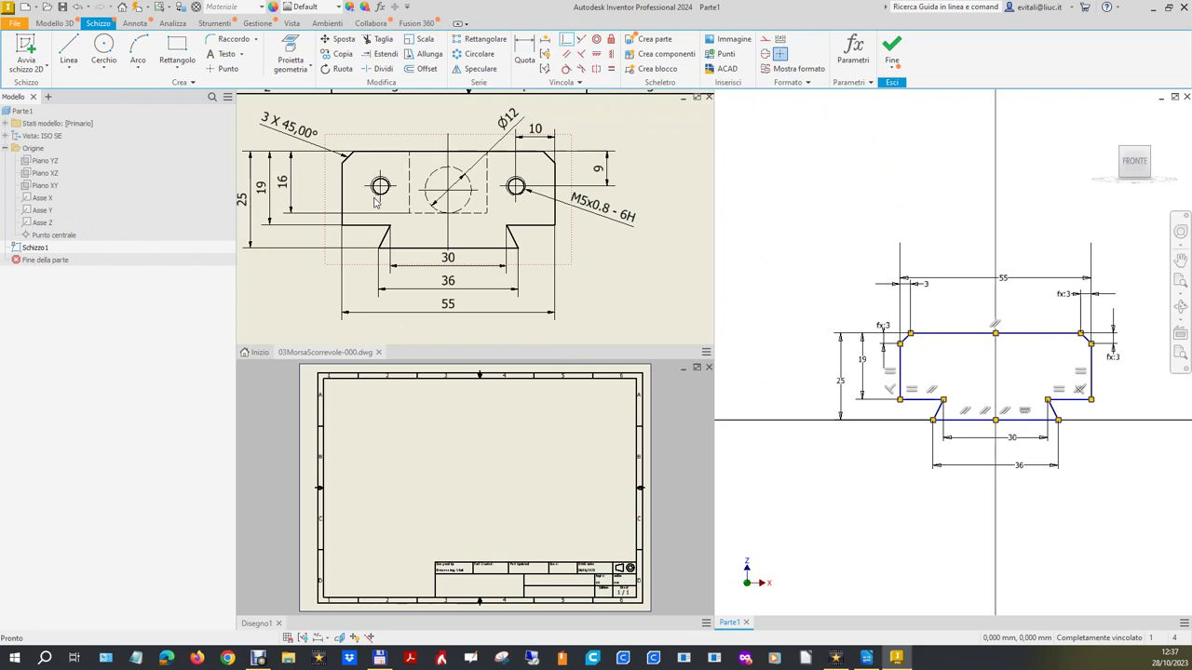
{"action": "left_click", "coordinate": [901, 53]}
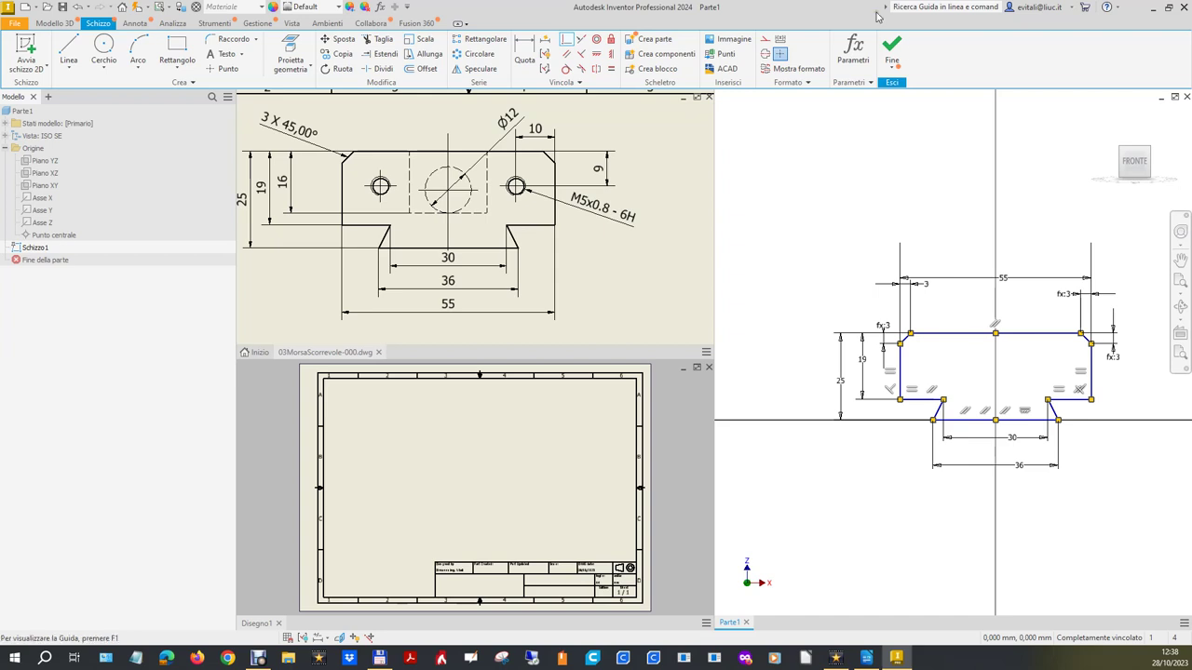
- Finish the sketch and set the isometric view as the Home view
{"action": "left_click", "coordinate": [892, 47]}
{"action": "left_click", "coordinate": [1103, 121]}
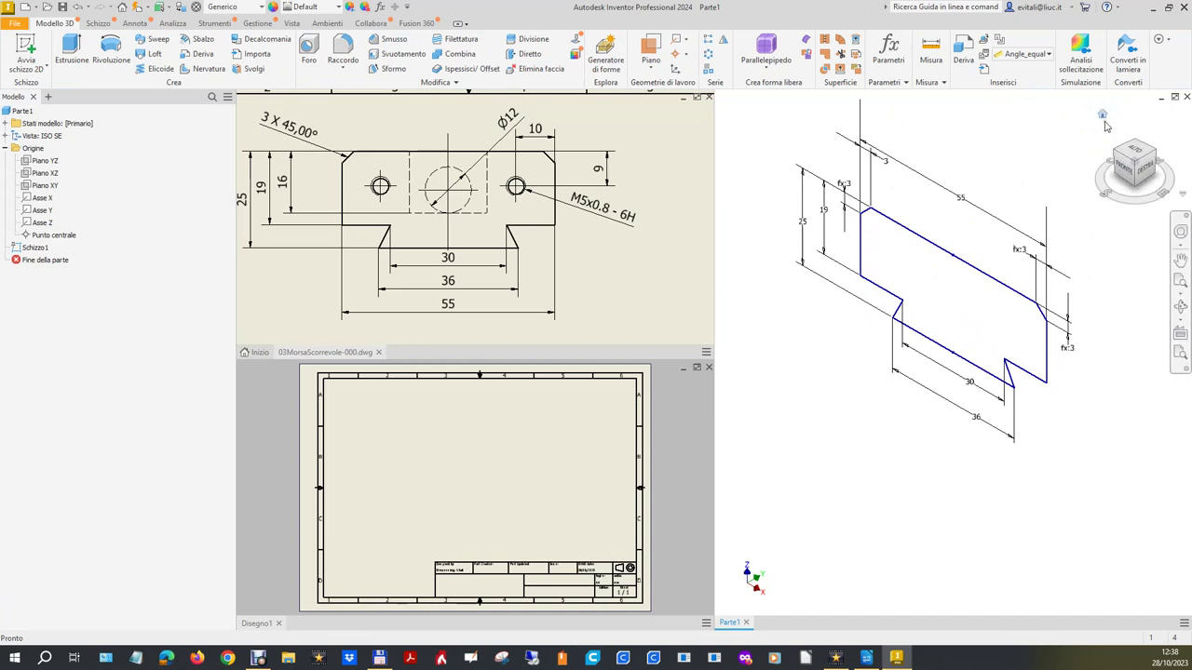
{"action": "right_click", "coordinate": [1106, 121]}
{"action": "mouse_move", "coordinate": [1115, 194]}
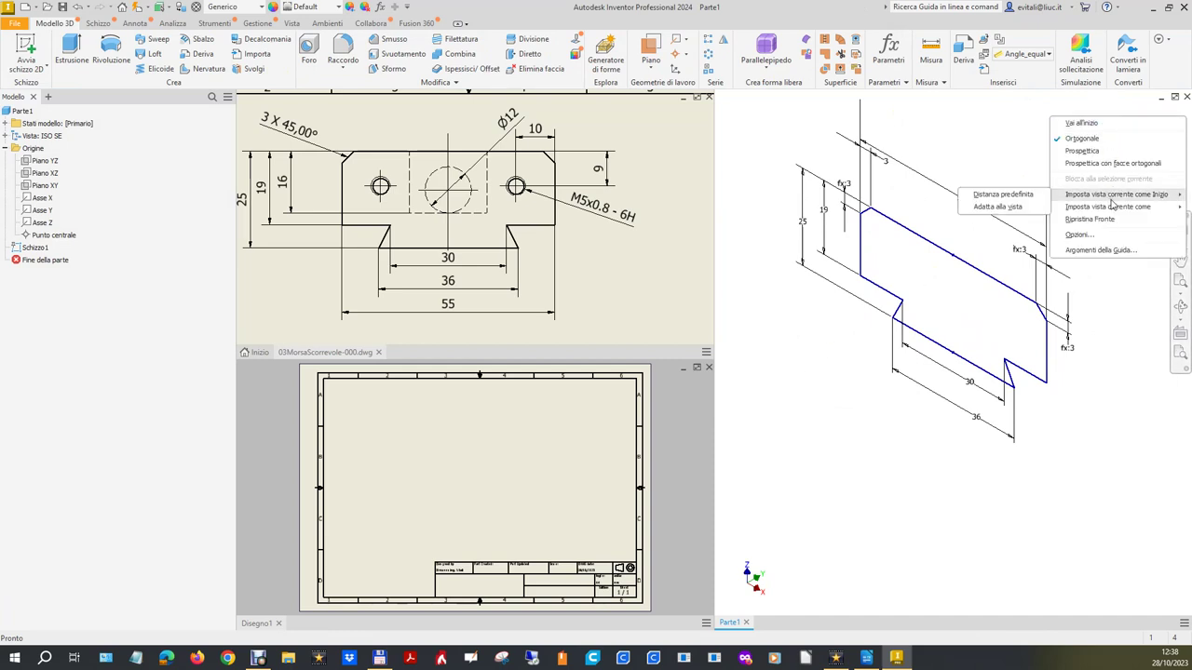
{"action": "left_click", "coordinate": [1010, 205]}
{"action": "left_click", "coordinate": [1108, 117]}
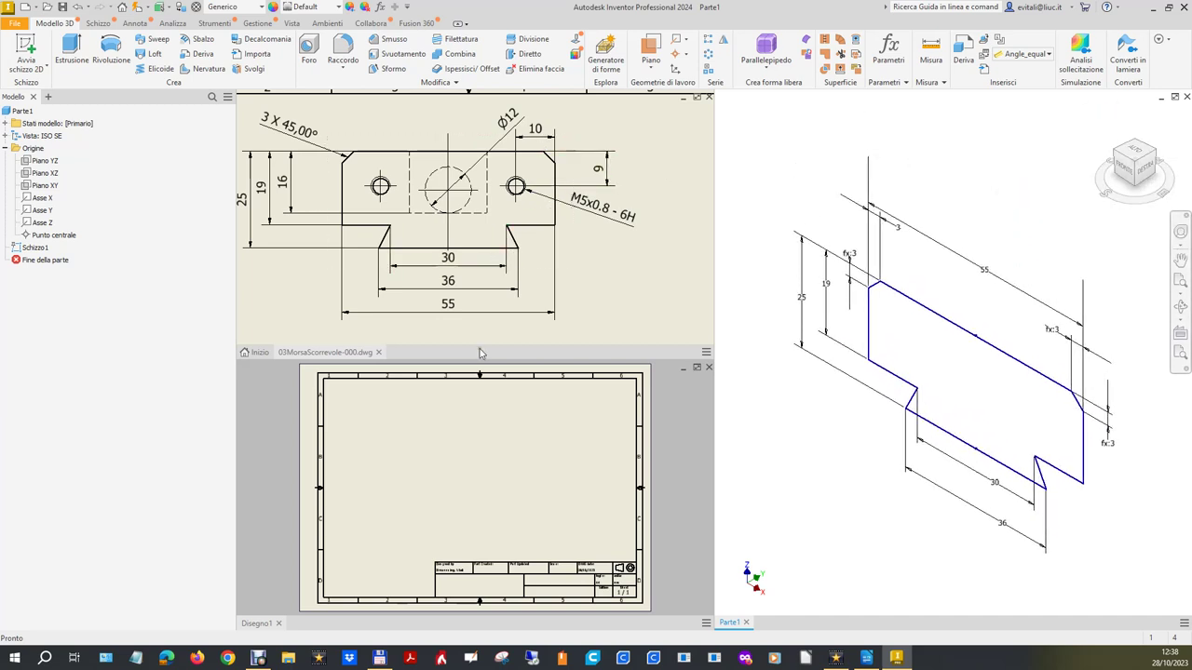
- Check the linked drawing's views, then return to the 3D part
{"action": "left_click", "coordinate": [583, 296]}
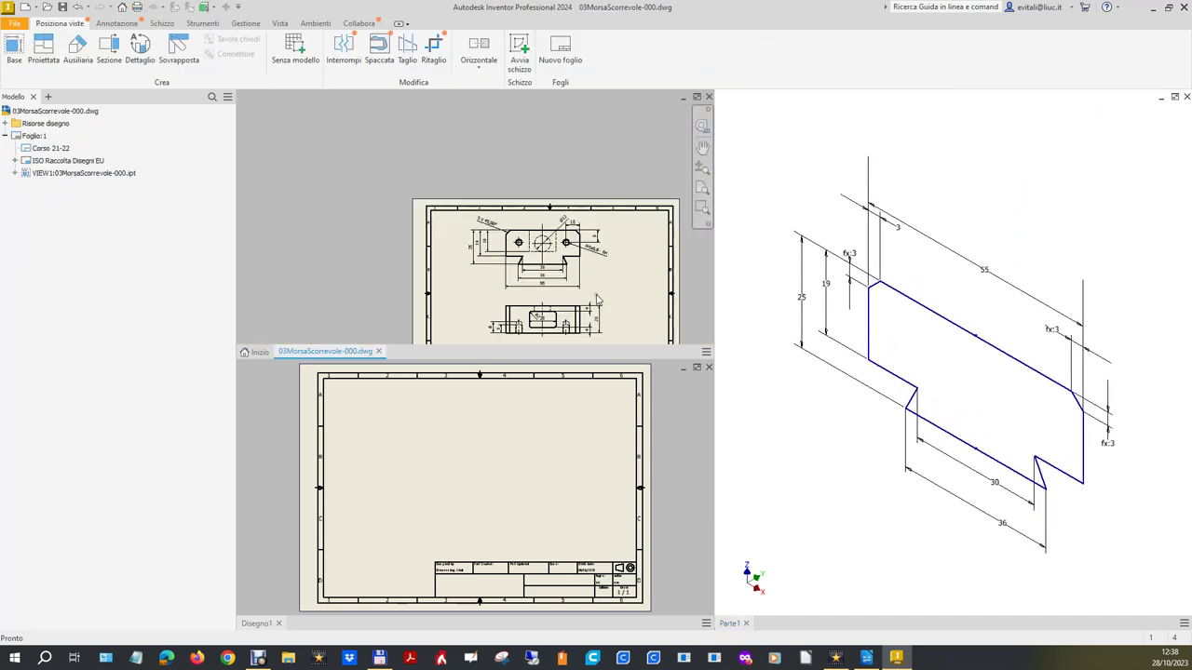
{"action": "scroll", "coordinate": [593, 273], "scroll_direction": "down", "scroll_amount": 3}
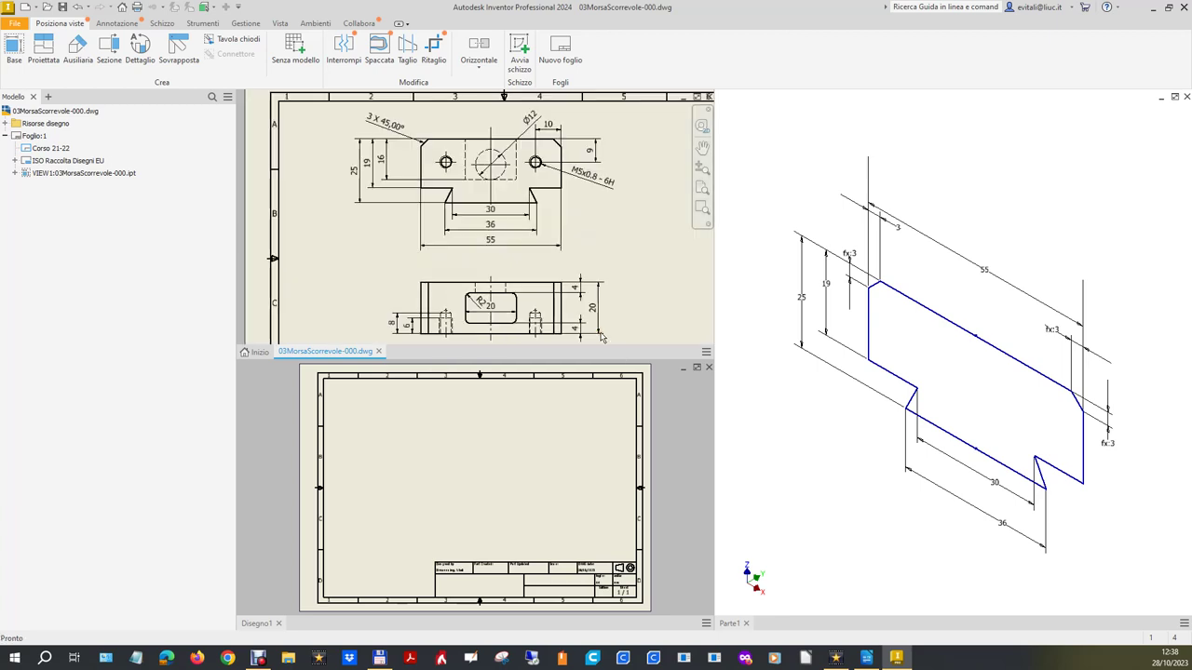
{"action": "left_click", "coordinate": [1023, 189]}
{"action": "left_click", "coordinate": [85, 55]}
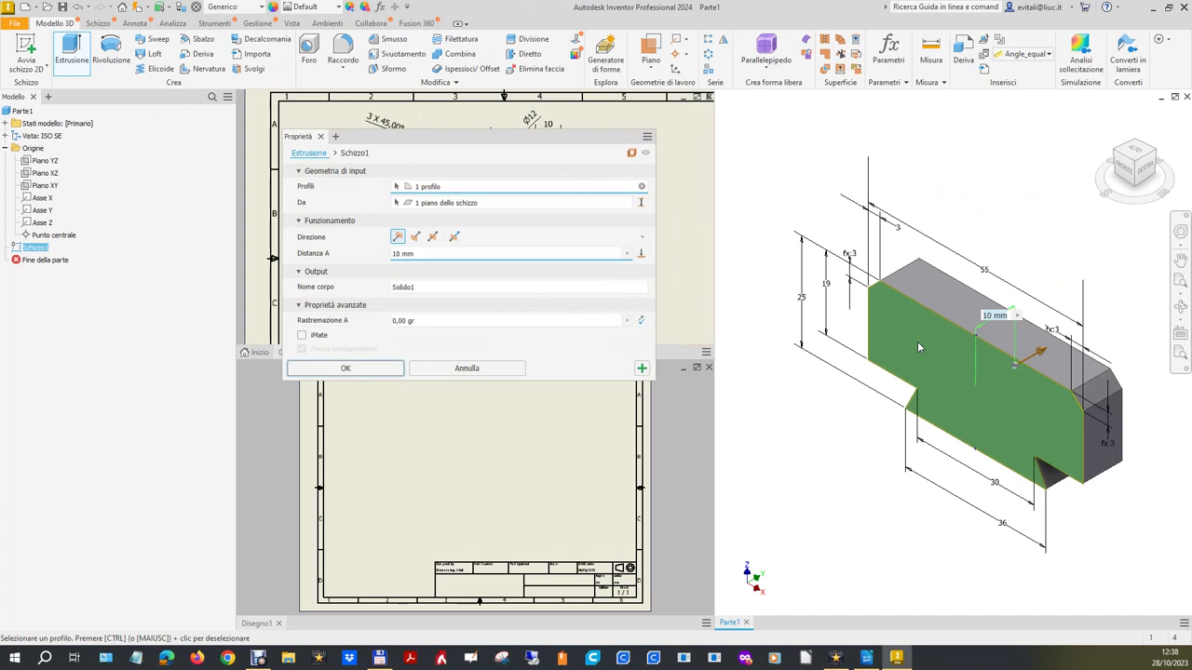
- Extrude the block profile 20 mm symmetrically in both directions
{"action": "left_click", "coordinate": [368, 240]}
{"action": "type", "text": "20"}
{"action": "left_click", "coordinate": [433, 237]}
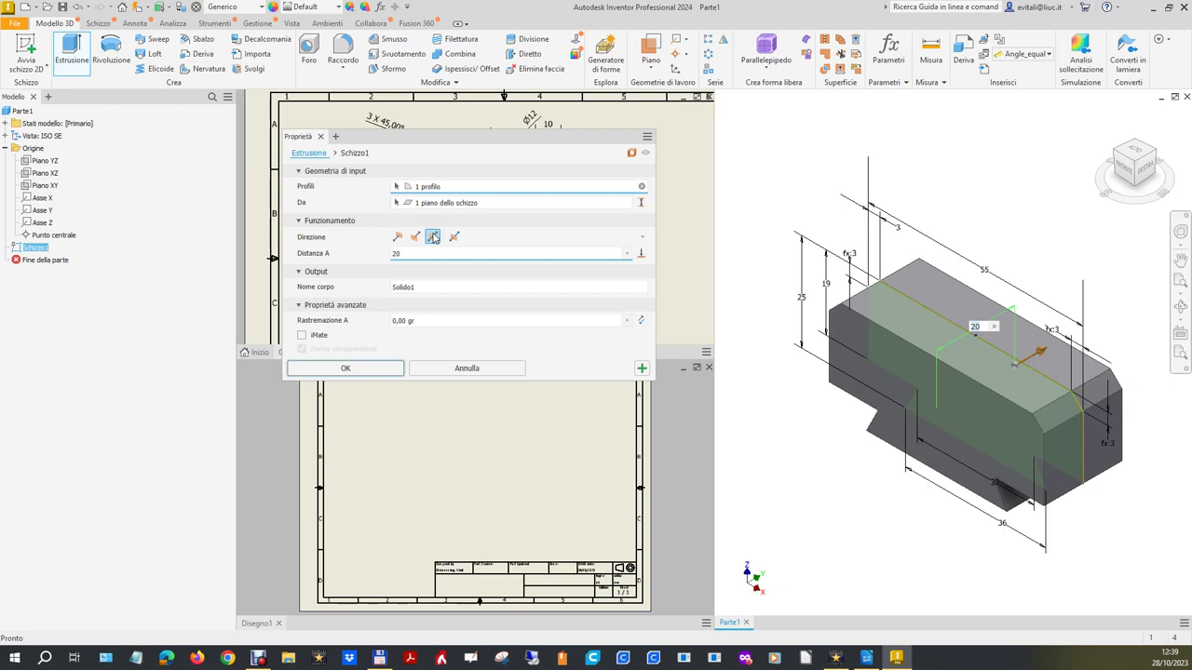
{"action": "left_click", "coordinate": [346, 368]}
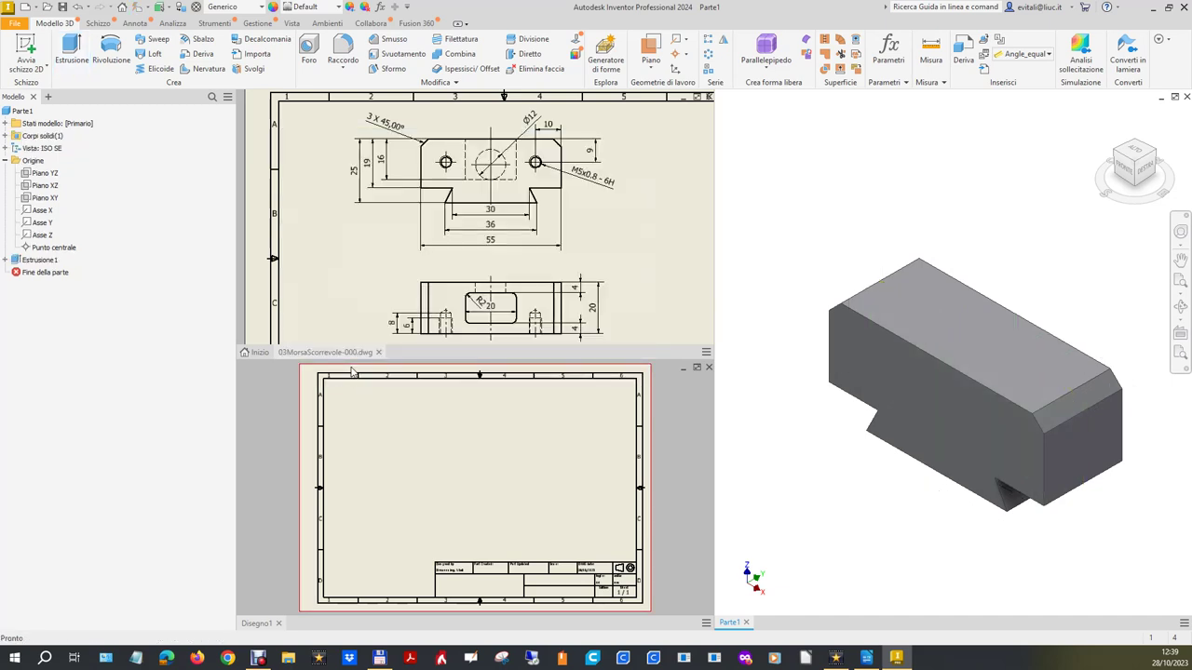
- Save the part as 03MorsaScorrevole-000Filmato.ipt by appending 'Filmato' to the existing name
{"action": "left_click", "coordinate": [794, 540]}
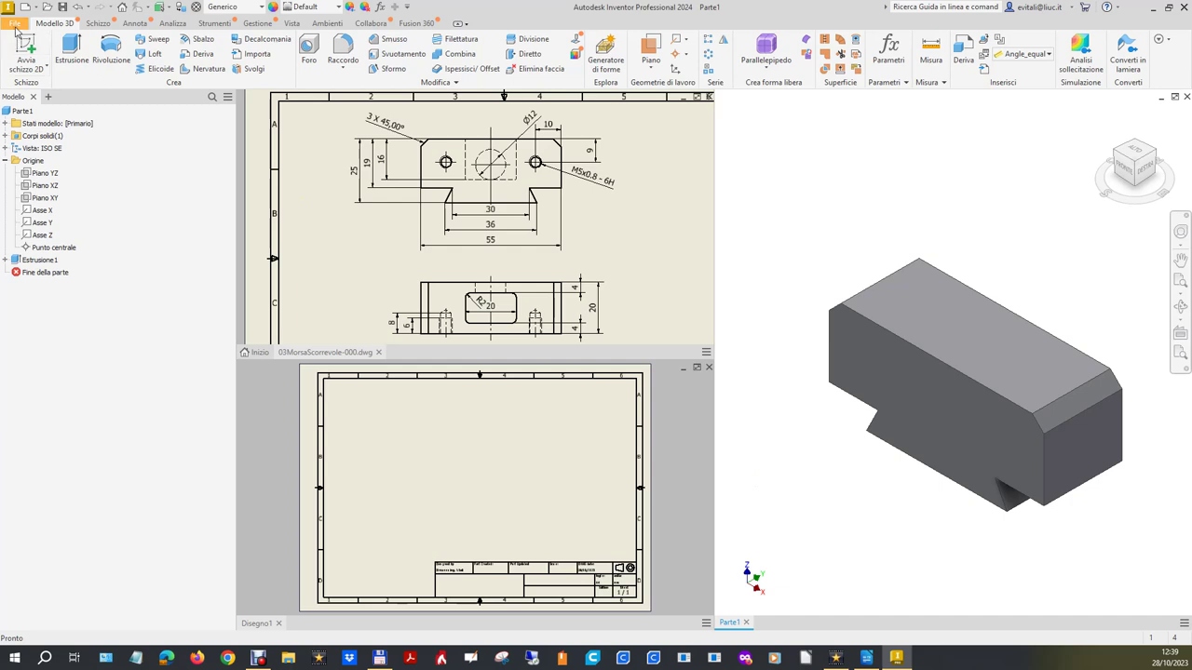
{"action": "left_click", "coordinate": [16, 30]}
{"action": "key", "text": "Escape"}
{"action": "left_click", "coordinate": [613, 294]}
{"action": "left_click", "coordinate": [622, 548]}
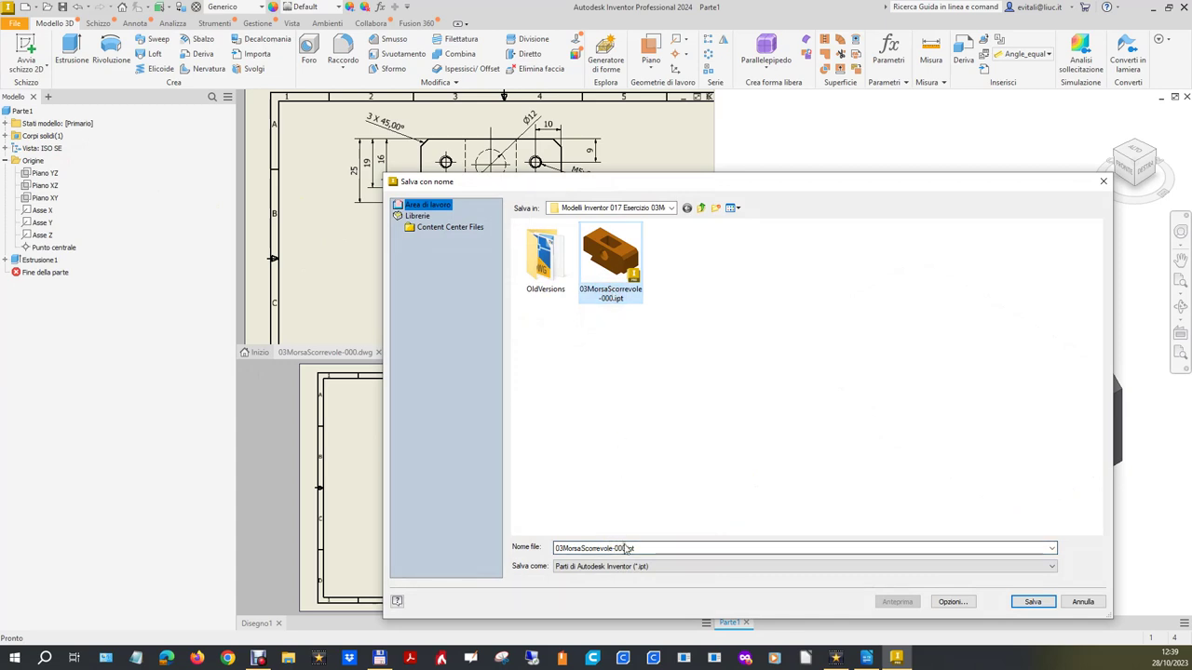
{"action": "double_click", "coordinate": [627, 548]}
{"action": "left_click", "coordinate": [621, 548]}
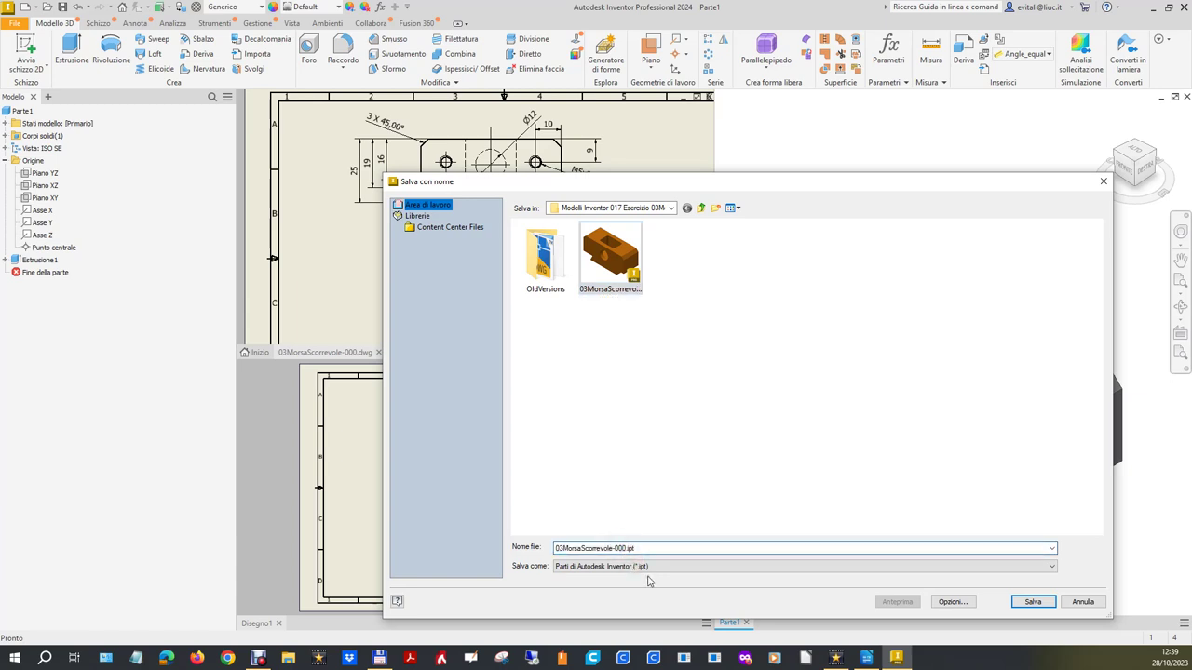
{"action": "type", "text": "Filmato"}
{"action": "key", "text": "Return"}
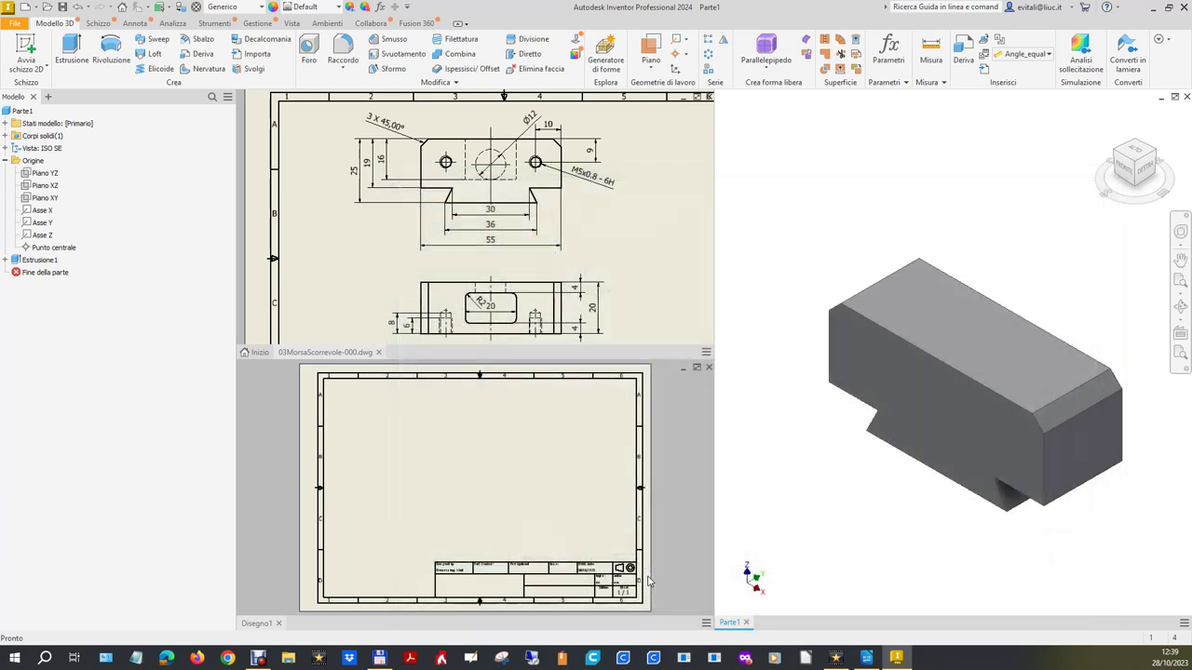
- Start a base view of the part on Disegno1 with scale 3:2
{"action": "left_click", "coordinate": [481, 493]}
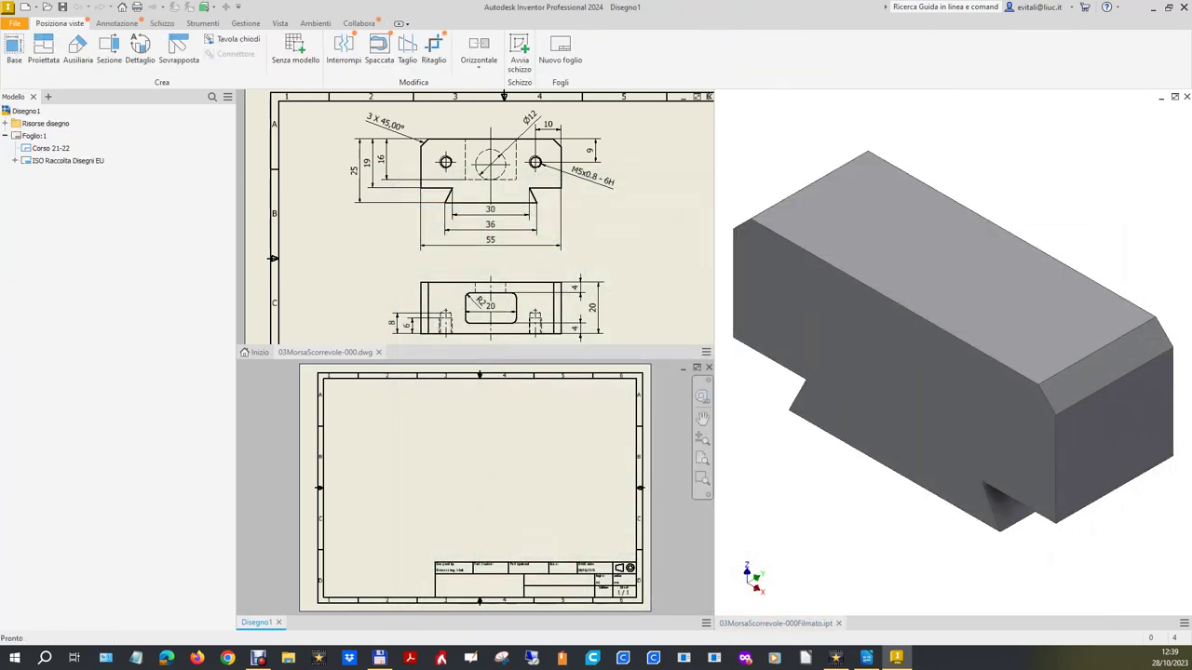
{"action": "left_click", "coordinate": [14, 48]}
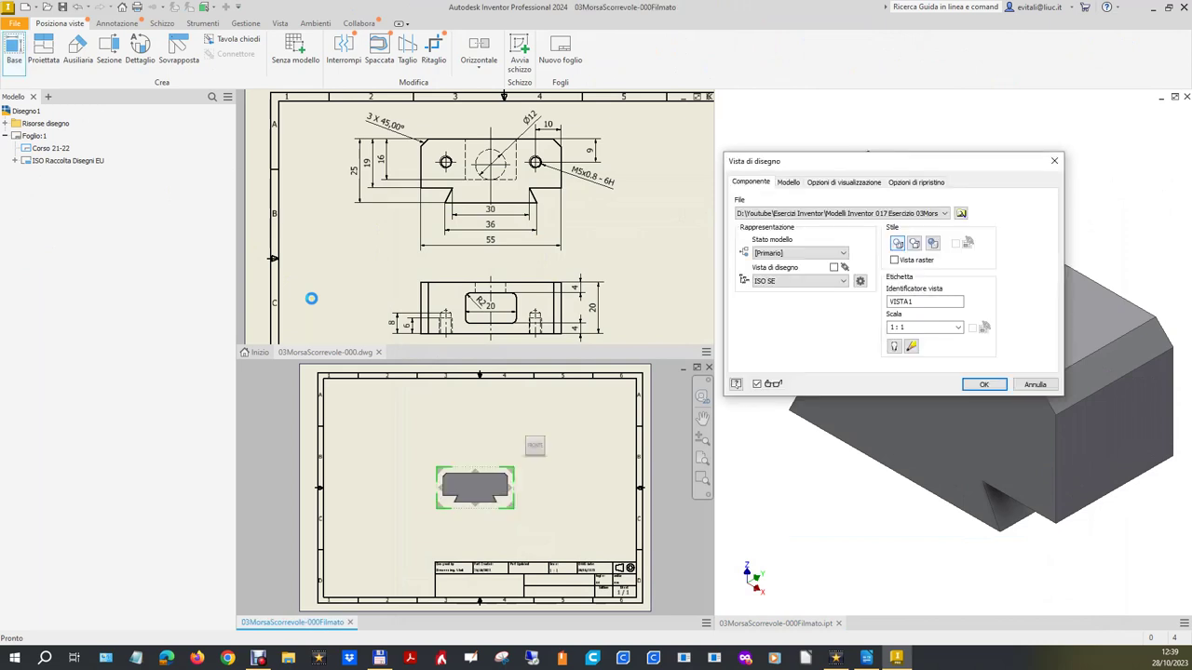
{"action": "scroll", "coordinate": [563, 226], "scroll_direction": "down", "scroll_amount": 3}
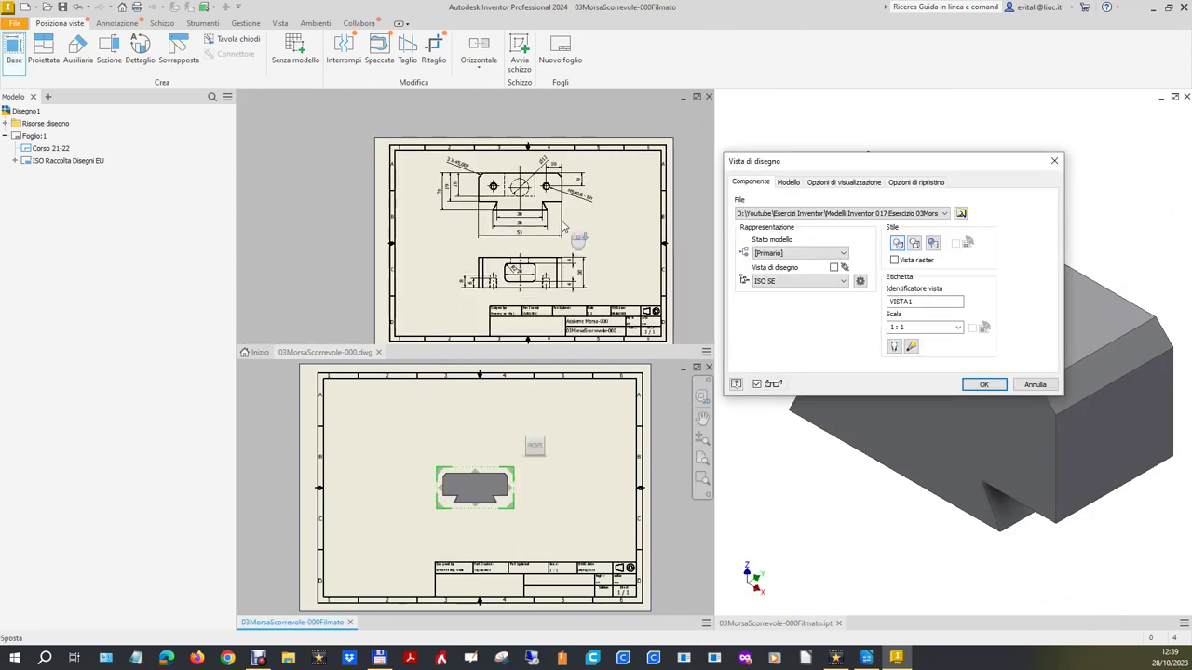
{"action": "scroll", "coordinate": [613, 328], "scroll_direction": "up", "scroll_amount": 3}
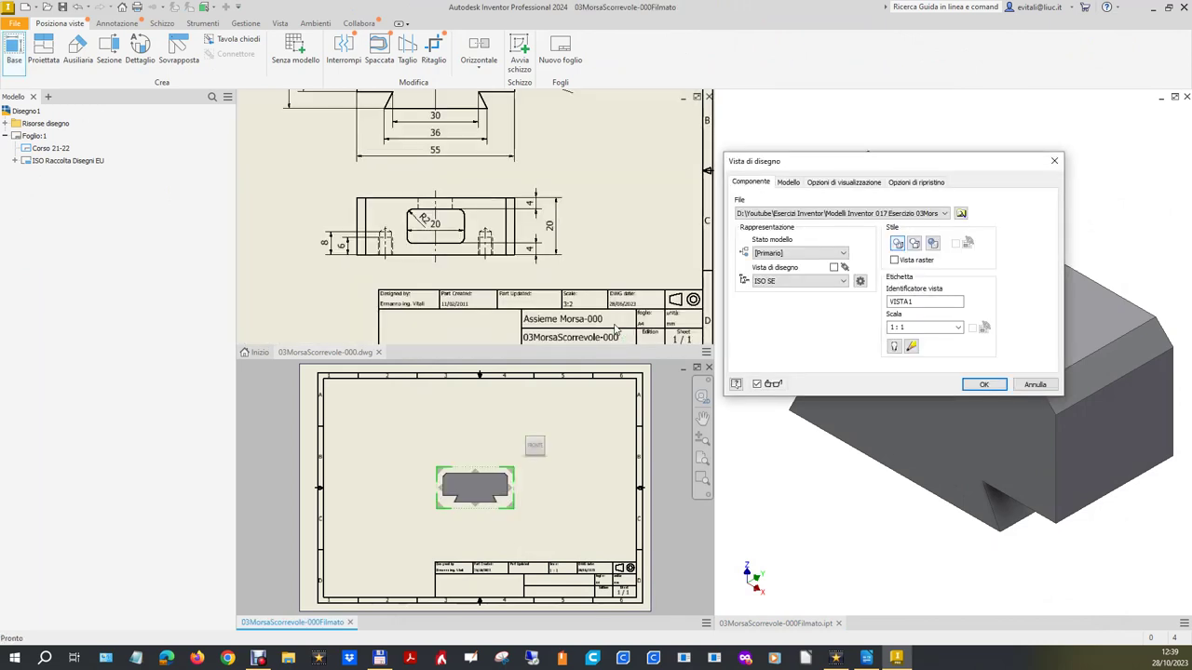
{"action": "left_click", "coordinate": [936, 328]}
{"action": "left_click", "coordinate": [778, 324]}
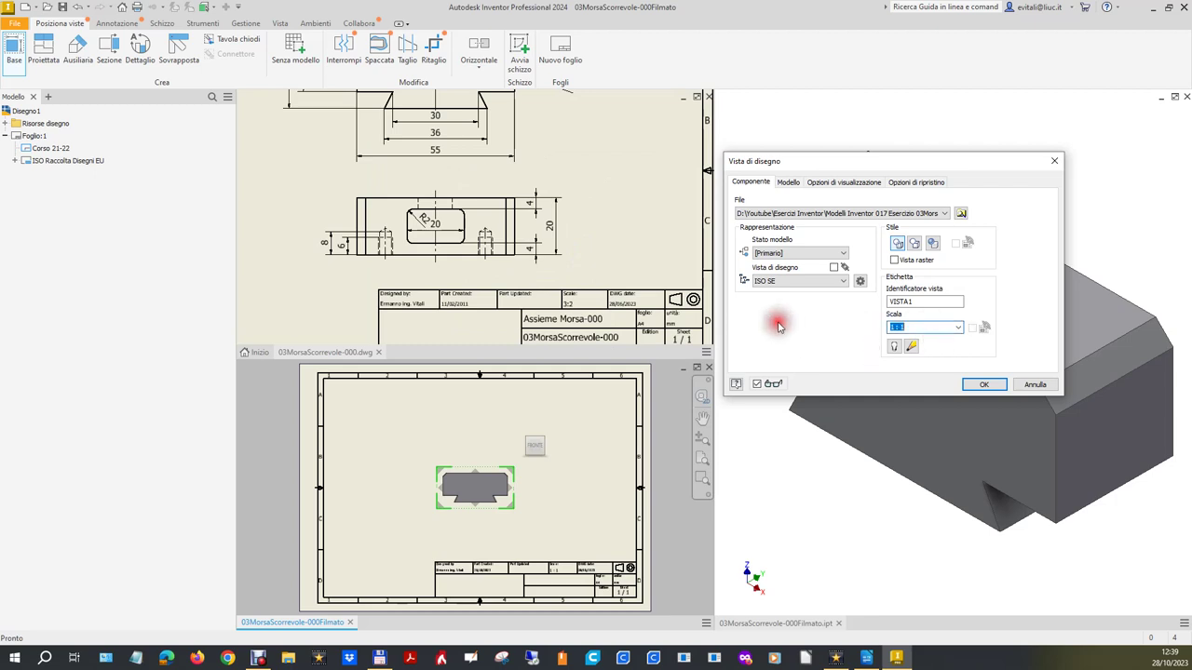
{"action": "type", "text": "3:2"}
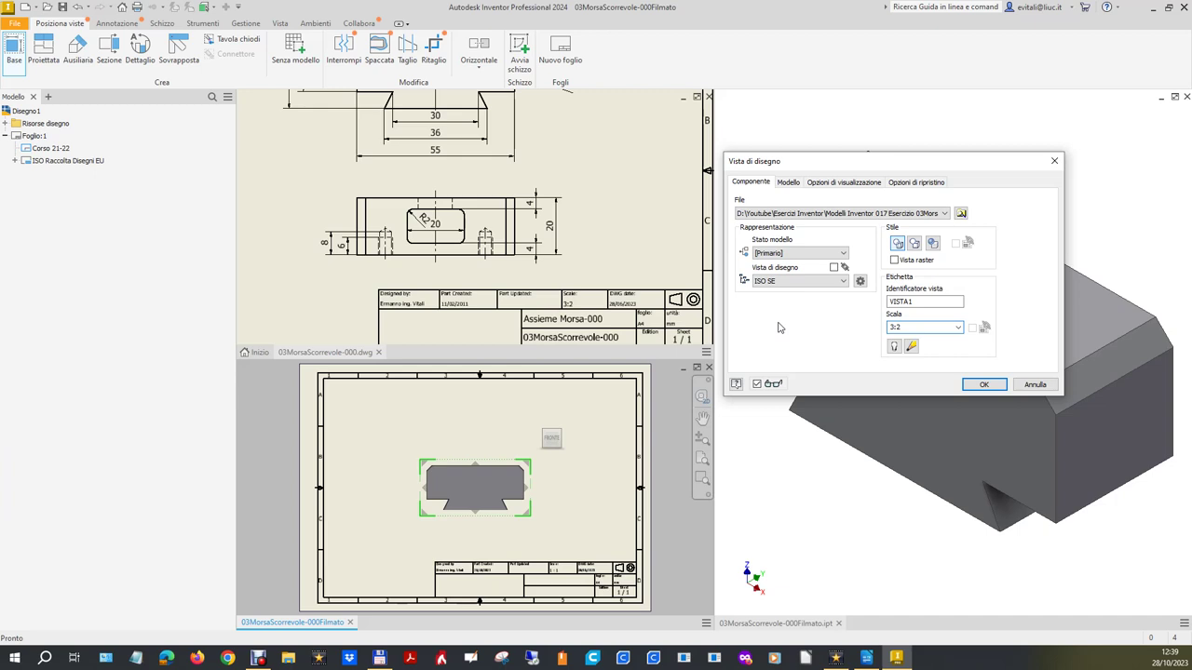
- Position the base view near the top and add a projected view below it
{"action": "left_click_drag", "start_coordinate": [494, 486], "coordinate": [495, 429]}
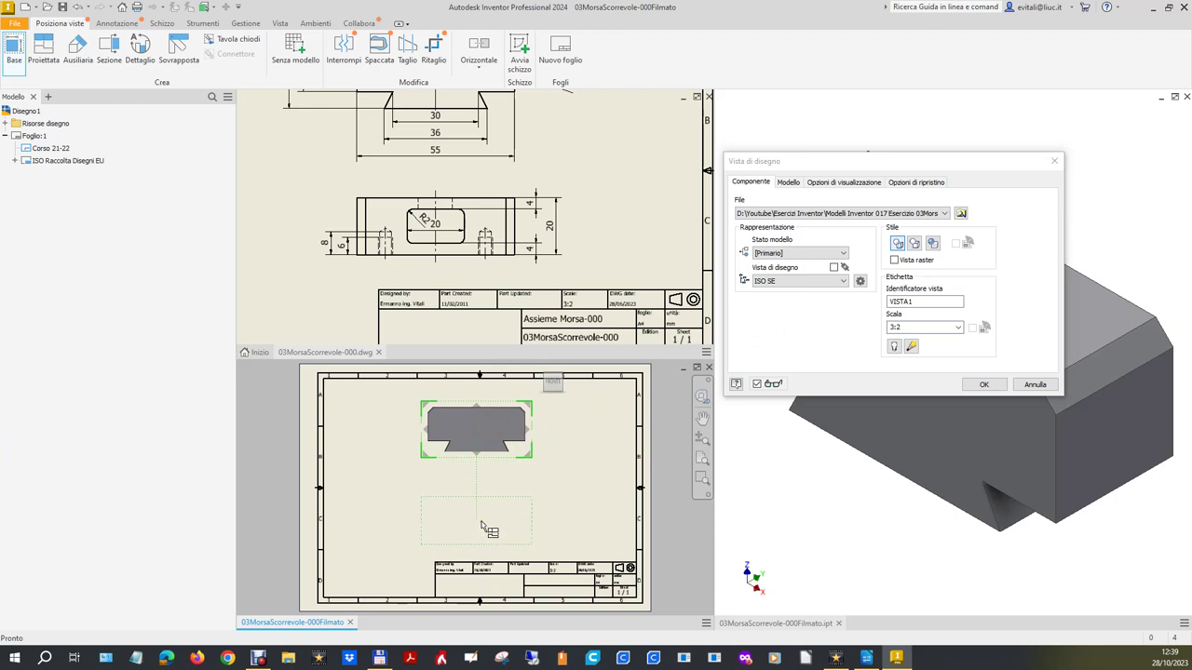
{"action": "left_click", "coordinate": [480, 513]}
{"action": "right_click", "coordinate": [480, 514]}
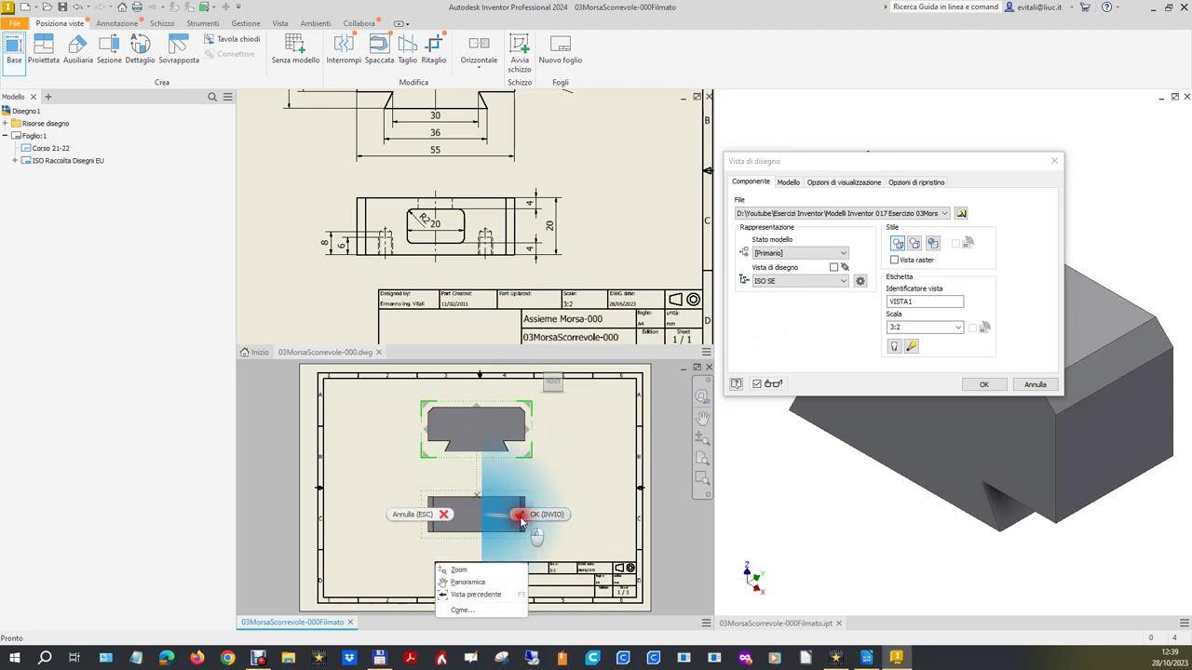
{"action": "left_click", "coordinate": [520, 523]}
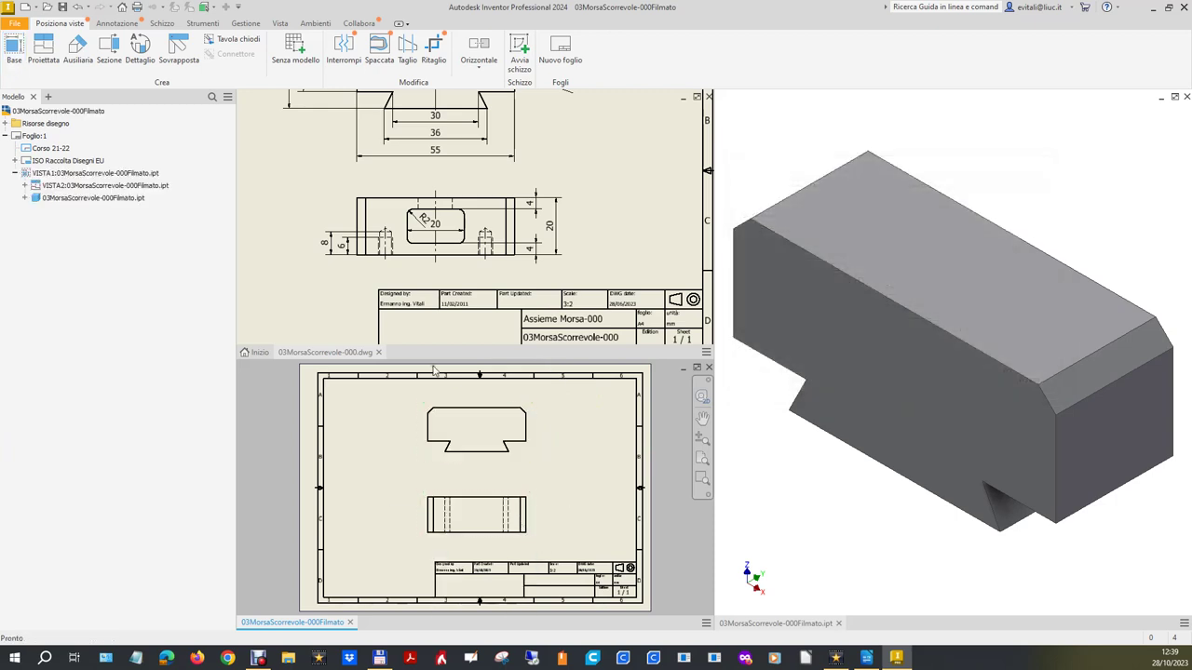
{"action": "scroll", "coordinate": [570, 233], "scroll_direction": "down", "scroll_amount": 2}
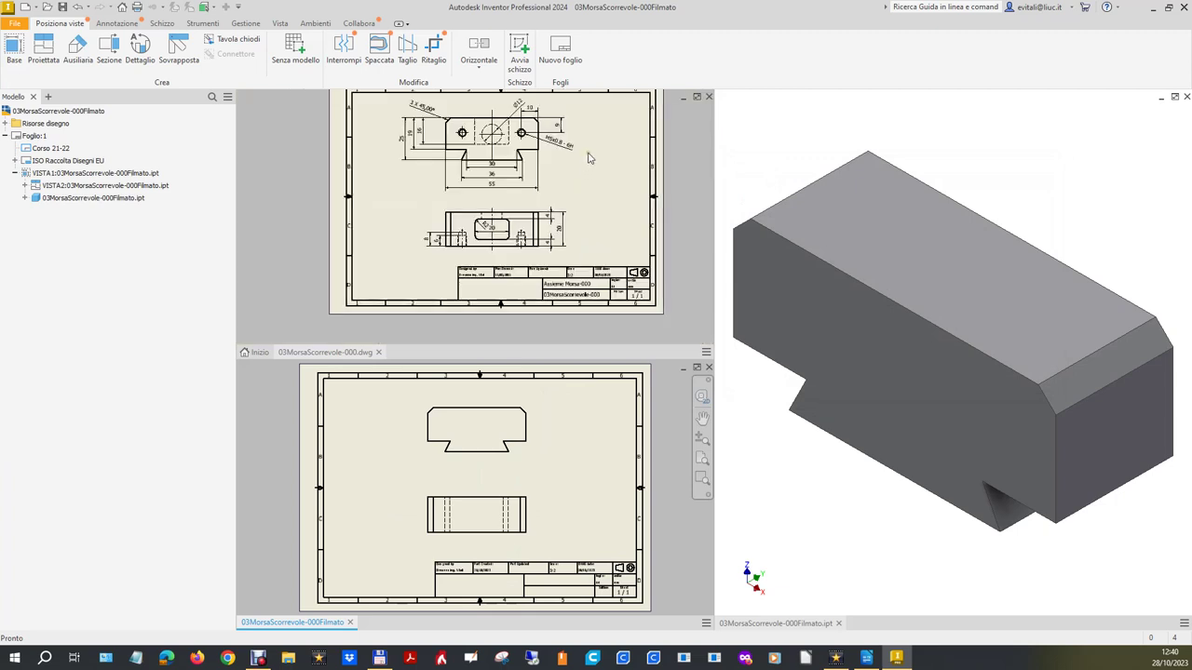
{"action": "left_click", "coordinate": [560, 140]}
{"action": "left_click", "coordinate": [459, 123]}
{"action": "key", "text": "Escape"}
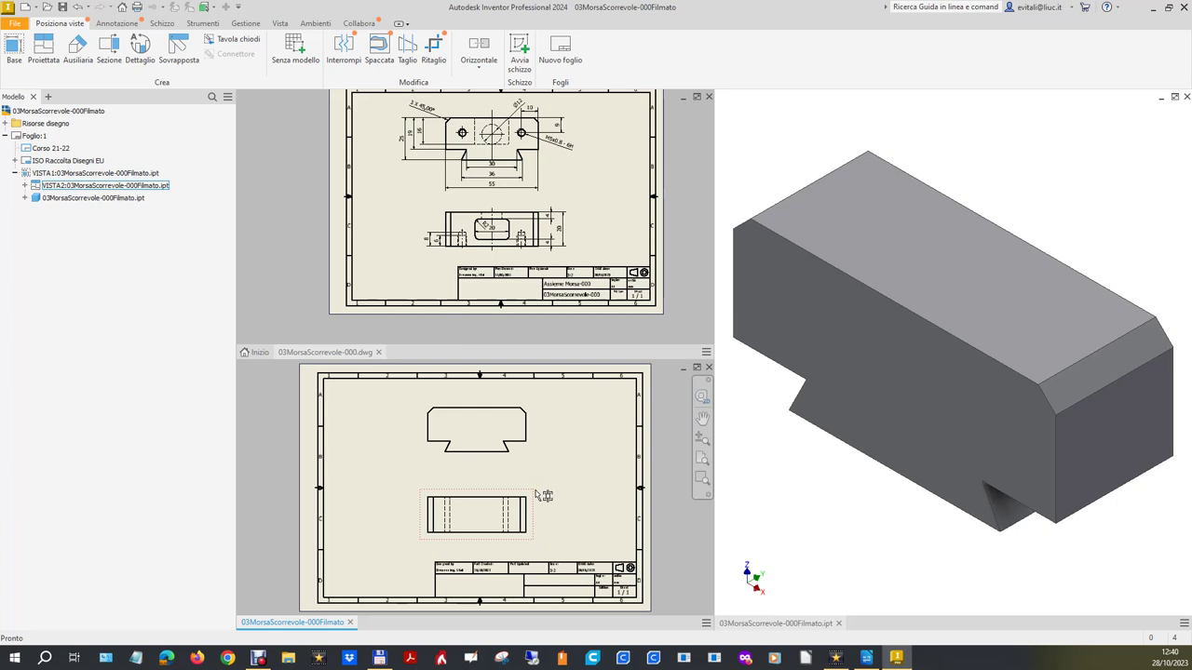
- Turn off visibility of the four dashed hidden edges in the lower projected view
{"action": "left_click", "coordinate": [448, 515]}
{"action": "right_click", "coordinate": [448, 517]}
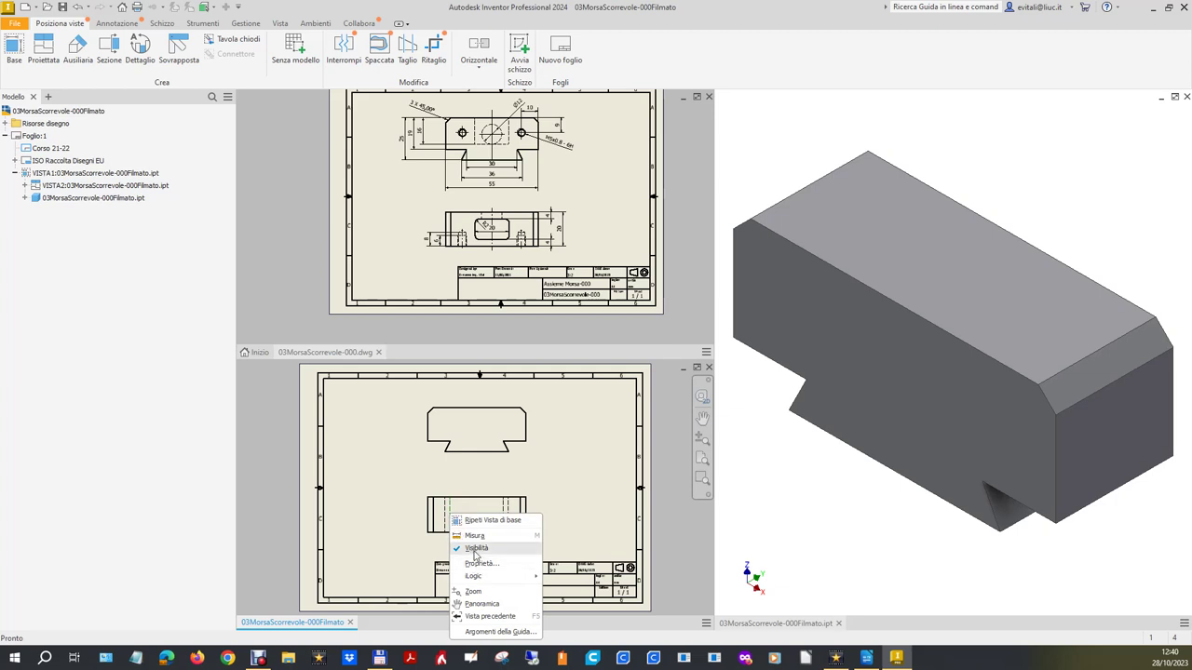
{"action": "left_click", "coordinate": [475, 549]}
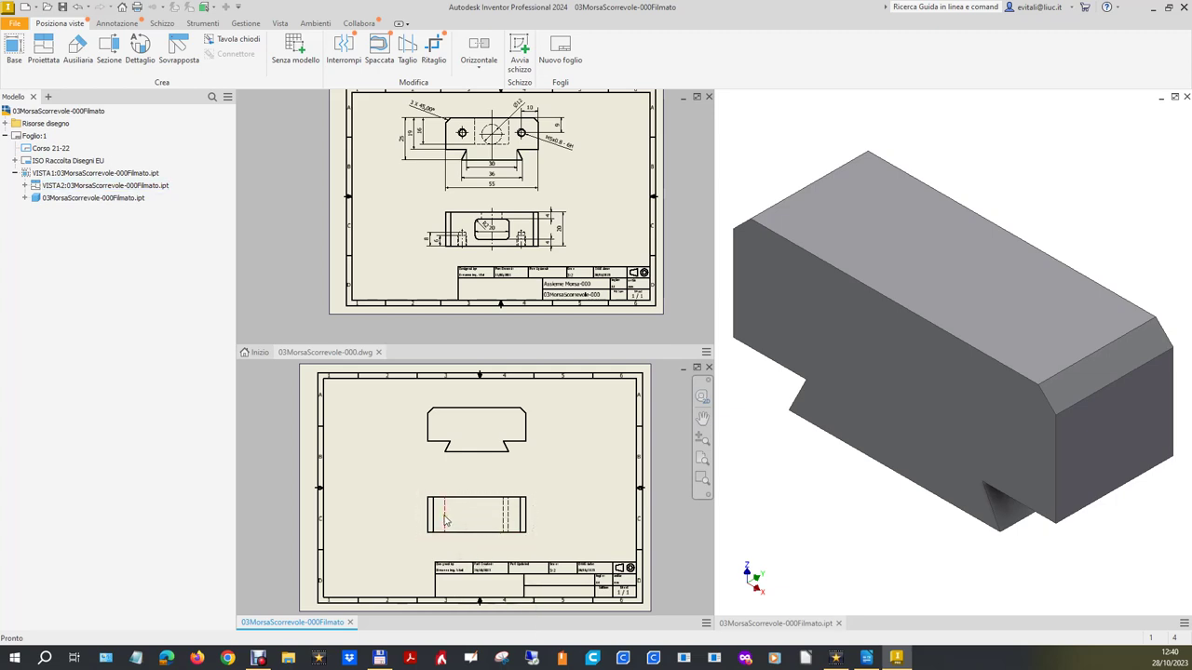
{"action": "right_click", "coordinate": [445, 518]}
{"action": "left_click", "coordinate": [475, 552]}
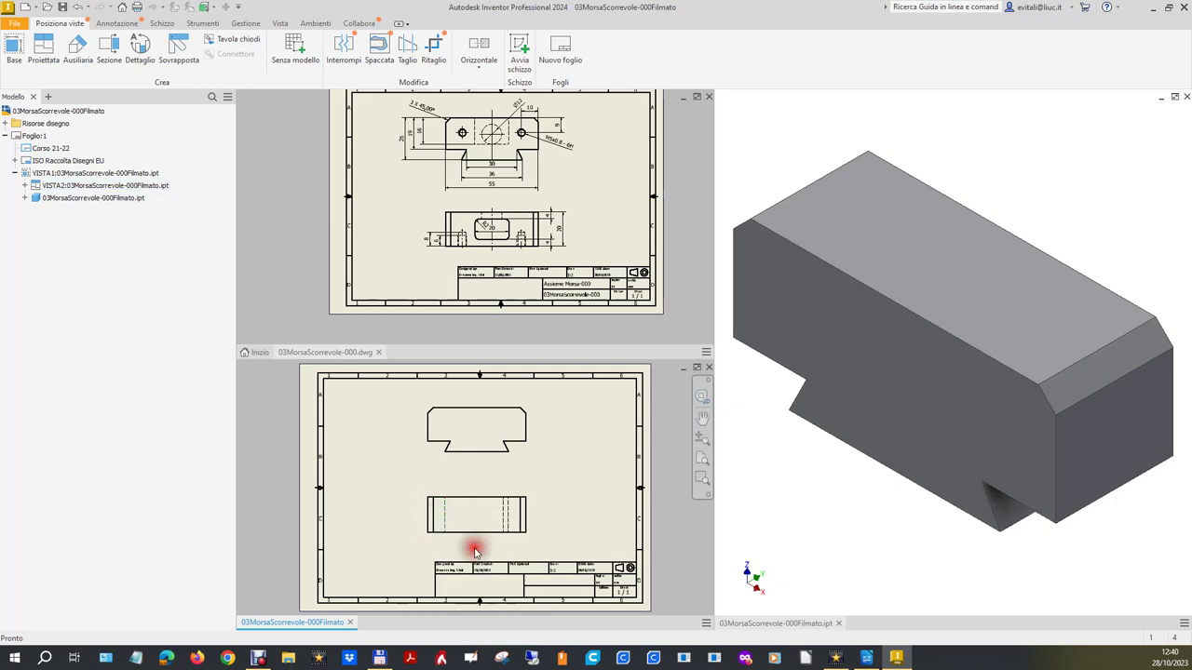
{"action": "right_click", "coordinate": [504, 519]}
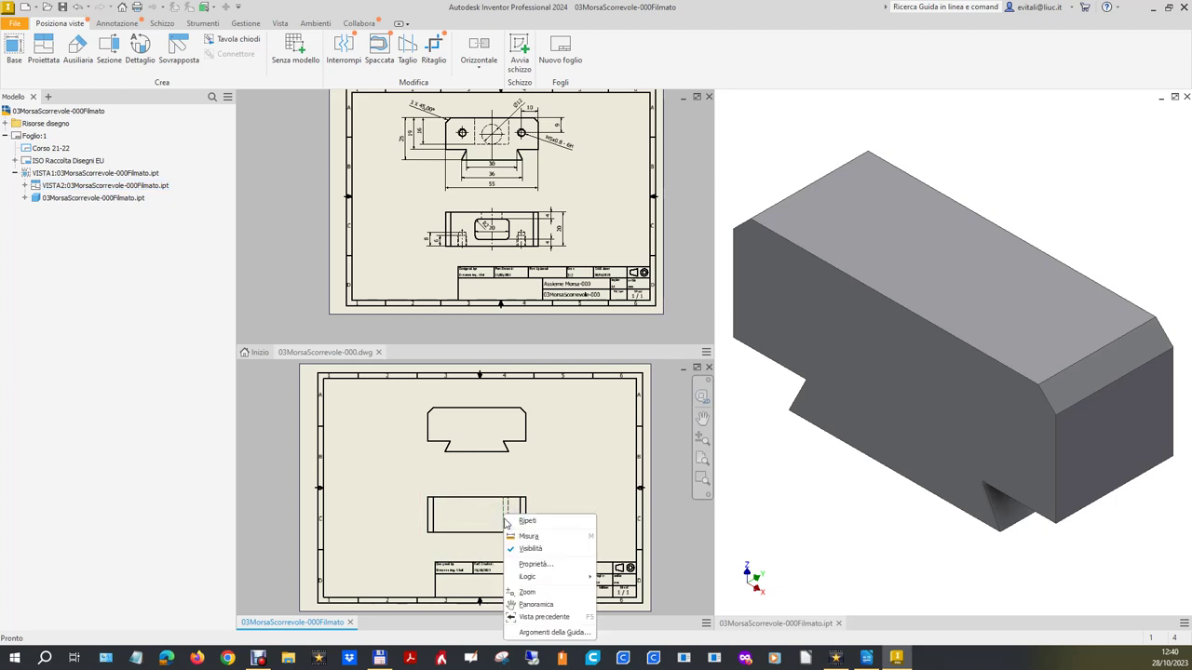
{"action": "left_click", "coordinate": [526, 549]}
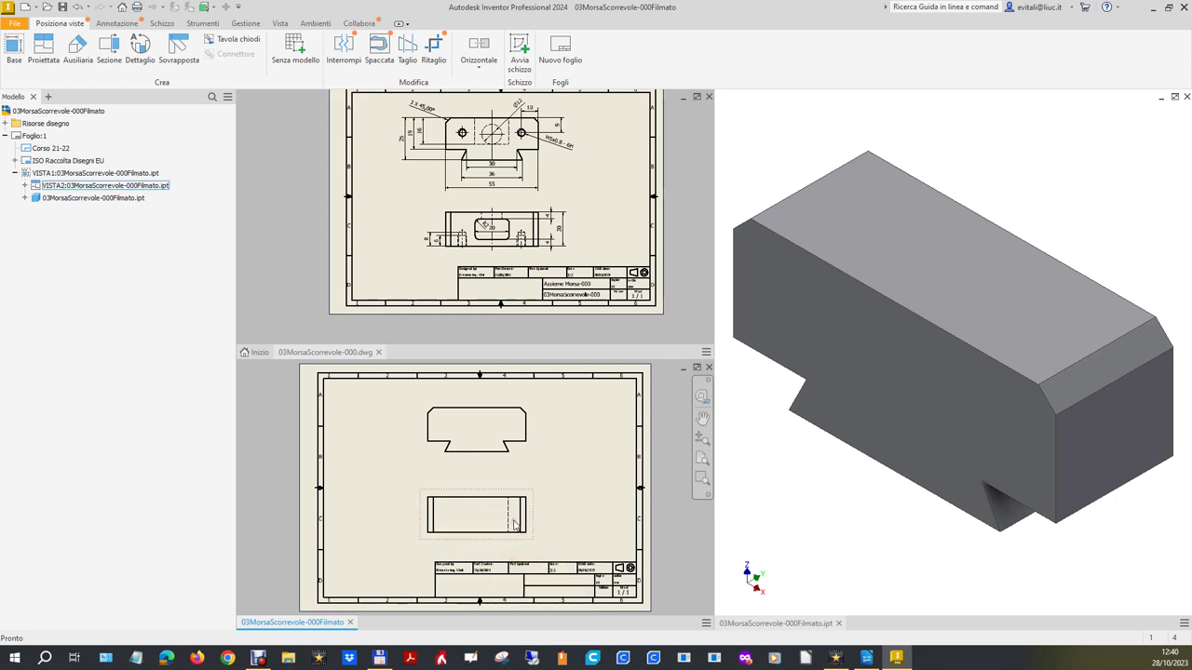
{"action": "right_click", "coordinate": [511, 518]}
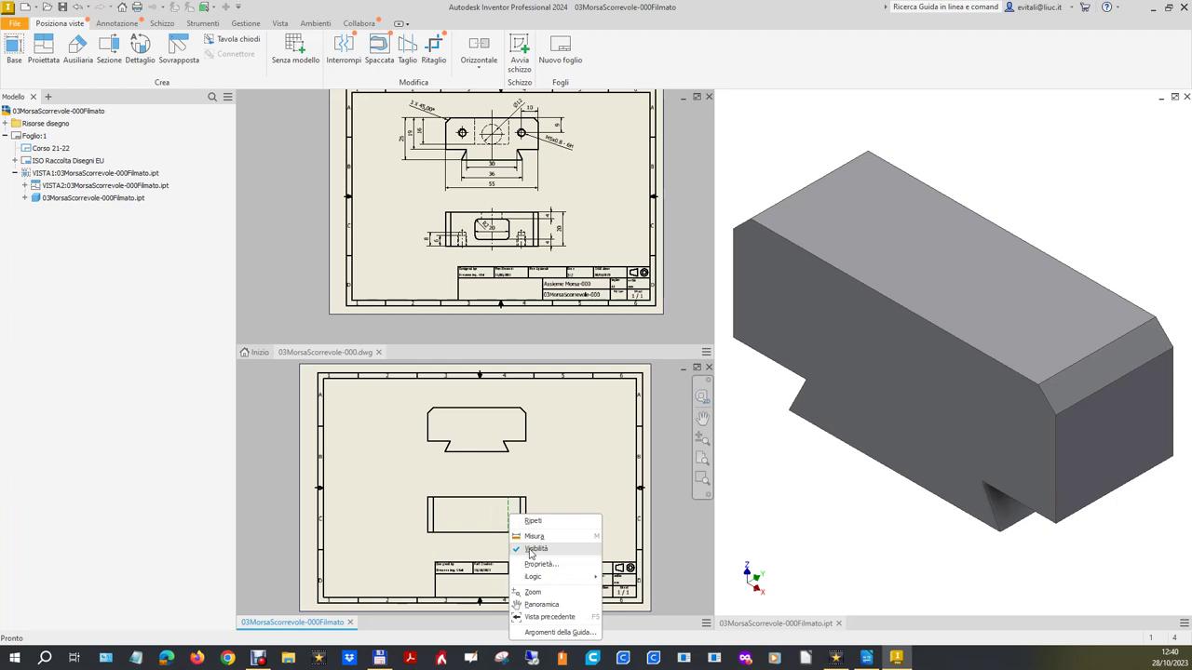
{"action": "left_click", "coordinate": [528, 549]}
{"action": "scroll", "coordinate": [519, 252], "scroll_direction": "up", "scroll_amount": 3}
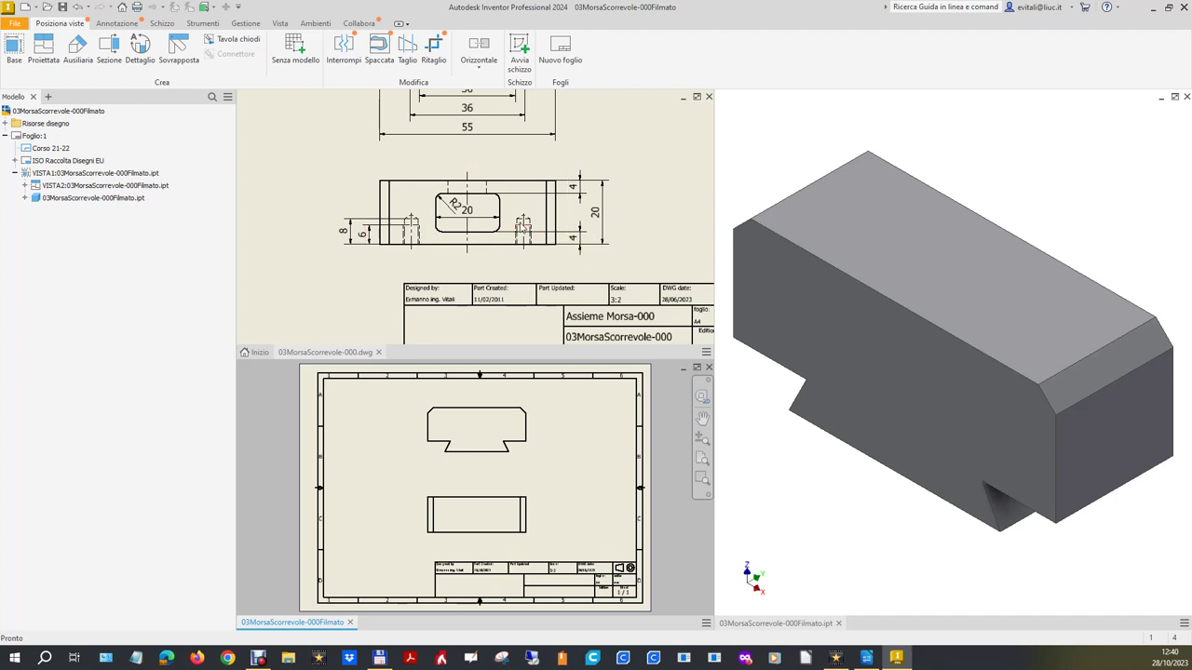
{"action": "scroll", "coordinate": [494, 249], "scroll_direction": "down", "scroll_amount": 2}
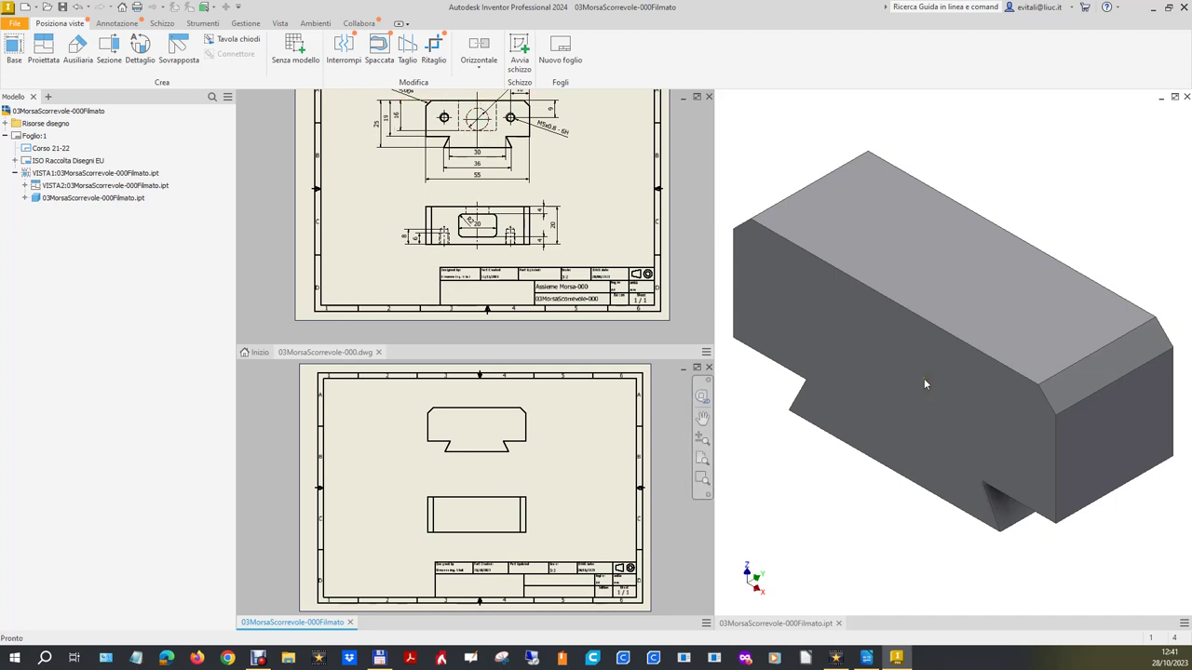
- Start a sketch on the block's top face and draw a rectangle on it
{"action": "left_click", "coordinate": [1001, 121]}
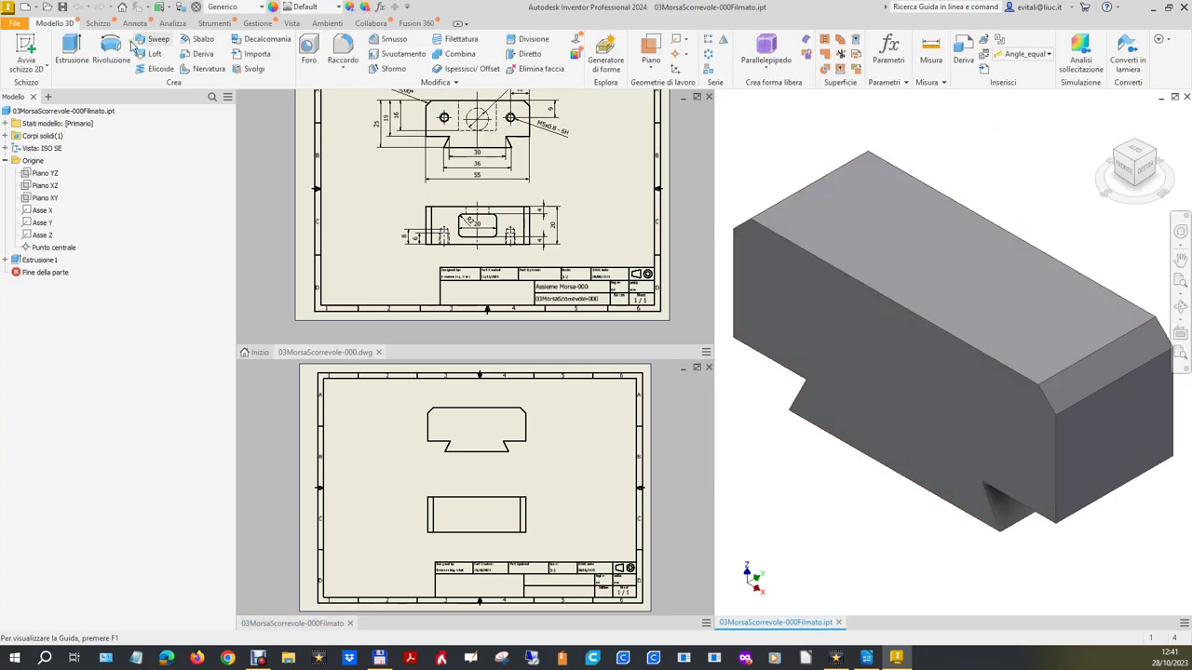
{"action": "left_click", "coordinate": [26, 46]}
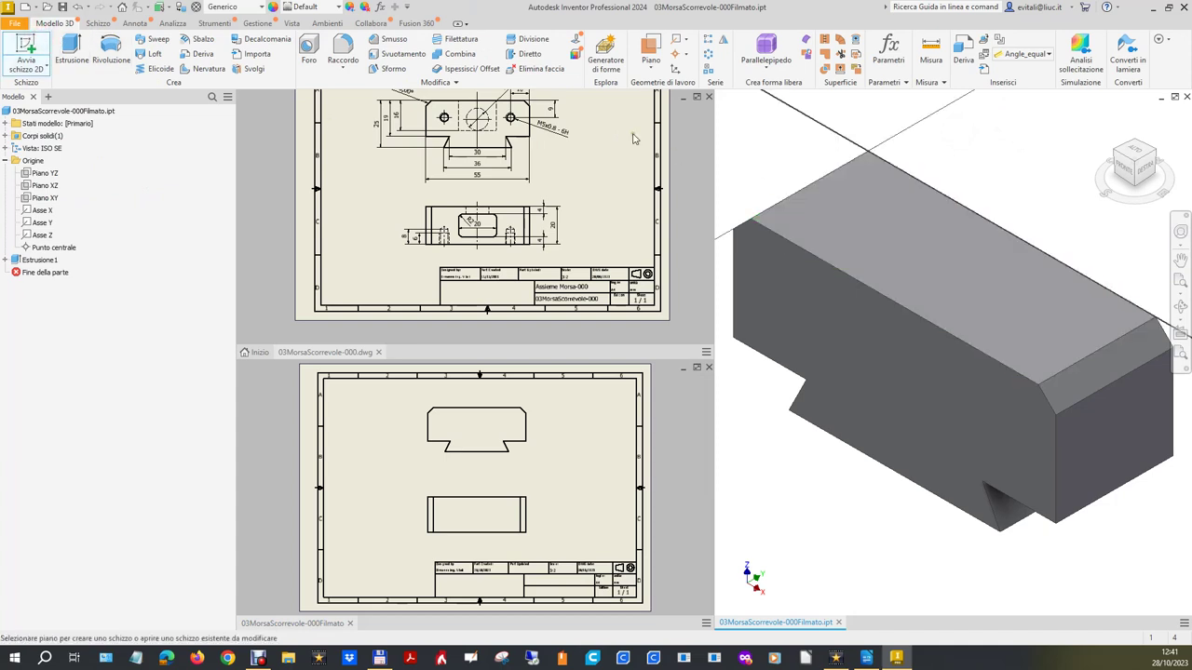
{"action": "left_click", "coordinate": [931, 238]}
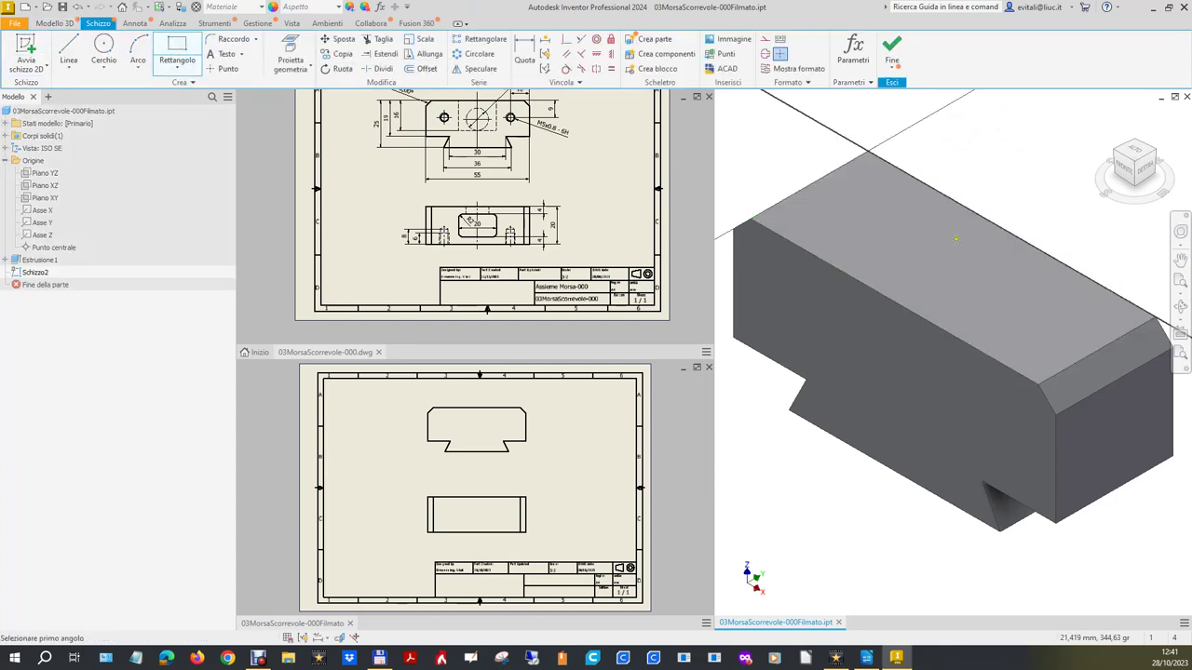
{"action": "left_click", "coordinate": [903, 204]}
{"action": "left_click", "coordinate": [1008, 319]}
{"action": "right_click", "coordinate": [1009, 319]}
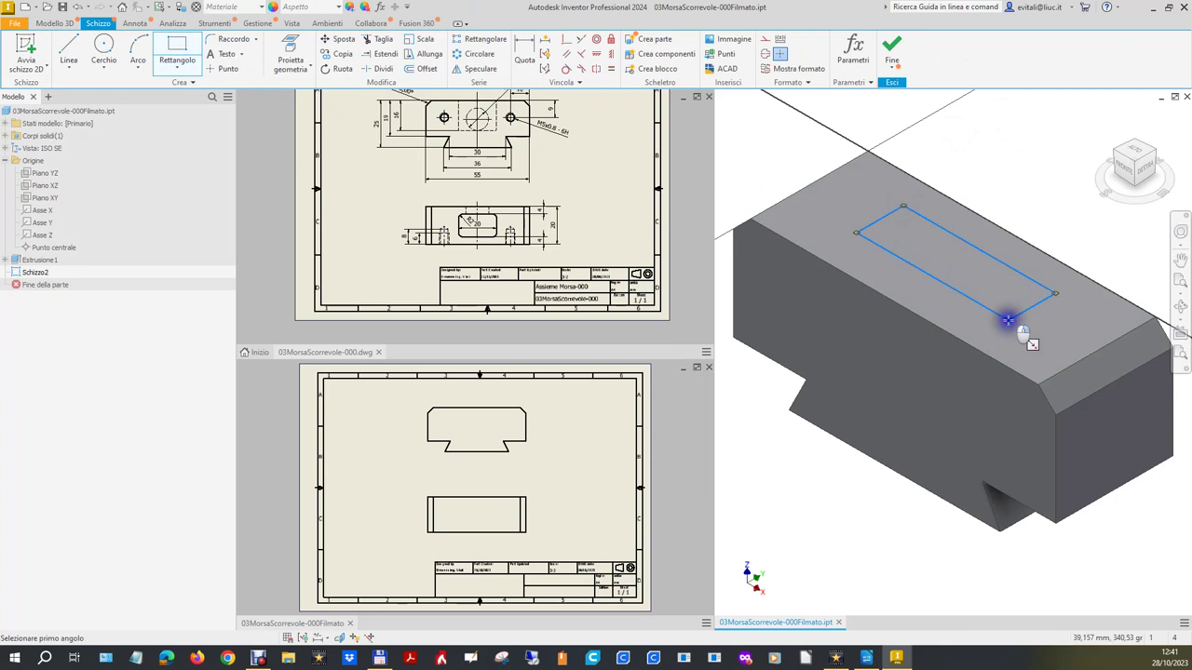
{"action": "left_click", "coordinate": [1044, 328]}
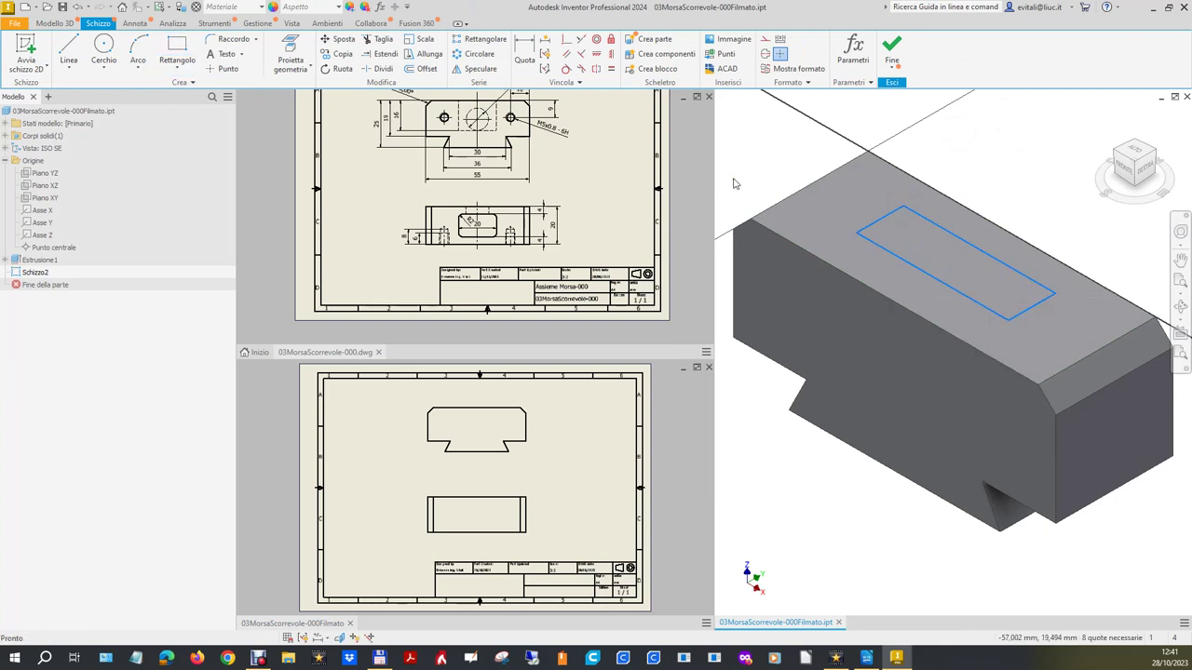
- Constrain the rectangle's edges parallel and perpendicular to each other
{"action": "left_click", "coordinate": [596, 53]}
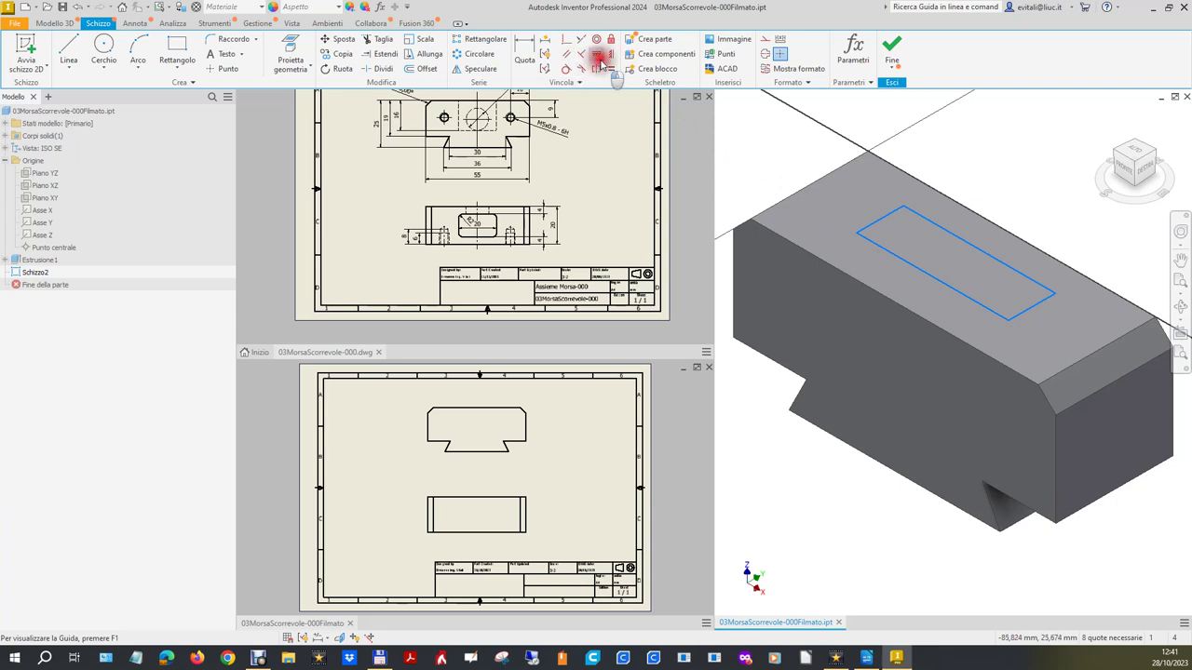
{"action": "left_click", "coordinate": [935, 279]}
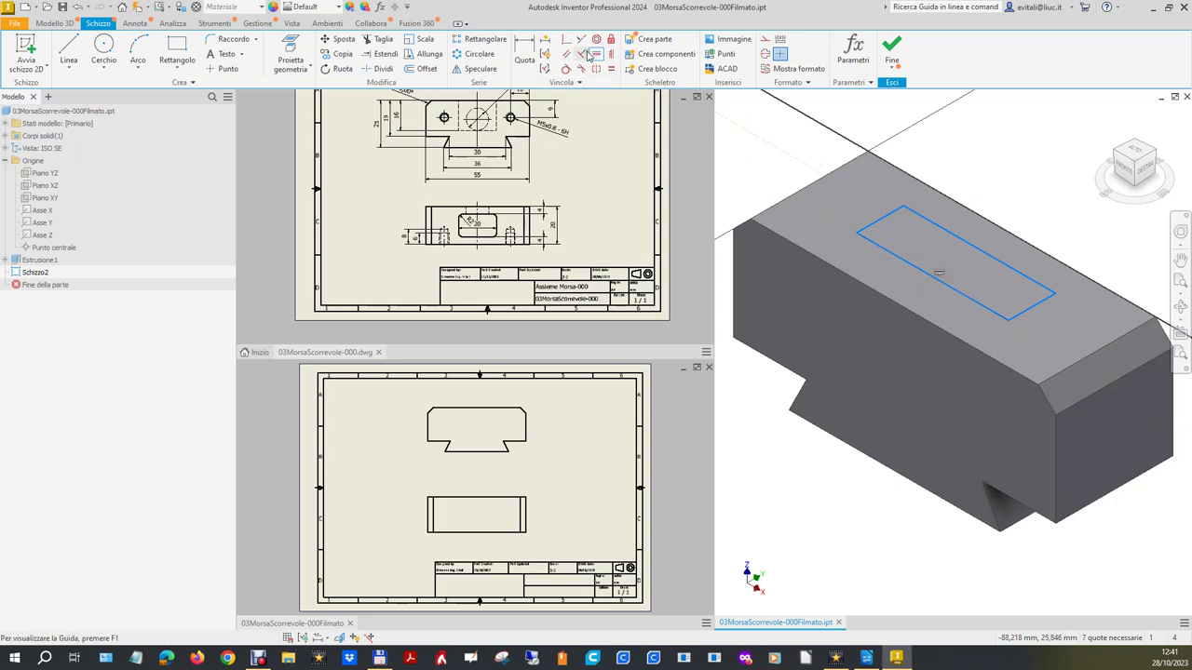
{"action": "left_click", "coordinate": [580, 53]}
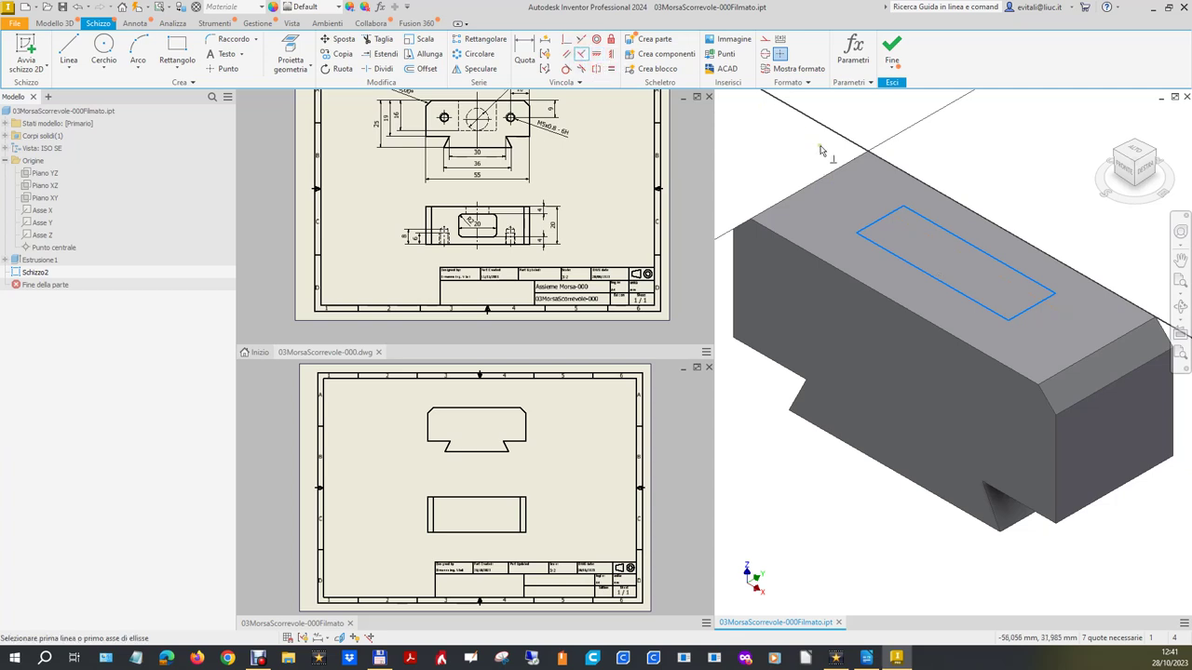
{"action": "left_click", "coordinate": [888, 221]}
{"action": "left_click", "coordinate": [883, 250]}
{"action": "left_click", "coordinate": [910, 210]}
{"action": "left_click", "coordinate": [895, 214]}
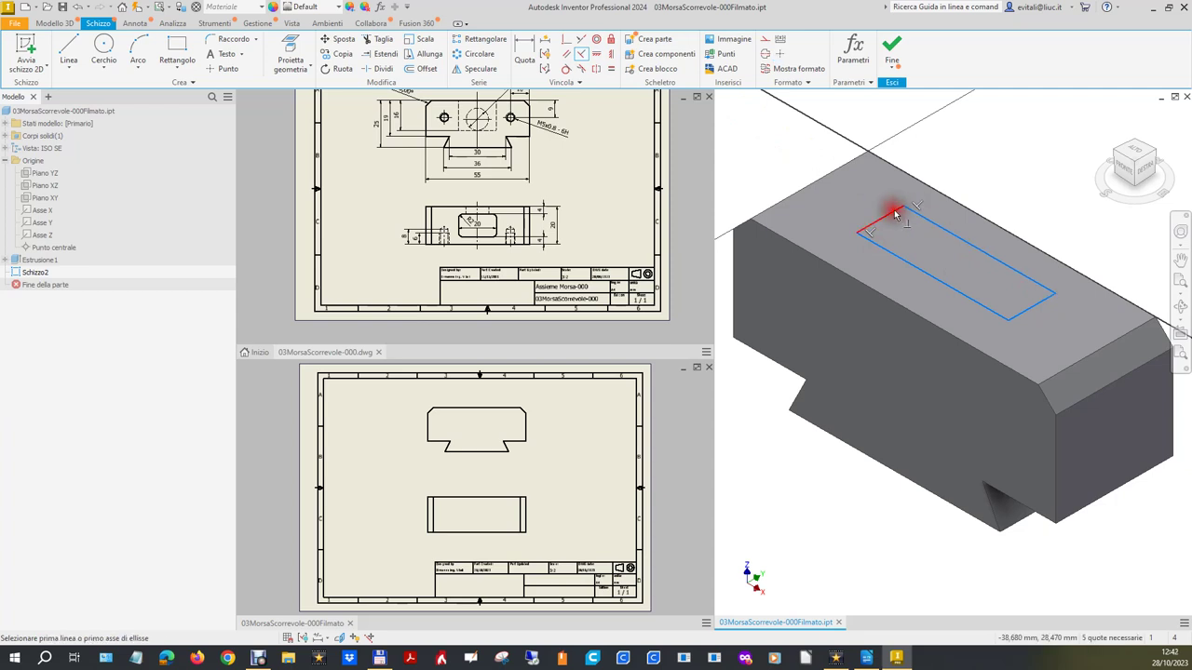
{"action": "left_click", "coordinate": [1023, 308]}
{"action": "left_click", "coordinate": [998, 316]}
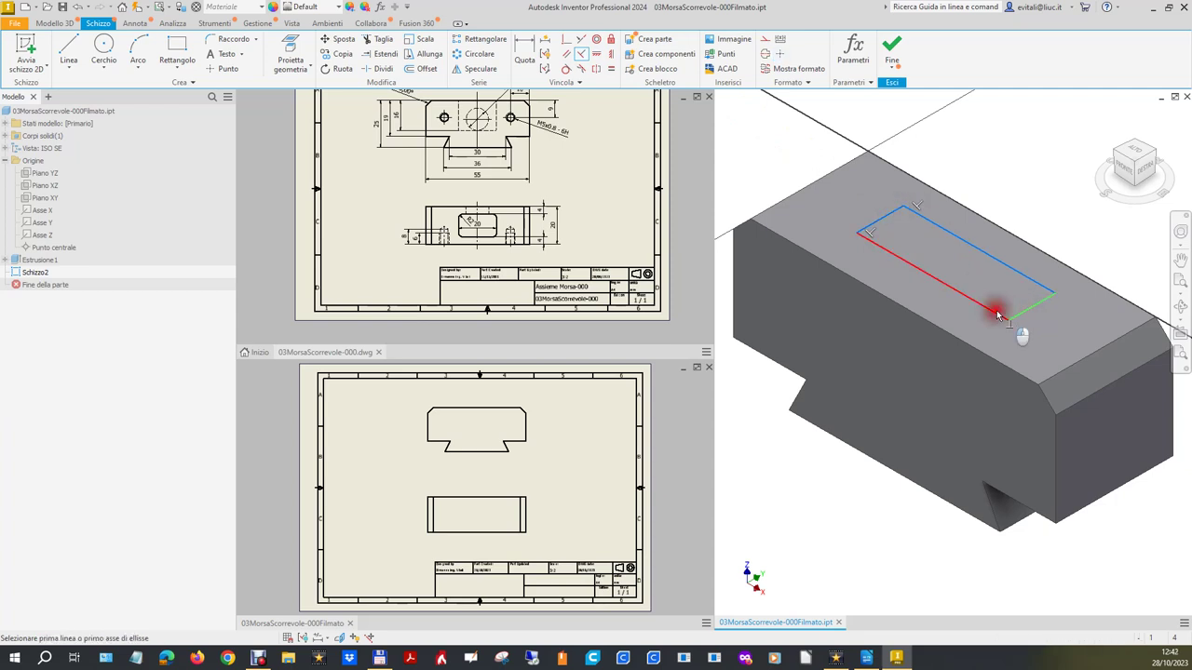
{"action": "right_click", "coordinate": [1048, 169]}
{"action": "left_click", "coordinate": [1080, 173]}
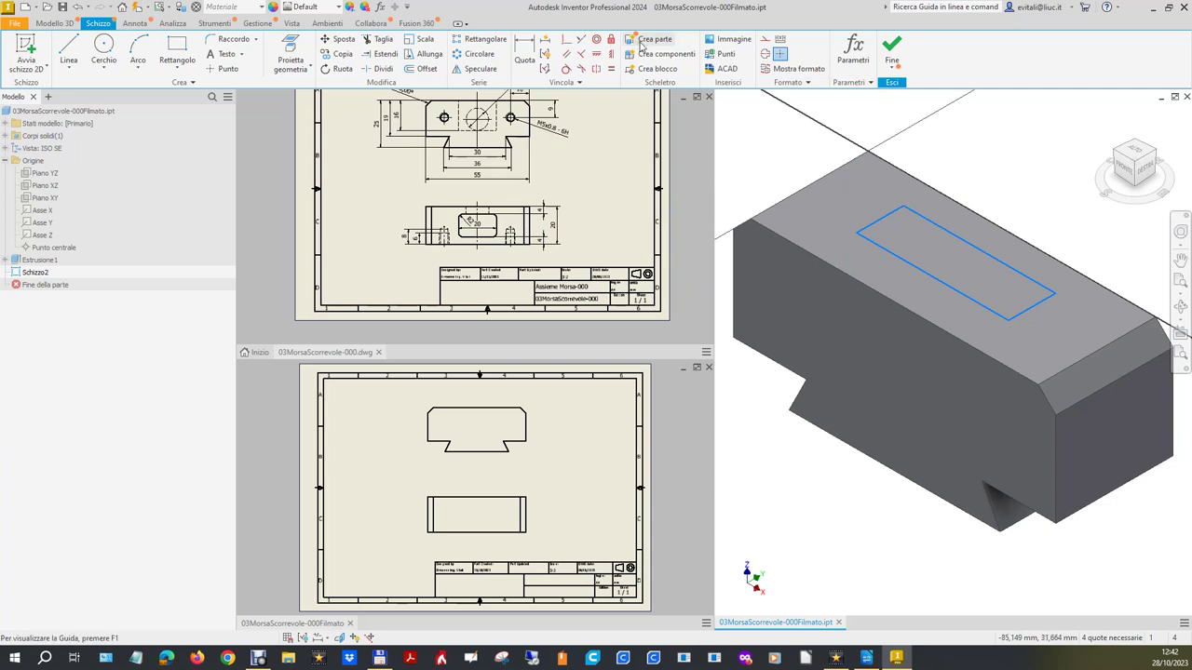
- Dimension the rectangle's short edge to 20 mm
{"action": "left_click", "coordinate": [524, 53]}
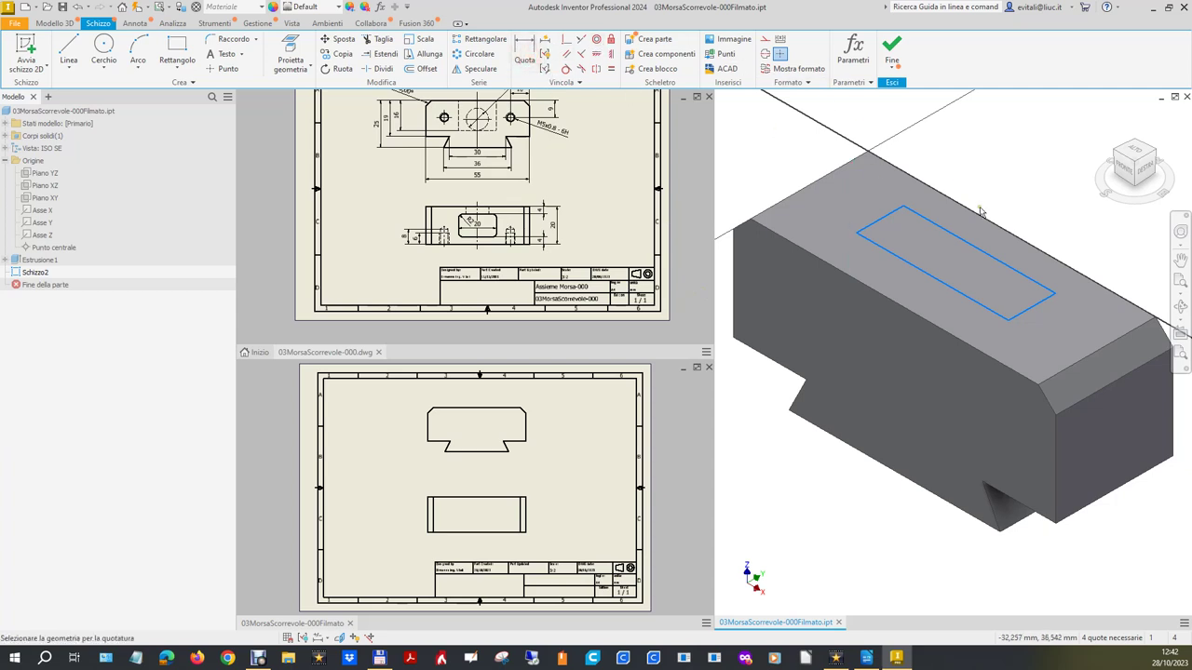
{"action": "left_click", "coordinate": [996, 262]}
{"action": "left_click", "coordinate": [1043, 191]}
{"action": "type", "text": "20"}
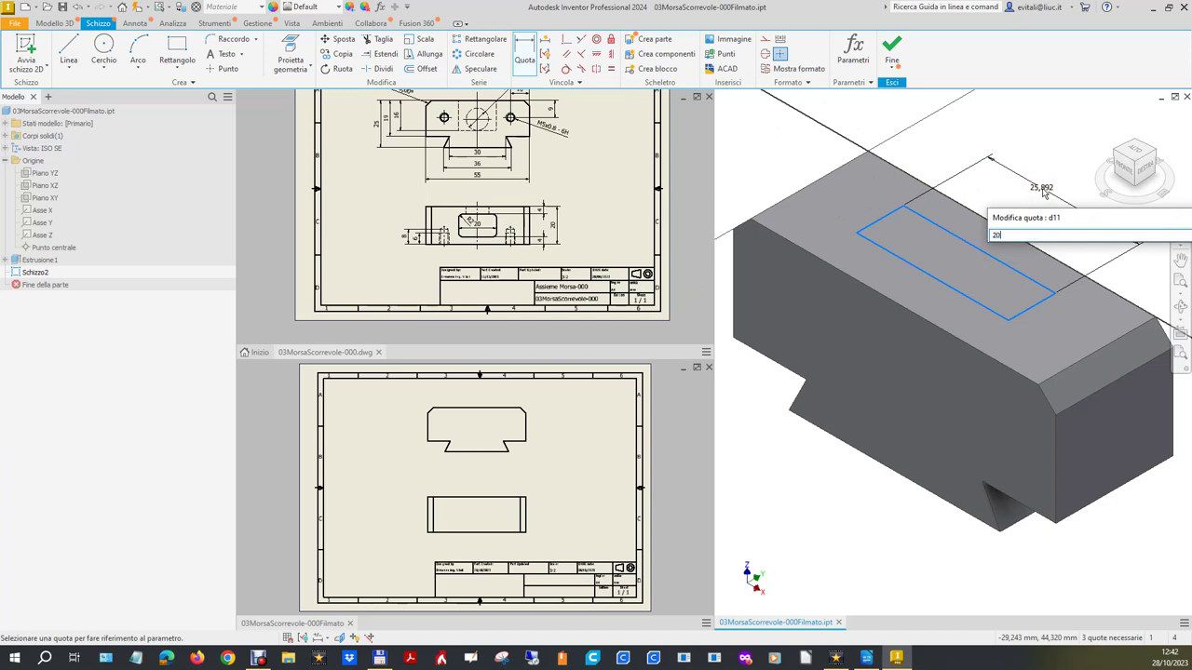
{"action": "key", "text": "Return"}
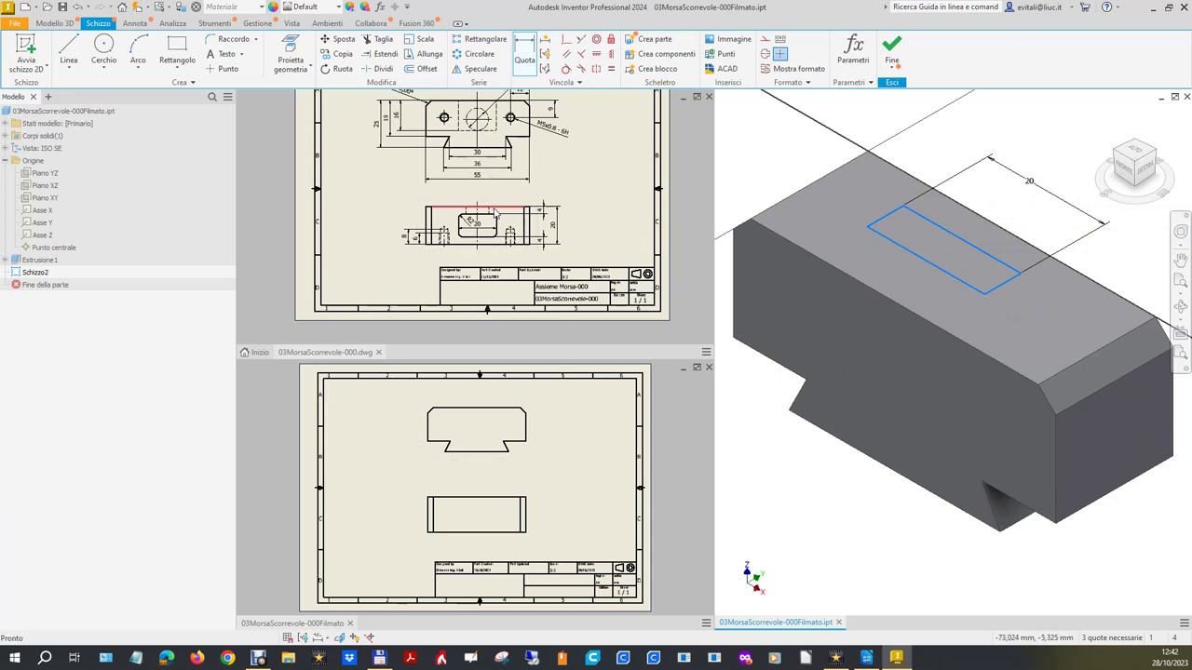
{"action": "scroll", "coordinate": [497, 212], "scroll_direction": "up", "scroll_amount": 1}
{"action": "scroll", "coordinate": [498, 276], "scroll_direction": "up", "scroll_amount": 1}
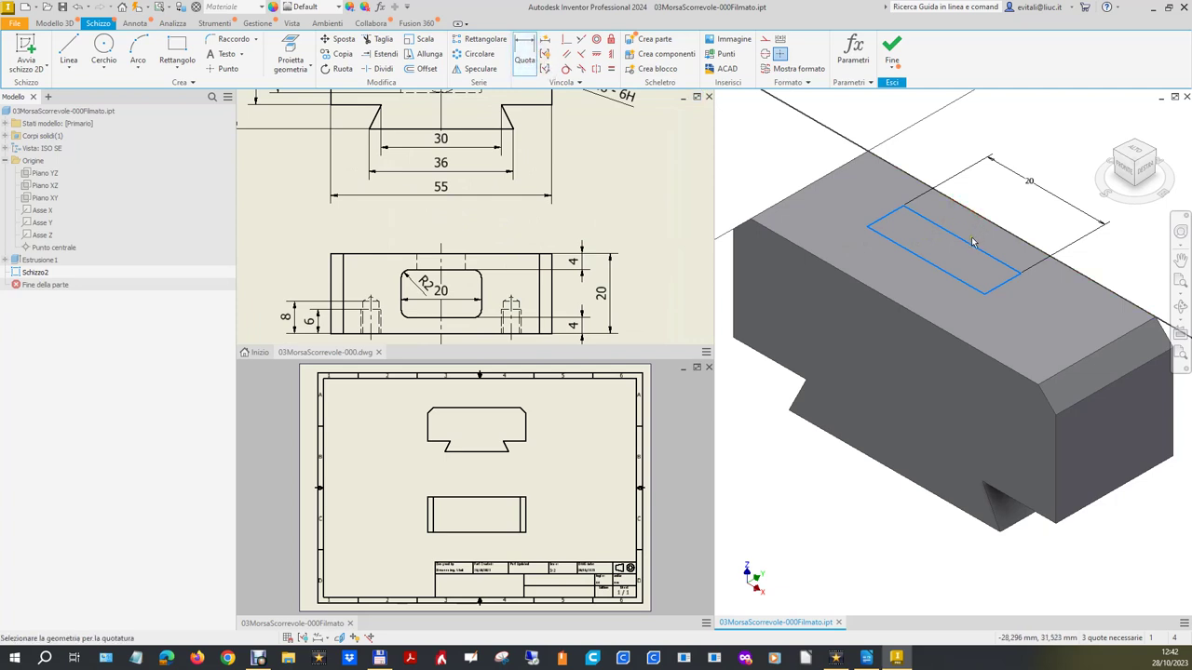
- Offset the rectangle's upper long edge 4 mm from the block edge
{"action": "left_click", "coordinate": [975, 245]}
{"action": "left_click", "coordinate": [995, 230]}
{"action": "left_click", "coordinate": [852, 120]}
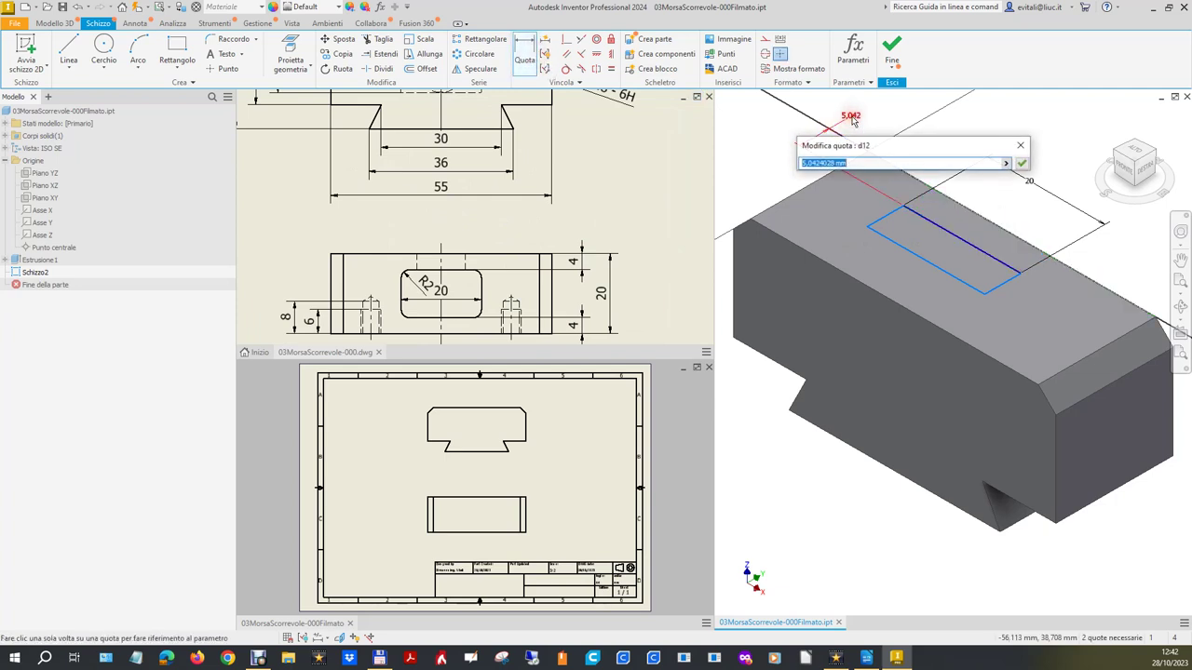
{"action": "type", "text": "4"}
{"action": "key", "text": "Return"}
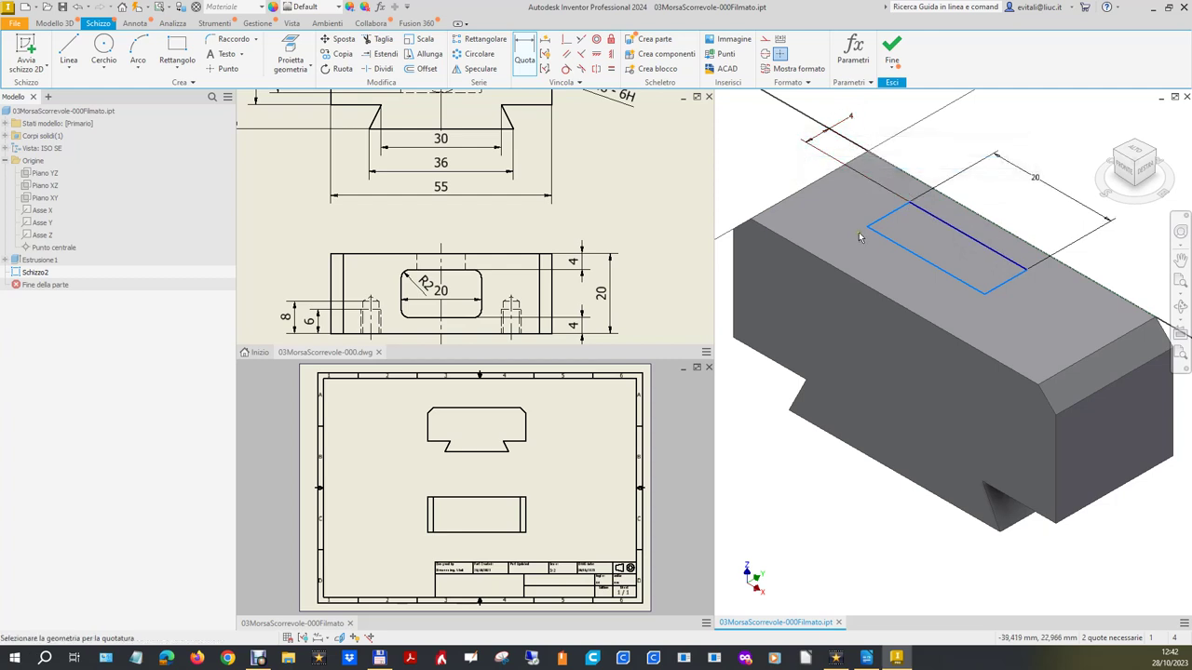
- Link the lower long edge's offset from the front edge to the same 4 mm (d12)
{"action": "left_click", "coordinate": [901, 244]}
{"action": "left_click", "coordinate": [856, 277]}
{"action": "scroll", "coordinate": [800, 205], "scroll_direction": "down", "scroll_amount": 3}
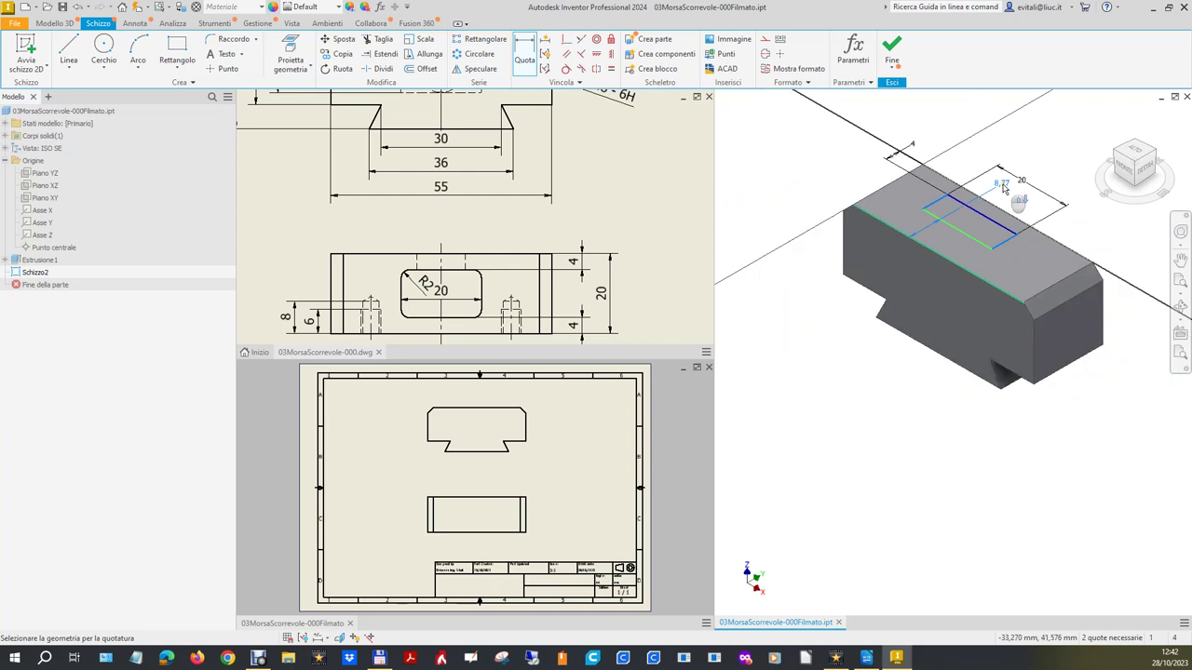
{"action": "left_click", "coordinate": [823, 204]}
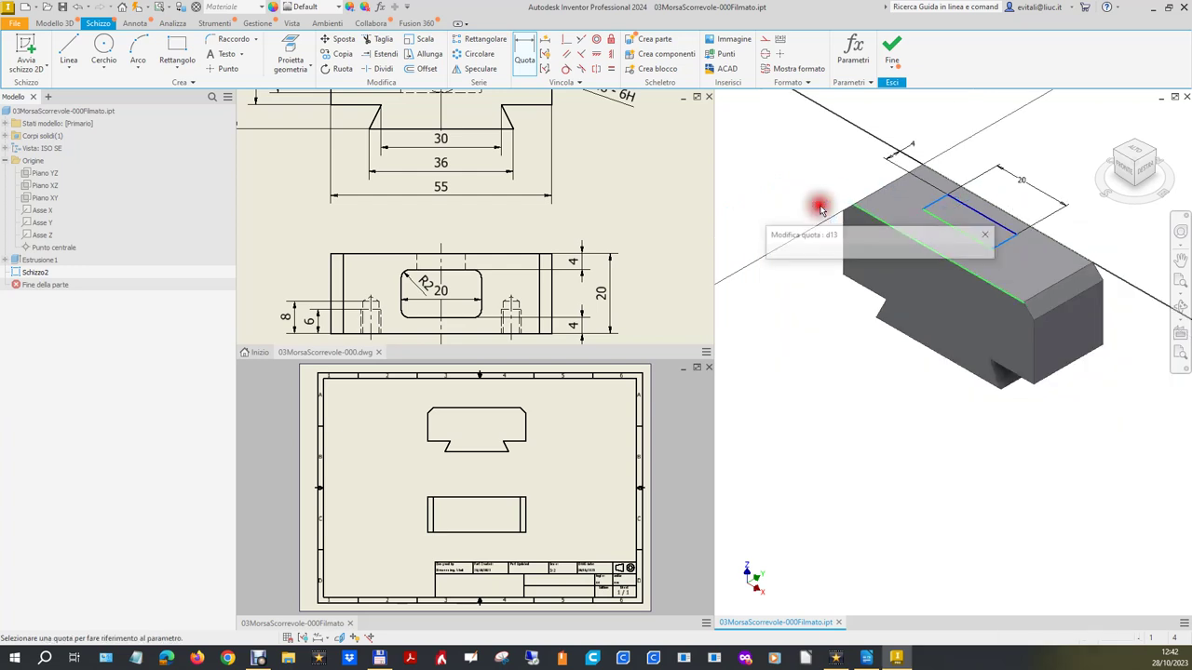
{"action": "left_click", "coordinate": [913, 145]}
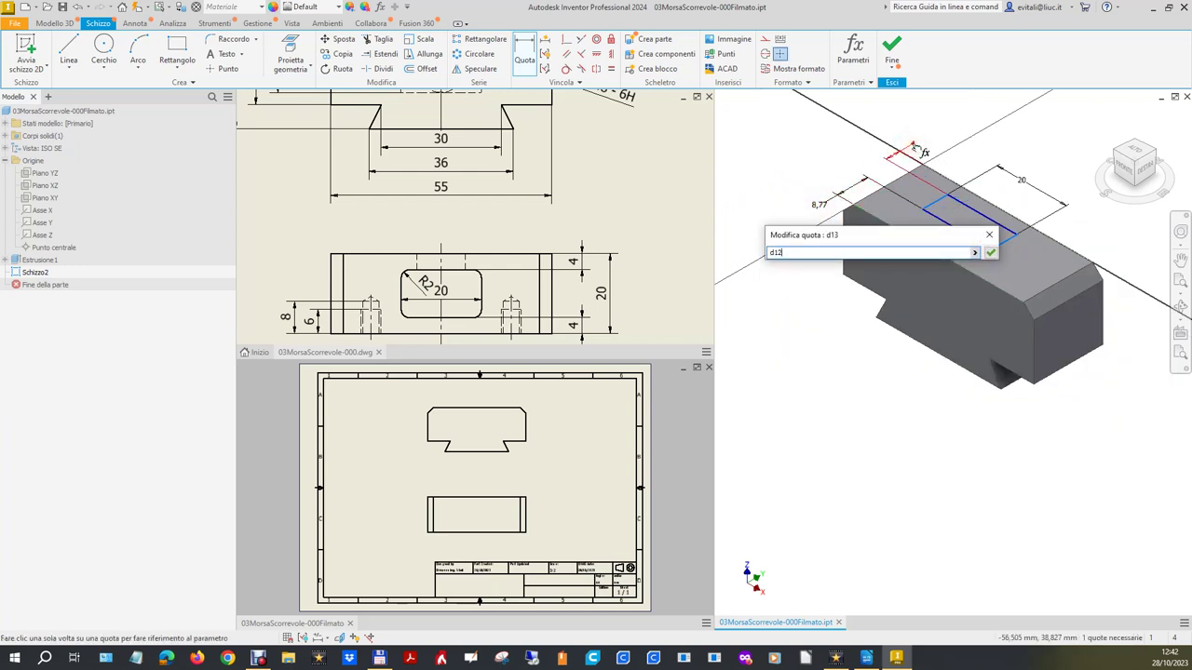
{"action": "left_click", "coordinate": [992, 254]}
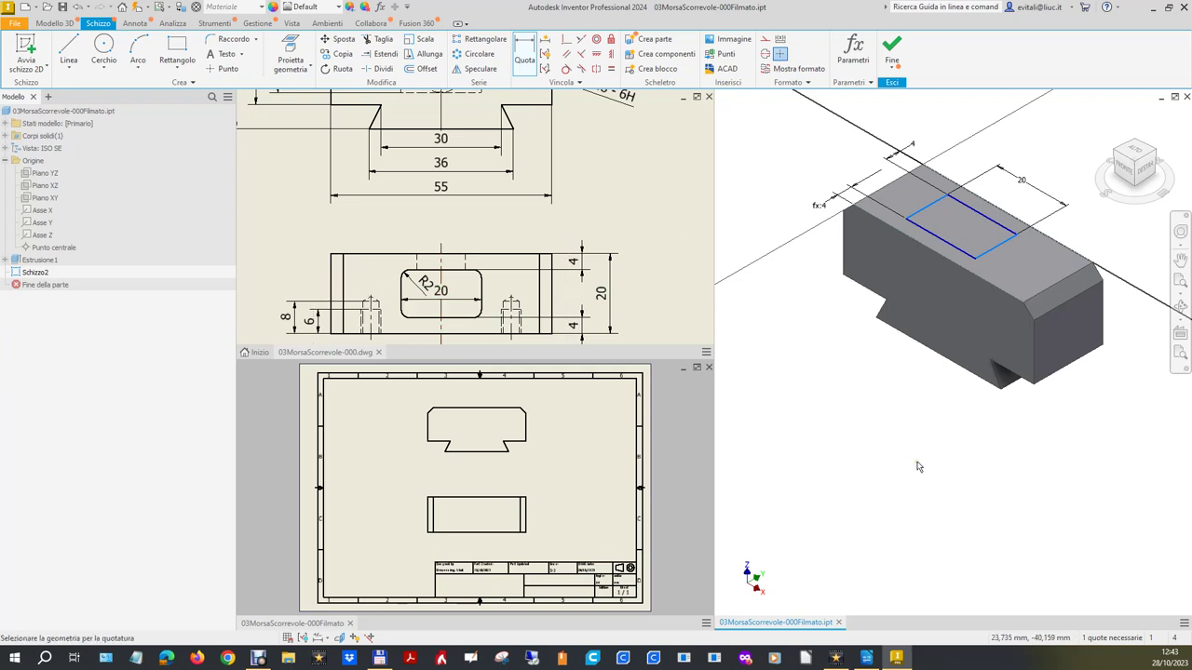
{"action": "scroll", "coordinate": [931, 475], "scroll_direction": "down", "scroll_amount": 3}
{"action": "scroll", "coordinate": [993, 284], "scroll_direction": "up", "scroll_amount": 3}
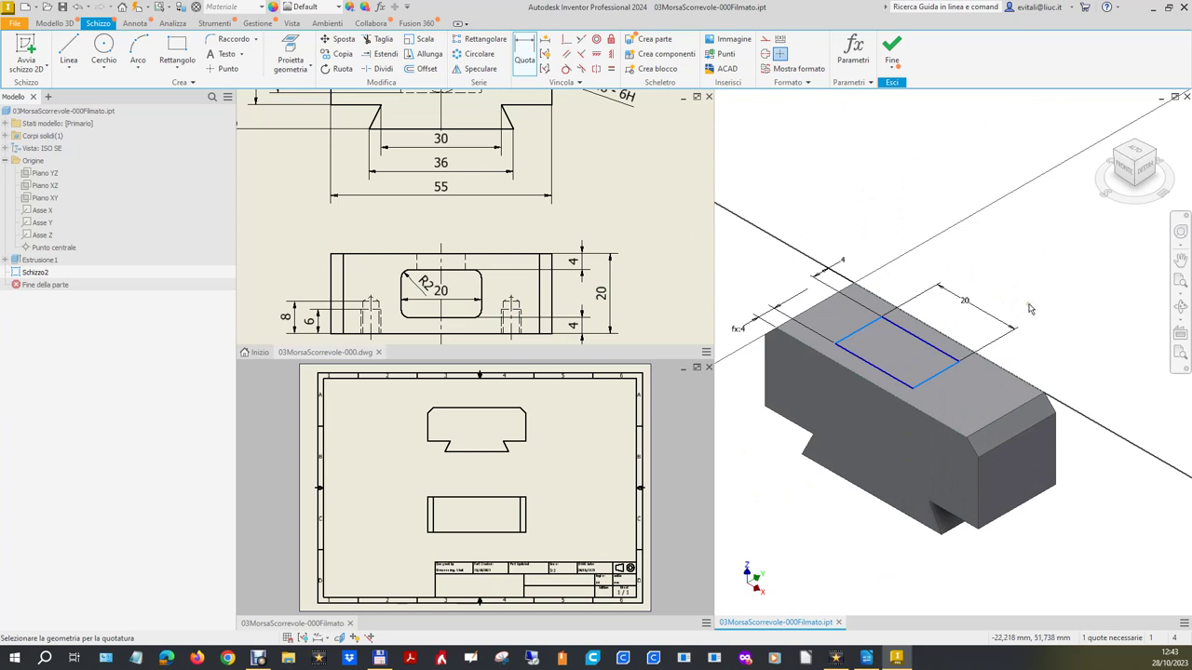
{"action": "scroll", "coordinate": [1029, 309], "scroll_direction": "down", "scroll_amount": 2}
{"action": "scroll", "coordinate": [1018, 340], "scroll_direction": "up", "scroll_amount": 3}
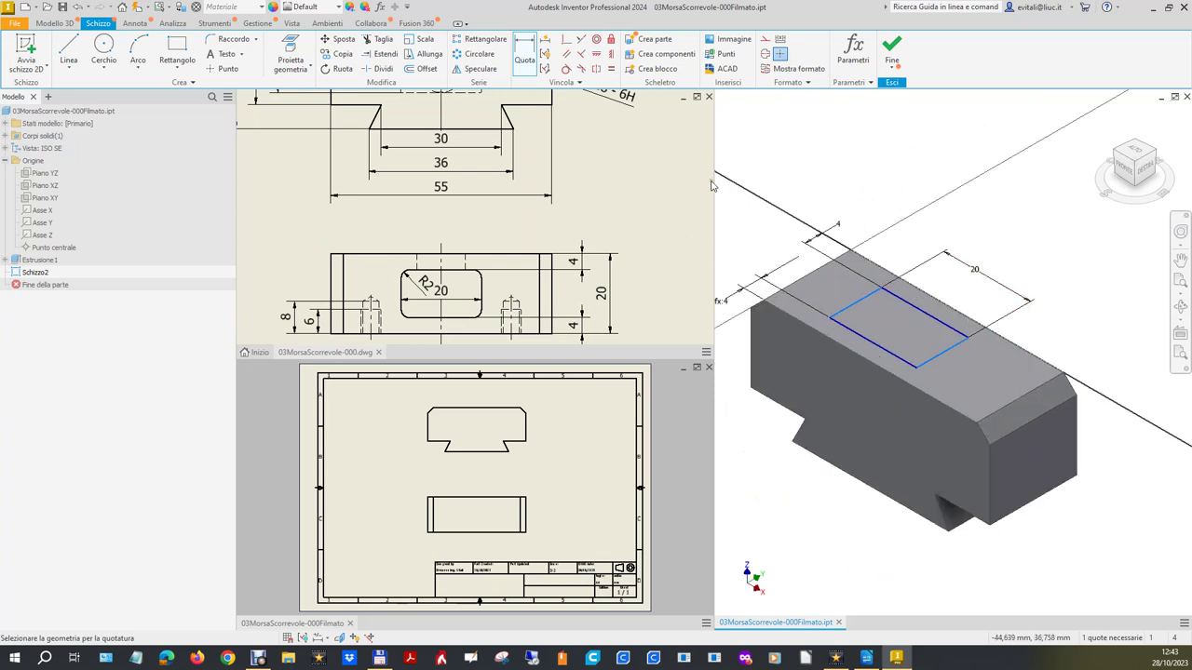
- Dimension the rectangle 20,975 mm from the block's front-right end
{"action": "left_click", "coordinate": [527, 59]}
{"action": "left_click", "coordinate": [949, 352]}
{"action": "left_click", "coordinate": [1039, 421]}
{"action": "left_click", "coordinate": [1087, 322]}
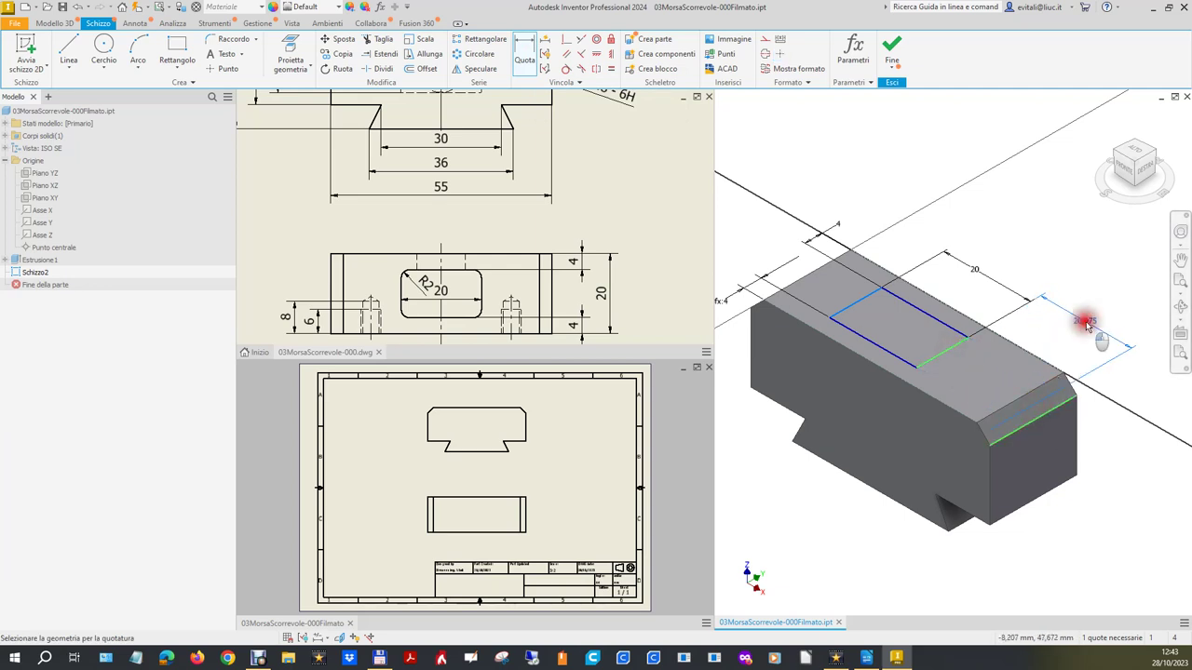
{"action": "left_click_drag", "start_coordinate": [1098, 350], "coordinate": [966, 421]}
{"action": "mouse_move", "coordinate": [924, 434]}
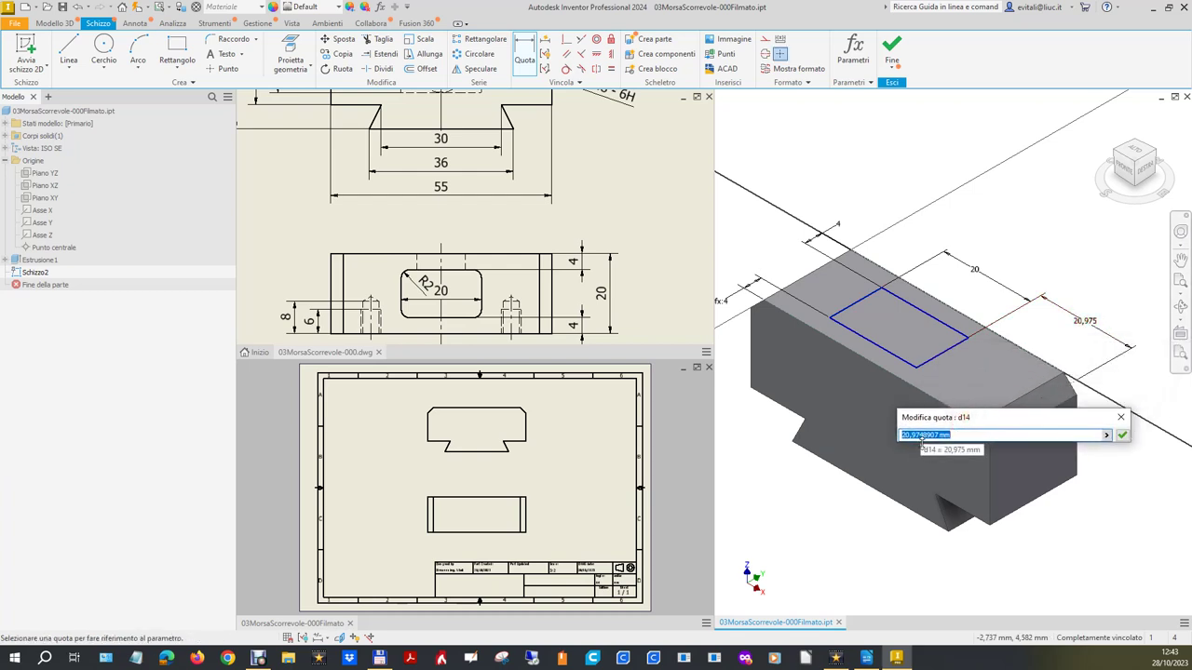
{"action": "left_click", "coordinate": [1122, 435]}
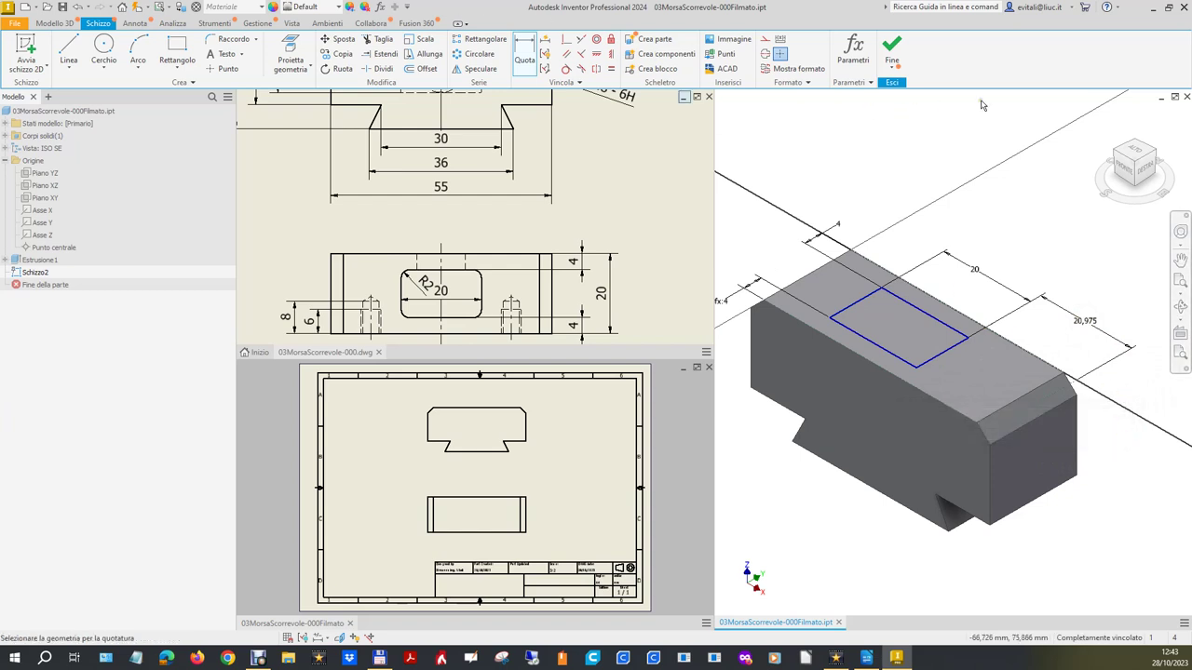
- Rotate to the other end and add a 14,025 dimension from the block's front edge
{"action": "left_click", "coordinate": [1122, 154]}
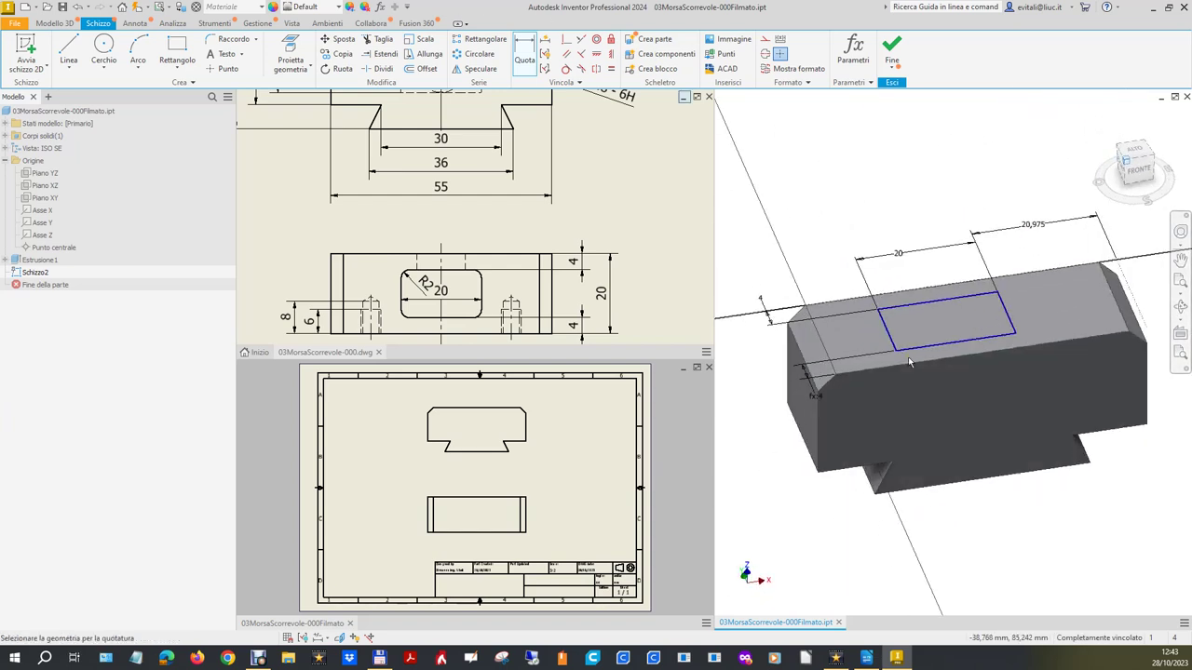
{"action": "left_click", "coordinate": [524, 53]}
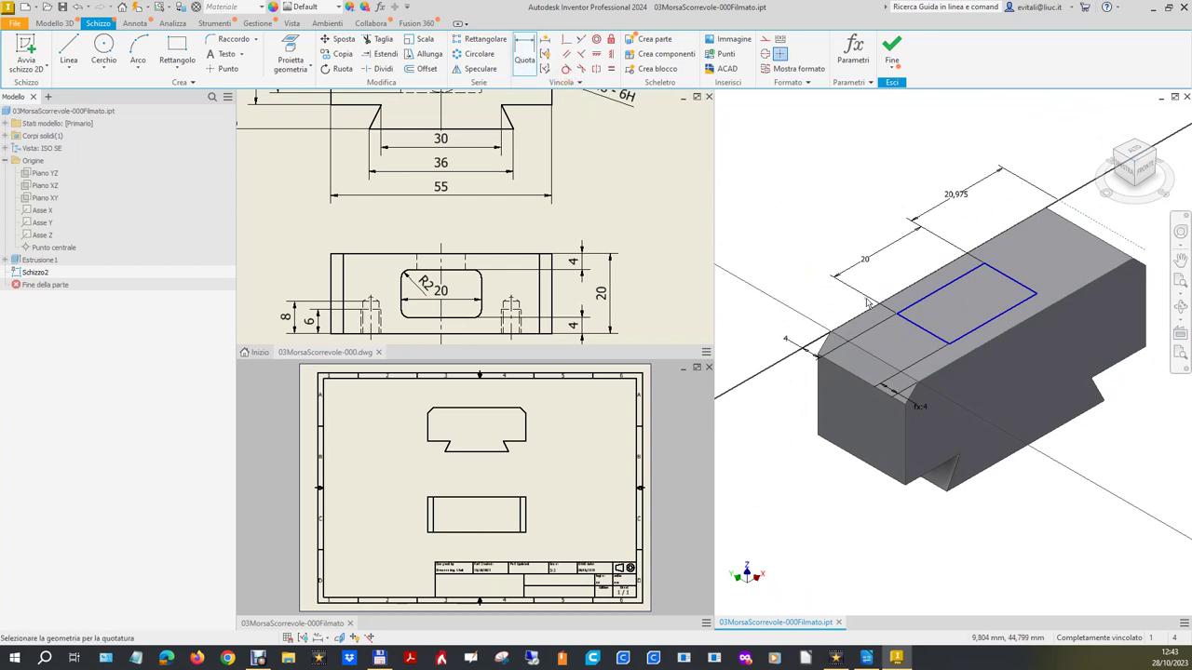
{"action": "left_click", "coordinate": [920, 333]}
{"action": "left_click", "coordinate": [852, 375]}
{"action": "left_click", "coordinate": [773, 284]}
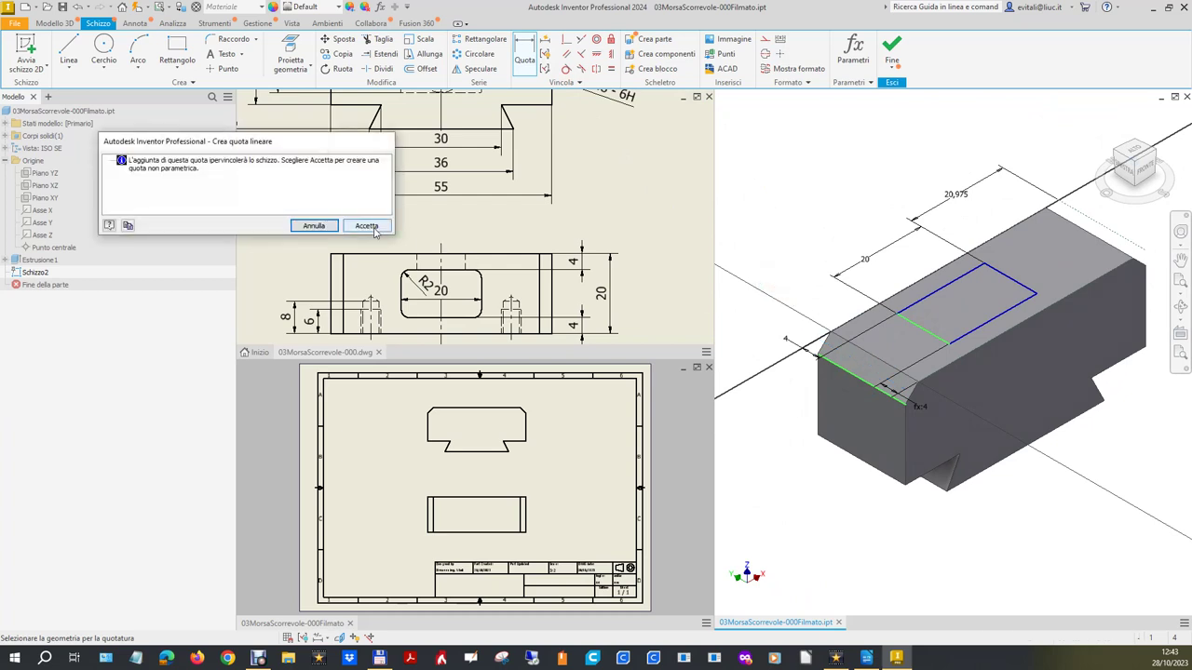
- Keep 14,025 as a reference dimension and change the 20,975 end distance to 18
{"action": "left_click", "coordinate": [367, 226]}
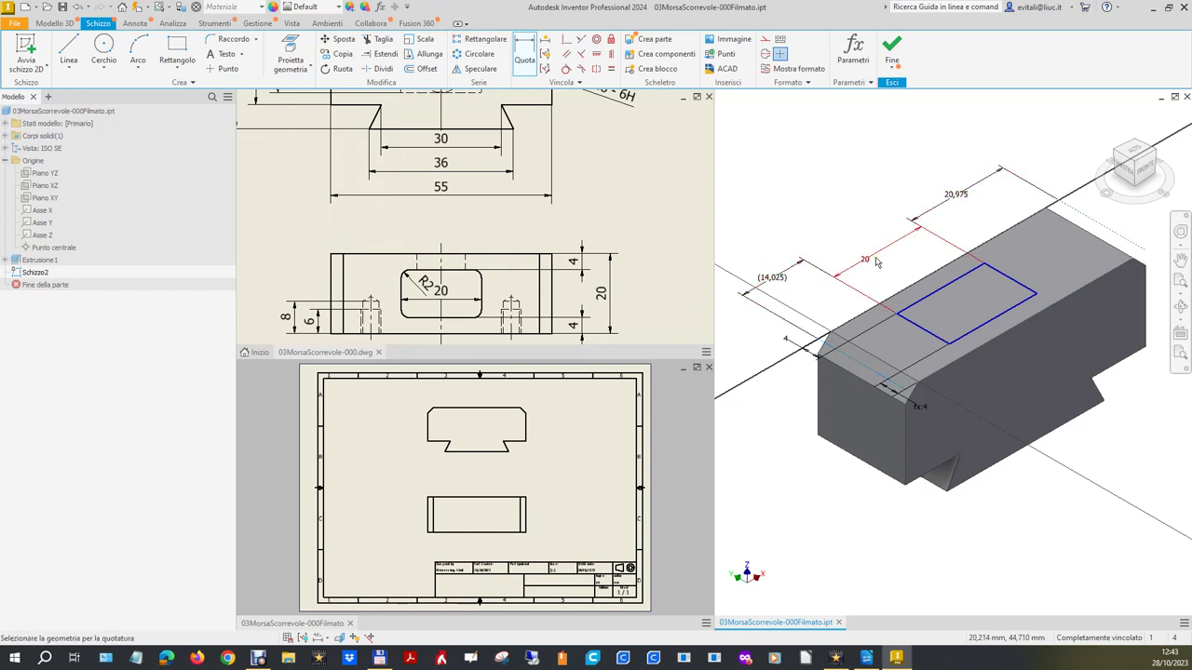
{"action": "double_click", "coordinate": [959, 196]}
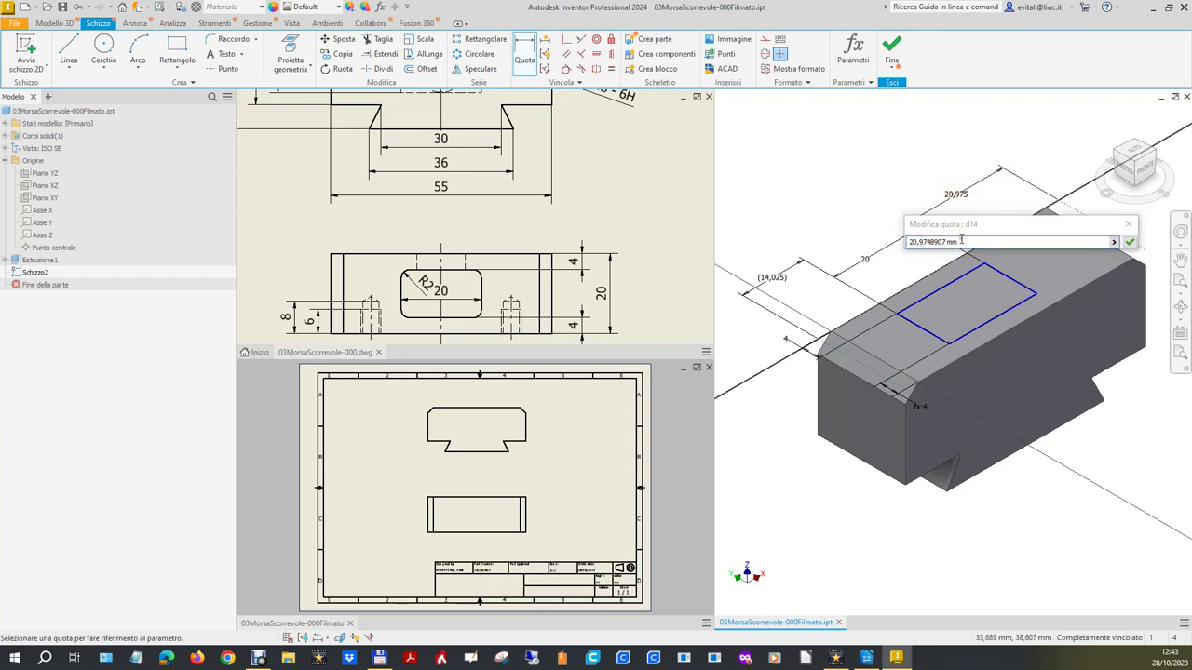
{"action": "type", "text": "18"}
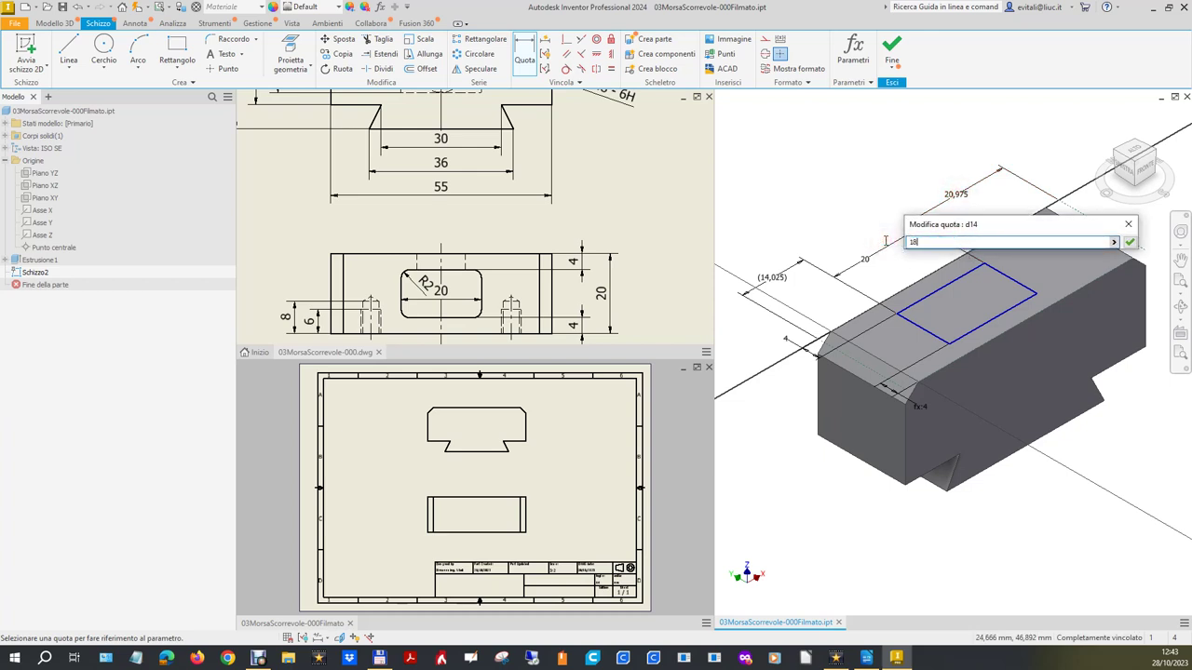
{"action": "key", "text": "Return"}
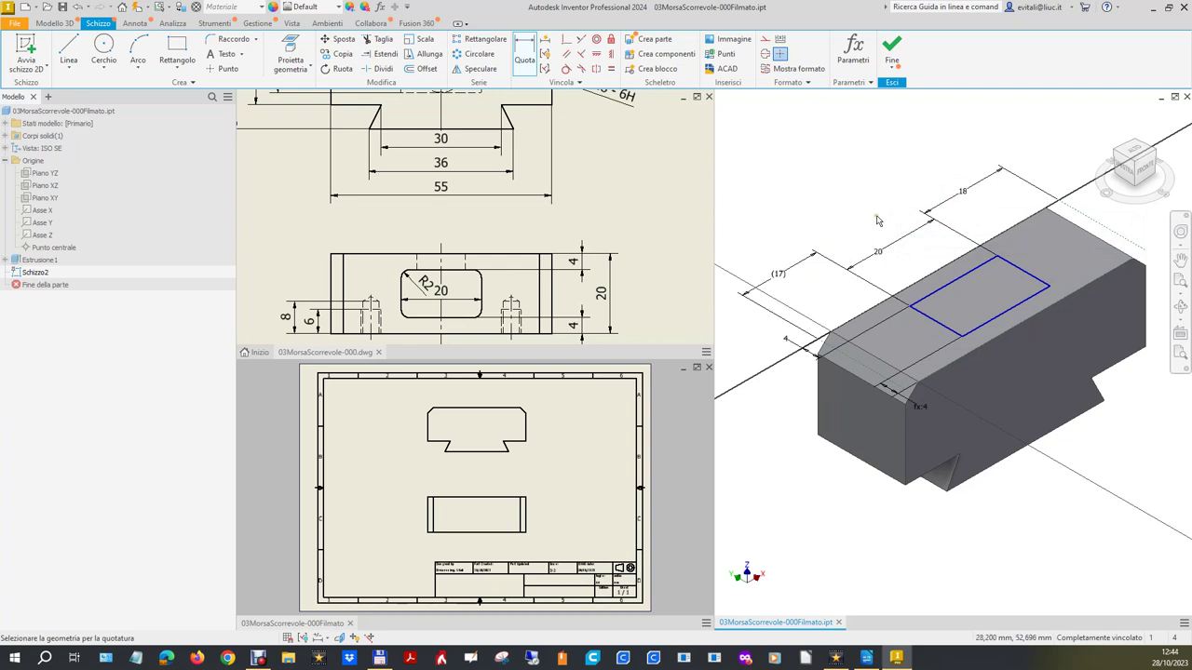
- Change the 18 end-distance dimension to 17.5 mm
{"action": "left_click", "coordinate": [965, 195]}
{"action": "left_click", "coordinate": [956, 237]}
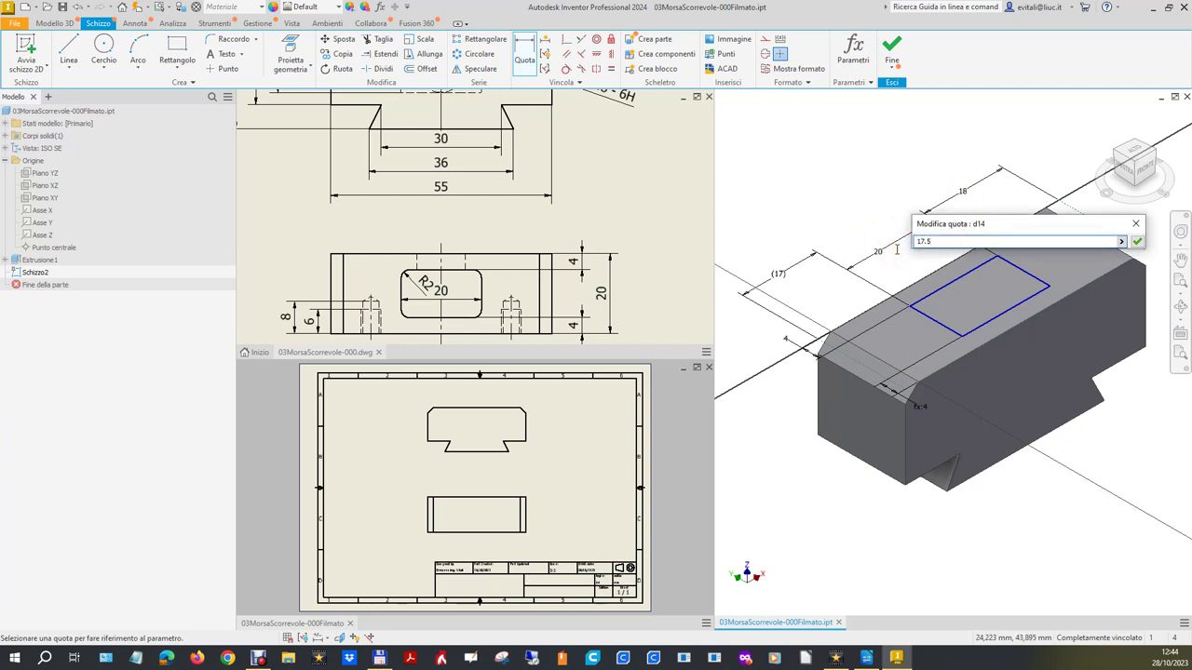
{"action": "key", "text": "Return"}
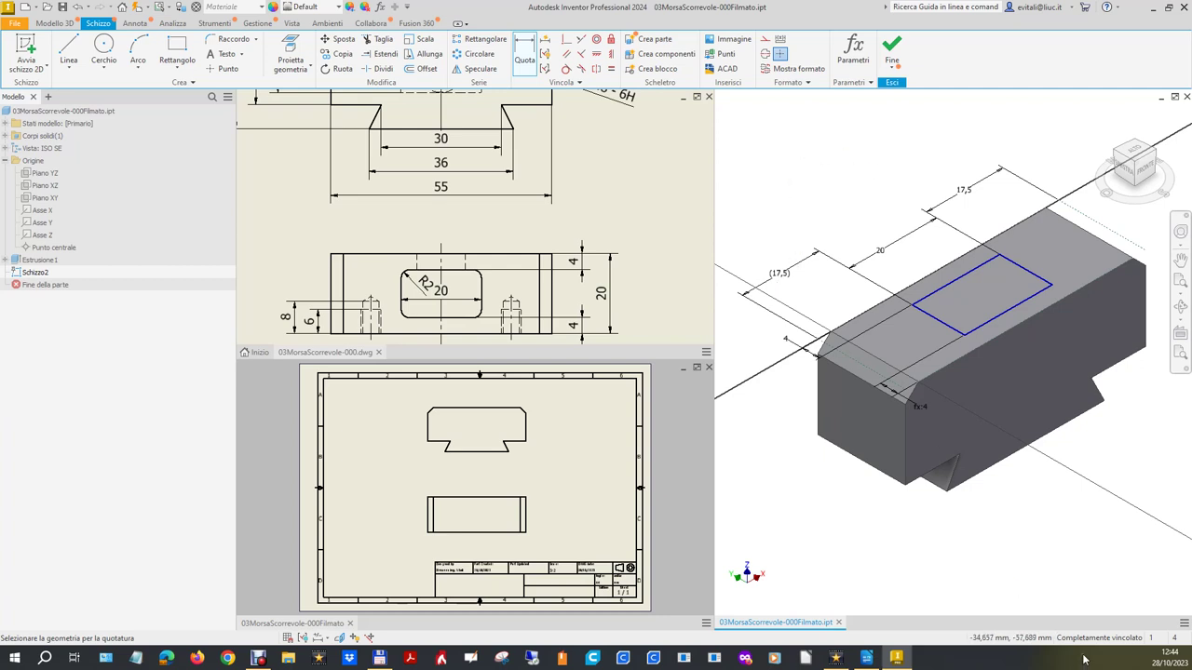
- Finish the sketch and extrude the rectangle as a 16 mm deep cut into the block
{"action": "left_click", "coordinate": [892, 48]}
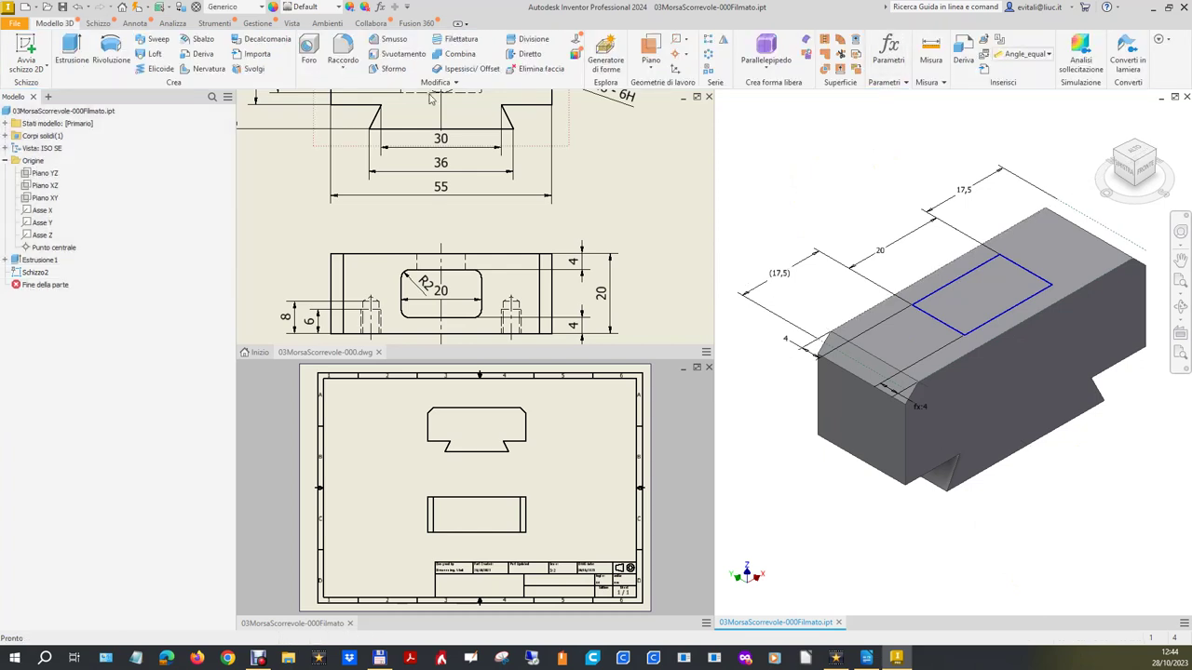
{"action": "scroll", "coordinate": [500, 196], "scroll_direction": "up", "scroll_amount": 2}
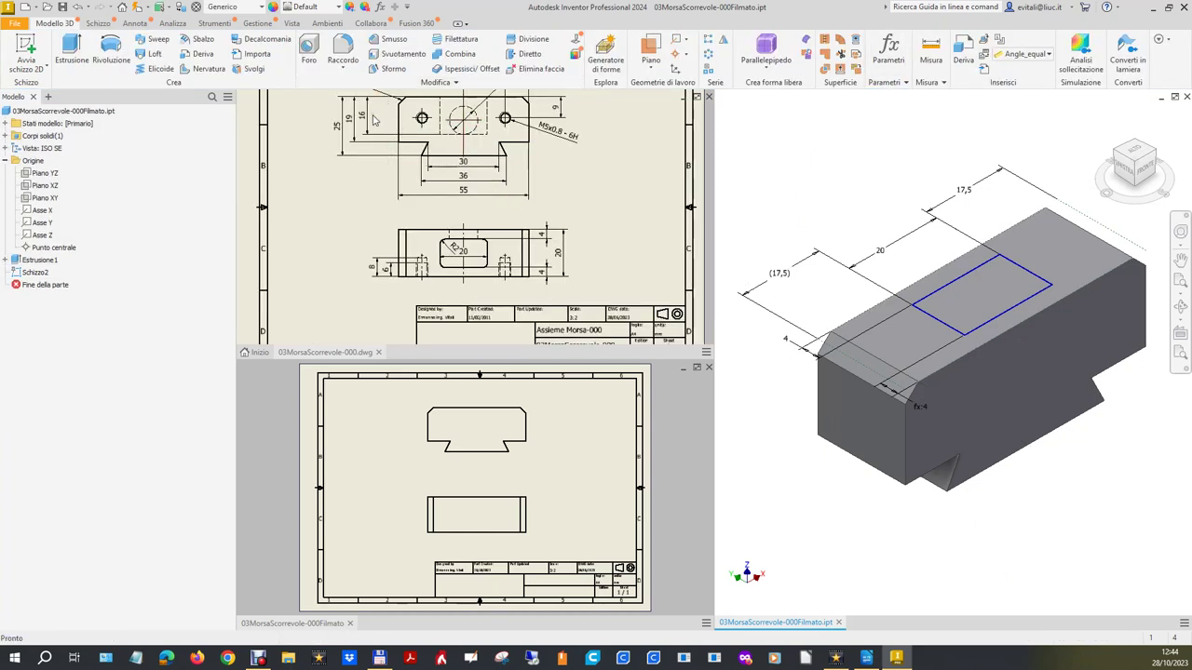
{"action": "left_click", "coordinate": [72, 51]}
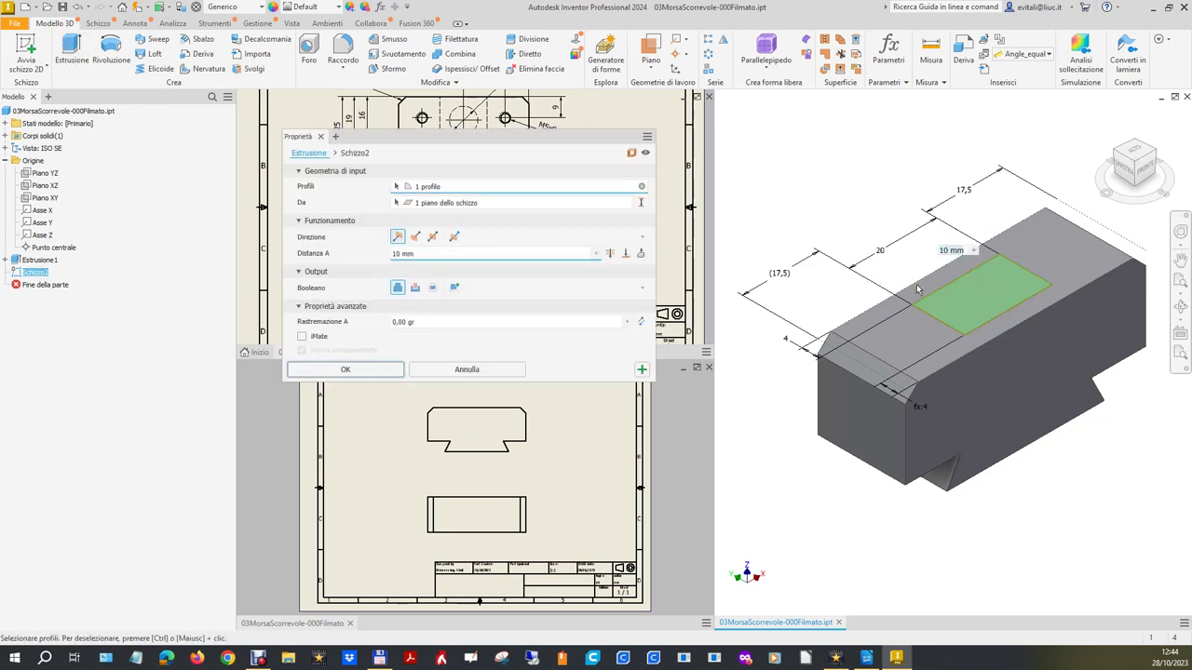
{"action": "type", "text": "16"}
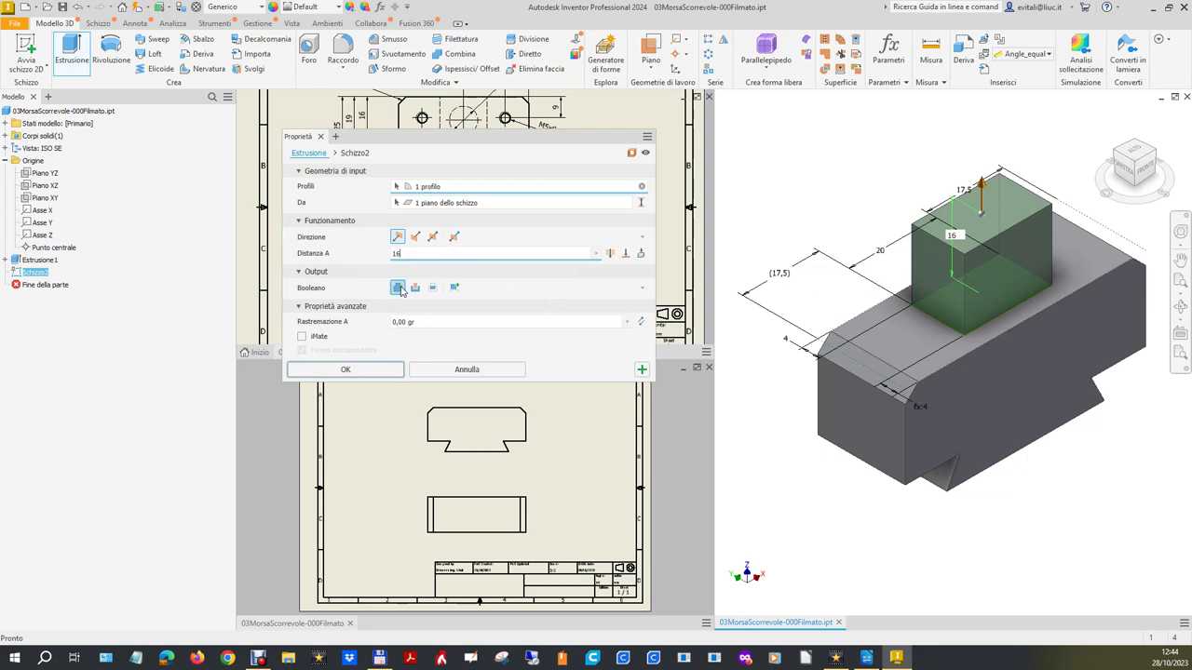
{"action": "left_click", "coordinate": [414, 287]}
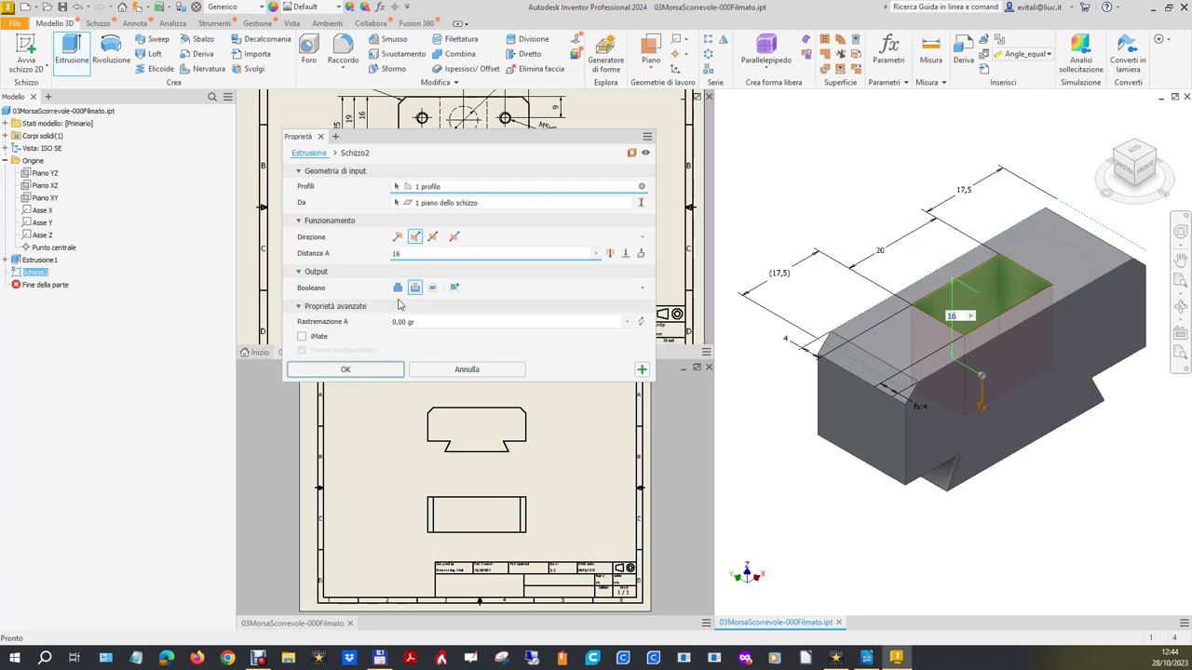
{"action": "left_click", "coordinate": [367, 371]}
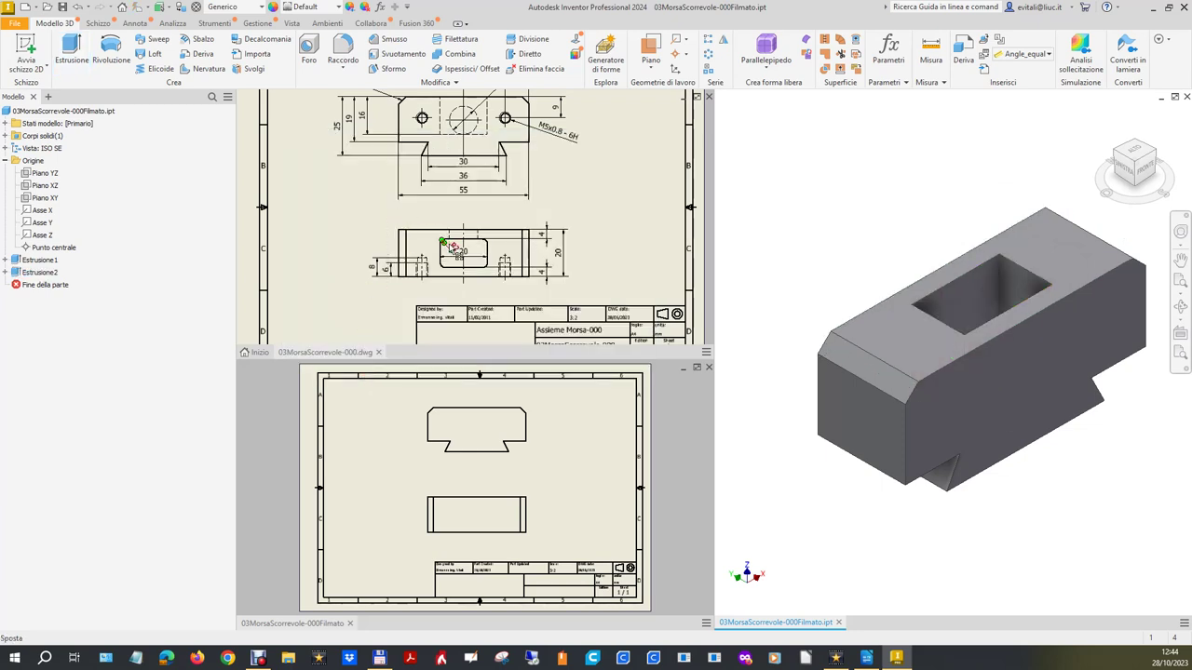
- Reopen Schizzo2 under Estrusione2 for editing
{"action": "left_click", "coordinate": [8, 272]}
{"action": "double_click", "coordinate": [43, 284]}
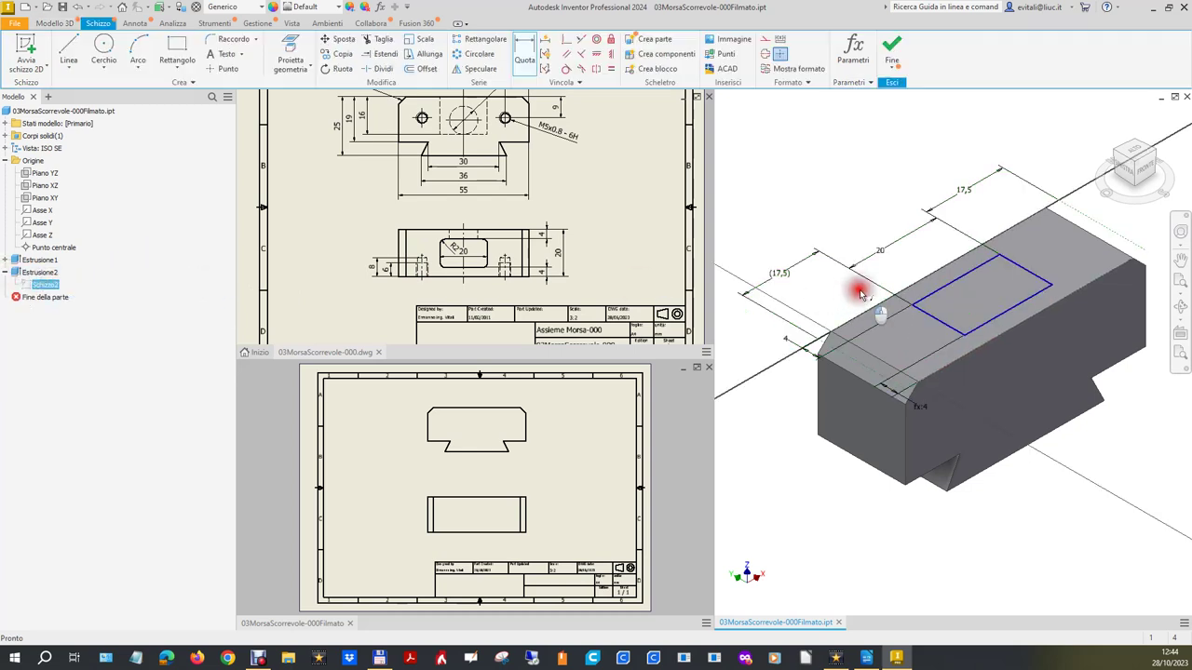
{"action": "scroll", "coordinate": [923, 294], "scroll_direction": "up", "scroll_amount": 3}
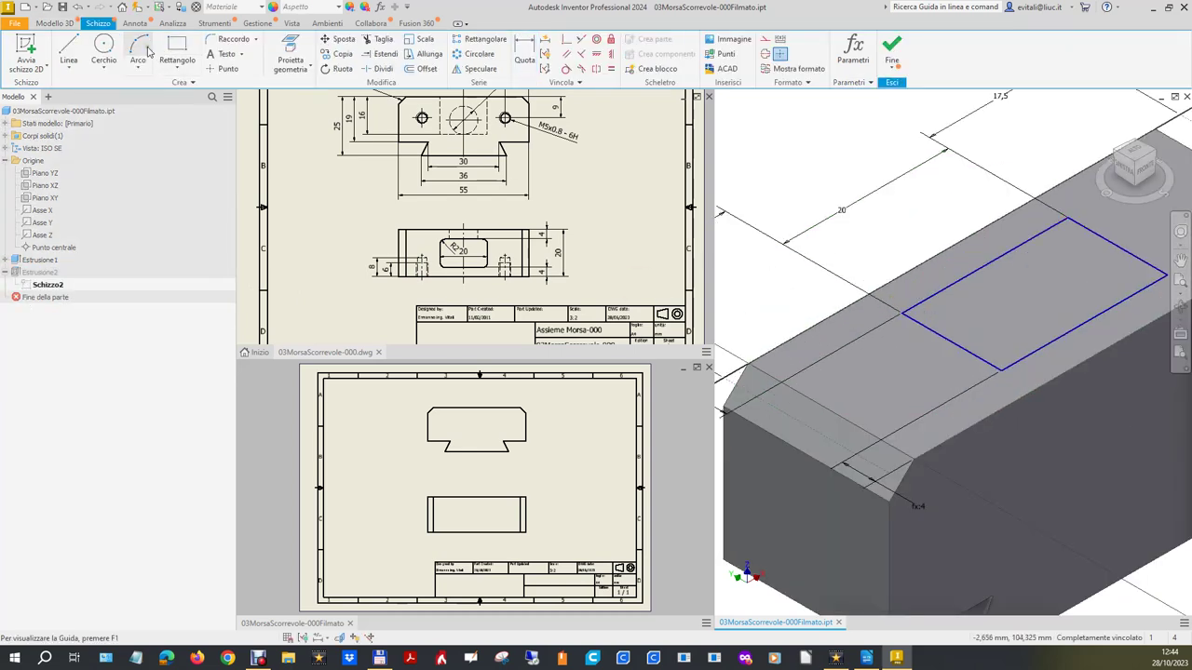
- Fillet all four rectangle corners with 2 mm radius and finish the sketch
{"action": "left_click", "coordinate": [232, 39]}
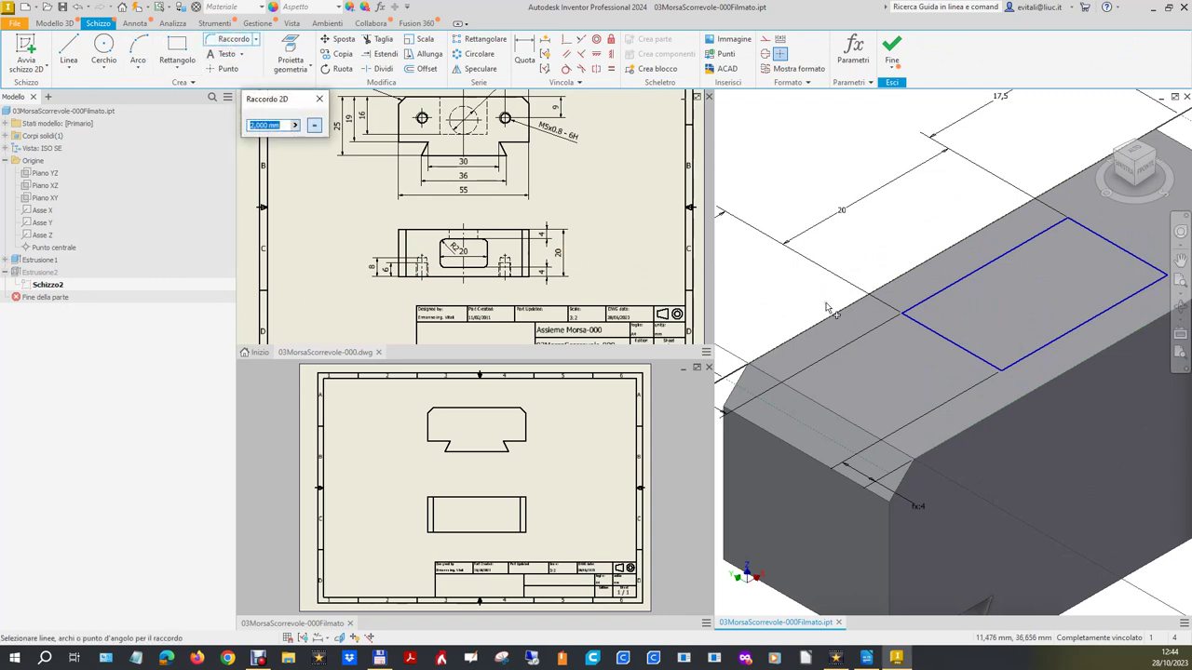
{"action": "left_click", "coordinate": [923, 305]}
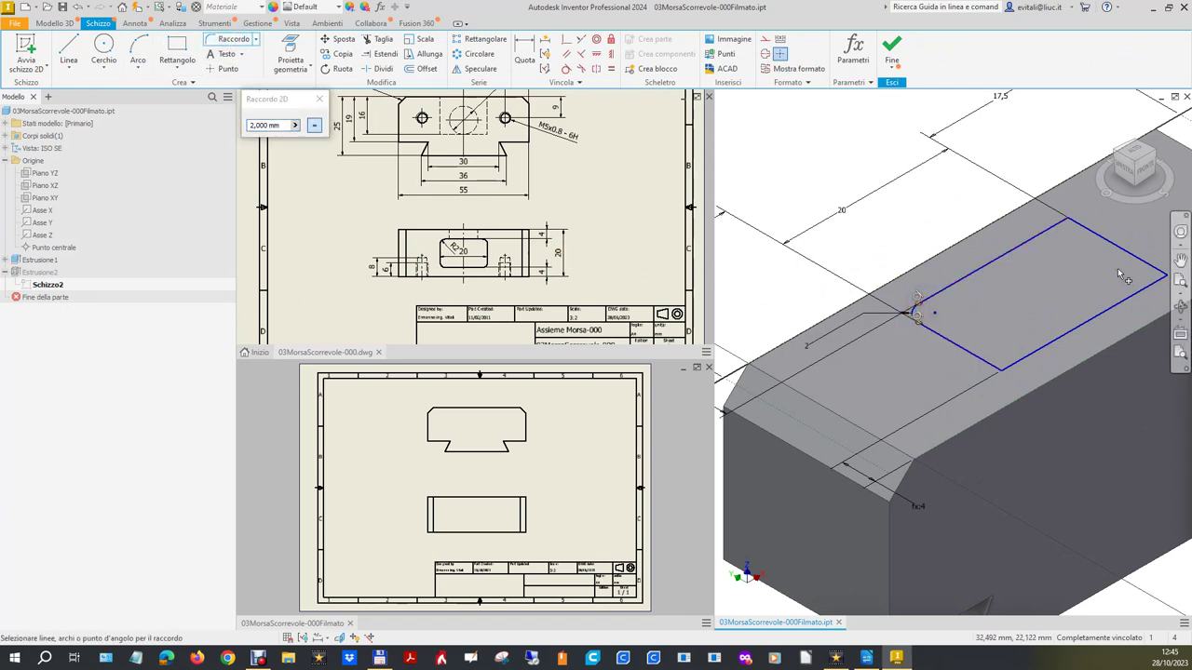
{"action": "left_click", "coordinate": [1061, 224]}
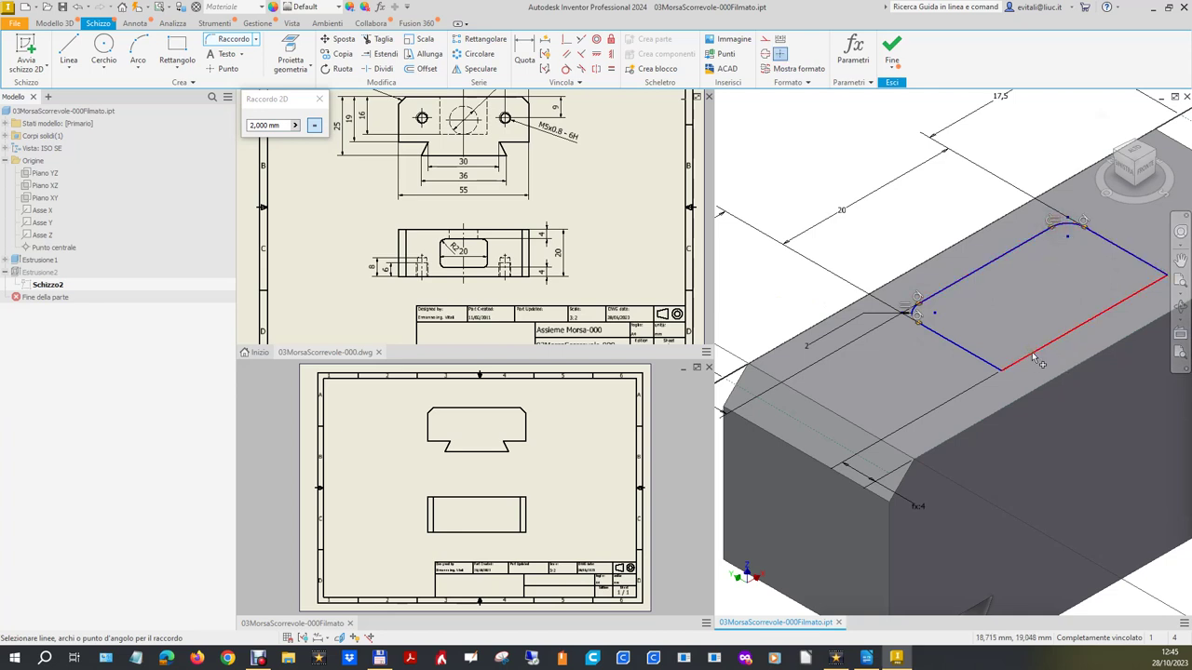
{"action": "left_click", "coordinate": [993, 361]}
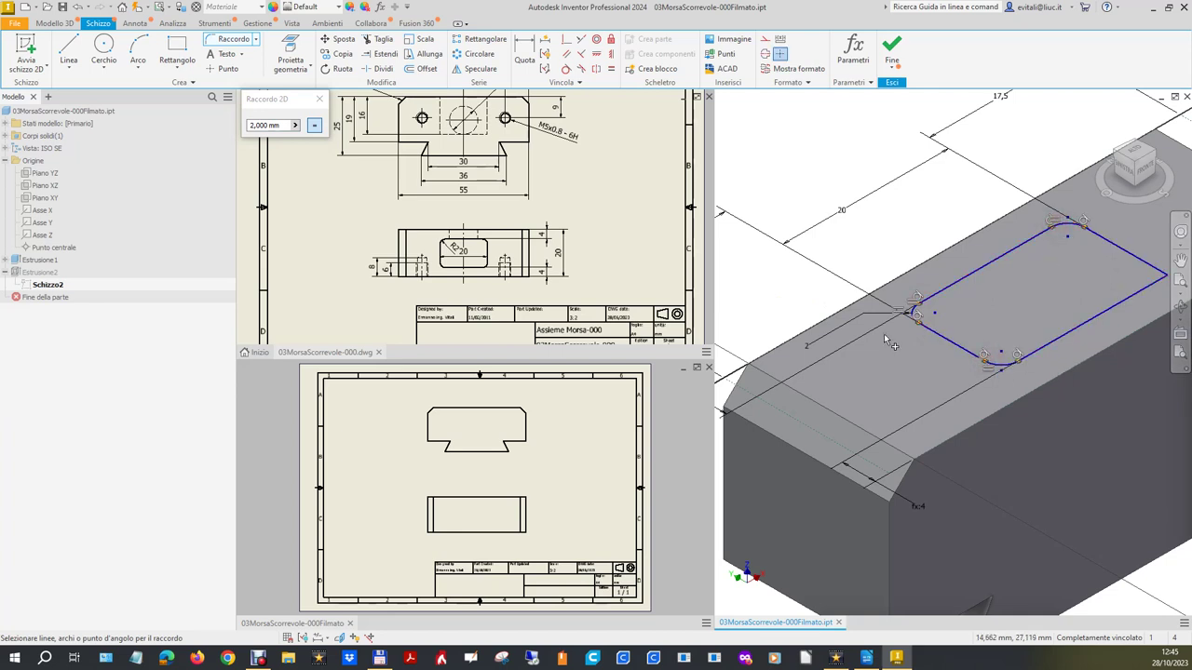
{"action": "scroll", "coordinate": [884, 337], "scroll_direction": "down", "scroll_amount": 2}
{"action": "scroll", "coordinate": [1028, 313], "scroll_direction": "up", "scroll_amount": 2}
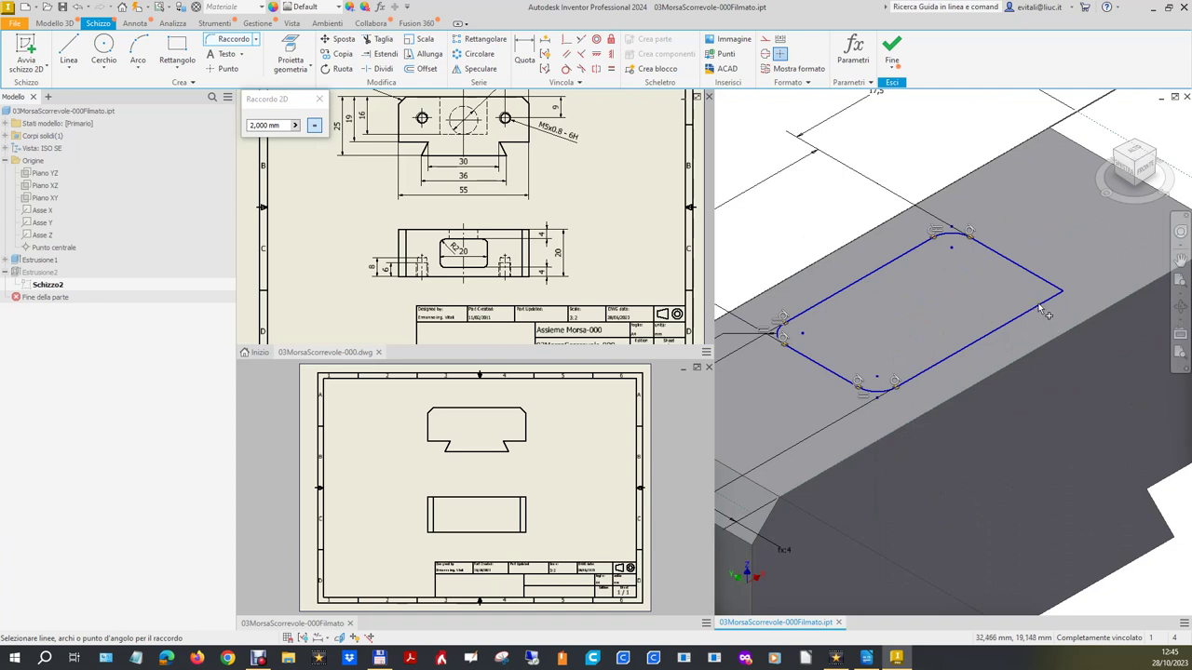
{"action": "left_click", "coordinate": [1054, 298]}
{"action": "left_click", "coordinate": [1043, 284]}
{"action": "left_click", "coordinate": [892, 46]}
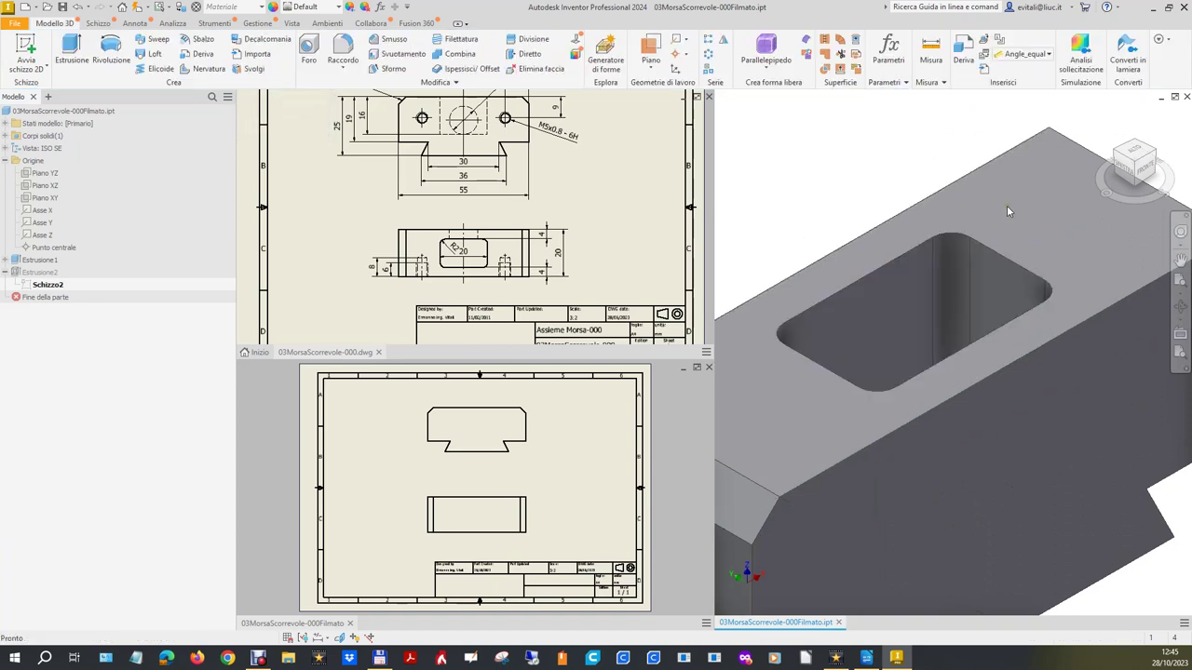
- Update the drawing views with the round-cornered pocket, then return to the part and rotate it
{"action": "left_click", "coordinate": [554, 485]}
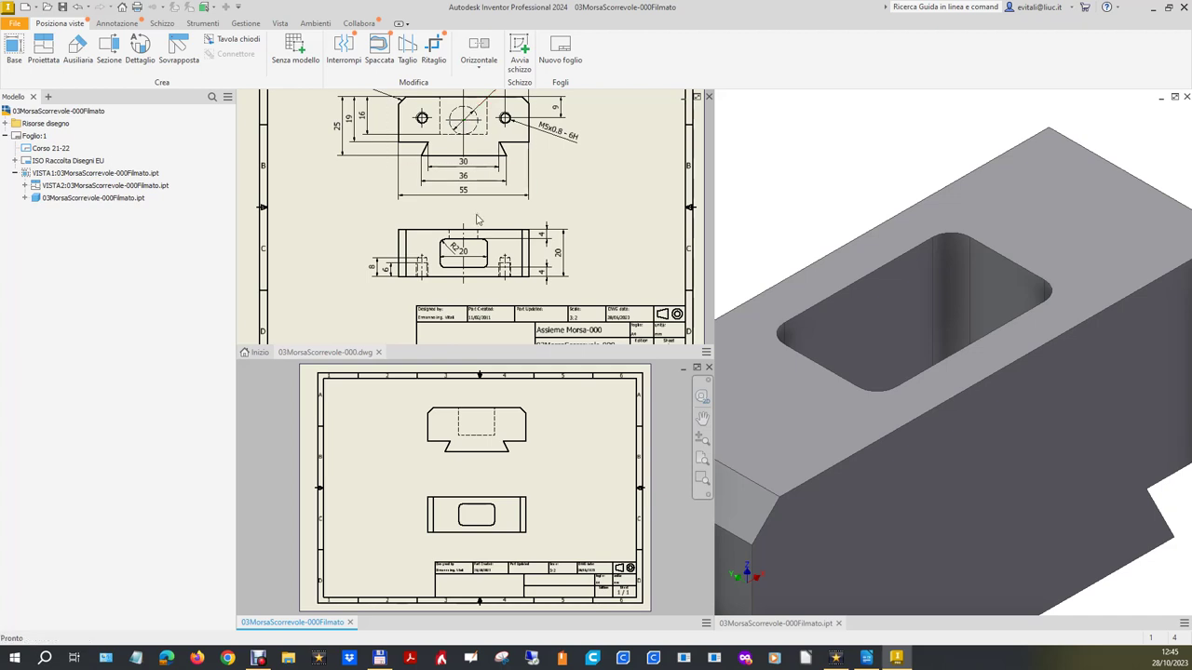
{"action": "left_click", "coordinate": [932, 181]}
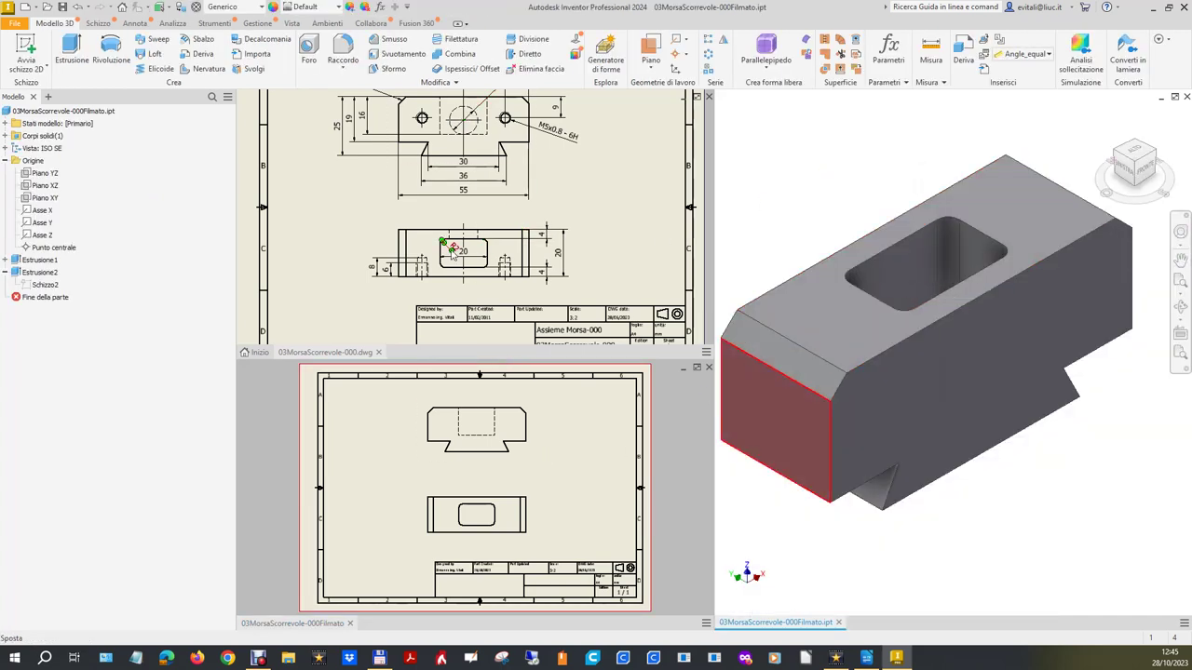
{"action": "scroll", "coordinate": [503, 156], "scroll_direction": "down", "scroll_amount": 2}
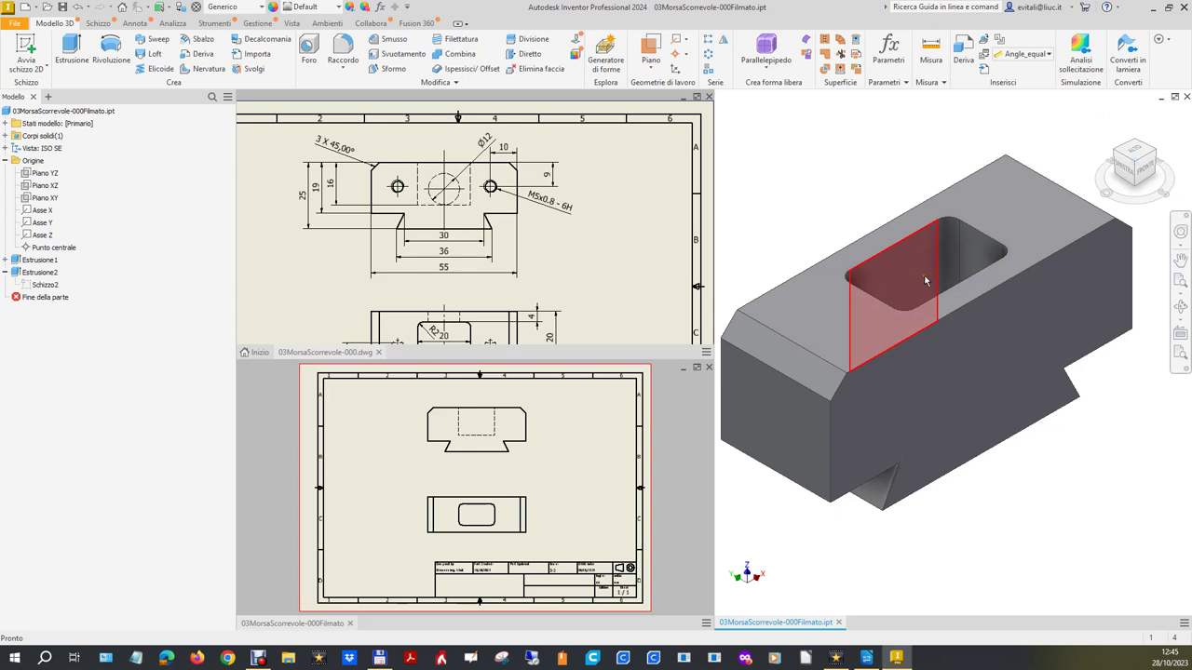
{"action": "left_click", "coordinate": [1117, 153]}
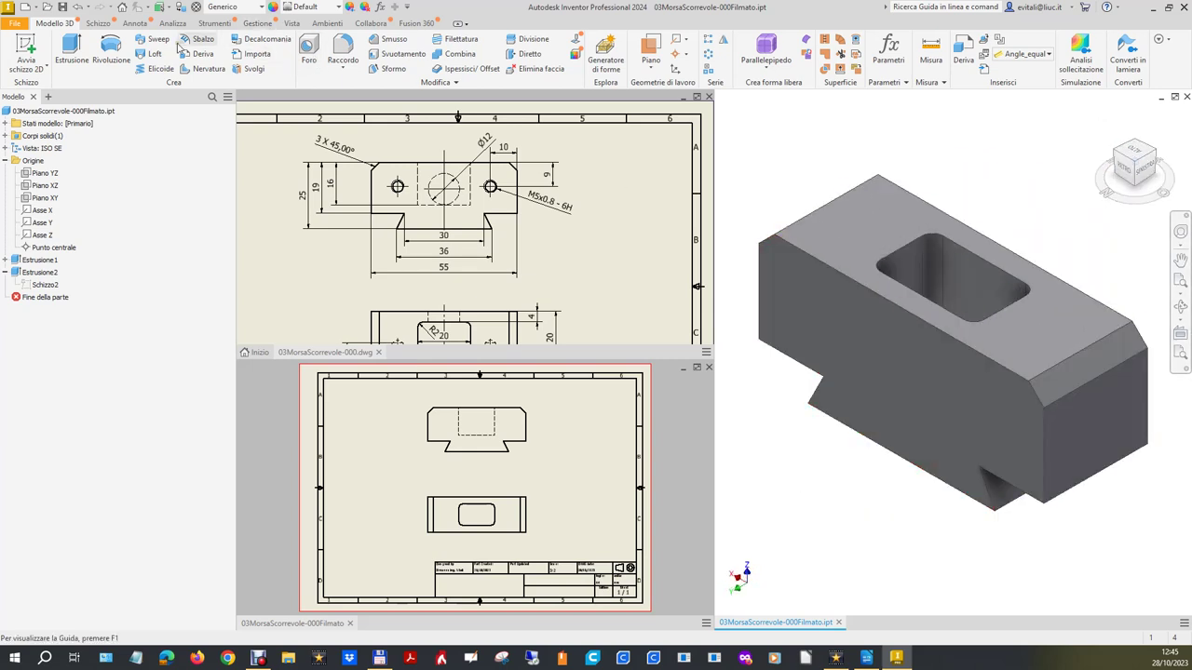
- Sketch a 12 mm diameter circle on the block's long side face
{"action": "left_click", "coordinate": [26, 47]}
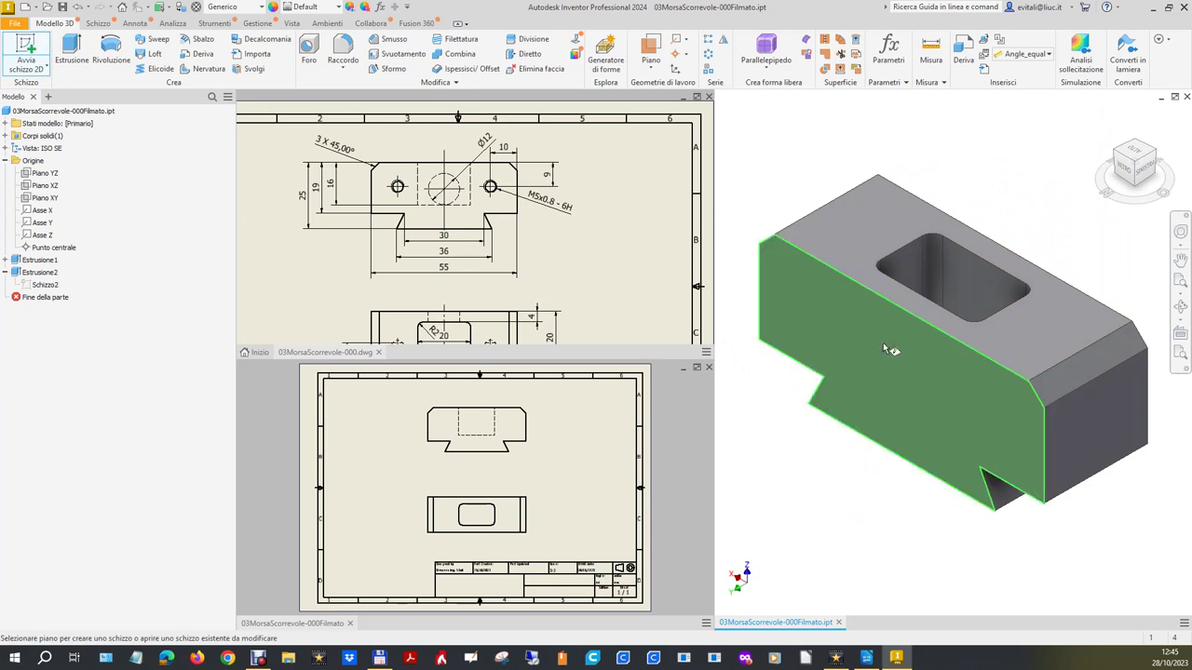
{"action": "left_click", "coordinate": [883, 343]}
{"action": "left_click", "coordinate": [104, 46]}
{"action": "left_click", "coordinate": [880, 338]}
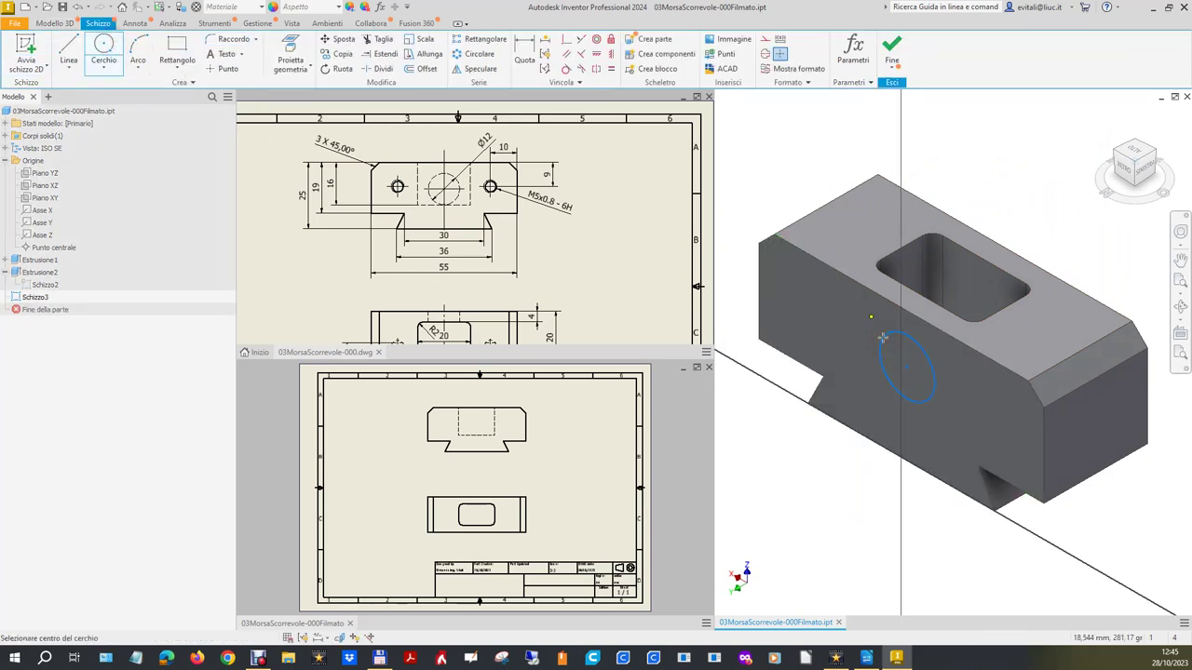
{"action": "left_click", "coordinate": [527, 55]}
{"action": "left_click", "coordinate": [879, 339]}
{"action": "left_click", "coordinate": [796, 204]}
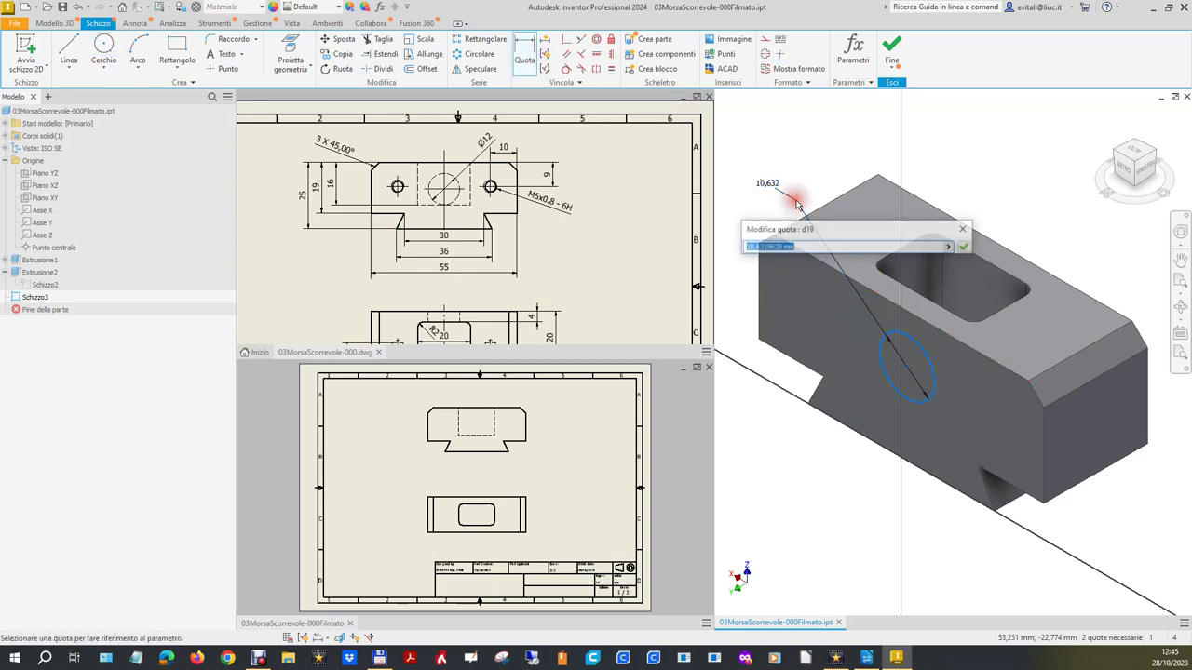
{"action": "type", "text": "12"}
{"action": "key", "text": "Return"}
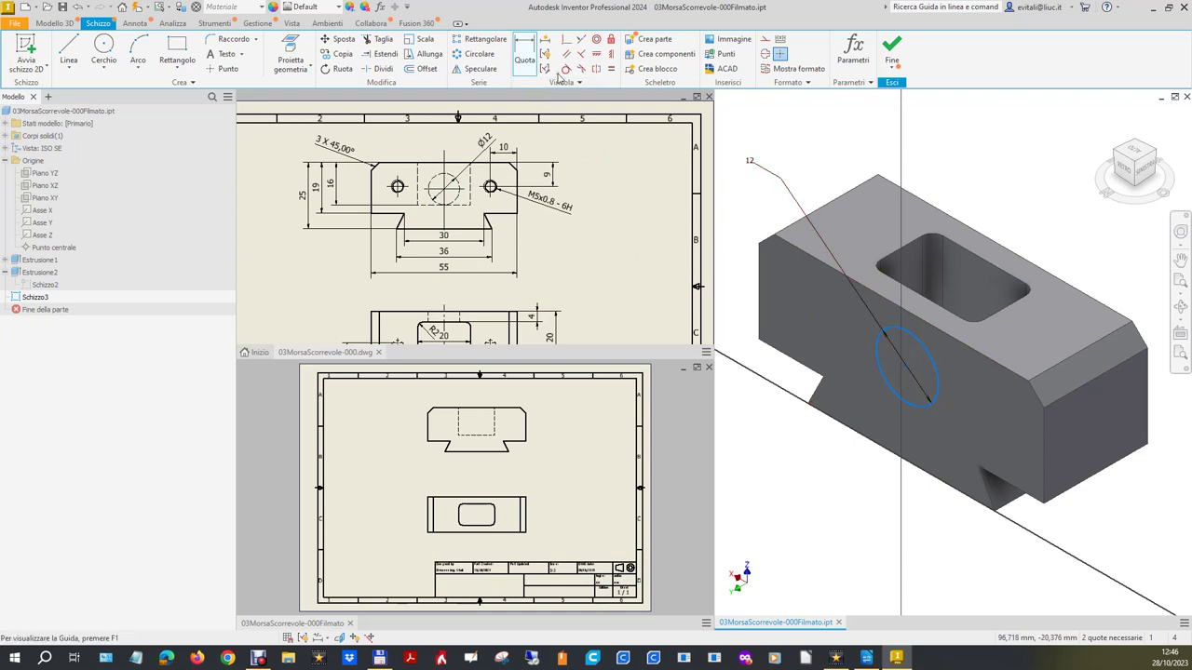
- Align the circle's centre vertically with the bottom edge point
{"action": "left_click", "coordinate": [564, 39]}
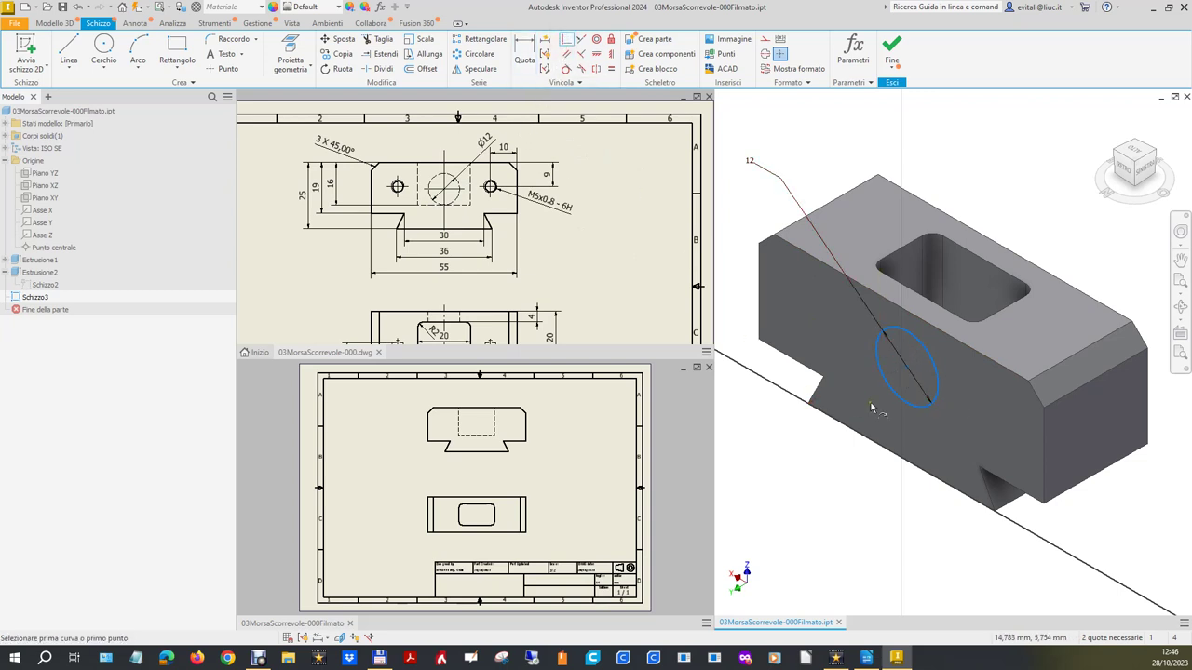
{"action": "left_click", "coordinate": [908, 372]}
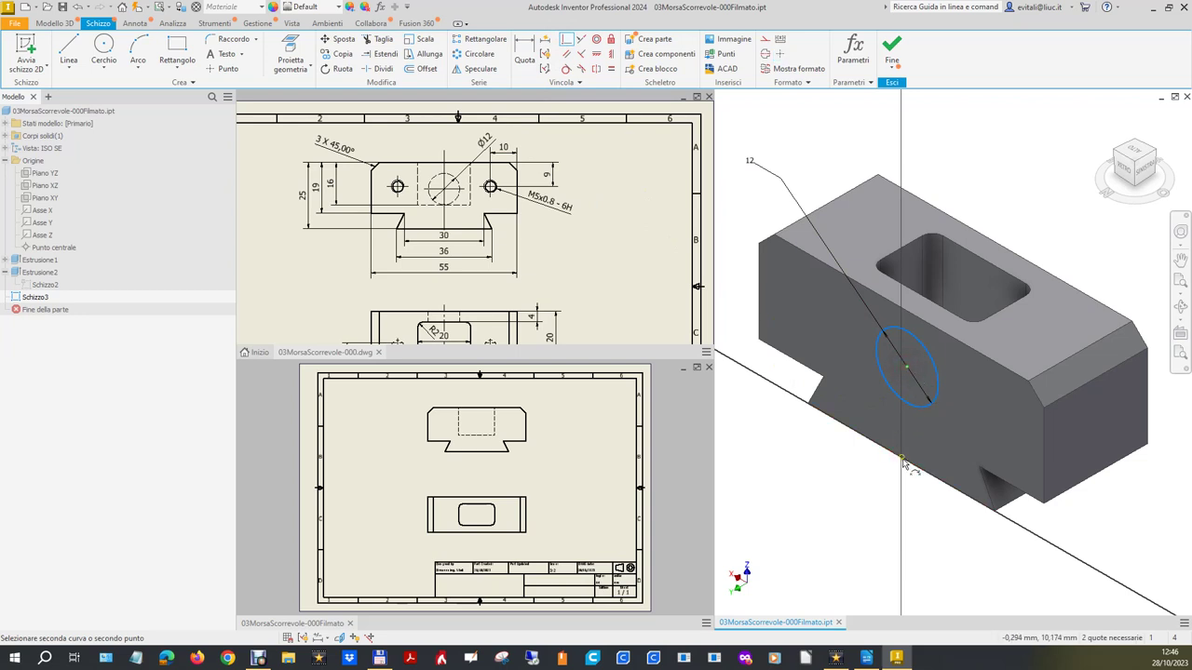
{"action": "left_click", "coordinate": [902, 460]}
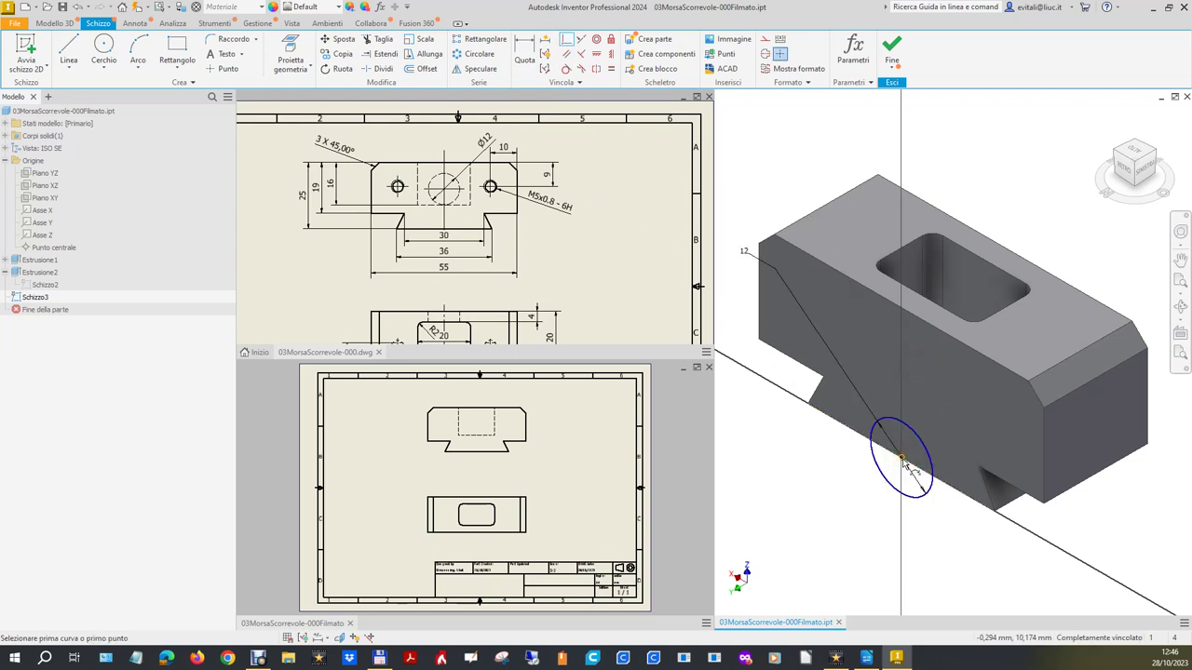
{"action": "left_click", "coordinate": [80, 8]}
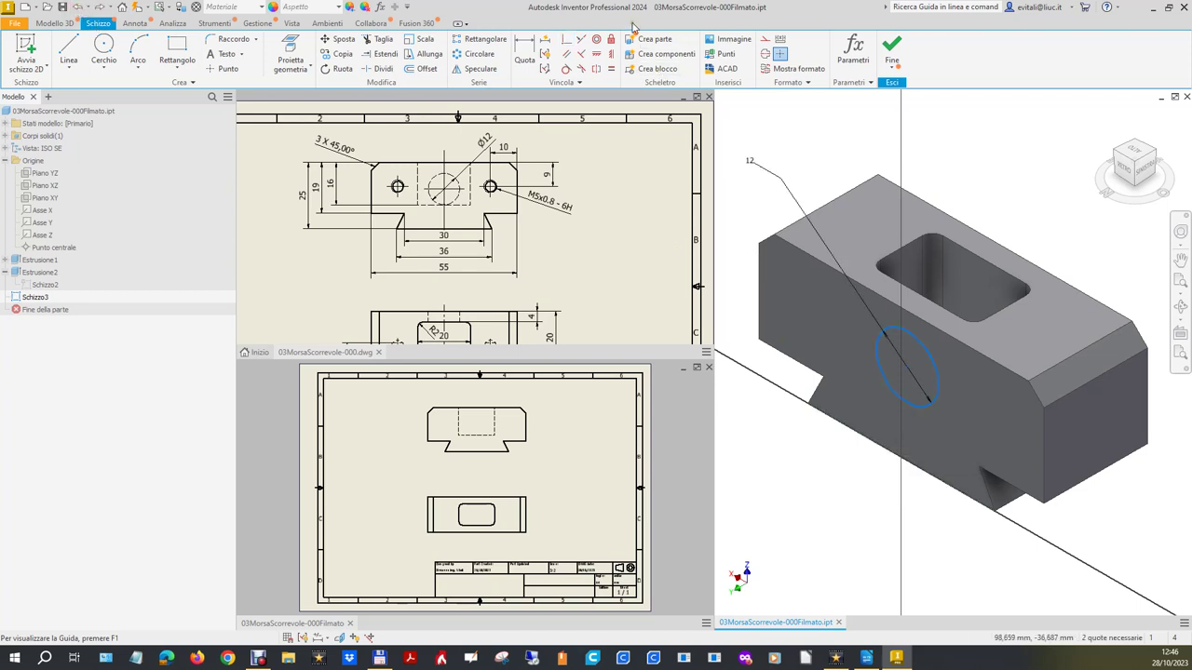
{"action": "left_click", "coordinate": [611, 56]}
{"action": "left_click", "coordinate": [908, 369]}
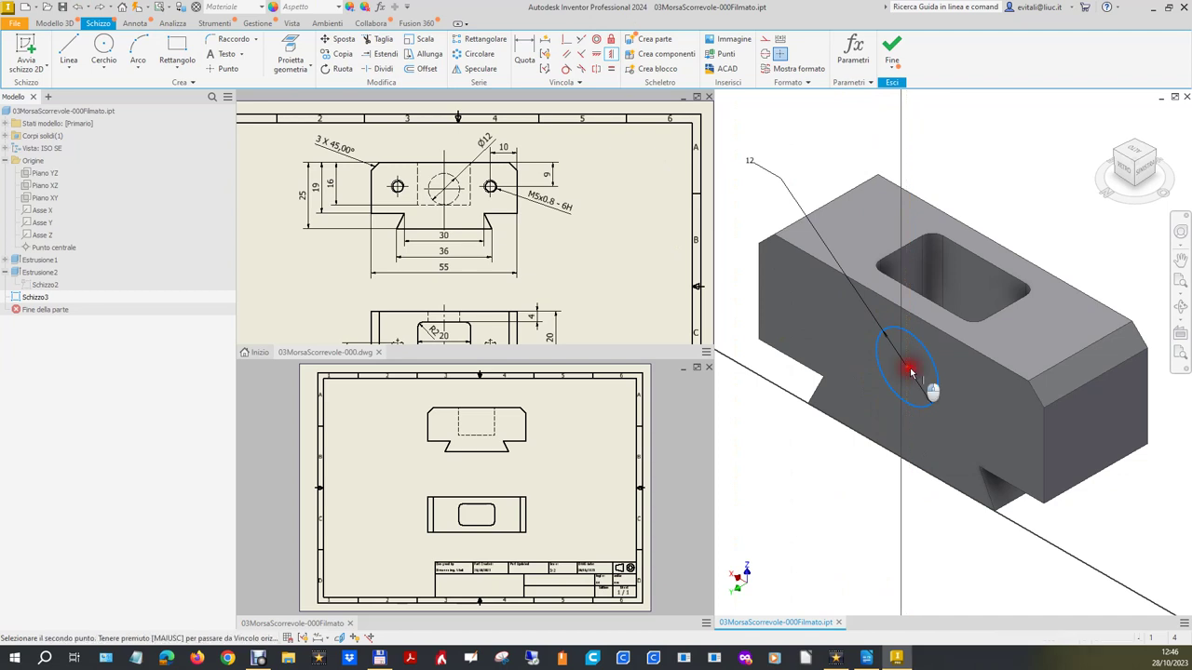
{"action": "left_click", "coordinate": [901, 460]}
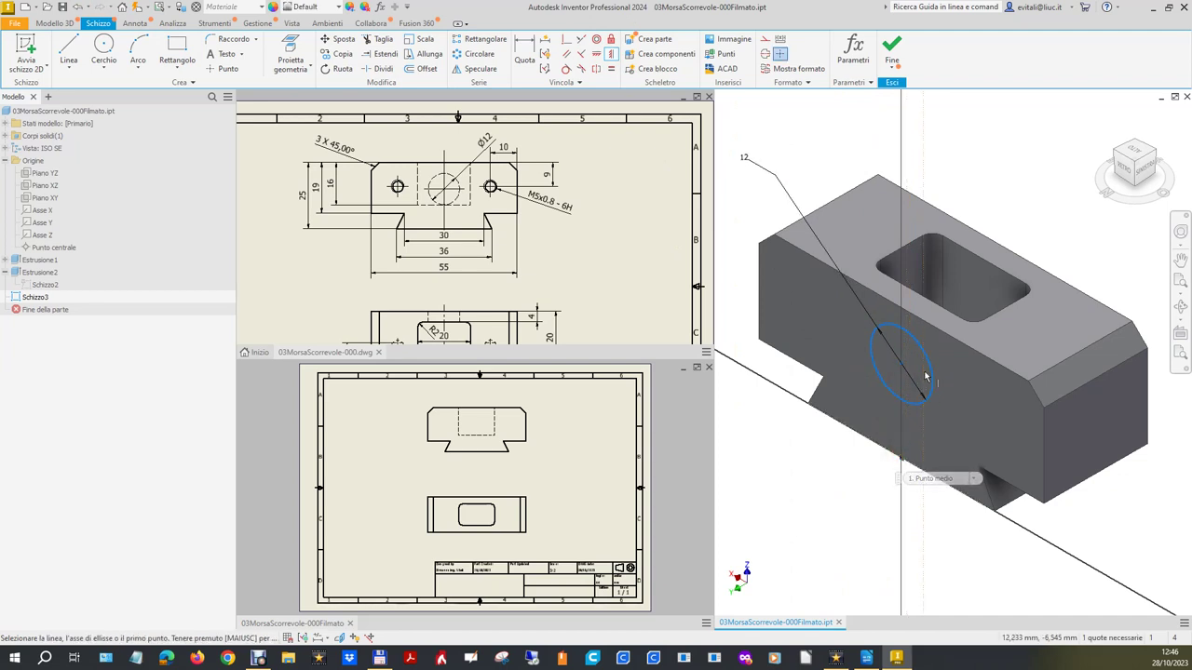
{"action": "key", "text": "Escape"}
- Make the ellipse tangent to the line and finish the sketch
{"action": "left_click", "coordinate": [289, 56]}
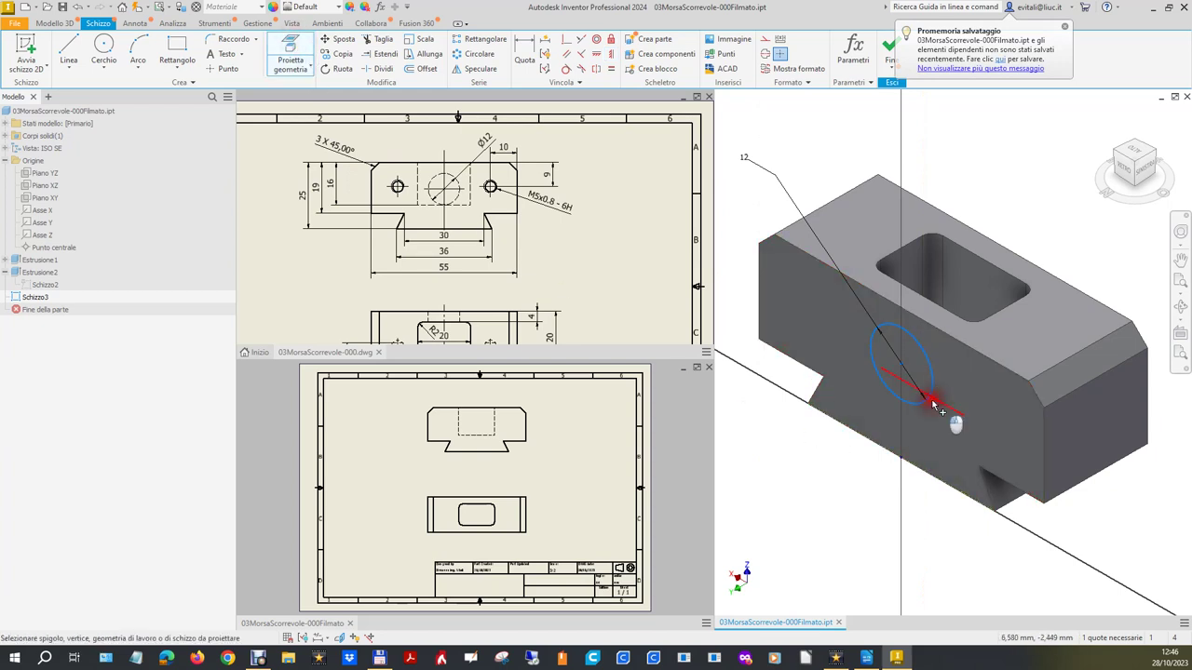
{"action": "key", "text": "Escape"}
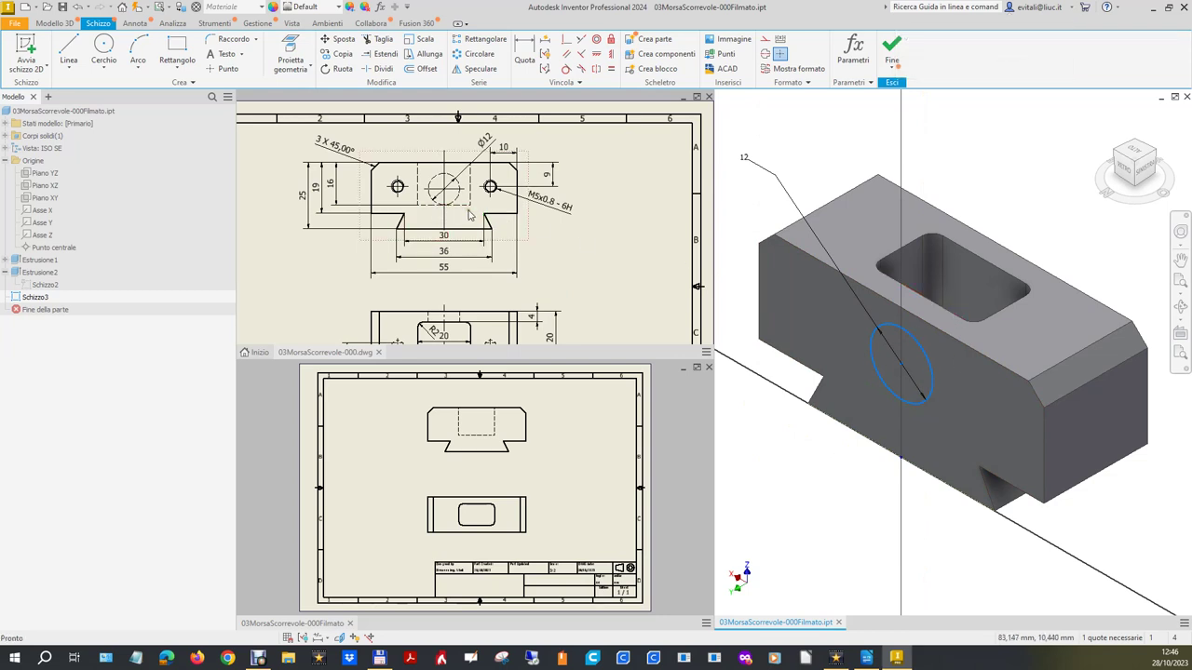
{"action": "left_click", "coordinate": [562, 71]}
{"action": "left_click", "coordinate": [918, 406]}
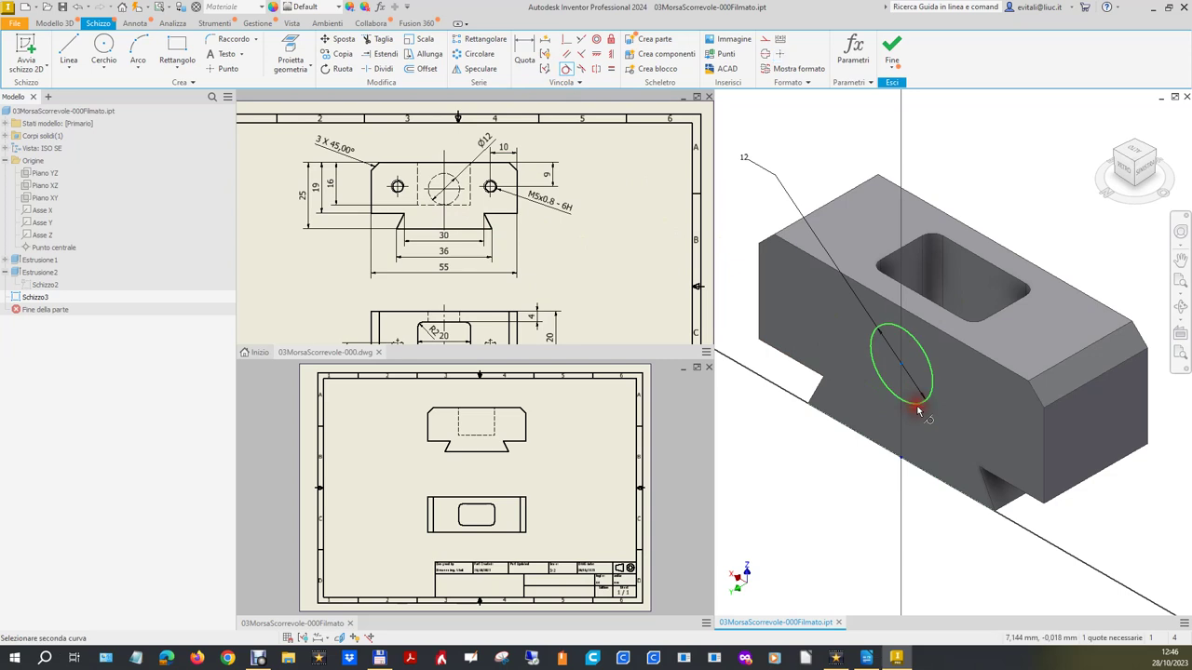
{"action": "left_click", "coordinate": [919, 417]}
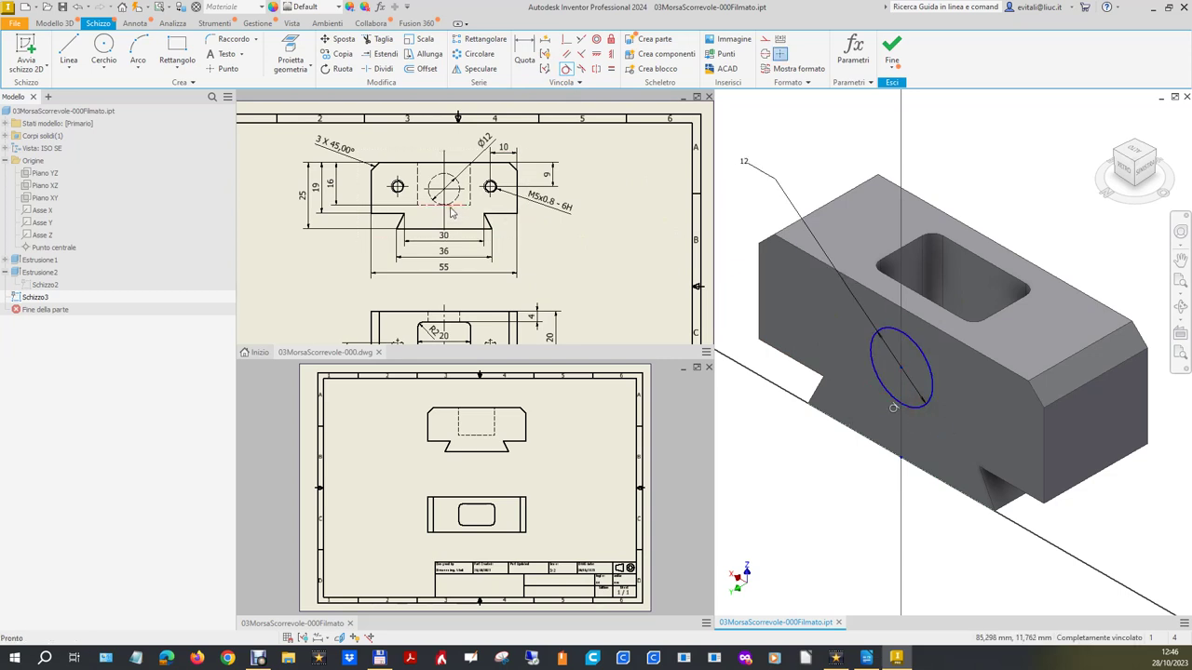
{"action": "scroll", "coordinate": [451, 213], "scroll_direction": "up", "scroll_amount": 5}
{"action": "scroll", "coordinate": [451, 213], "scroll_direction": "down", "scroll_amount": 2}
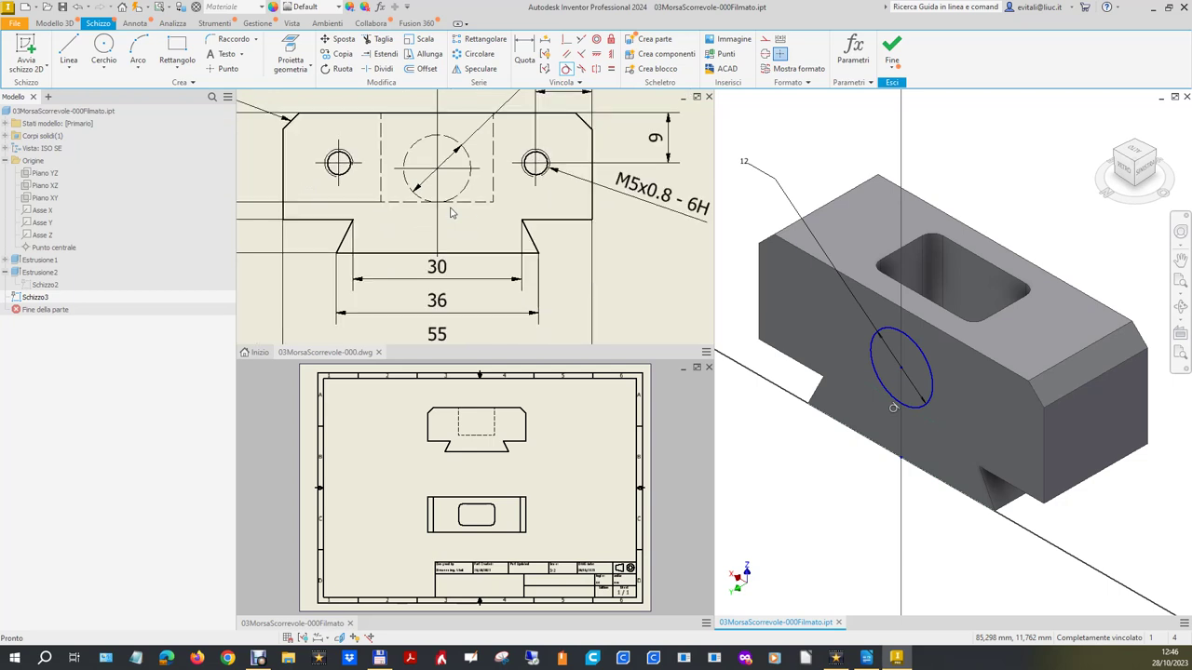
{"action": "scroll", "coordinate": [451, 214], "scroll_direction": "down", "scroll_amount": 2}
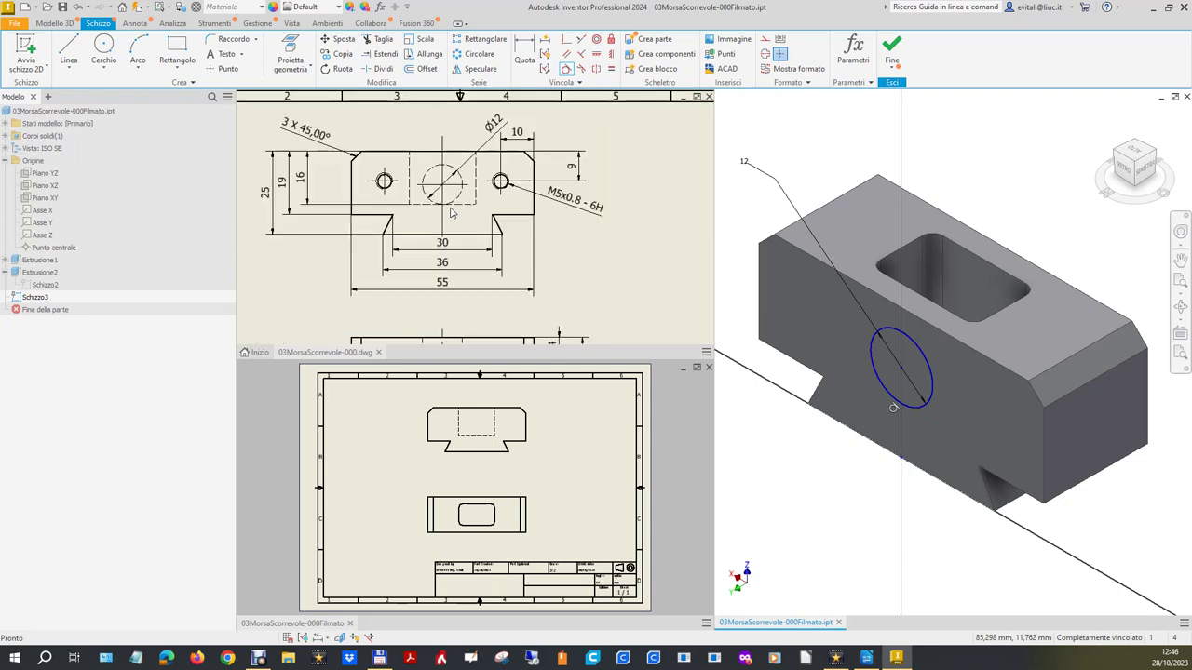
{"action": "left_click", "coordinate": [892, 49]}
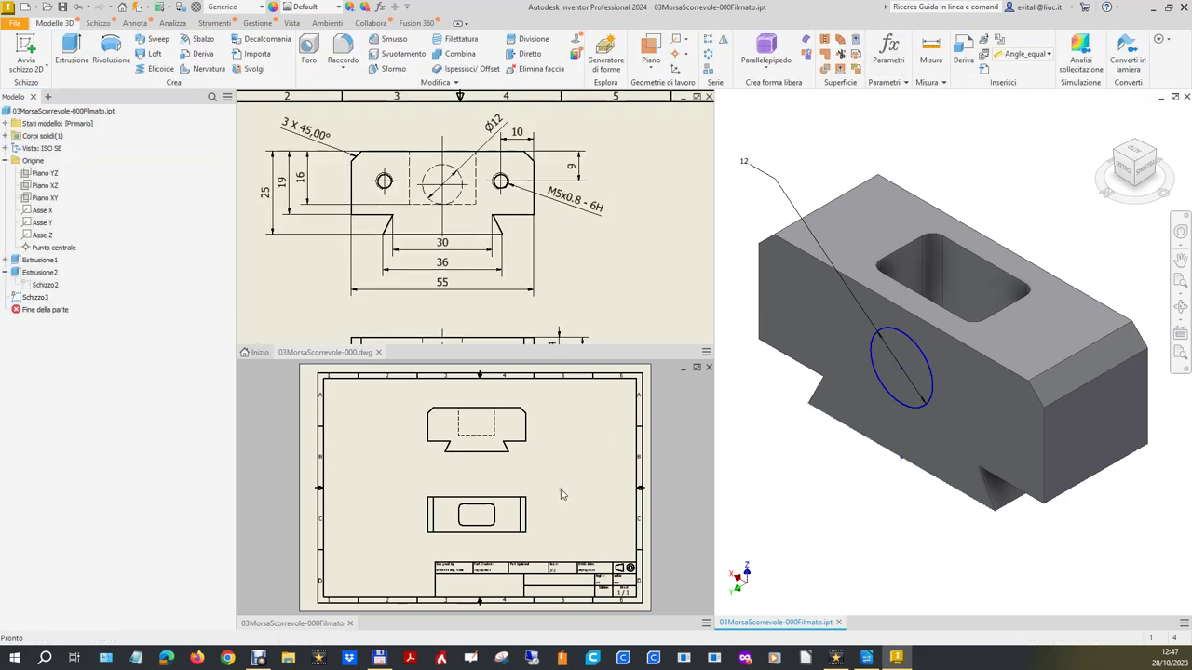
{"action": "left_click", "coordinate": [584, 252]}
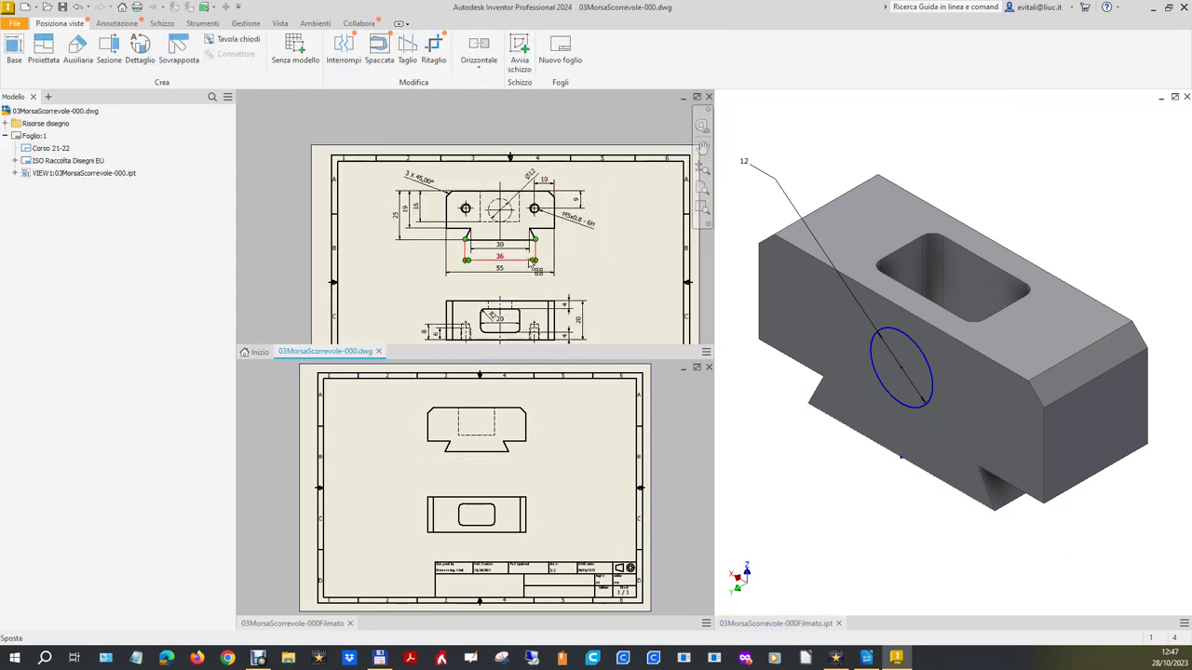
{"action": "scroll", "coordinate": [508, 333], "scroll_direction": "up", "scroll_amount": 3}
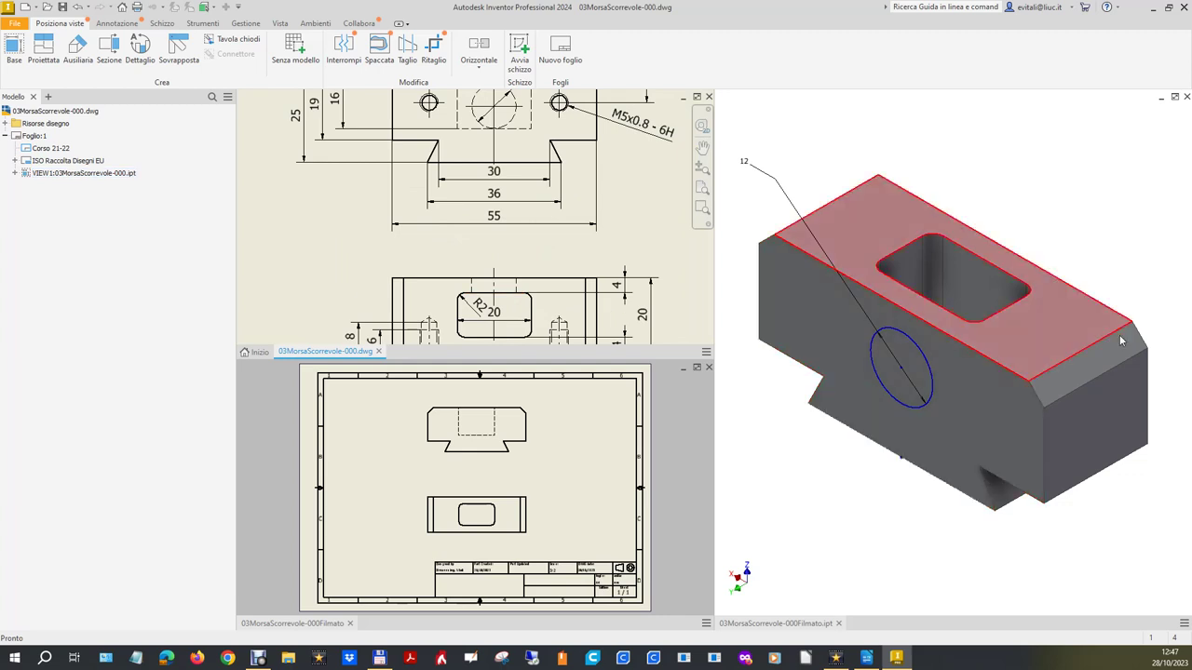
{"action": "left_click", "coordinate": [1117, 142]}
{"action": "left_click", "coordinate": [1110, 151]}
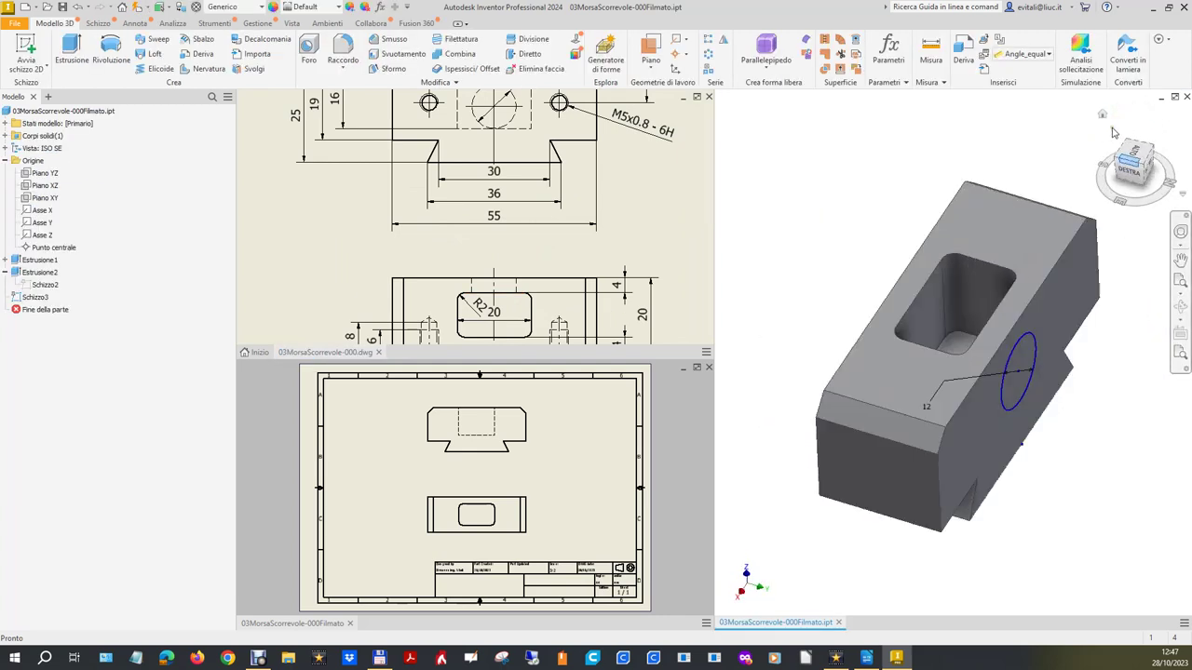
{"action": "left_click", "coordinate": [1102, 117]}
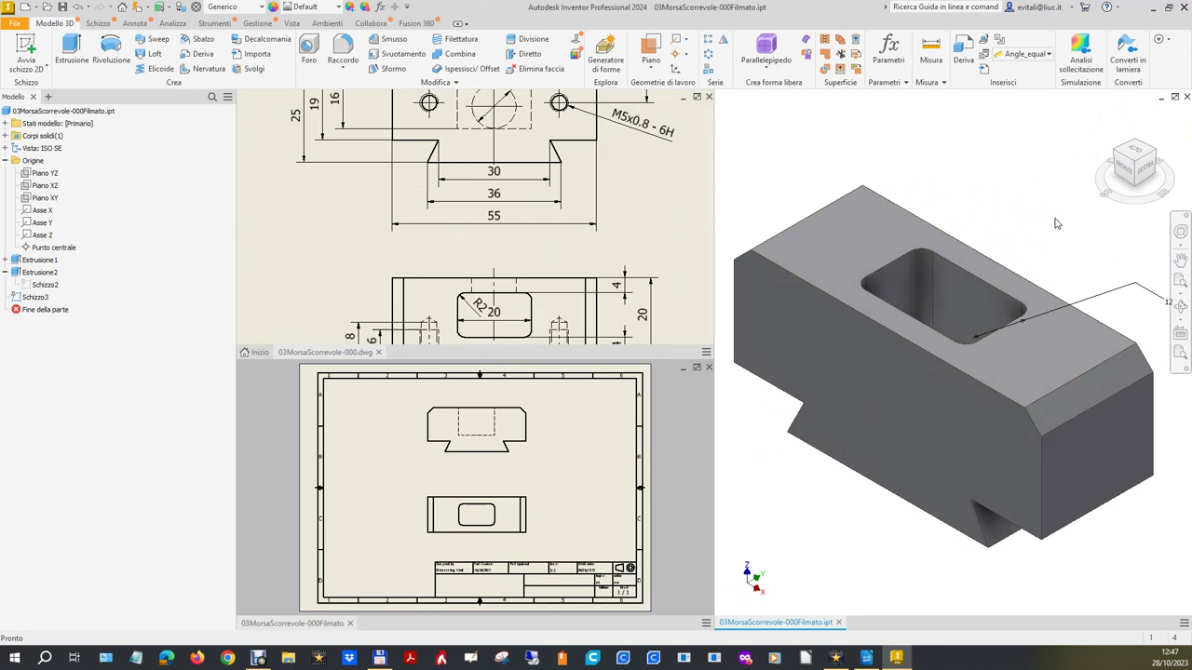
{"action": "left_click", "coordinate": [1153, 152]}
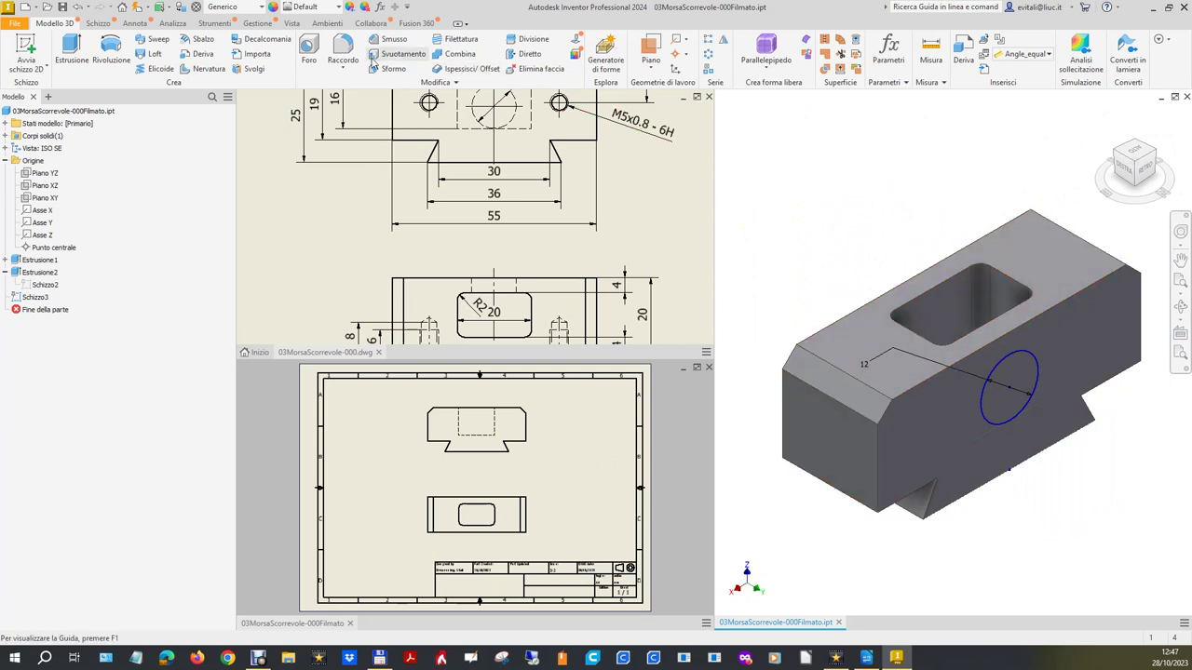
{"action": "left_click", "coordinate": [71, 48]}
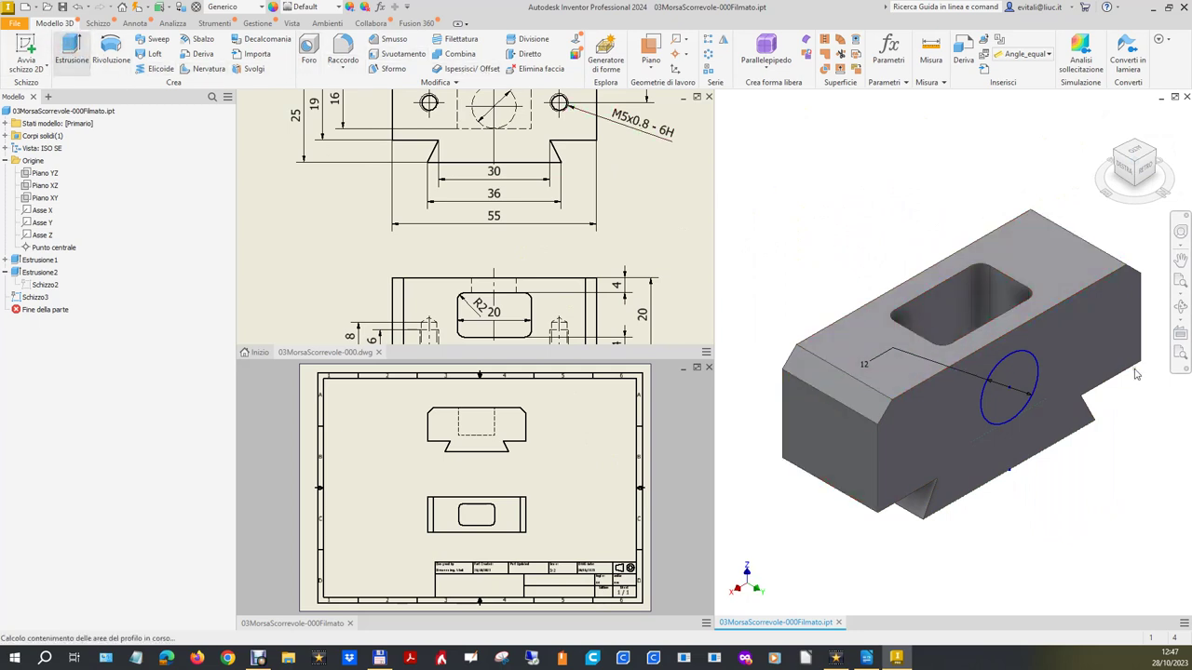
- Extrude-cut the 12 mm side hole up to the pocket's inner wall, then view the drawing
{"action": "left_click", "coordinate": [416, 289]}
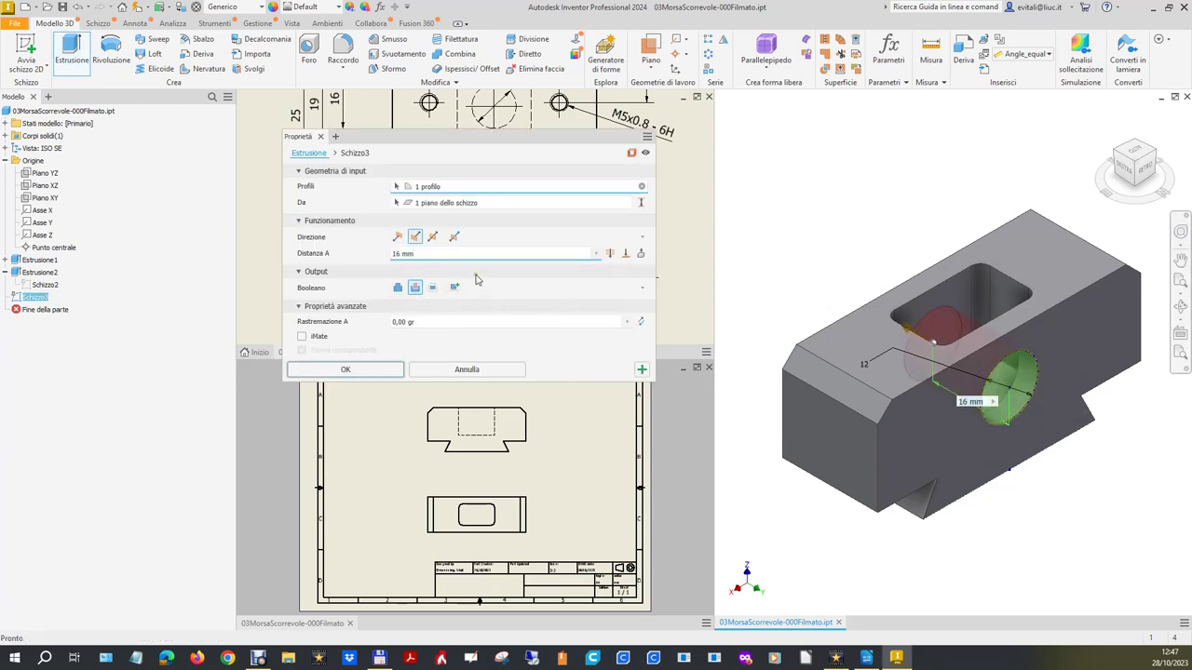
{"action": "left_click", "coordinate": [625, 256]}
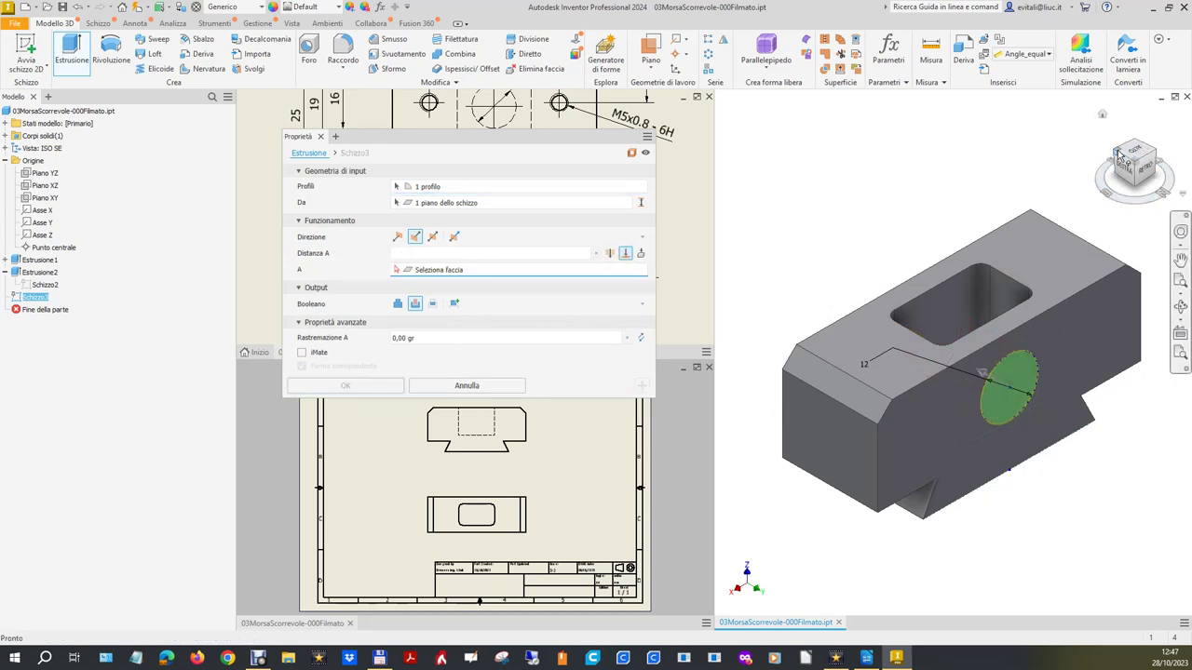
{"action": "left_click", "coordinate": [1117, 153]}
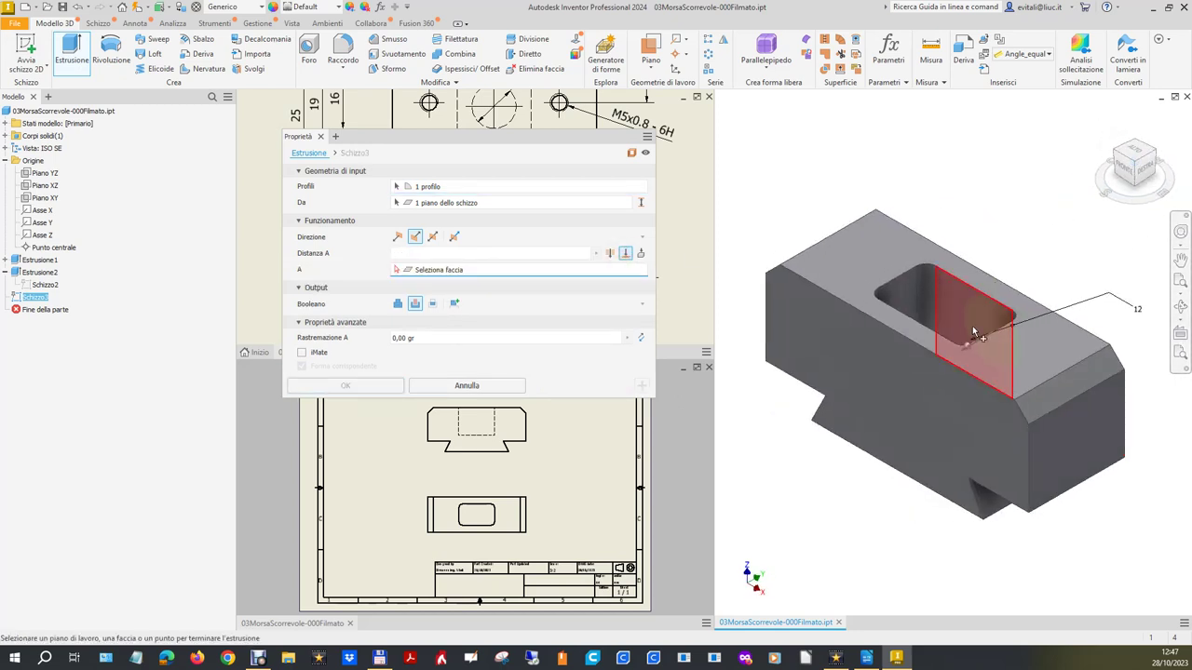
{"action": "left_click", "coordinate": [974, 333]}
{"action": "left_click", "coordinate": [392, 384]}
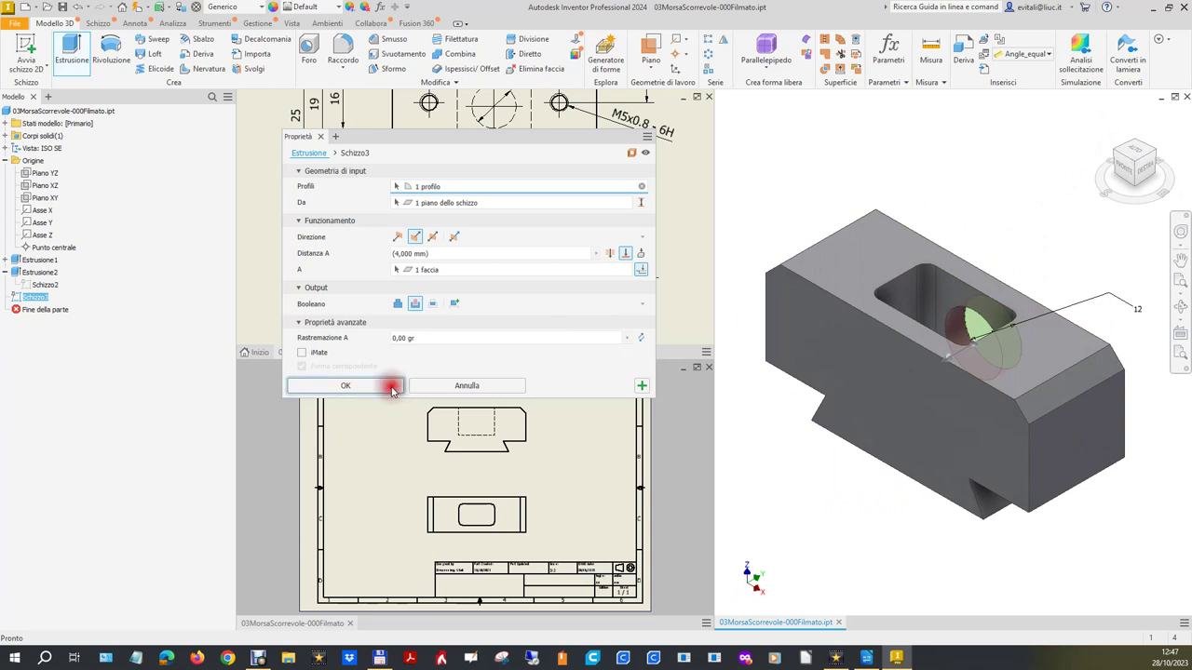
{"action": "left_click", "coordinate": [598, 453]}
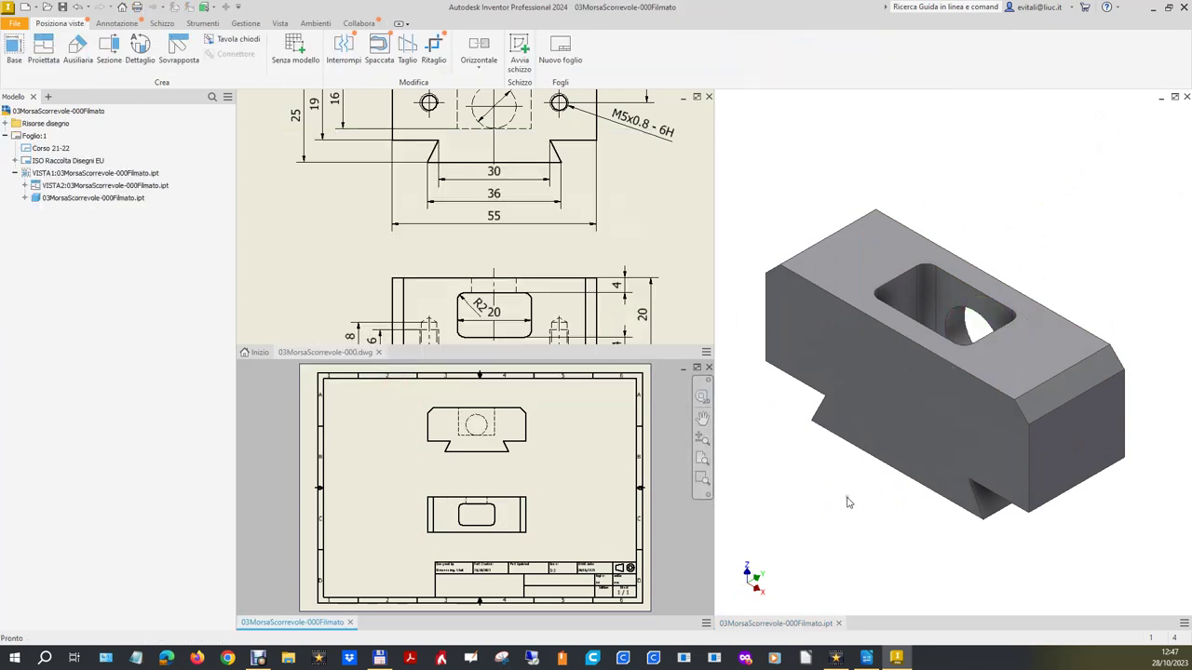
- Zoom through the drawing views to inspect the new hole, then reactivate 03MorsaScorrevole-000Filmato.ipt
{"action": "scroll", "coordinate": [841, 514], "scroll_direction": "up", "scroll_amount": 3}
{"action": "scroll", "coordinate": [833, 516], "scroll_direction": "down", "scroll_amount": 3}
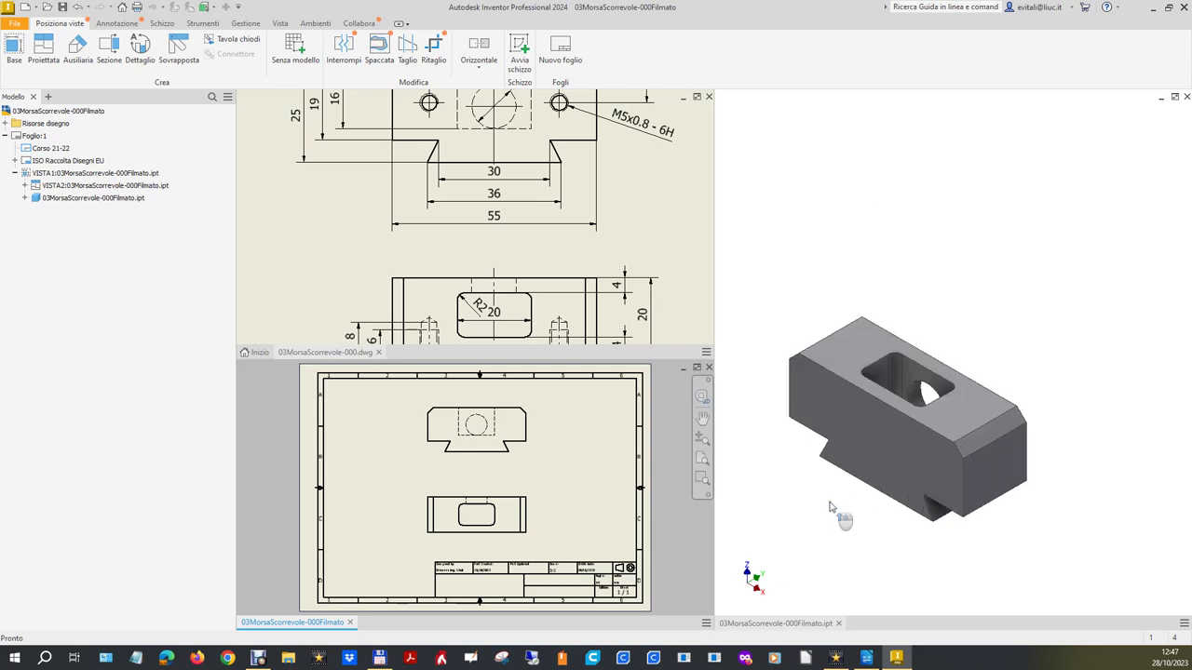
{"action": "scroll", "coordinate": [833, 517], "scroll_direction": "down", "scroll_amount": 2}
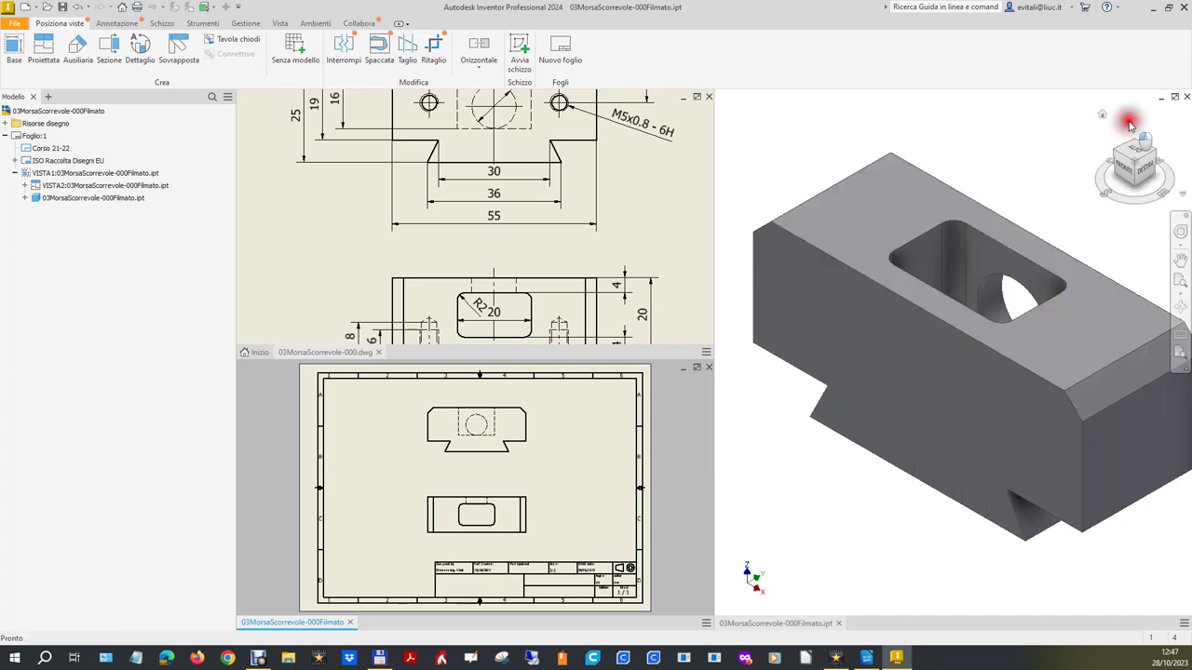
{"action": "left_click", "coordinate": [1101, 115]}
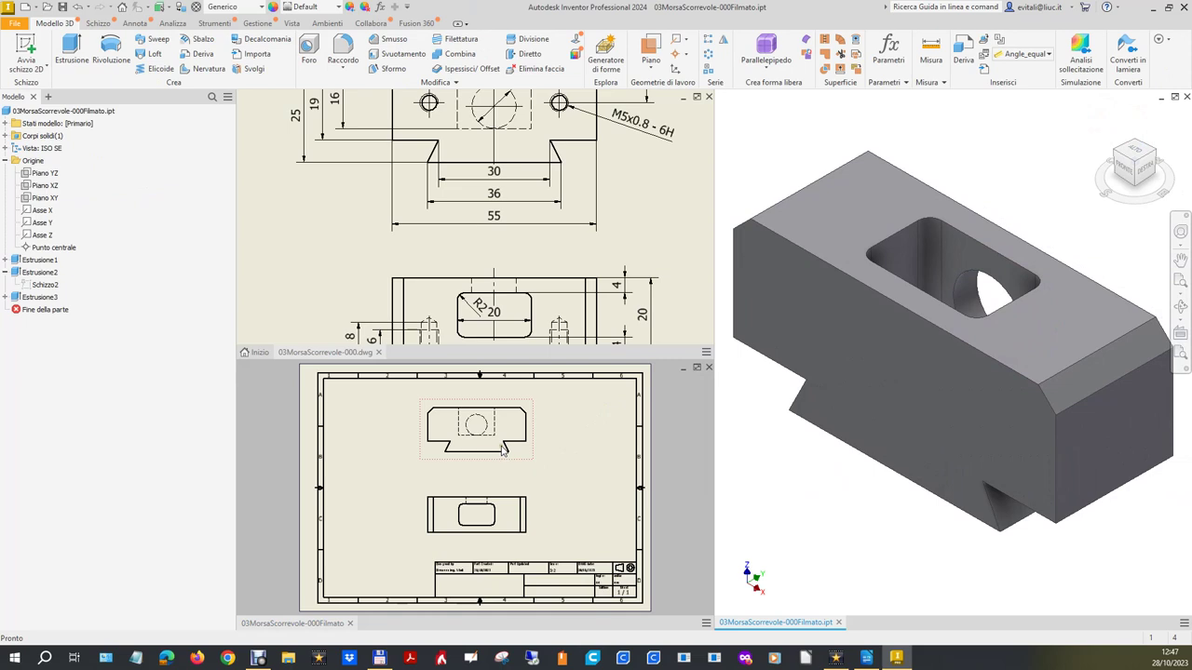
{"action": "scroll", "coordinate": [479, 267], "scroll_direction": "up", "scroll_amount": 3}
{"action": "scroll", "coordinate": [535, 153], "scroll_direction": "down", "scroll_amount": 3}
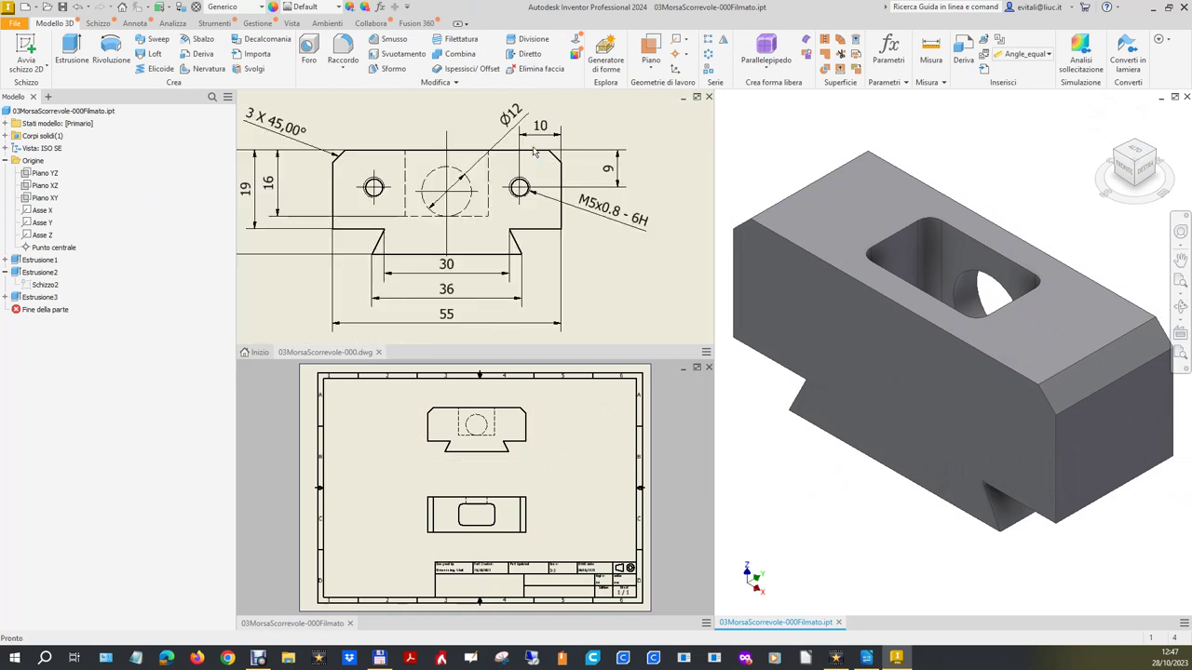
{"action": "scroll", "coordinate": [526, 390], "scroll_direction": "down", "scroll_amount": 3}
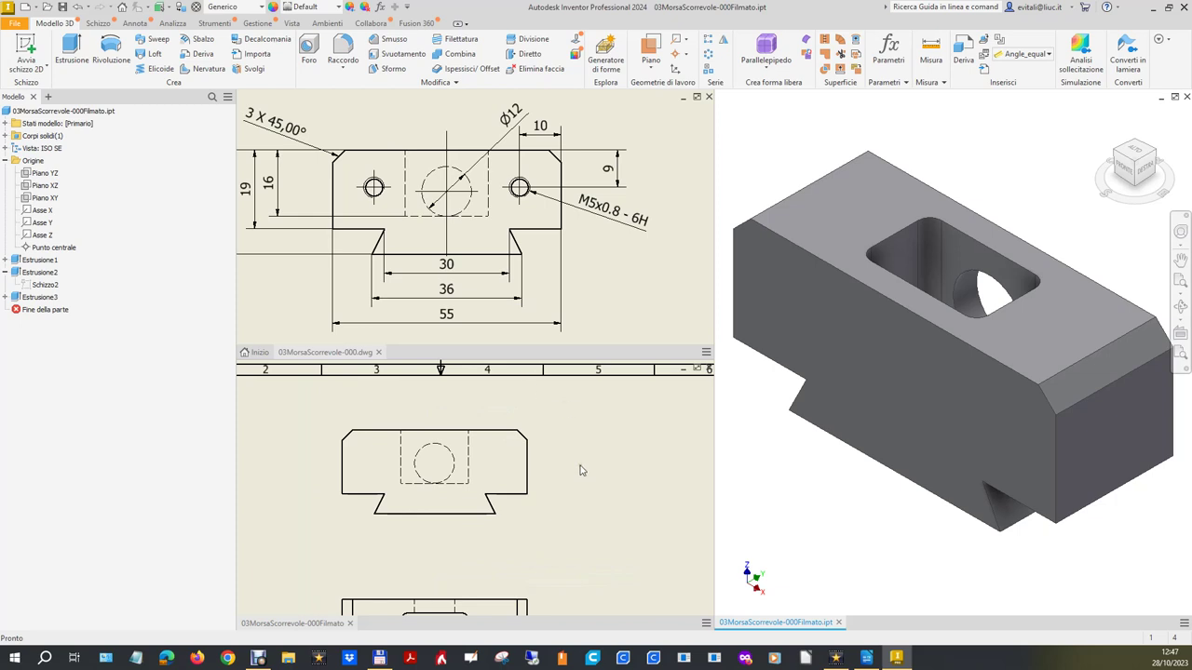
{"action": "scroll", "coordinate": [579, 471], "scroll_direction": "up", "scroll_amount": 3}
{"action": "scroll", "coordinate": [565, 268], "scroll_direction": "up", "scroll_amount": 3}
{"action": "scroll", "coordinate": [565, 268], "scroll_direction": "up", "scroll_amount": 2}
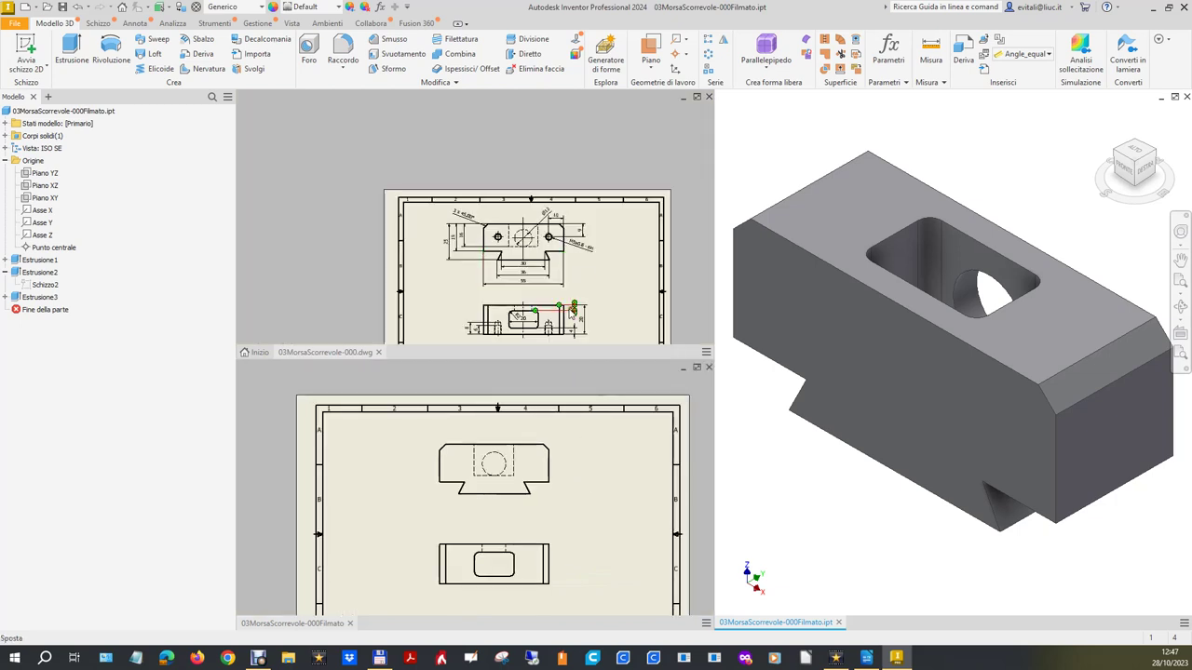
{"action": "scroll", "coordinate": [559, 303], "scroll_direction": "up", "scroll_amount": 2}
{"action": "scroll", "coordinate": [563, 298], "scroll_direction": "down", "scroll_amount": 2}
{"action": "scroll", "coordinate": [562, 323], "scroll_direction": "down", "scroll_amount": 2}
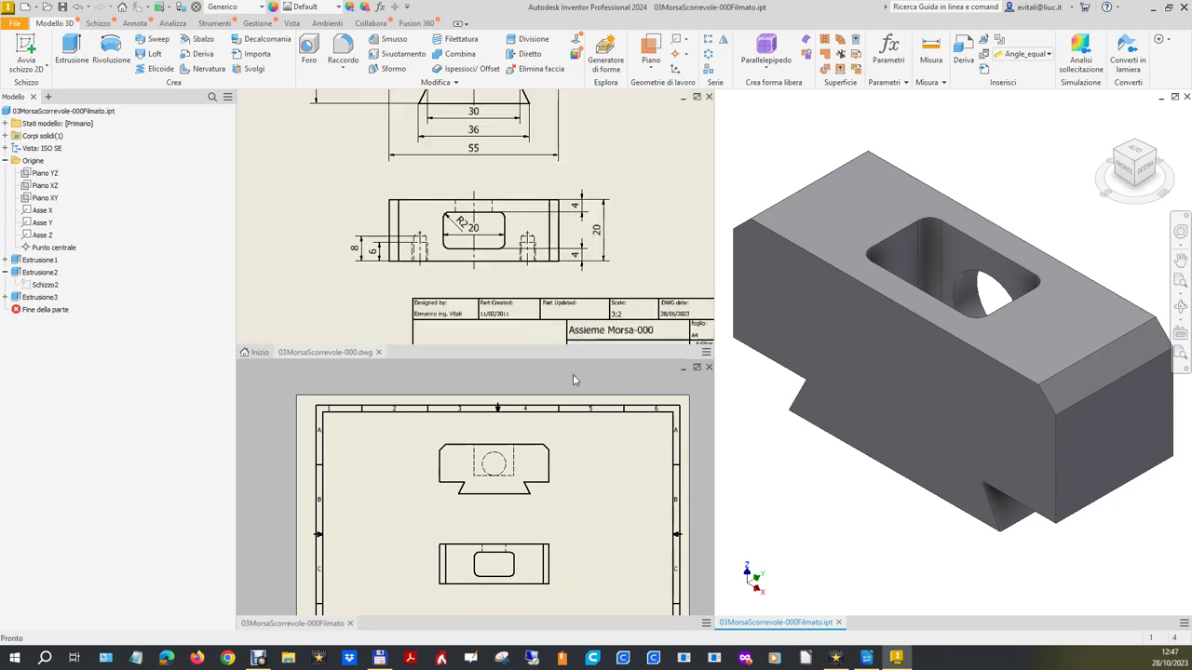
{"action": "left_click", "coordinate": [596, 500]}
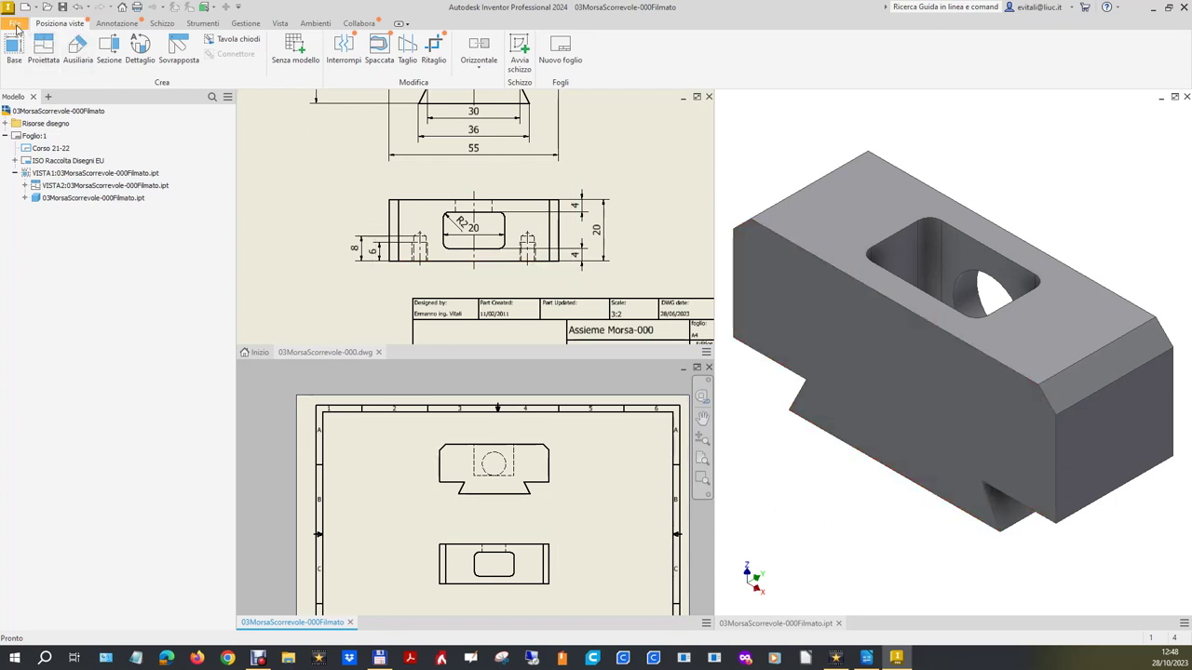
{"action": "left_click", "coordinate": [755, 479]}
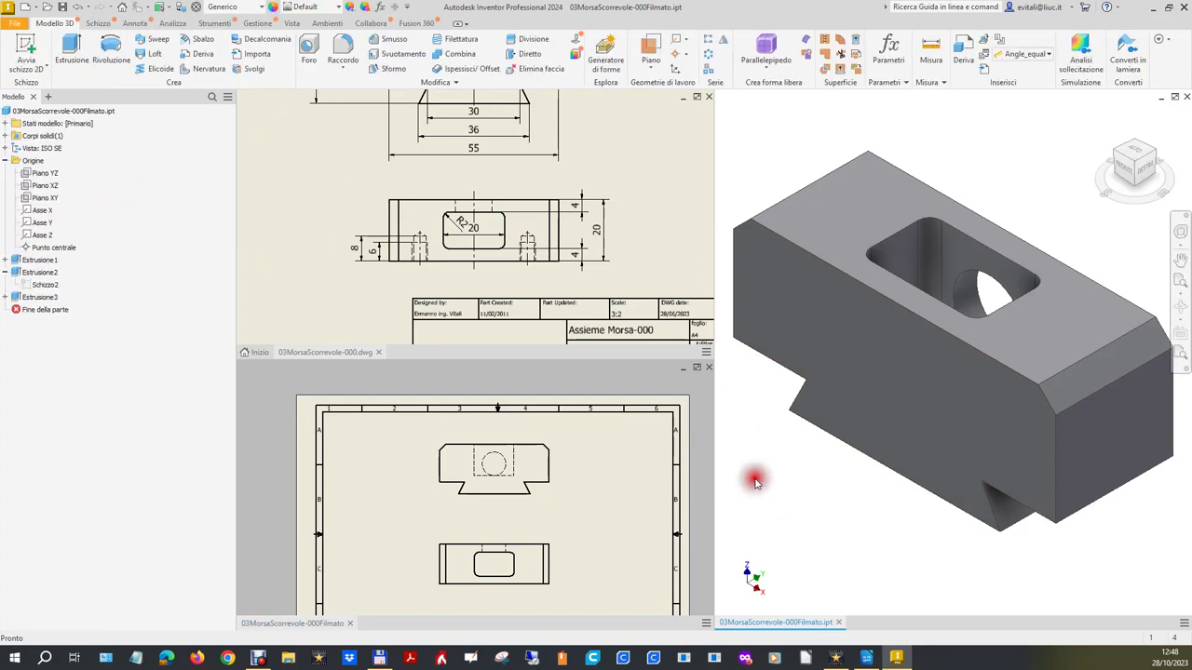
- Start a sketch on the block's front face and place the hole centre points
{"action": "left_click", "coordinate": [885, 352]}
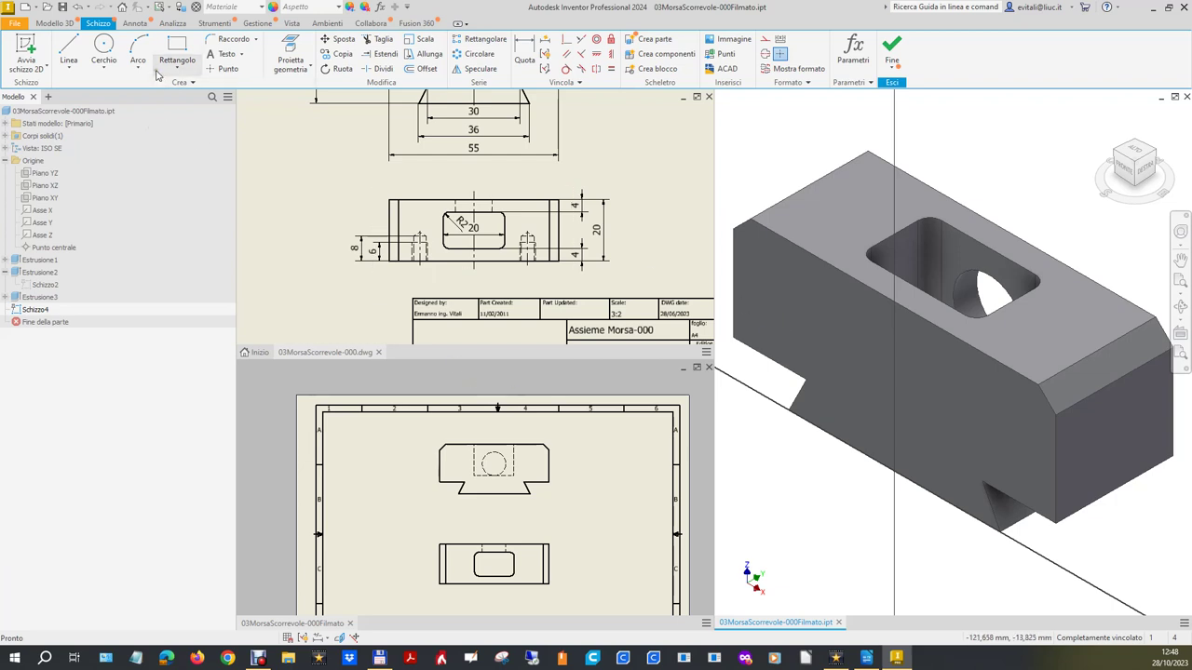
{"action": "left_click", "coordinate": [216, 70]}
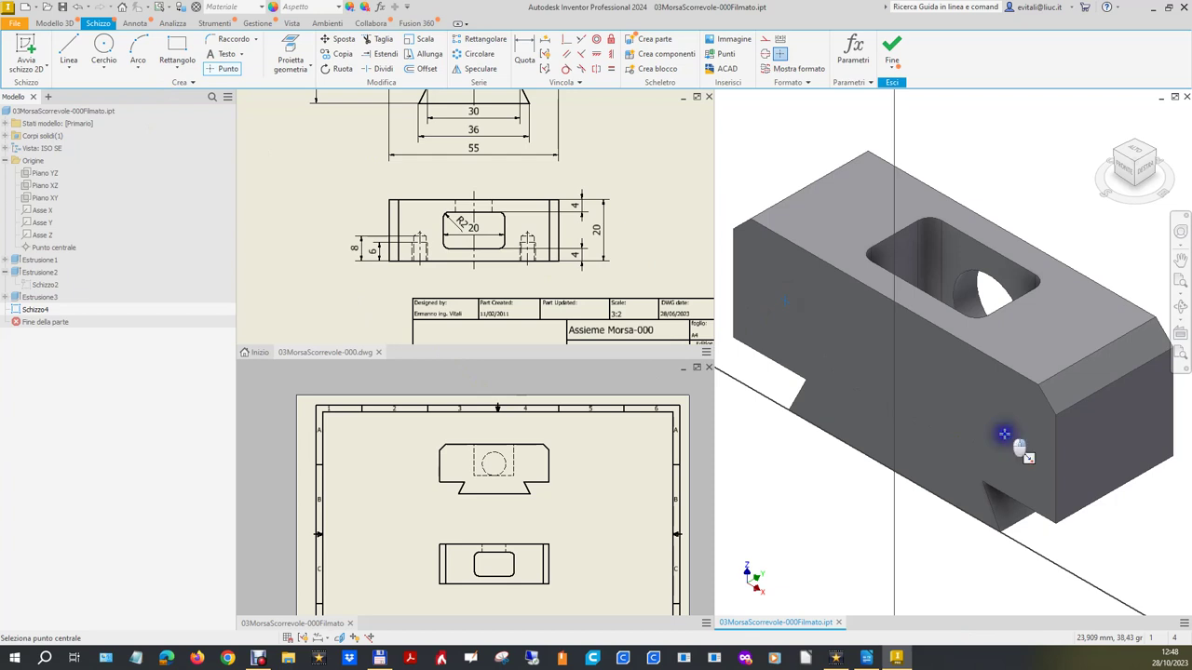
{"action": "right_click", "coordinate": [1004, 434]}
{"action": "left_click", "coordinate": [1037, 438]}
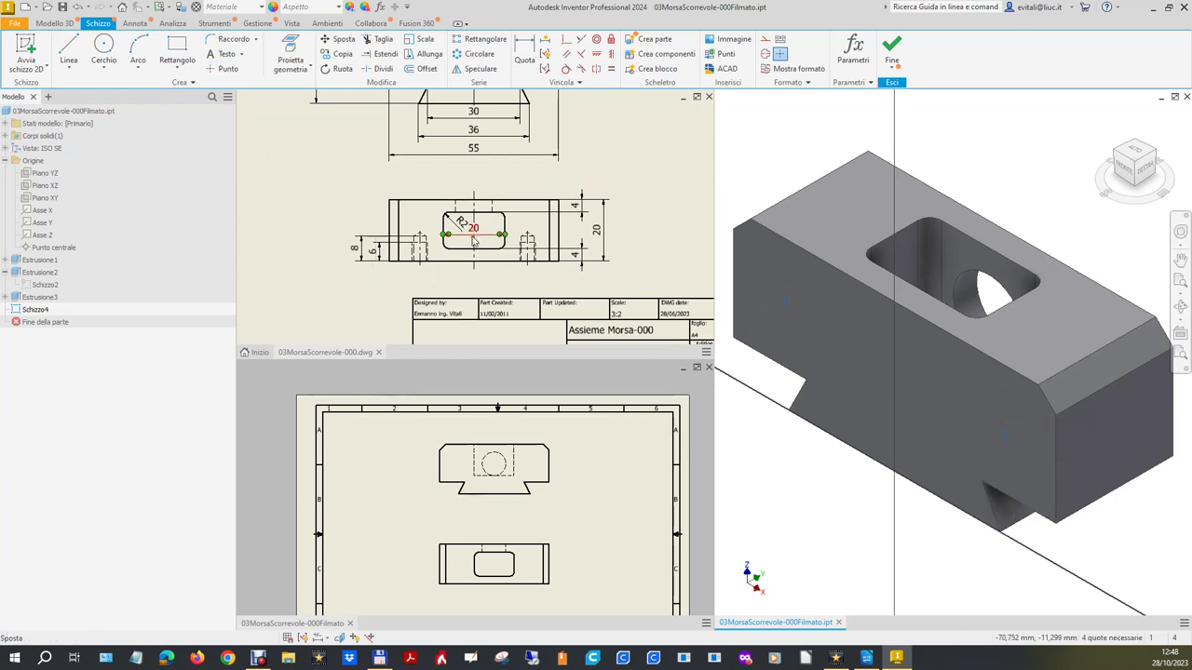
{"action": "scroll", "coordinate": [476, 239], "scroll_direction": "down", "scroll_amount": 5}
{"action": "scroll", "coordinate": [474, 155], "scroll_direction": "up", "scroll_amount": 5}
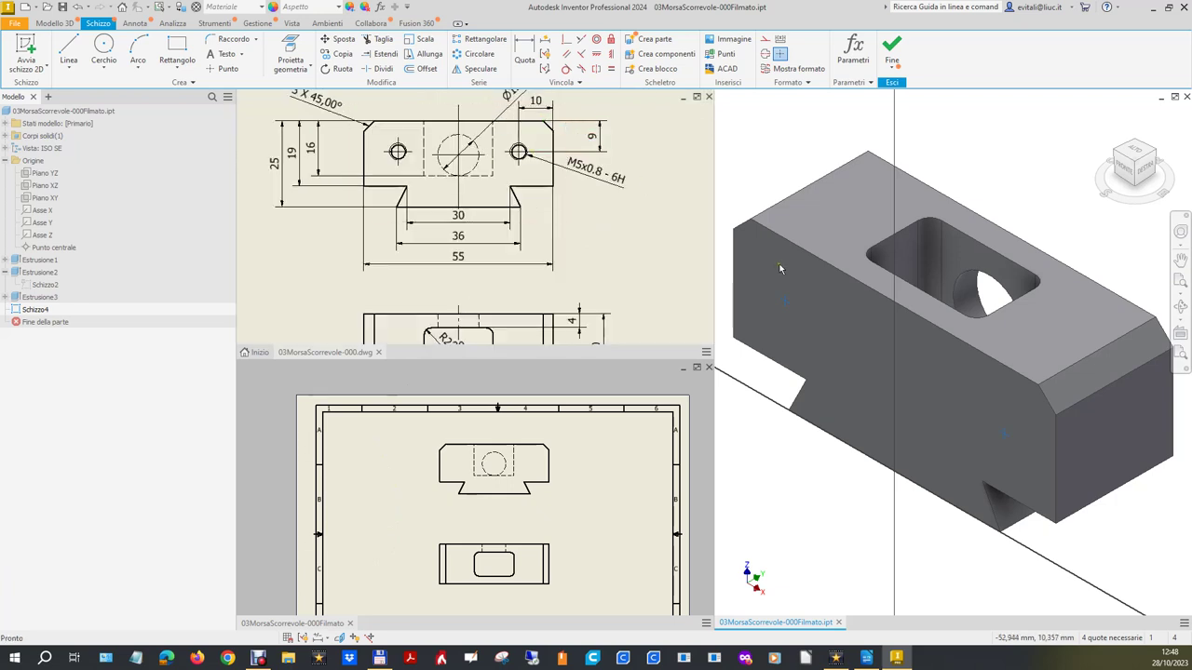
- Dimension each hole point 10 mm from its end edge, linking the second to the first
{"action": "left_click", "coordinate": [524, 60]}
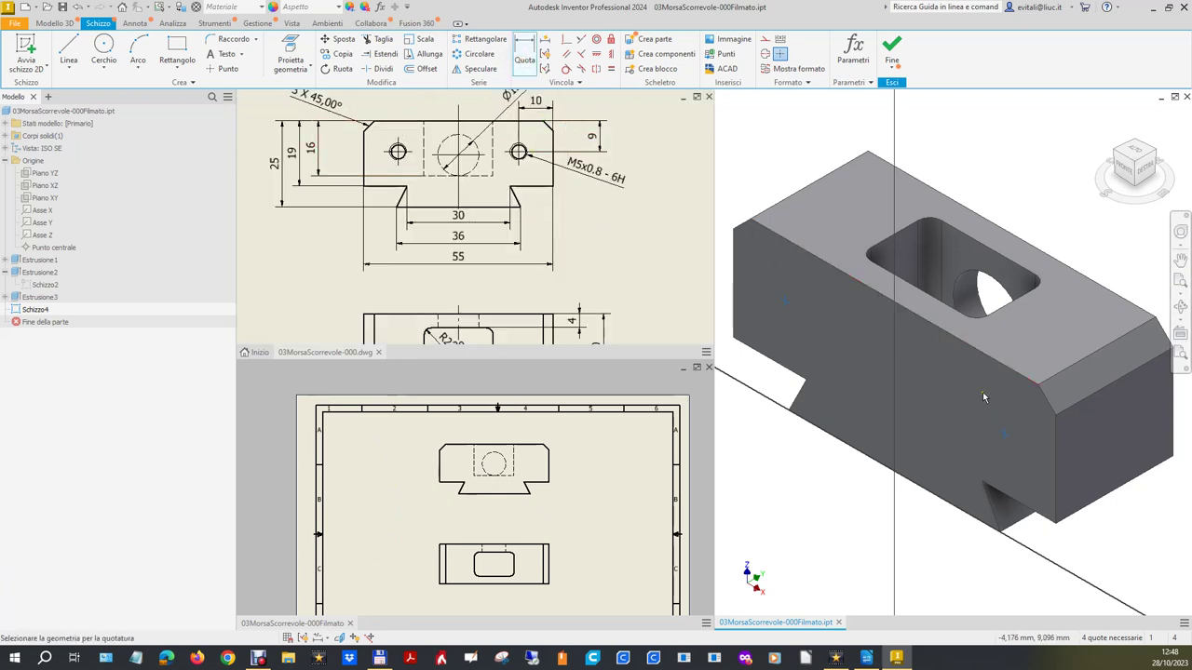
{"action": "left_click", "coordinate": [1004, 435]}
{"action": "left_click", "coordinate": [1057, 463]}
{"action": "left_click", "coordinate": [964, 566]}
{"action": "type", "text": "10"}
{"action": "key", "text": "Return"}
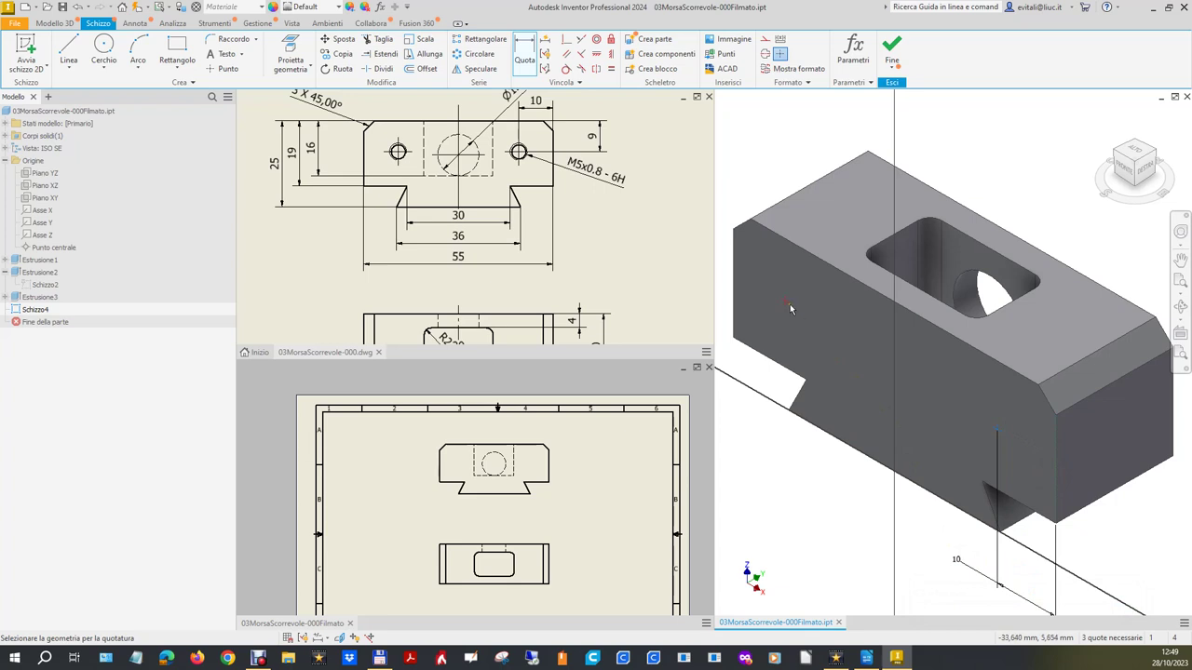
{"action": "left_click", "coordinate": [735, 308]}
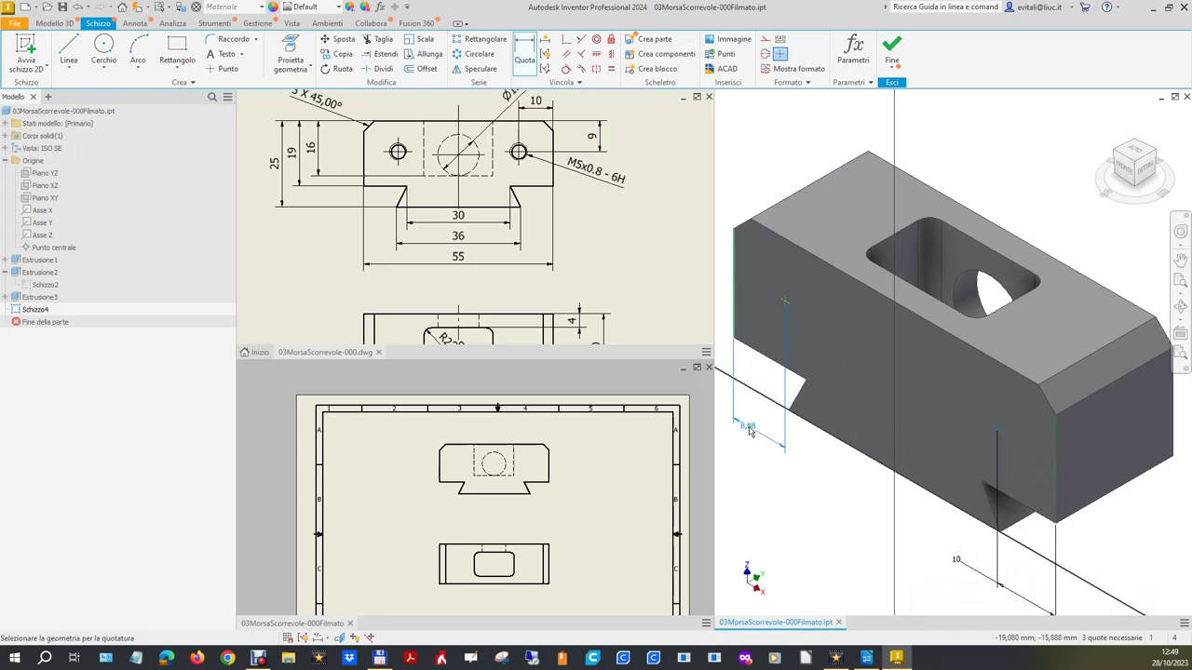
{"action": "left_click", "coordinate": [805, 488]}
{"action": "left_click", "coordinate": [954, 562]}
{"action": "left_click", "coordinate": [979, 538]}
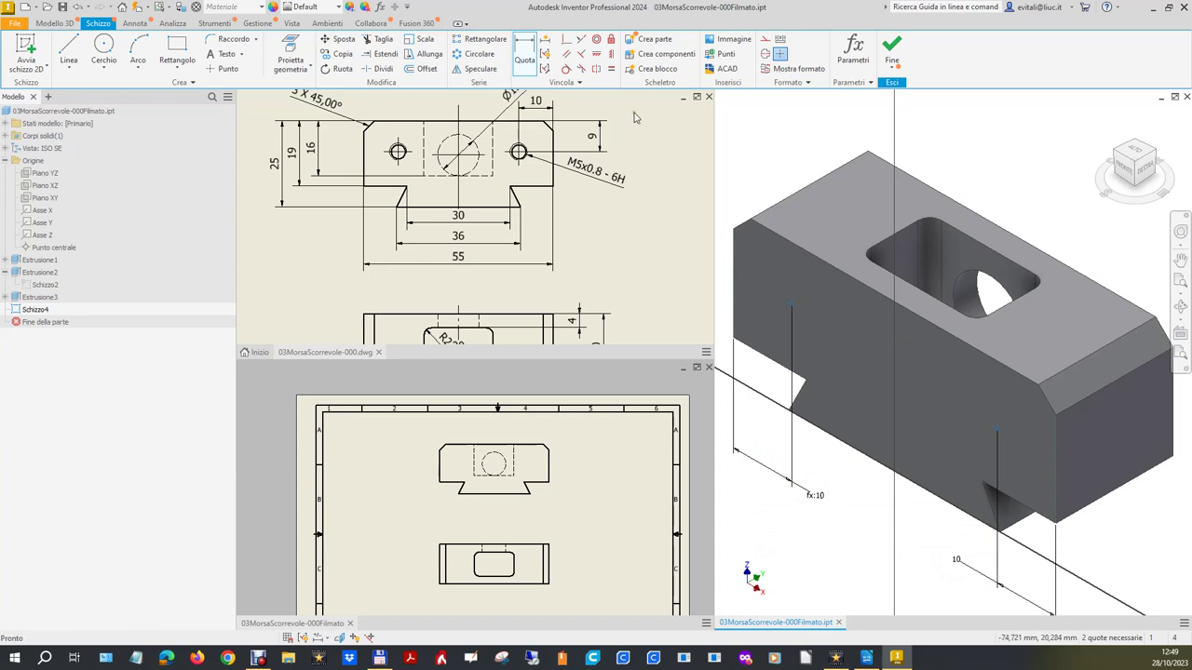
- Align the two hole centre points horizontally
{"action": "left_click", "coordinate": [522, 49]}
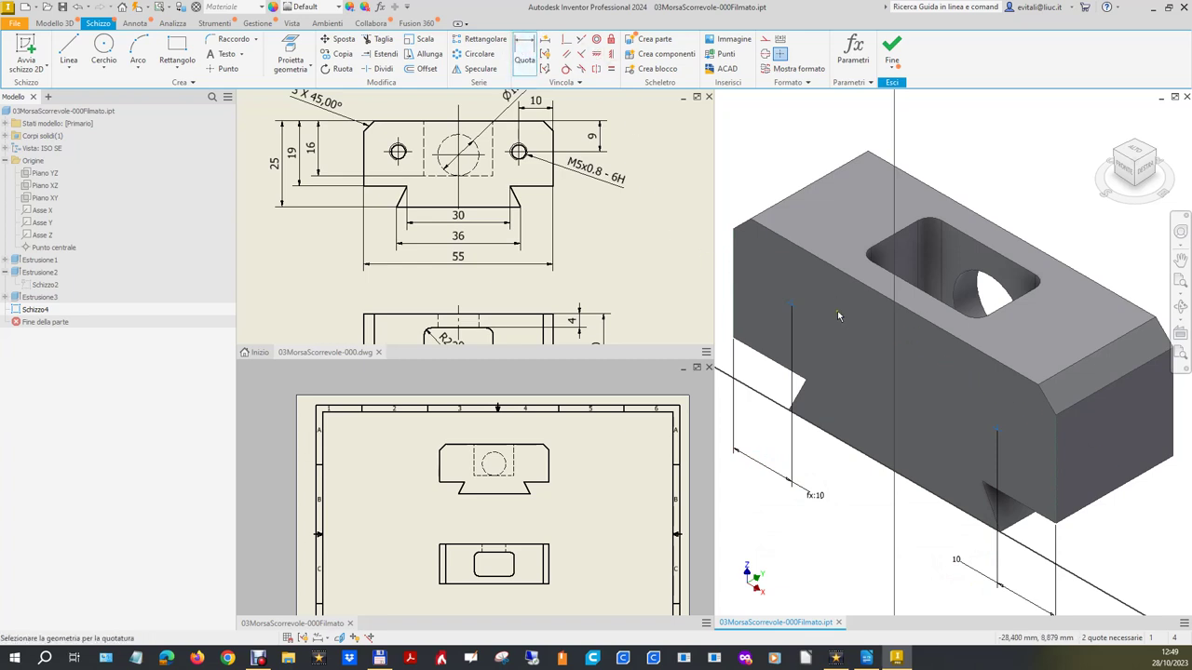
{"action": "left_click", "coordinate": [597, 53]}
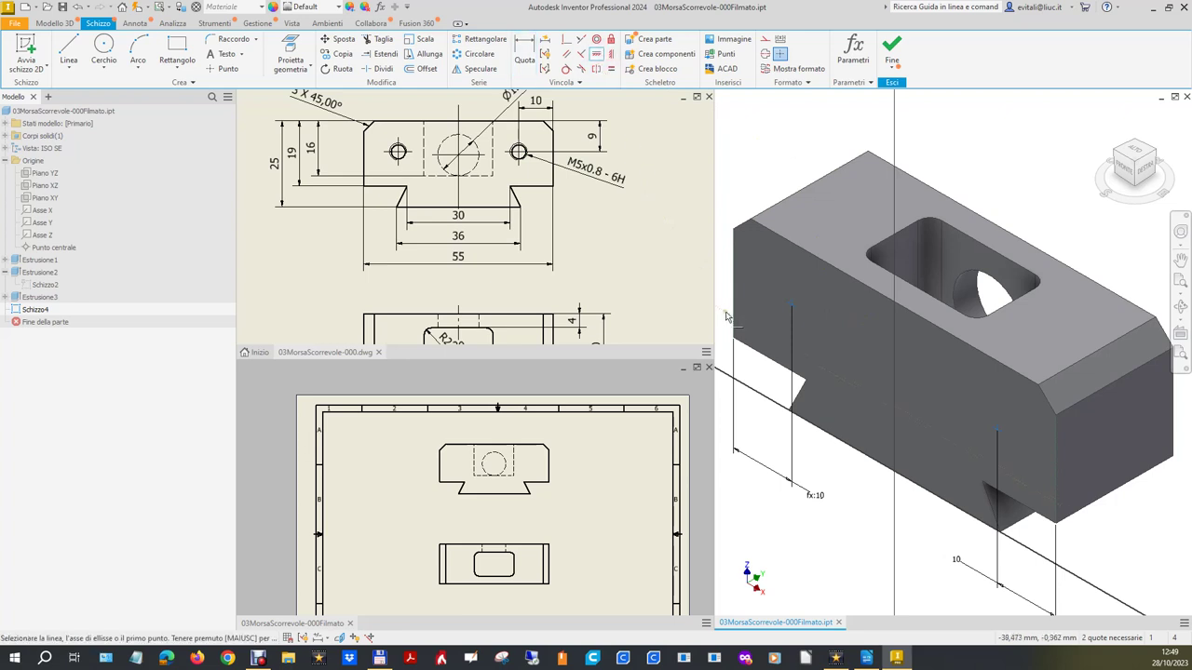
{"action": "left_click", "coordinate": [791, 308]}
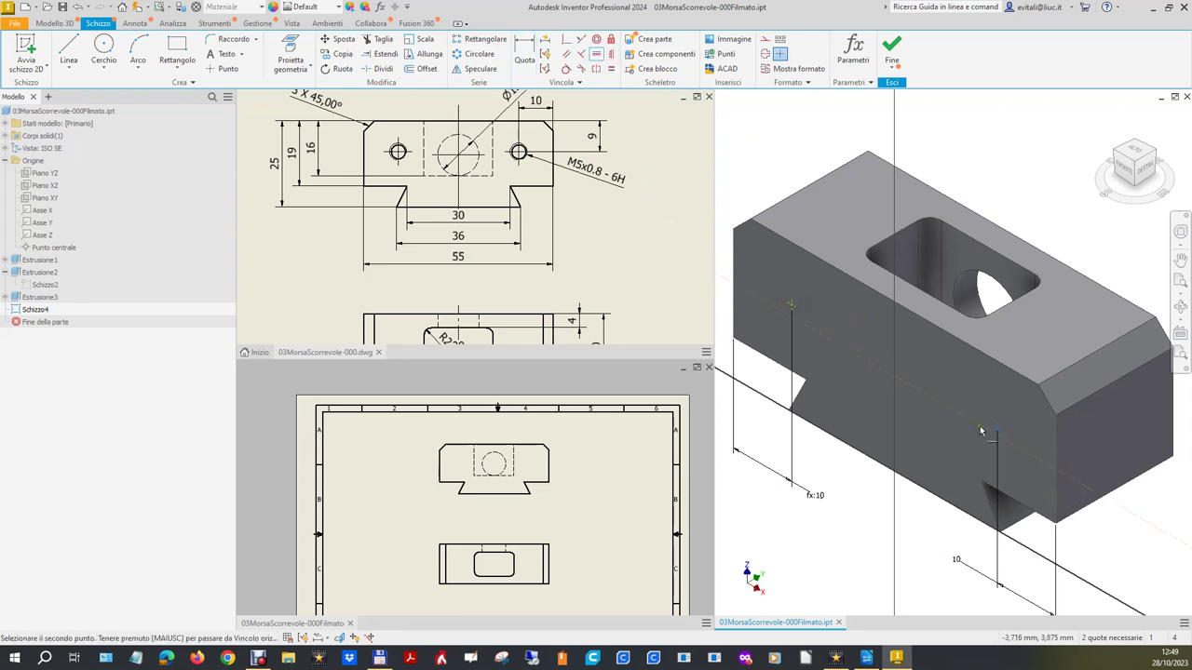
{"action": "left_click", "coordinate": [998, 436]}
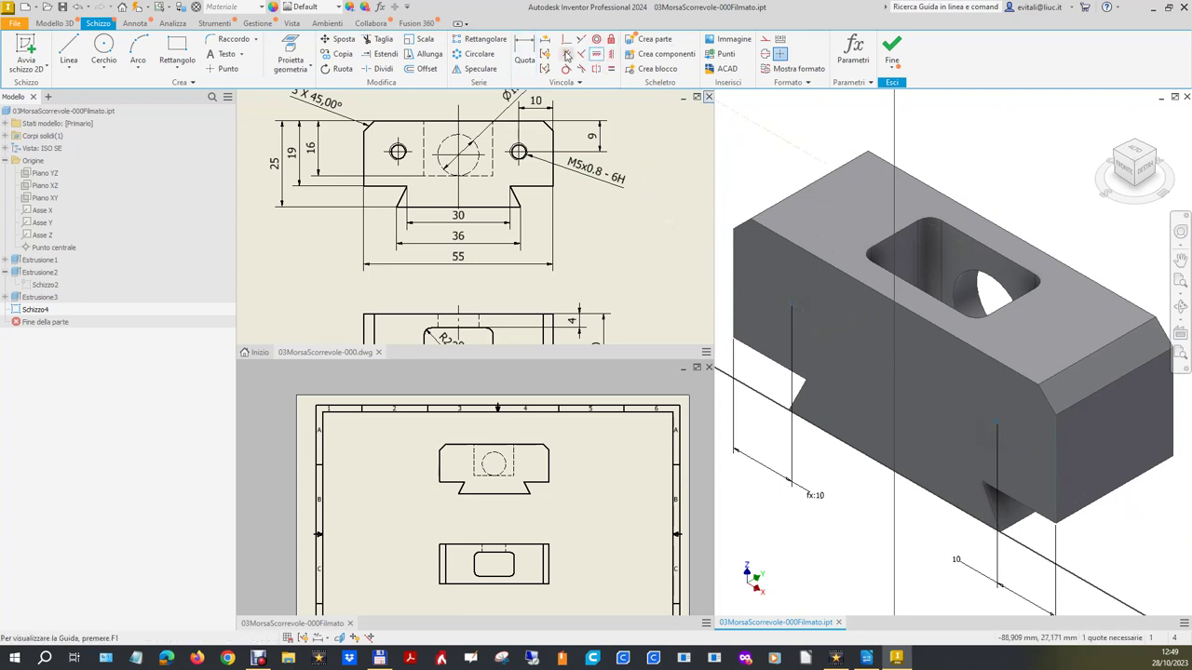
{"action": "key", "text": "Escape"}
- Add a 9 mm height dimension and finish the sketch
{"action": "key", "text": "d"}
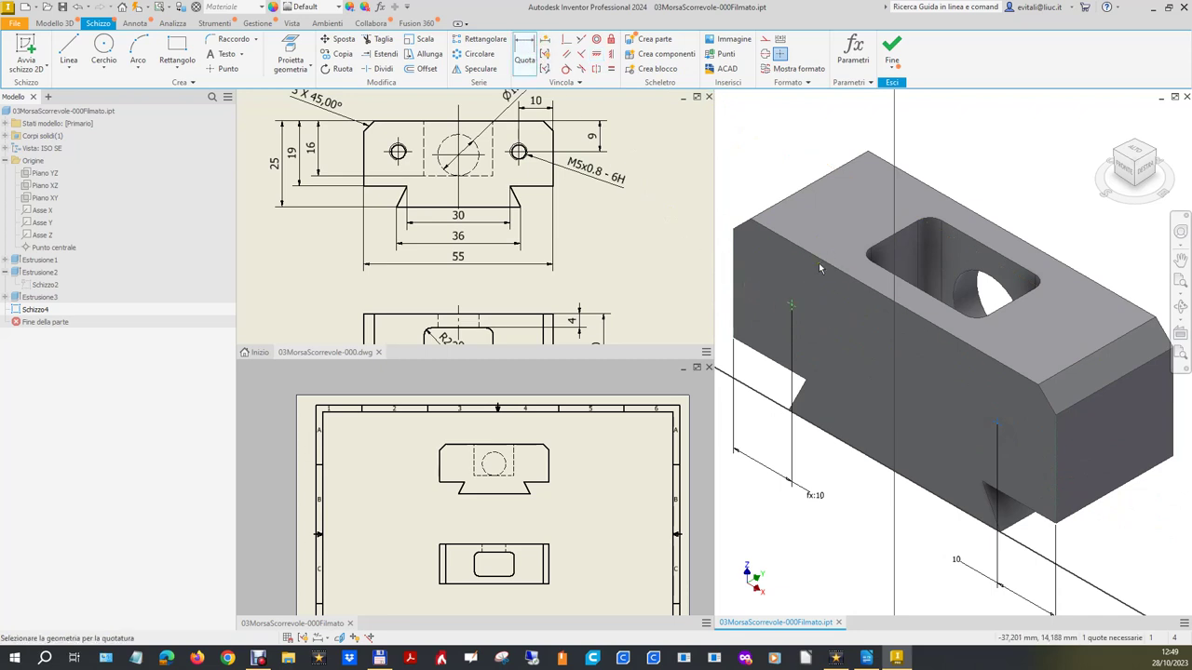
{"action": "scroll", "coordinate": [1099, 335], "scroll_direction": "down", "scroll_amount": 3}
{"action": "left_click", "coordinate": [1006, 293]}
{"action": "left_click", "coordinate": [845, 206]}
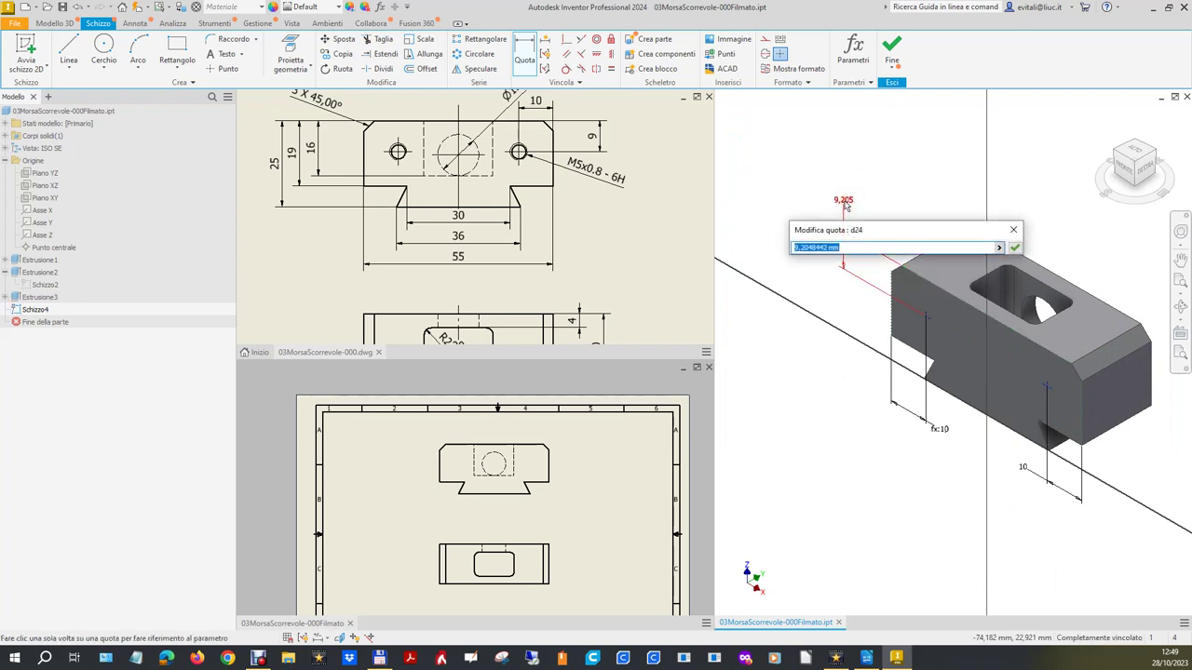
{"action": "type", "text": "9"}
{"action": "key", "text": "Return"}
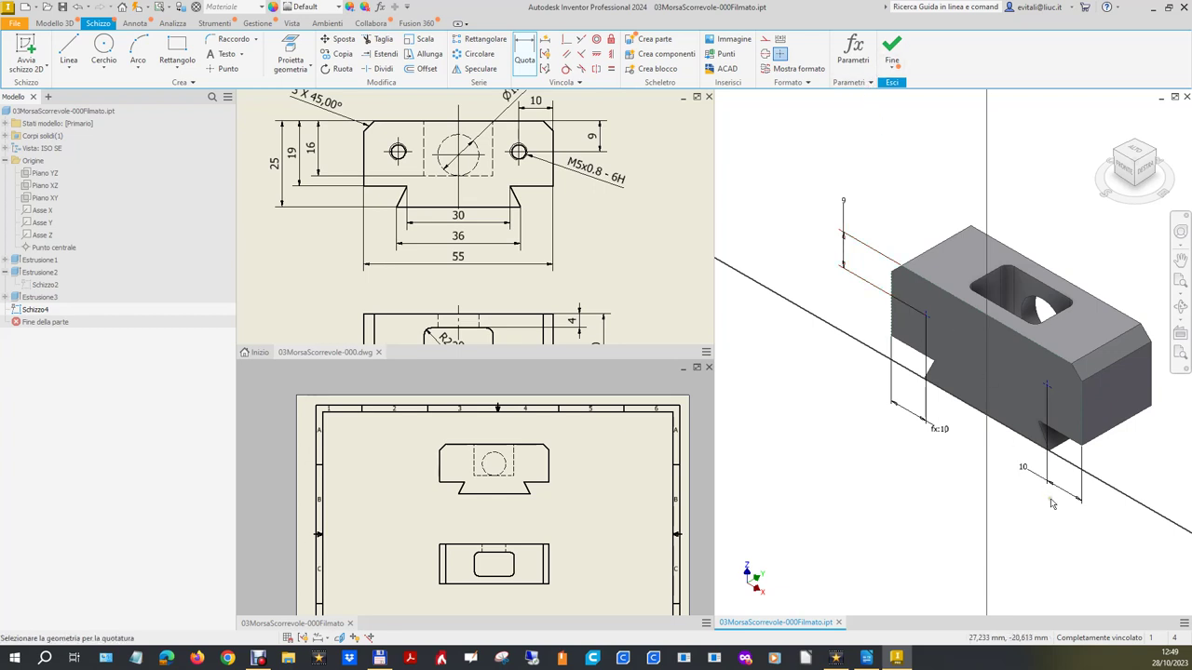
{"action": "left_click", "coordinate": [892, 49]}
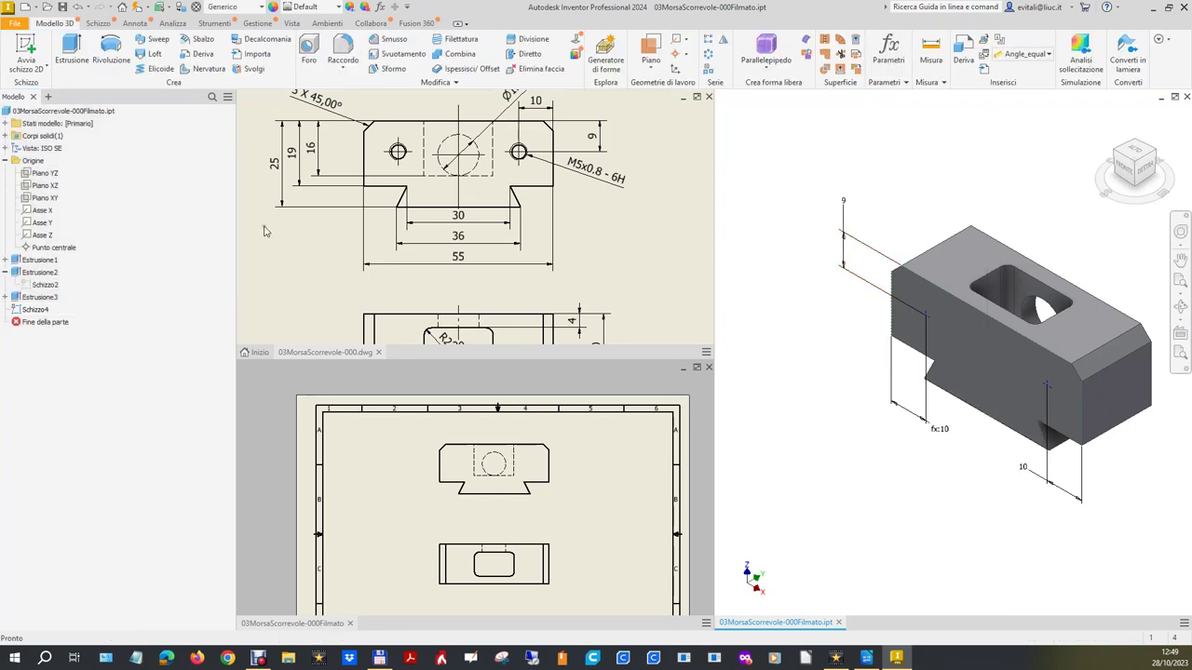
- Cancel the thread feature and start a hole feature, previewing M6x1 threaded holes at both points
{"action": "left_click", "coordinate": [454, 44]}
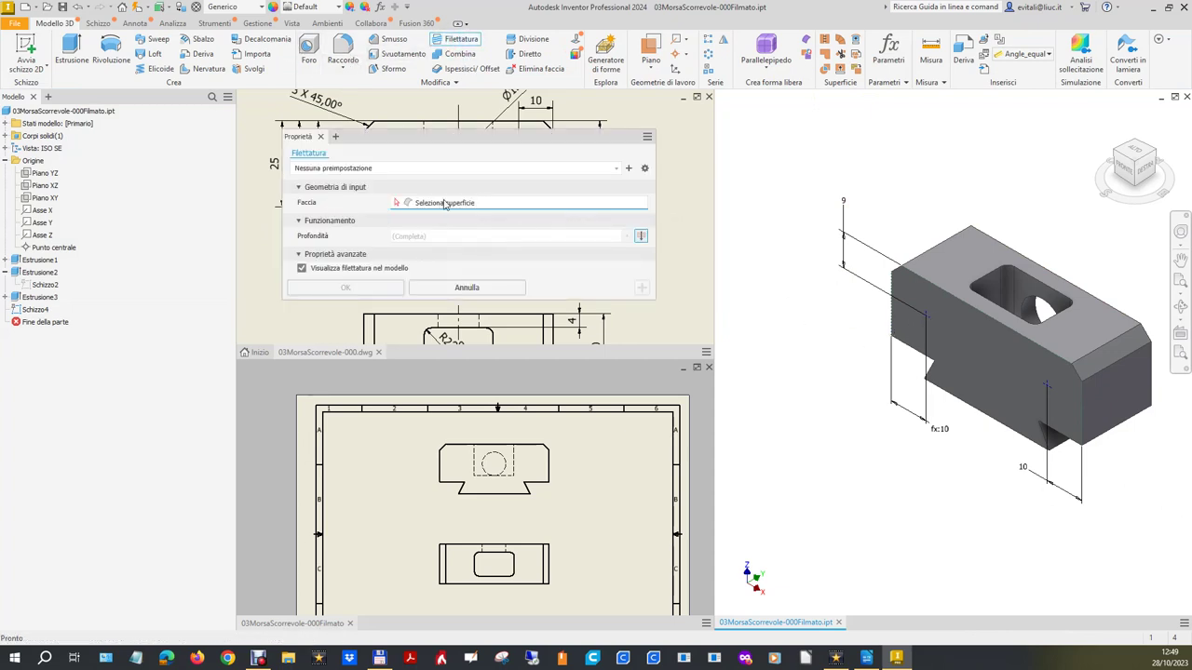
{"action": "left_click", "coordinate": [320, 138]}
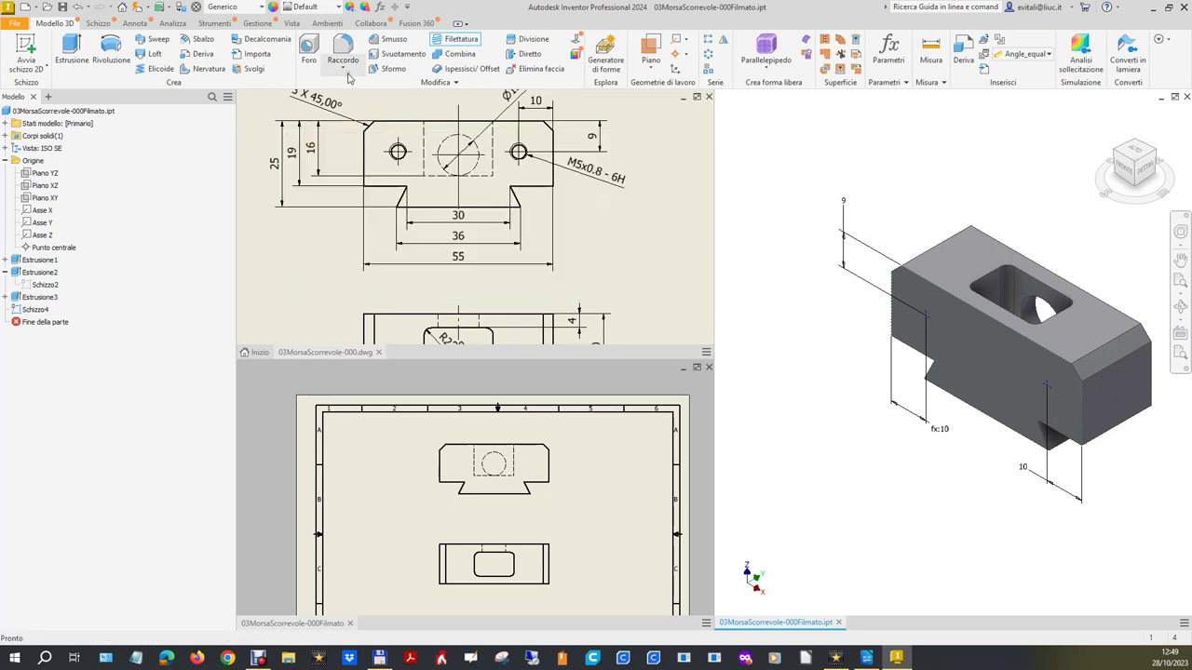
{"action": "left_click", "coordinate": [309, 51]}
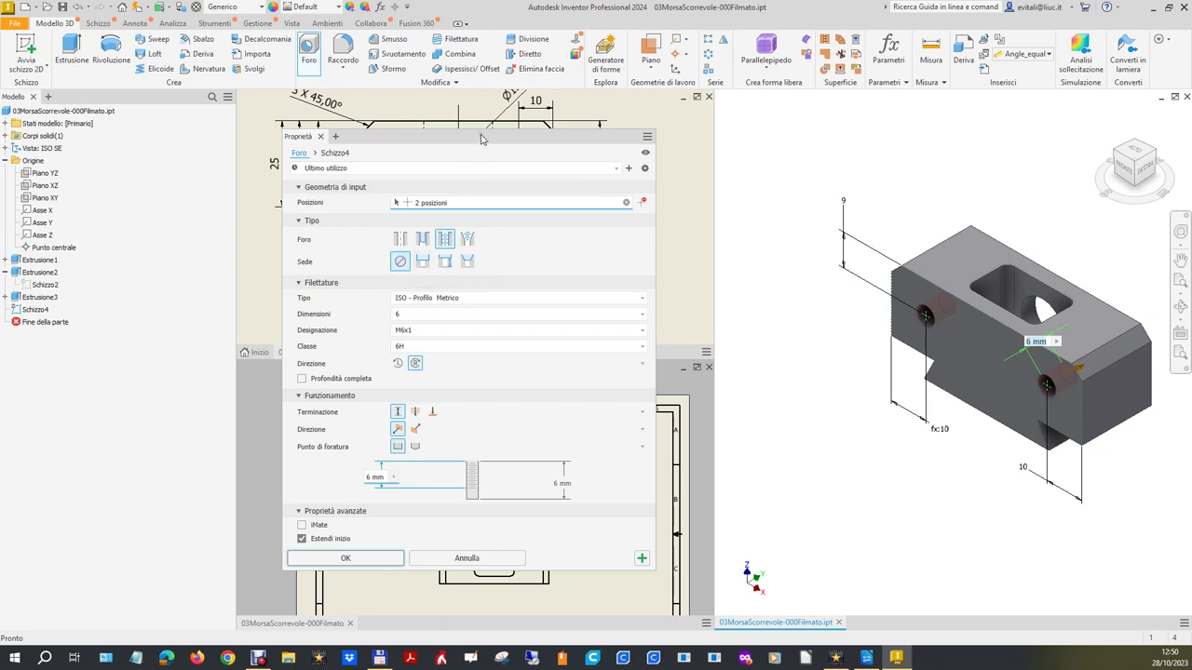
- Check the drawing's M5x0.8 thread note, then pick thread size 5 (M5x0.8) for the holes
{"action": "left_click_drag", "start_coordinate": [481, 136], "coordinate": [948, 425]}
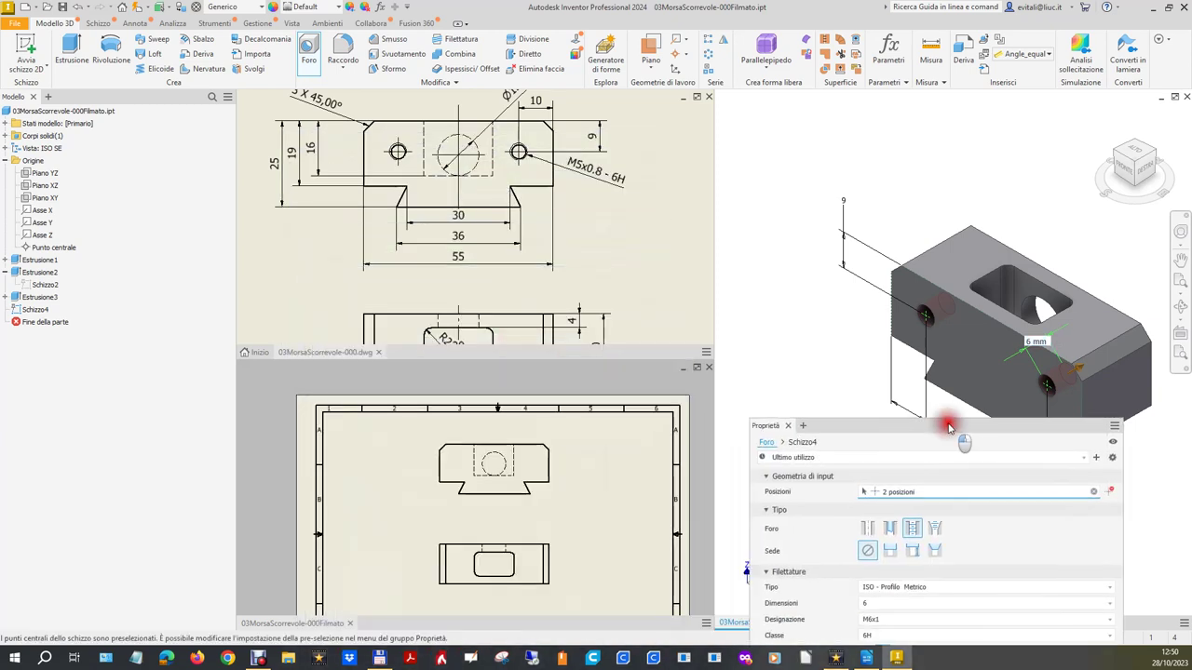
{"action": "scroll", "coordinate": [605, 233], "scroll_direction": "down", "scroll_amount": 3}
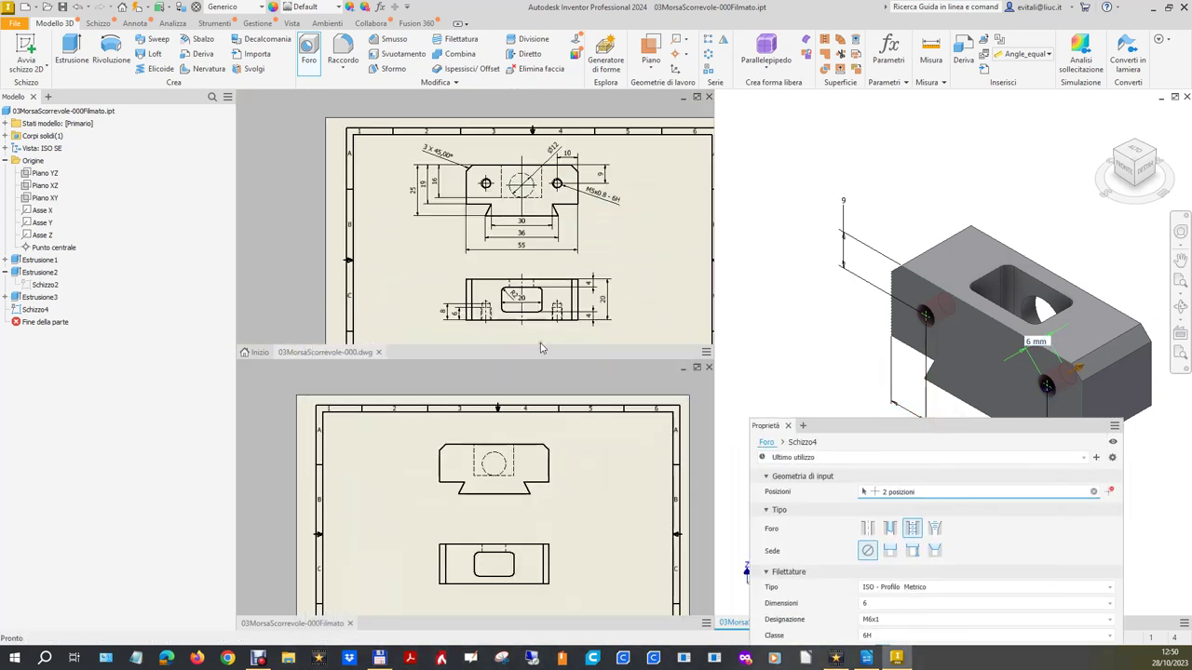
{"action": "mouse_move", "coordinate": [859, 427]}
{"action": "left_mouse_down"}
{"action": "mouse_move", "coordinate": [393, 153]}
{"action": "mouse_move", "coordinate": [784, 277]}
{"action": "left_mouse_up"}
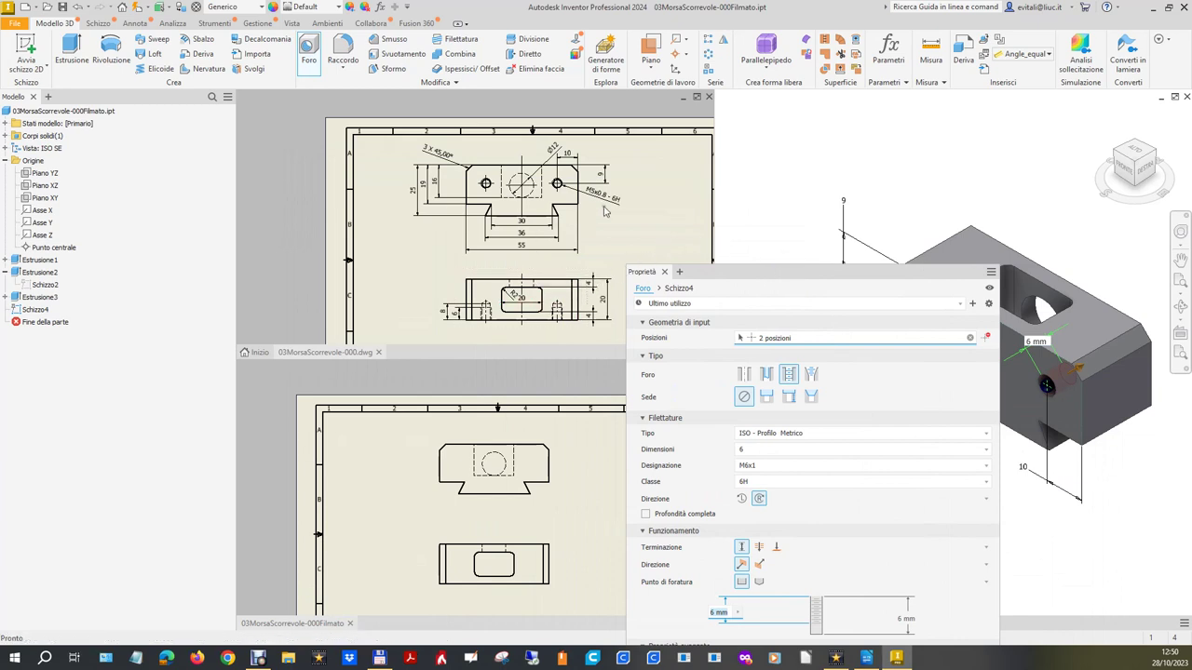
{"action": "left_click_drag", "start_coordinate": [799, 276], "coordinate": [439, 159]}
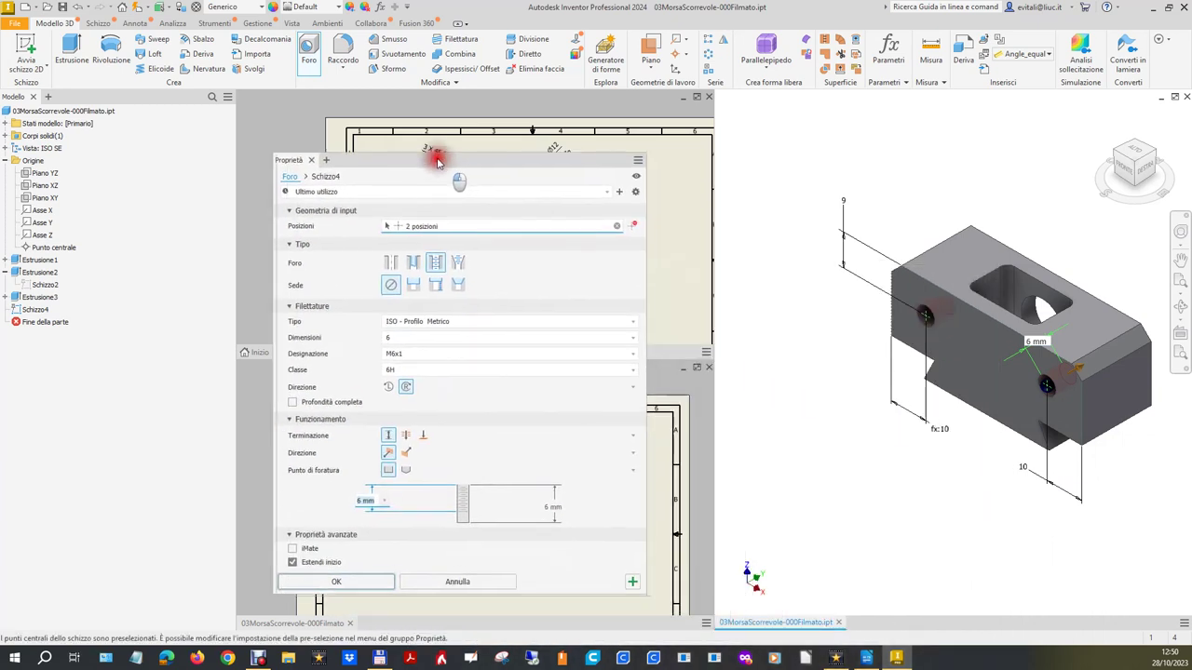
{"action": "left_click", "coordinate": [433, 335]}
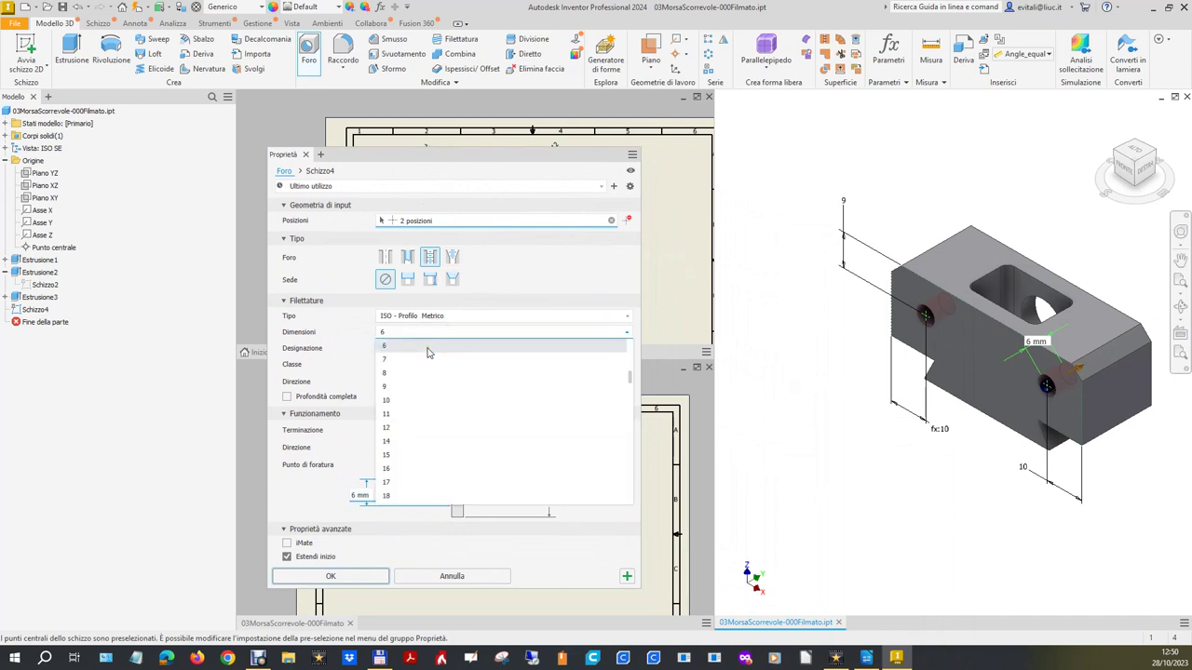
{"action": "scroll", "coordinate": [429, 352], "scroll_direction": "up", "scroll_amount": 3}
{"action": "left_click", "coordinate": [407, 443]}
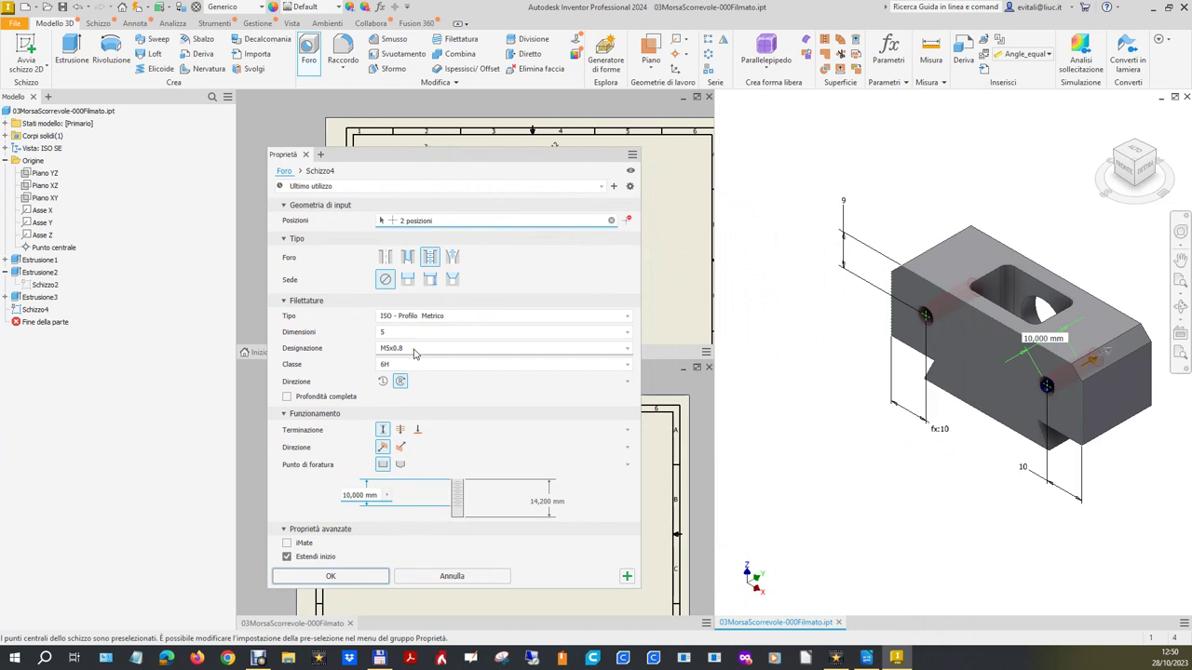
- Set the thread depth to 6 and the overall hole depth to 8
{"action": "left_click_drag", "start_coordinate": [437, 166], "coordinate": [859, 294]}
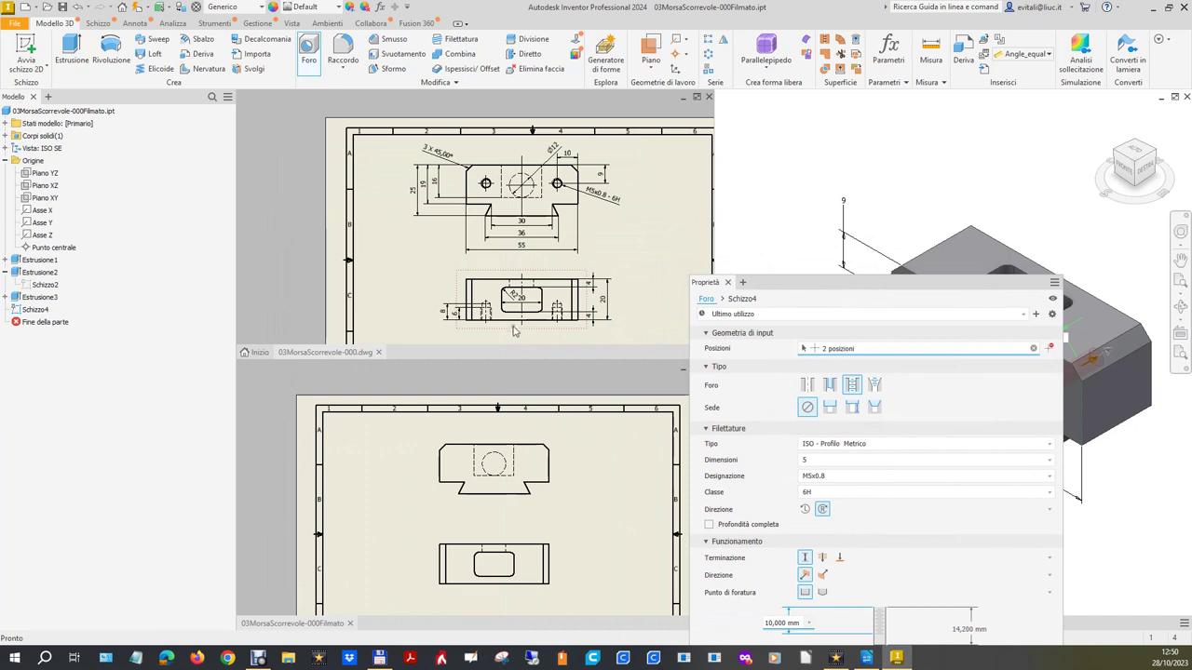
{"action": "scroll", "coordinate": [510, 328], "scroll_direction": "down", "scroll_amount": 4}
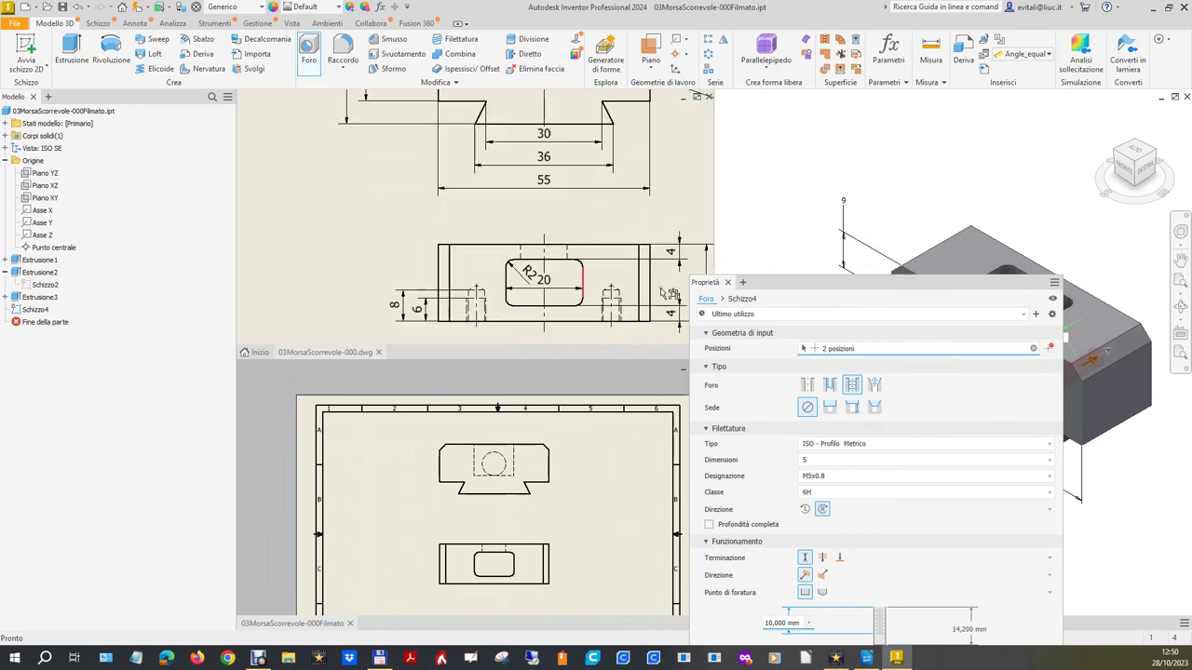
{"action": "left_click_drag", "start_coordinate": [851, 282], "coordinate": [470, 130]}
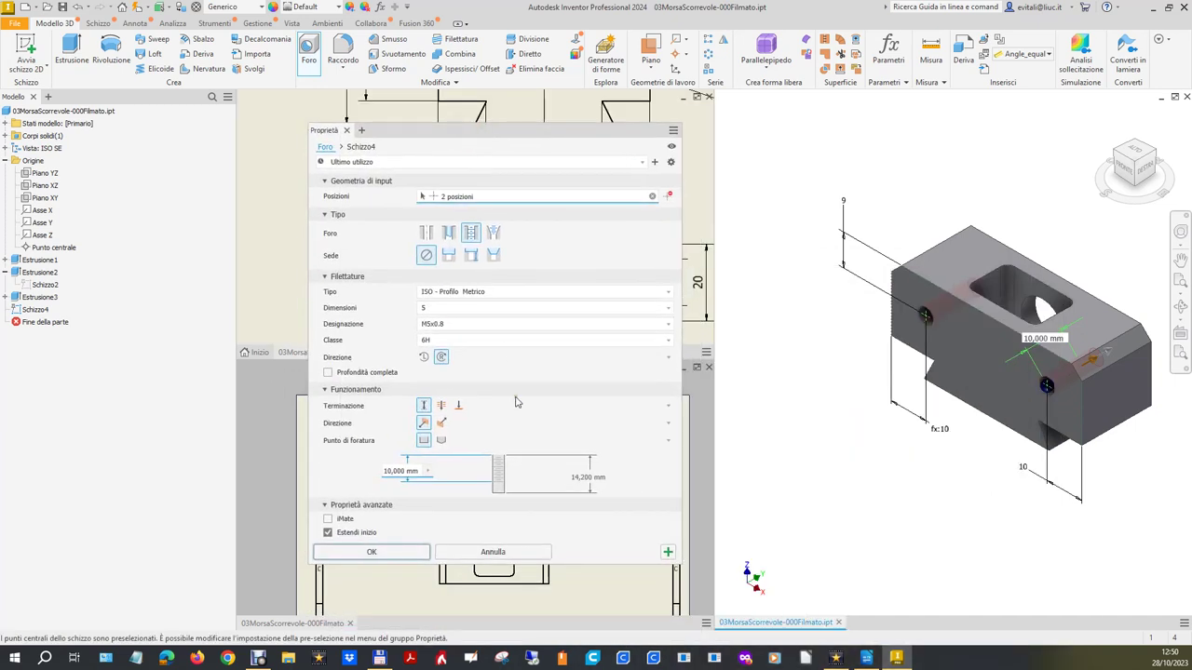
{"action": "double_click", "coordinate": [412, 470]}
{"action": "type", "text": "6"}
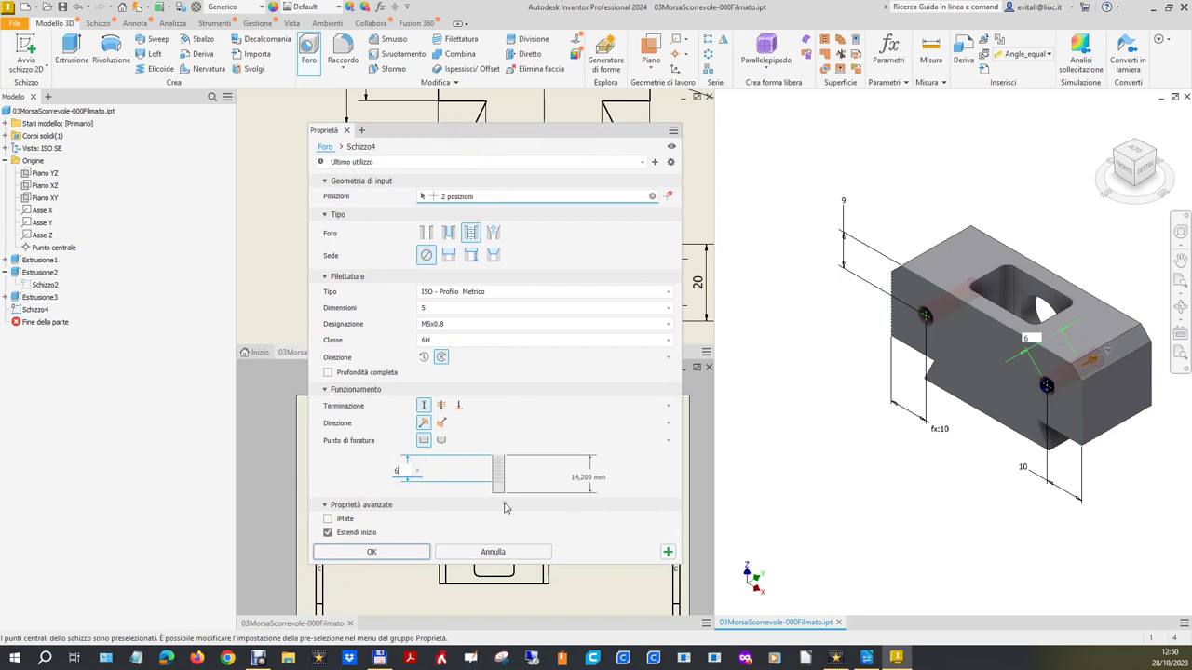
{"action": "double_click", "coordinate": [594, 480]}
{"action": "type", "text": "8"}
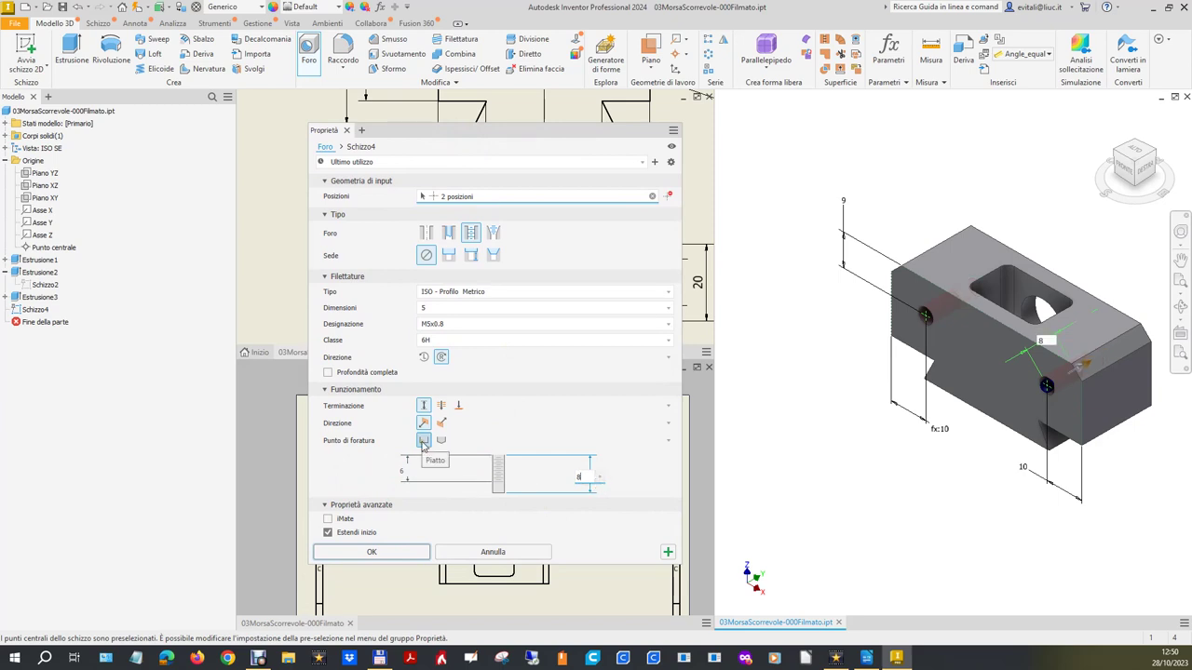
- Give the holes an angled drill-point bottom and create the two threaded holes
{"action": "mouse_move", "coordinate": [500, 130]}
{"action": "left_mouse_down"}
{"action": "mouse_move", "coordinate": [705, 164]}
{"action": "mouse_move", "coordinate": [938, 175]}
{"action": "mouse_move", "coordinate": [626, 134]}
{"action": "left_mouse_up"}
{"action": "left_click", "coordinate": [571, 446]}
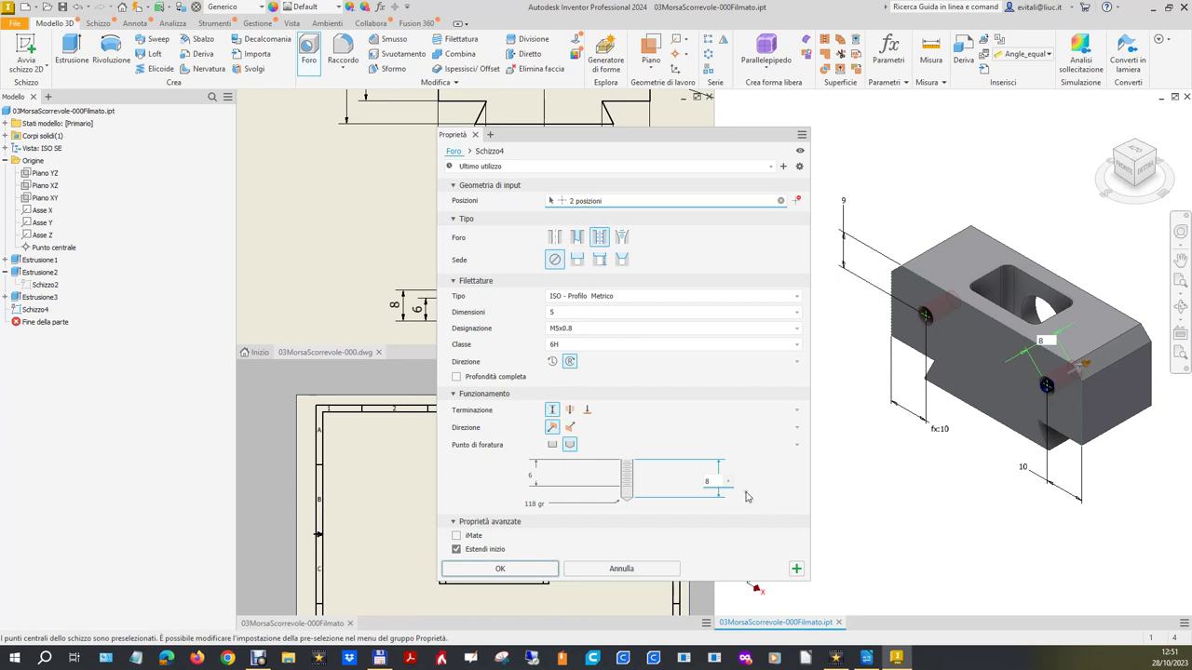
{"action": "left_click", "coordinate": [547, 568]}
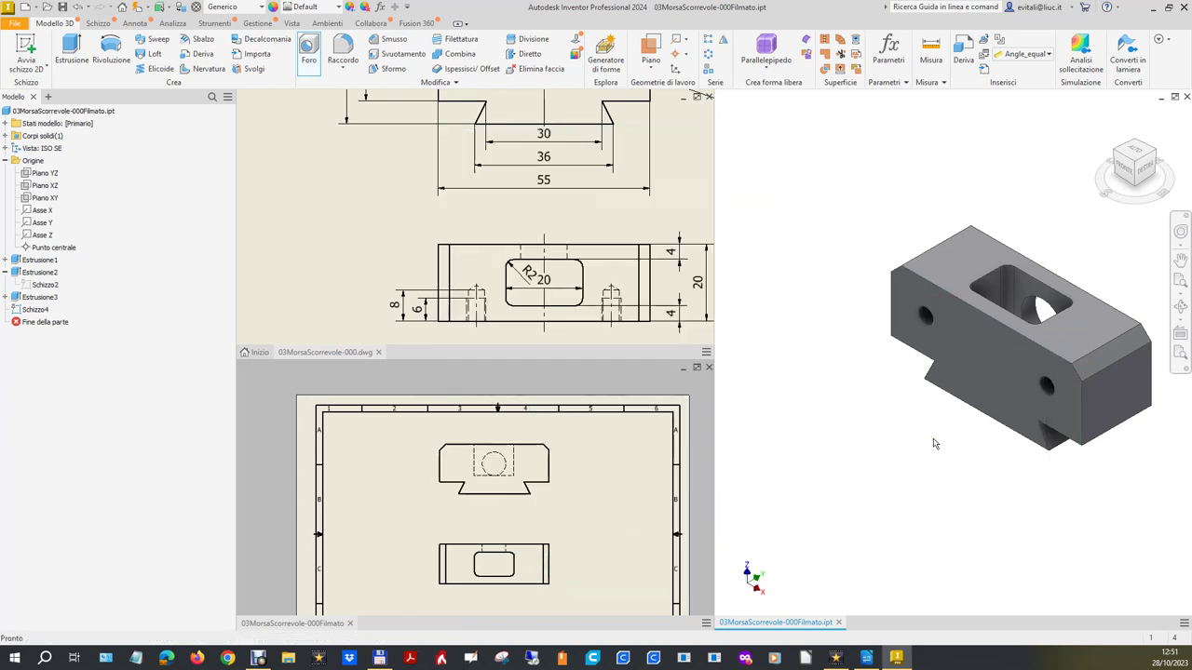
- Zoom into the linked drawing views to inspect the new threaded holes, then return to the part
{"action": "left_click", "coordinate": [599, 504]}
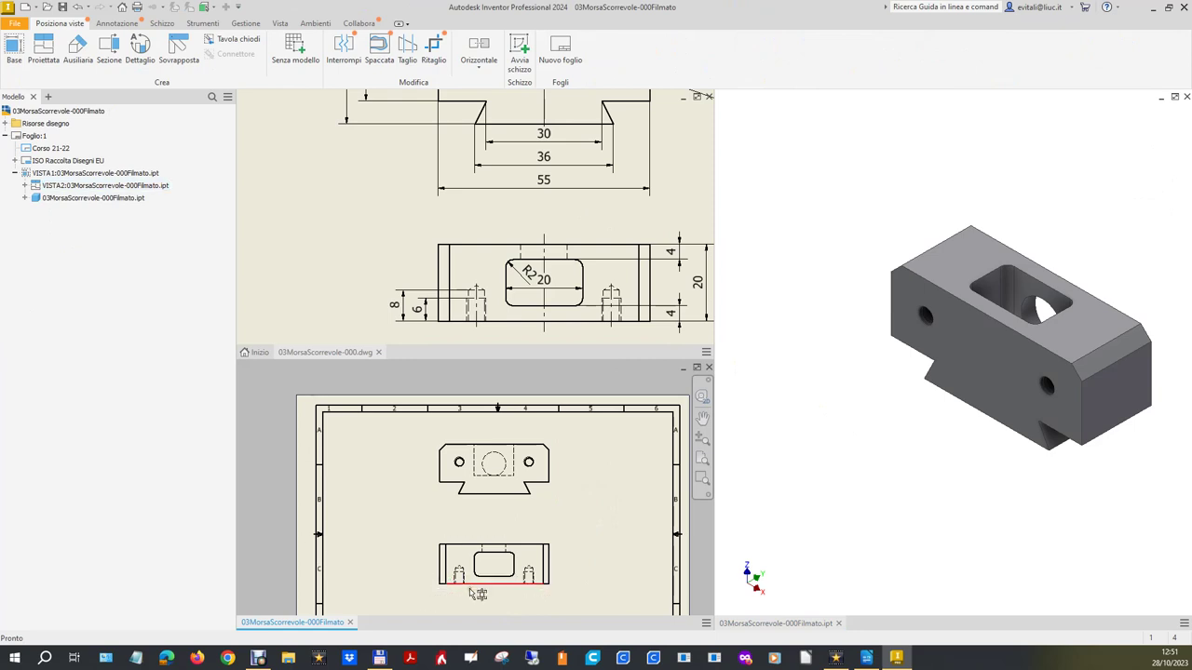
{"action": "scroll", "coordinate": [478, 594], "scroll_direction": "up", "scroll_amount": 5}
{"action": "scroll", "coordinate": [511, 321], "scroll_direction": "up", "scroll_amount": 3}
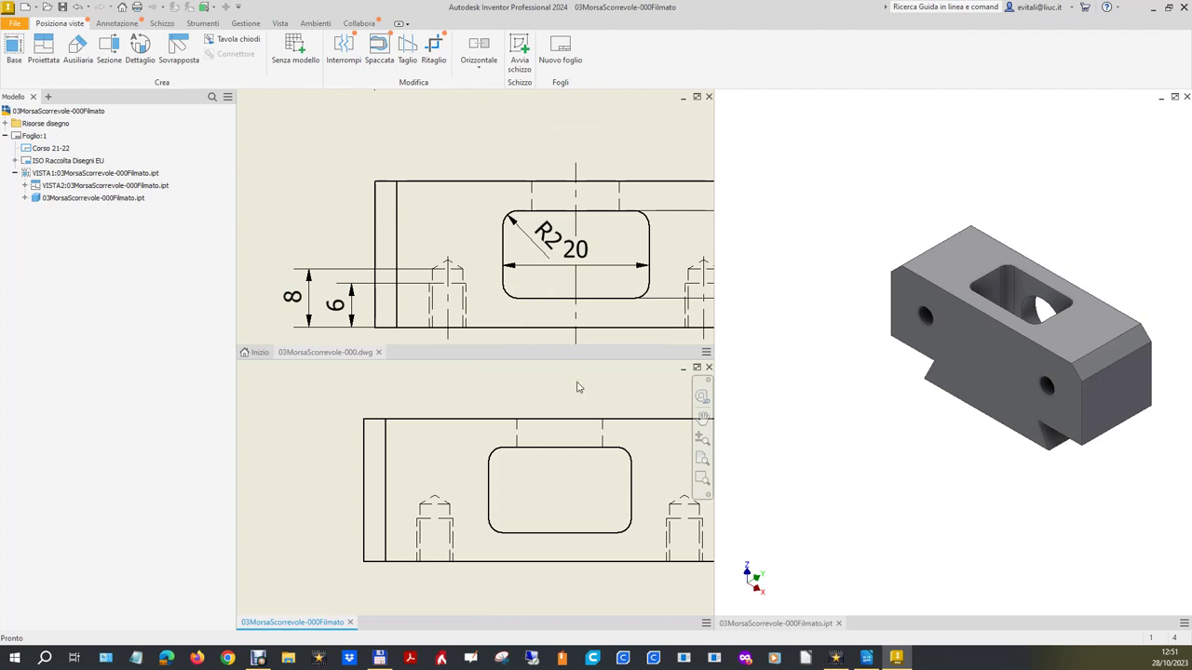
{"action": "left_click", "coordinate": [1151, 221]}
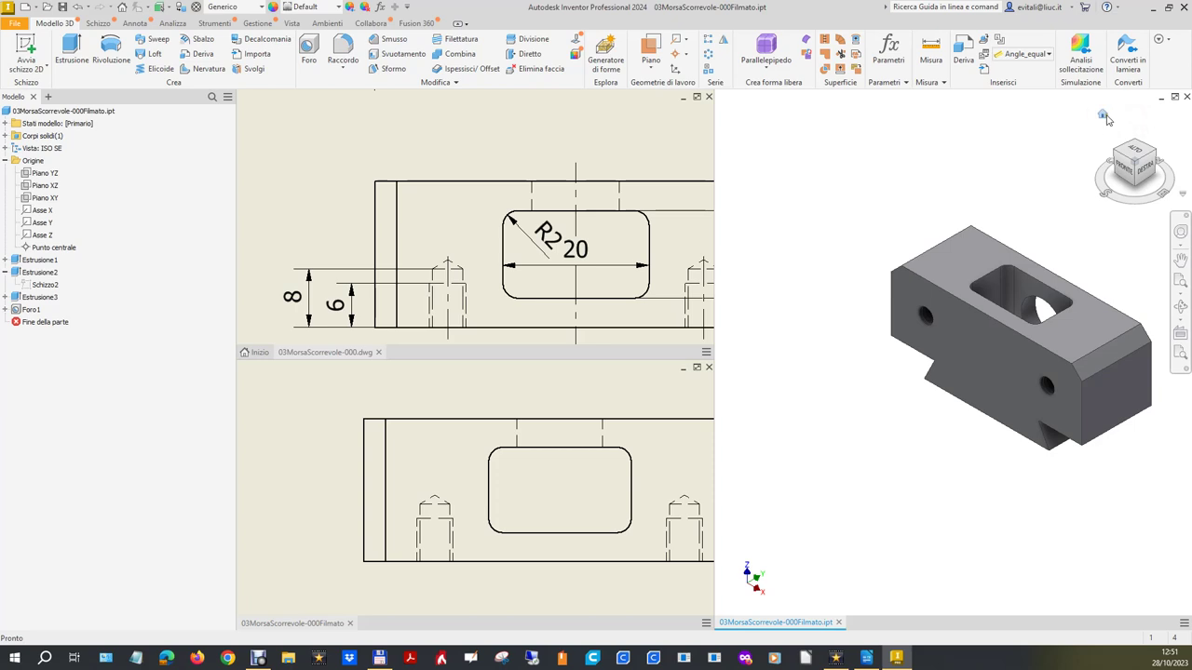
- Return the part to home view, zoom the drawing out to the full sheet, and show Annotazione tools
{"action": "left_click", "coordinate": [1104, 115]}
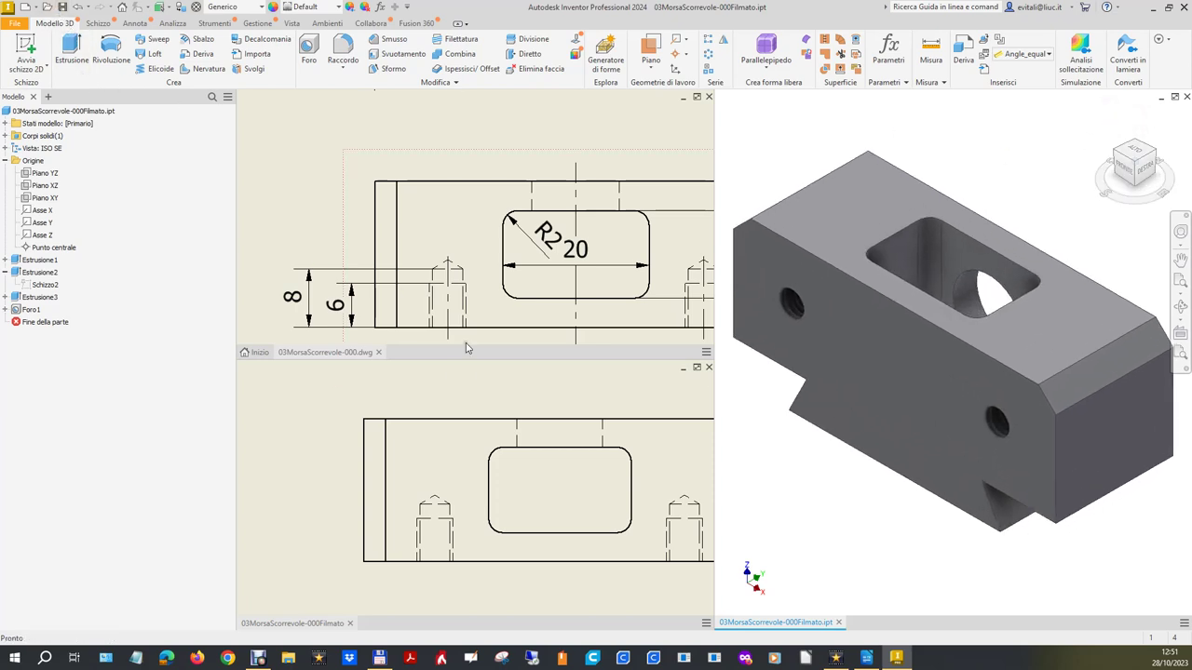
{"action": "left_click", "coordinate": [304, 476]}
{"action": "scroll", "coordinate": [307, 475], "scroll_direction": "up", "scroll_amount": 2}
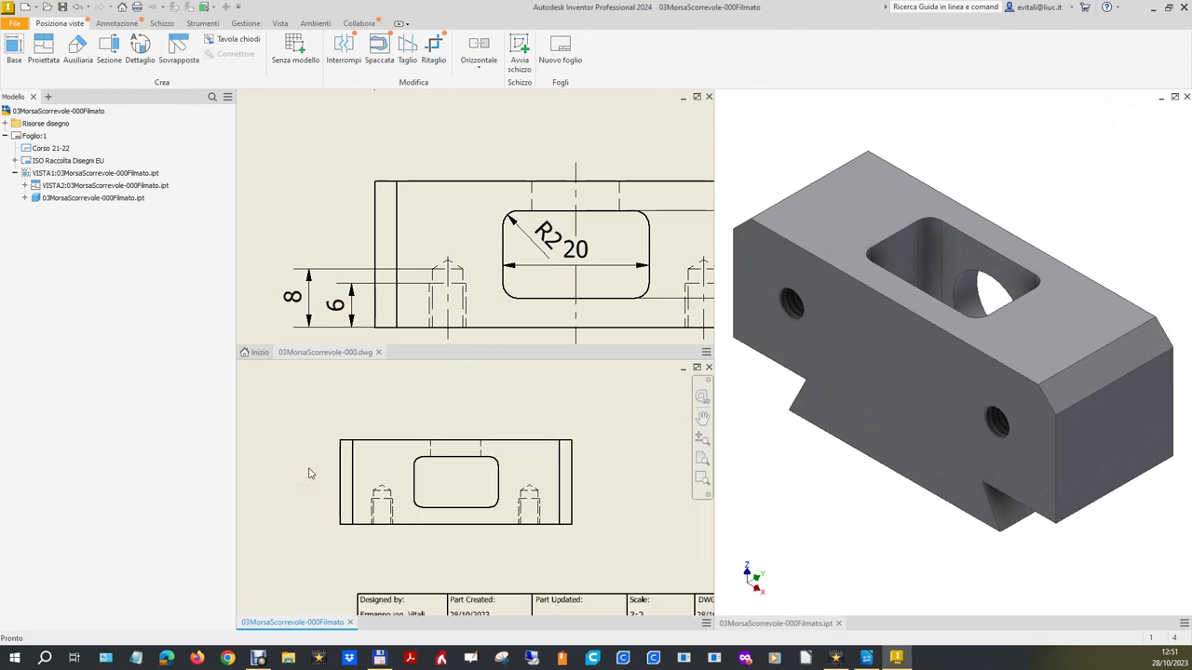
{"action": "scroll", "coordinate": [310, 474], "scroll_direction": "up", "scroll_amount": 2}
{"action": "scroll", "coordinate": [535, 137], "scroll_direction": "up", "scroll_amount": 2}
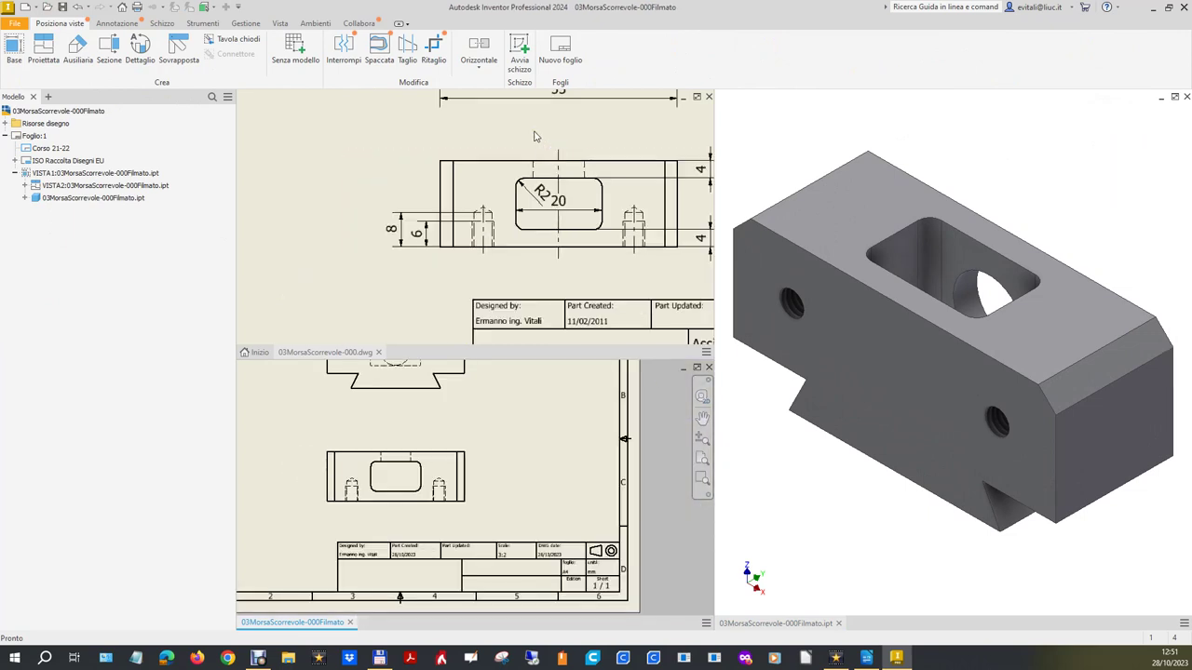
{"action": "scroll", "coordinate": [359, 218], "scroll_direction": "up", "scroll_amount": 2}
{"action": "scroll", "coordinate": [530, 186], "scroll_direction": "up", "scroll_amount": 2}
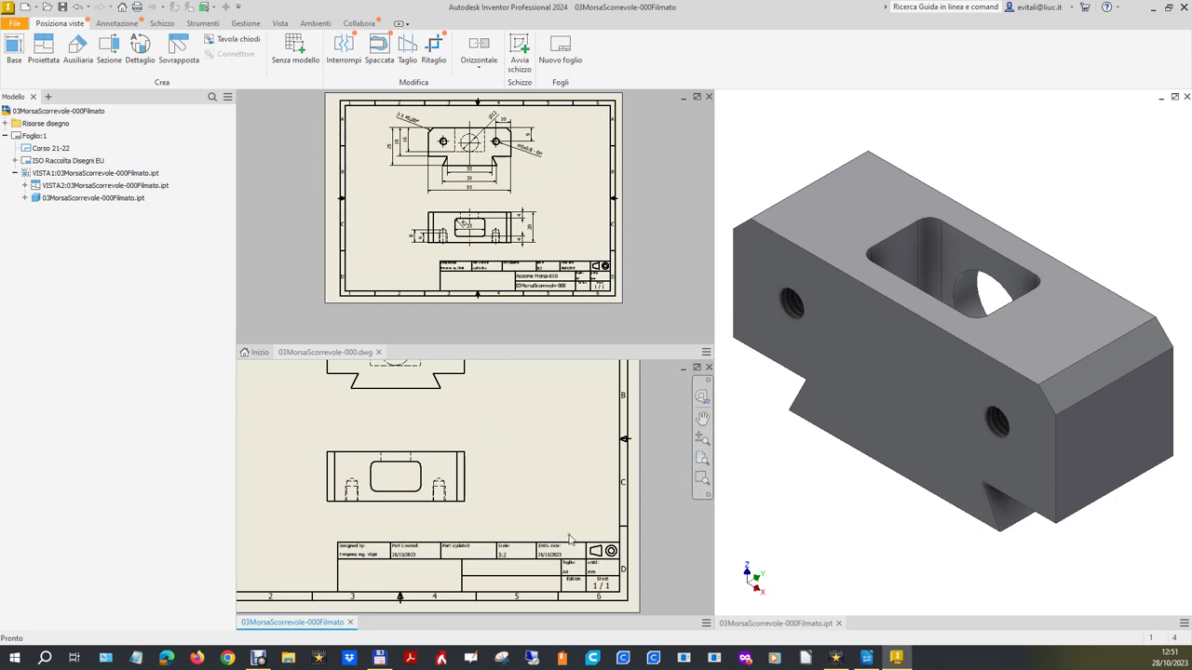
{"action": "scroll", "coordinate": [577, 510], "scroll_direction": "up", "scroll_amount": 2}
{"action": "scroll", "coordinate": [481, 389], "scroll_direction": "down", "scroll_amount": 2}
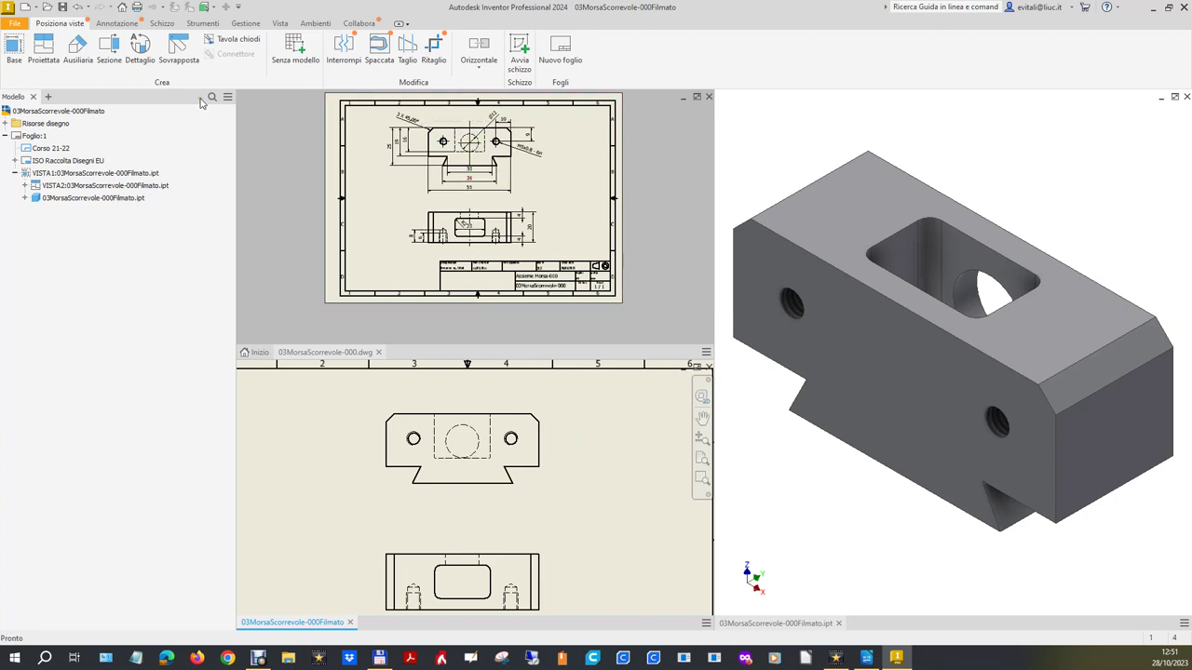
{"action": "left_click", "coordinate": [116, 23]}
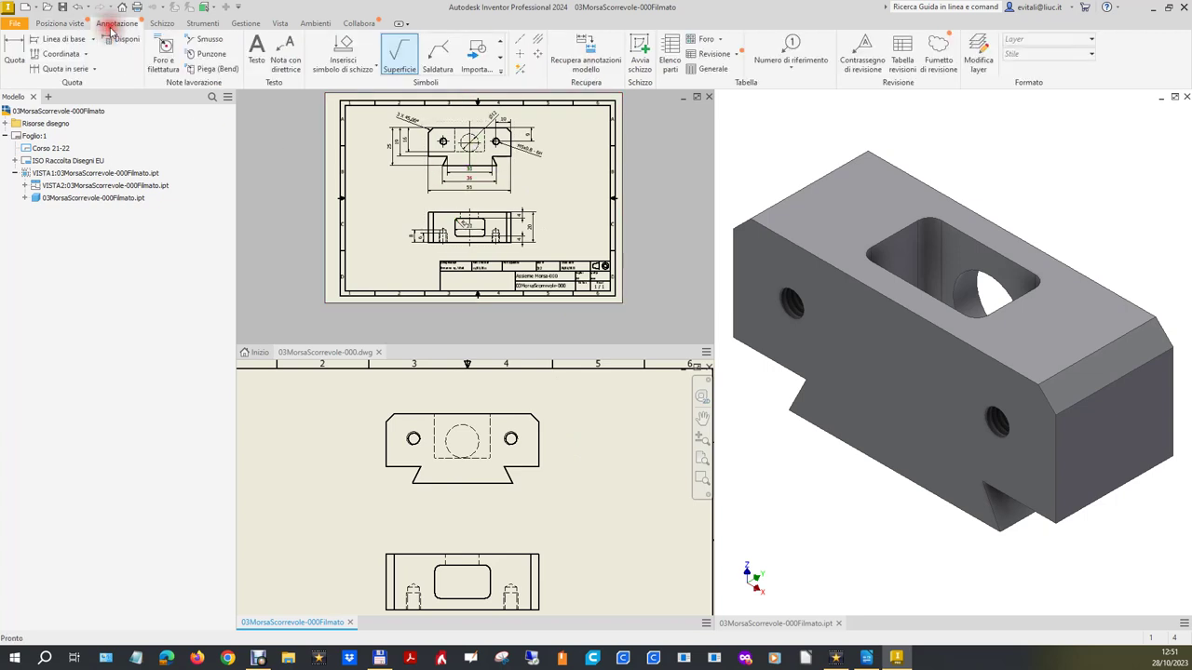
- Add a Centro di Marcatura center mark to the right hole in the upper view
{"action": "left_click", "coordinate": [515, 56]}
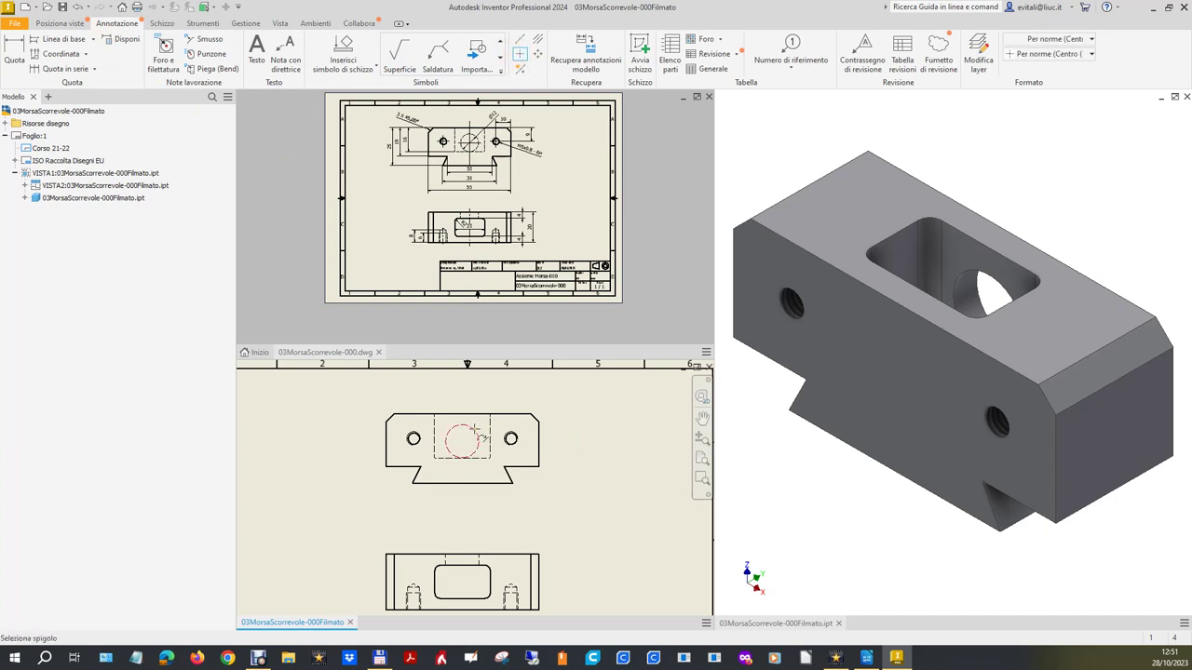
{"action": "scroll", "coordinate": [511, 435], "scroll_direction": "up", "scroll_amount": 5}
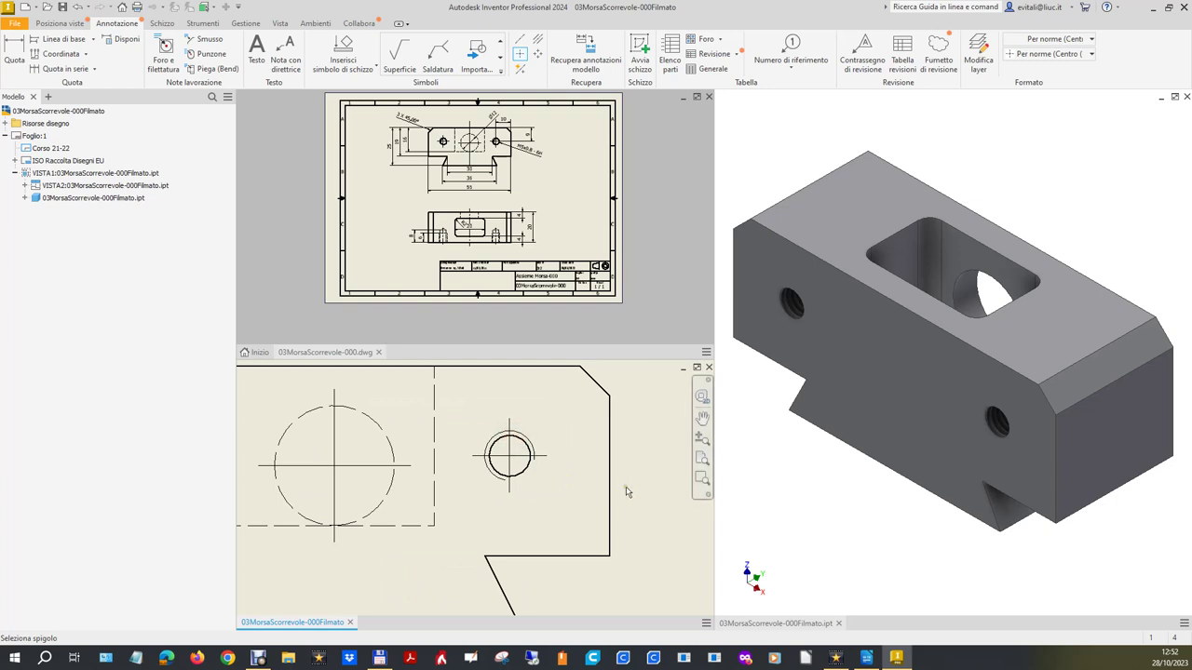
{"action": "left_click", "coordinate": [702, 435]}
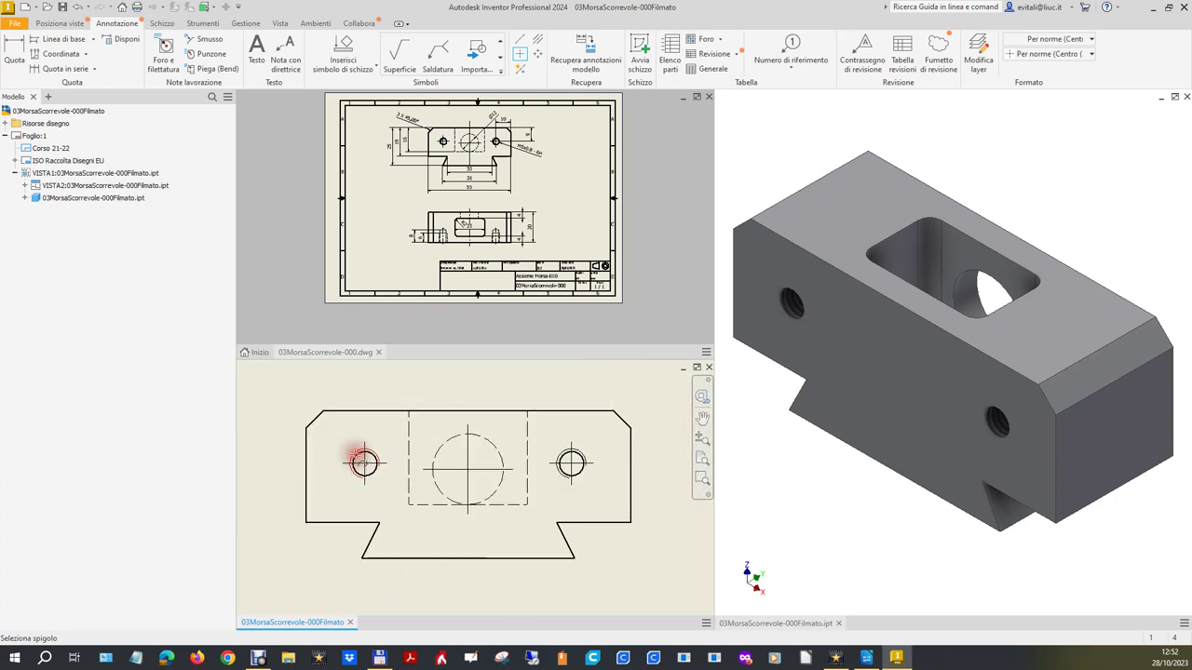
{"action": "scroll", "coordinate": [362, 458], "scroll_direction": "down", "scroll_amount": 4}
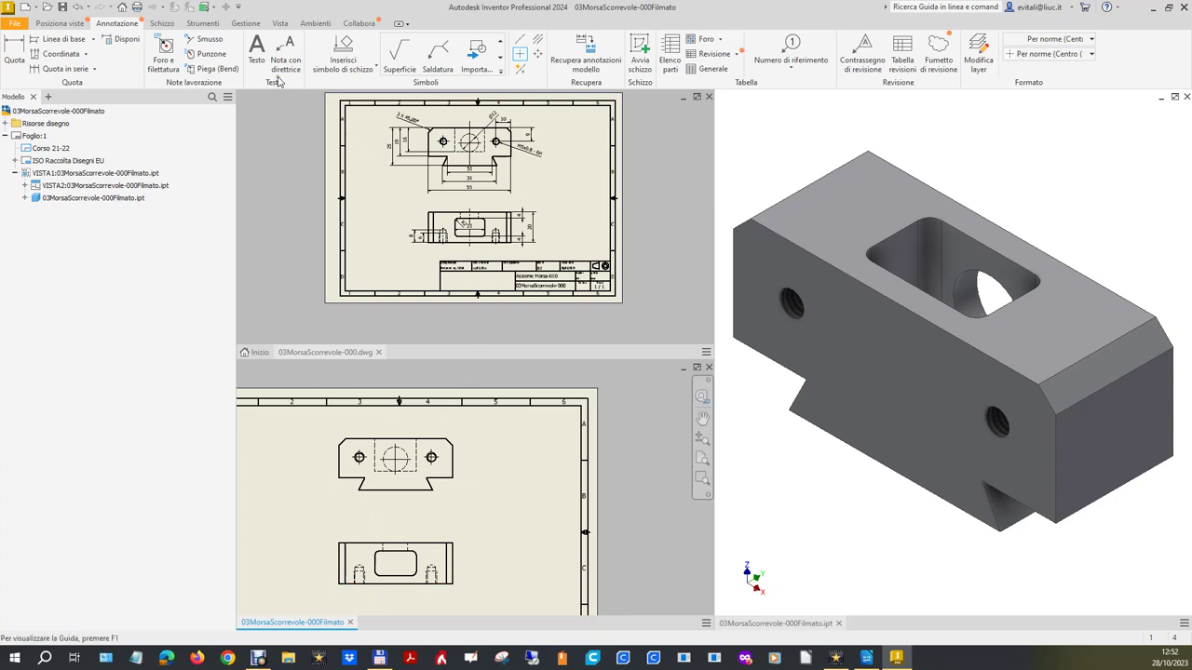
- Add a Linea d'asse bisettrice centerline between the rounded slot's two side edges
{"action": "left_click", "coordinate": [540, 44]}
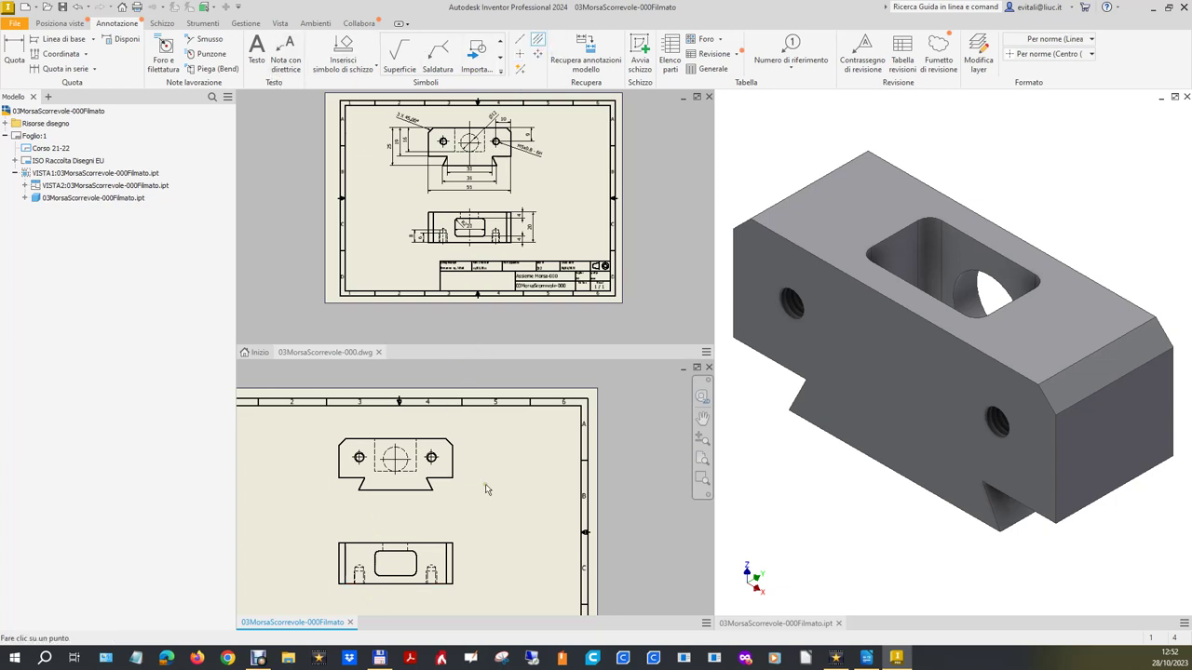
{"action": "scroll", "coordinate": [416, 565], "scroll_direction": "down", "scroll_amount": 3}
{"action": "left_click", "coordinate": [414, 570]}
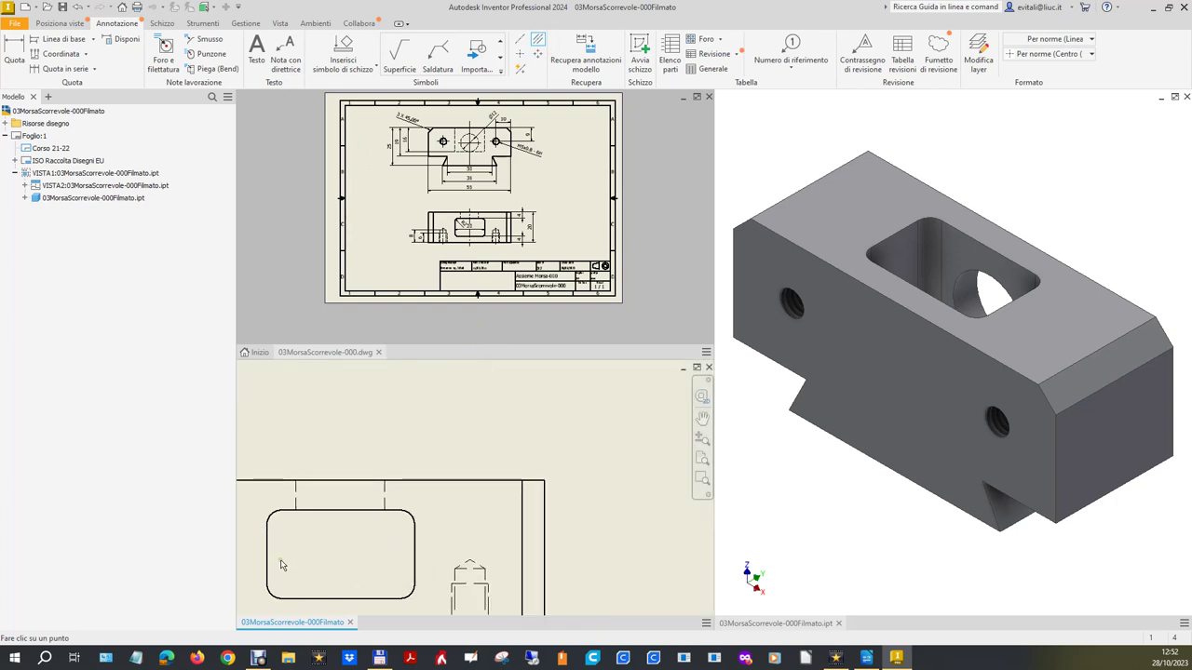
{"action": "left_click", "coordinate": [267, 563]}
{"action": "scroll", "coordinate": [372, 424], "scroll_direction": "up", "scroll_amount": 2}
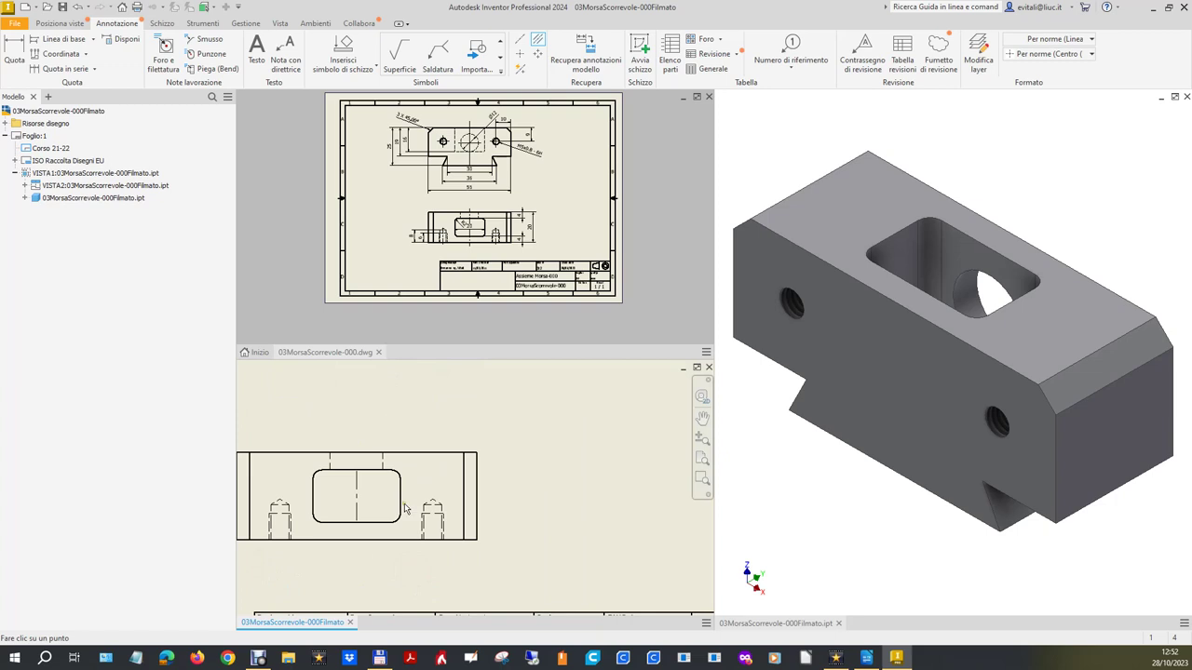
{"action": "left_click", "coordinate": [354, 507]}
{"action": "key", "text": "Escape"}
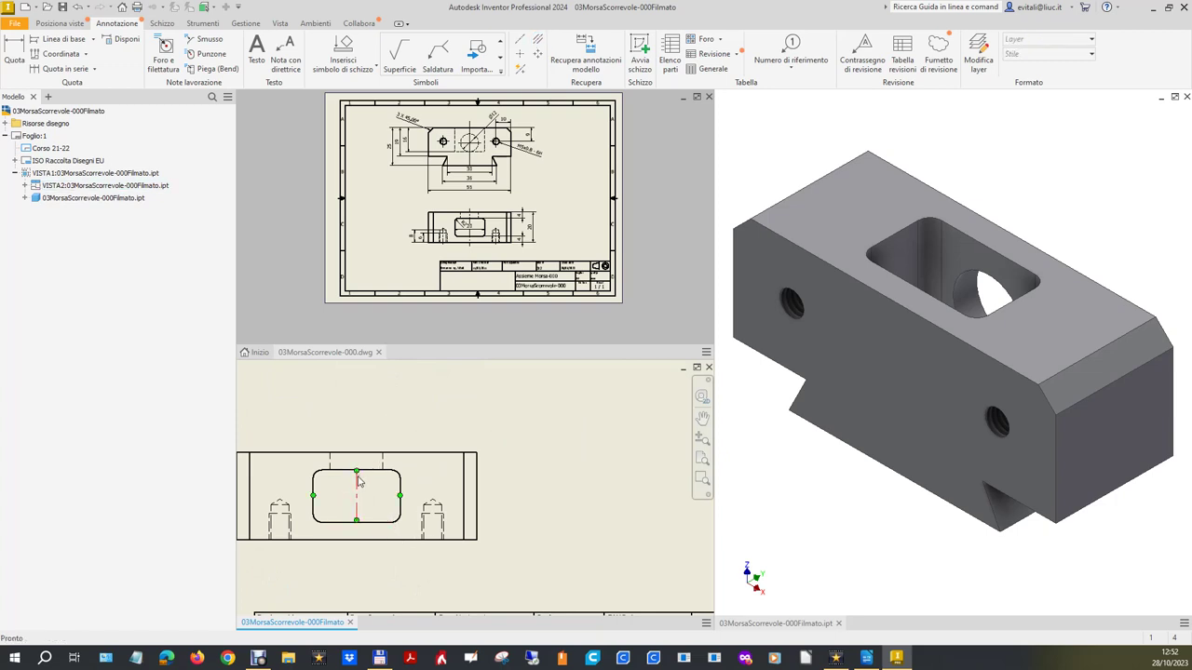
- Stretch the slot centerline's top and bottom ends beyond the part outline
{"action": "left_click_drag", "start_coordinate": [357, 472], "coordinate": [357, 430]}
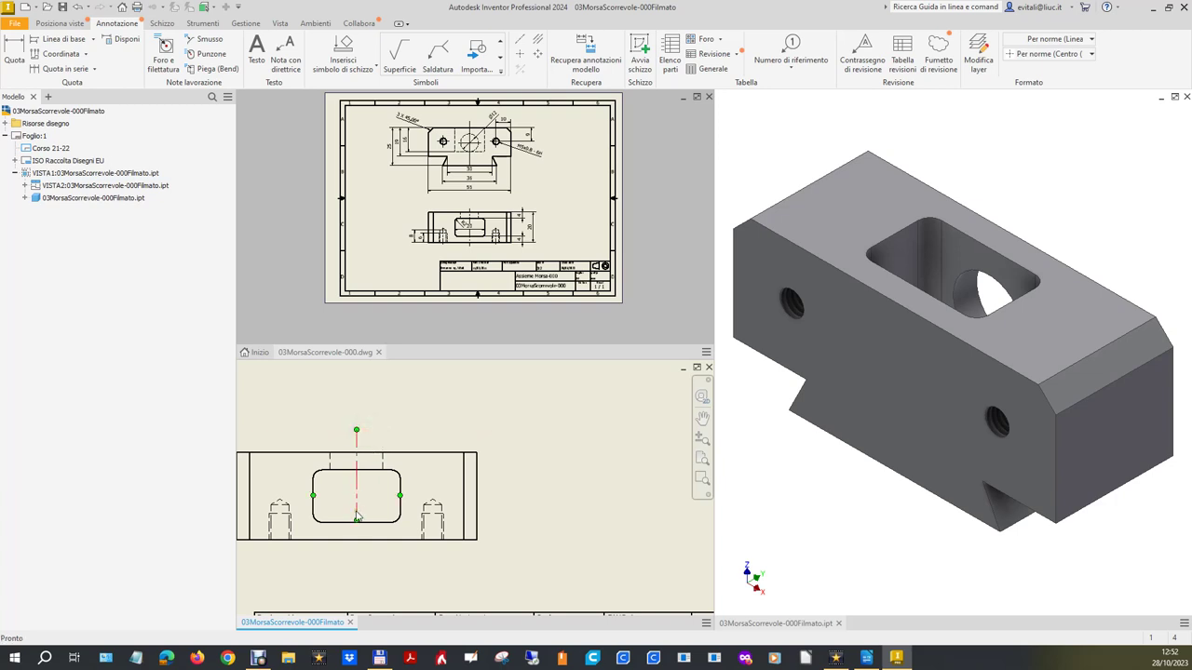
{"action": "left_click_drag", "start_coordinate": [357, 522], "coordinate": [357, 566]}
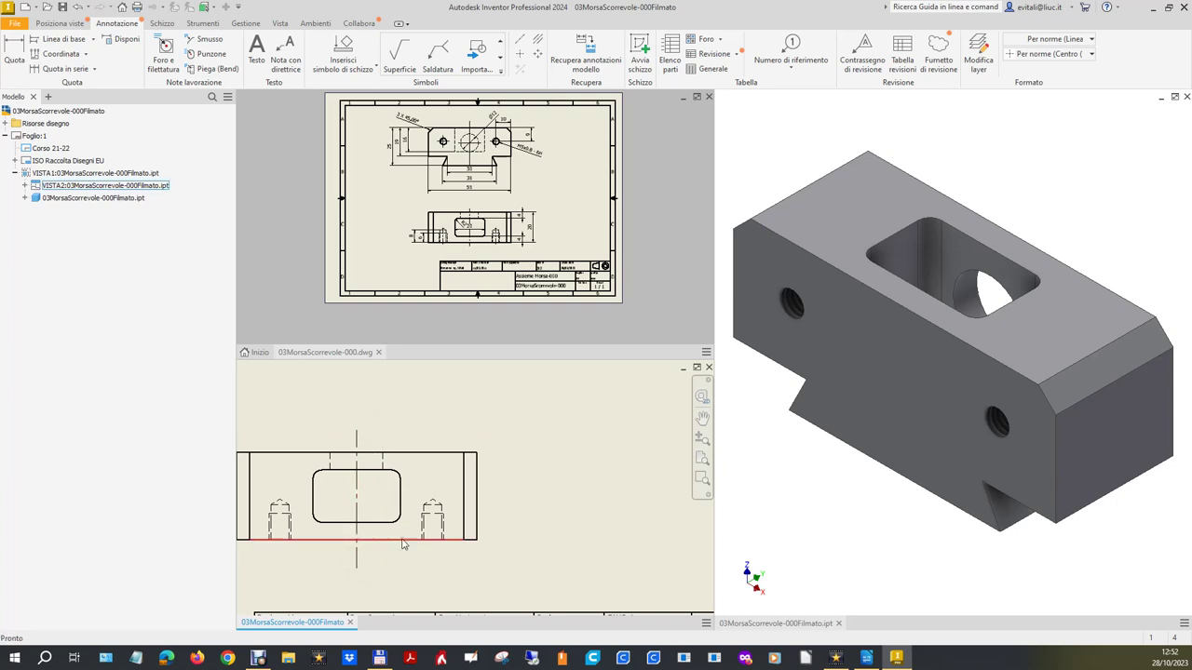
{"action": "scroll", "coordinate": [521, 503], "scroll_direction": "up", "scroll_amount": 2}
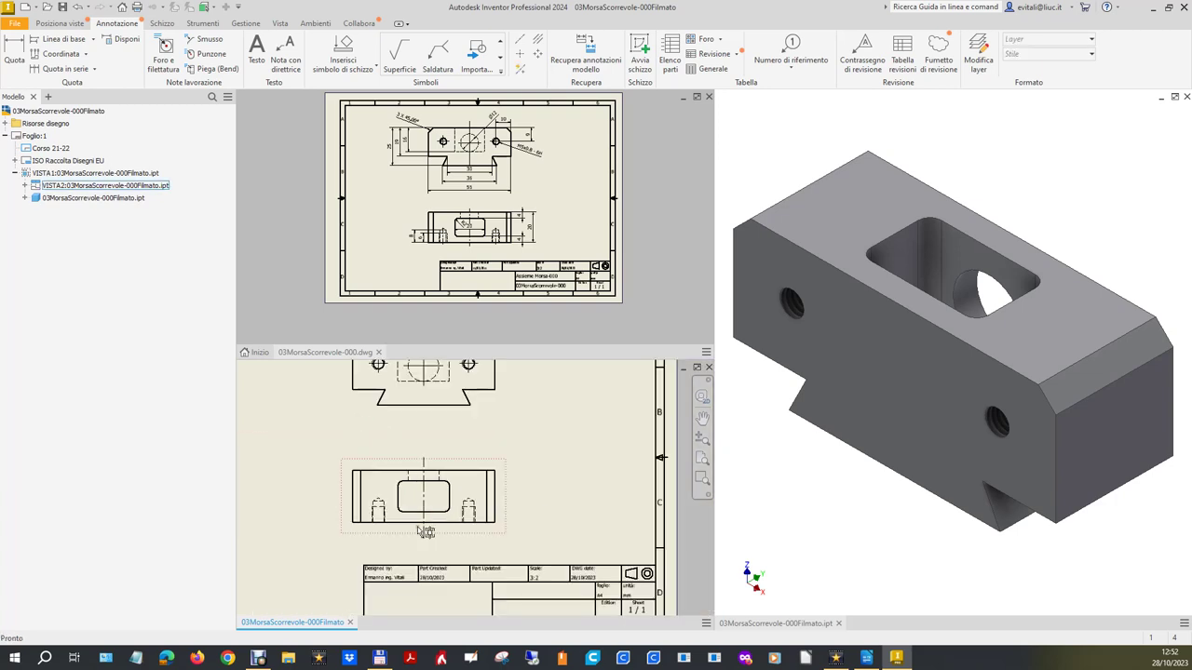
{"action": "scroll", "coordinate": [398, 526], "scroll_direction": "down", "scroll_amount": 2}
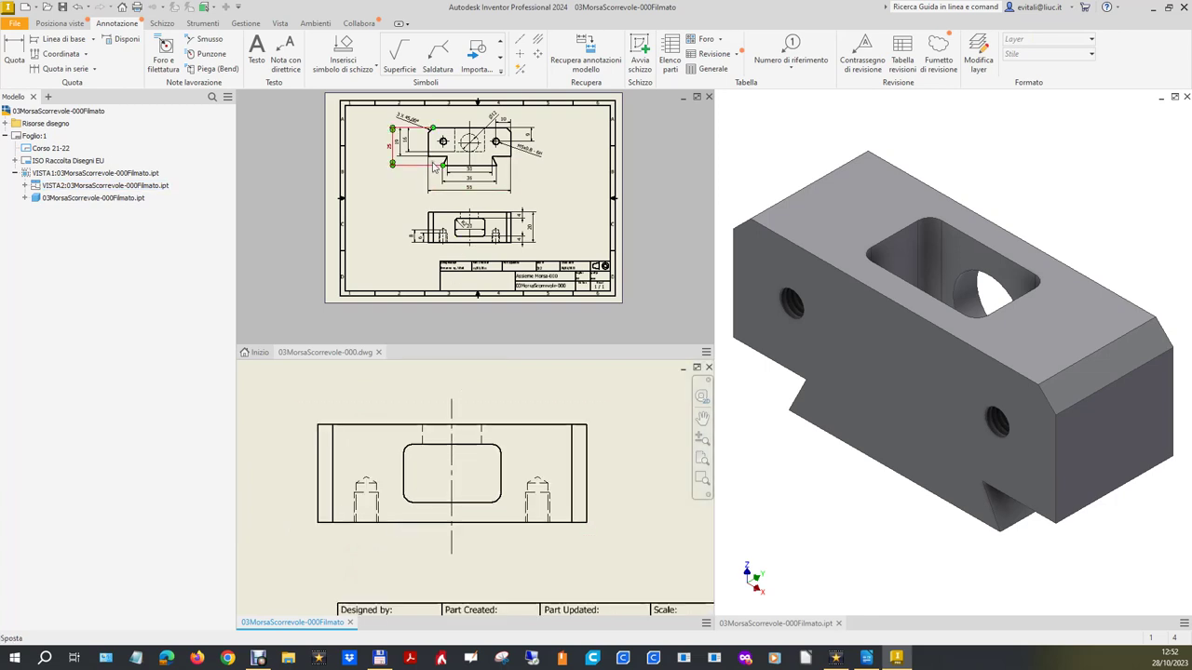
- Add a bisector centerline between the left threaded hole's hidden edges in the lower view
{"action": "left_click", "coordinate": [537, 39]}
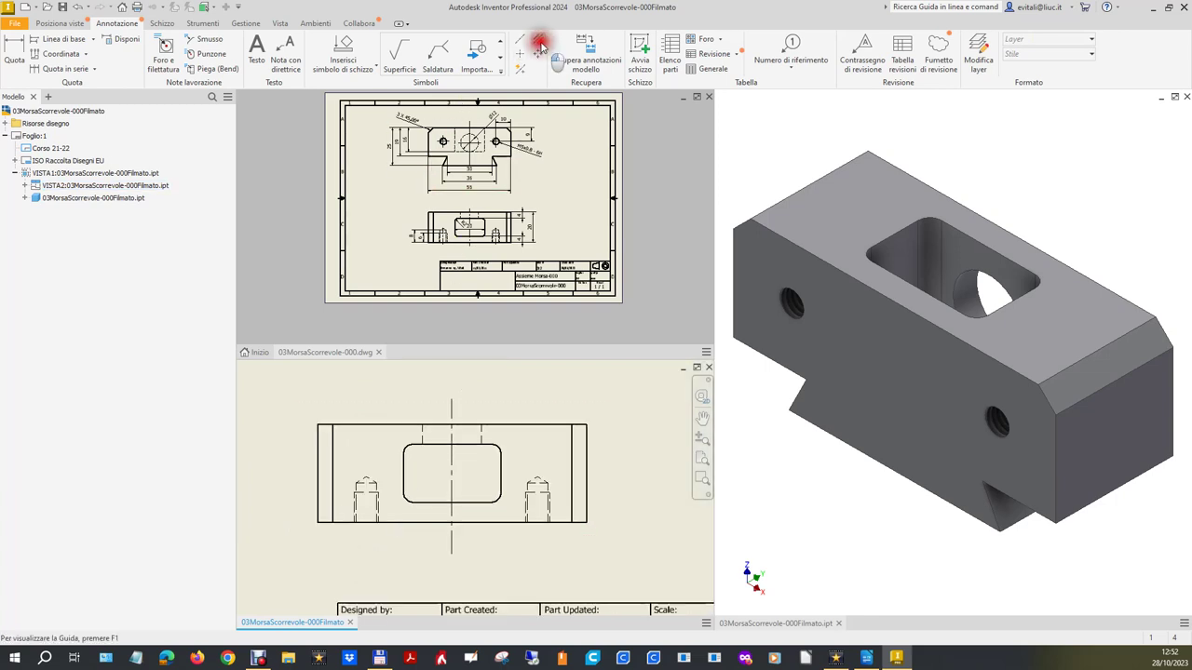
{"action": "scroll", "coordinate": [395, 519], "scroll_direction": "down", "scroll_amount": 2}
{"action": "left_click", "coordinate": [381, 501]}
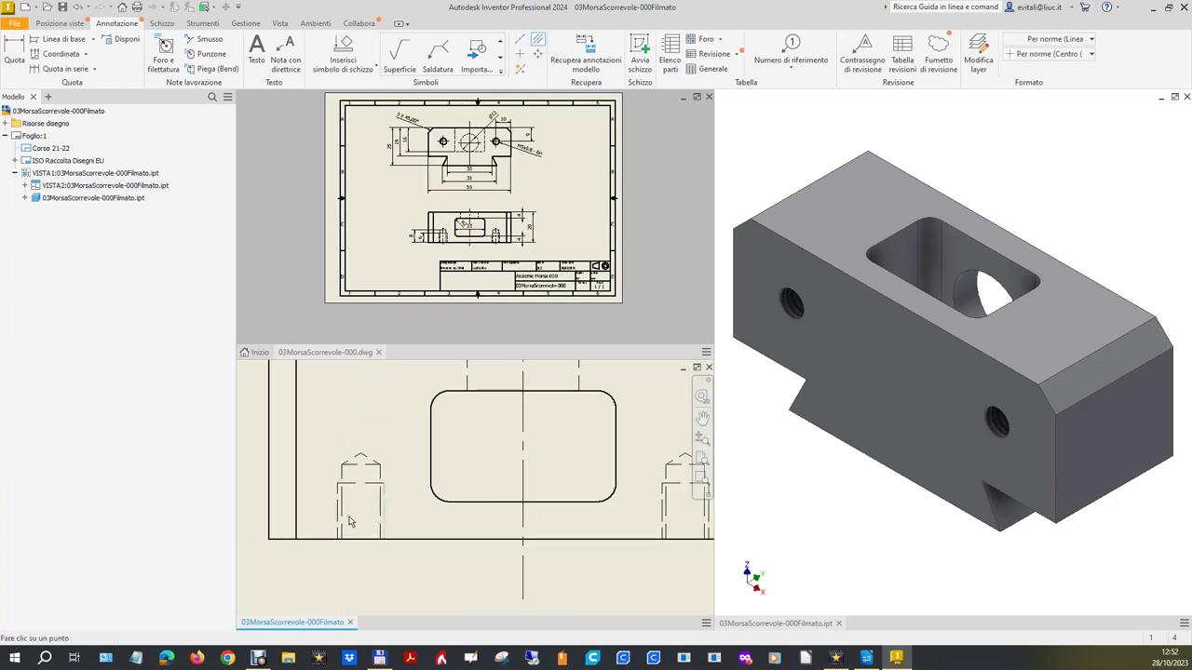
{"action": "left_click", "coordinate": [339, 512]}
{"action": "key", "text": "Escape"}
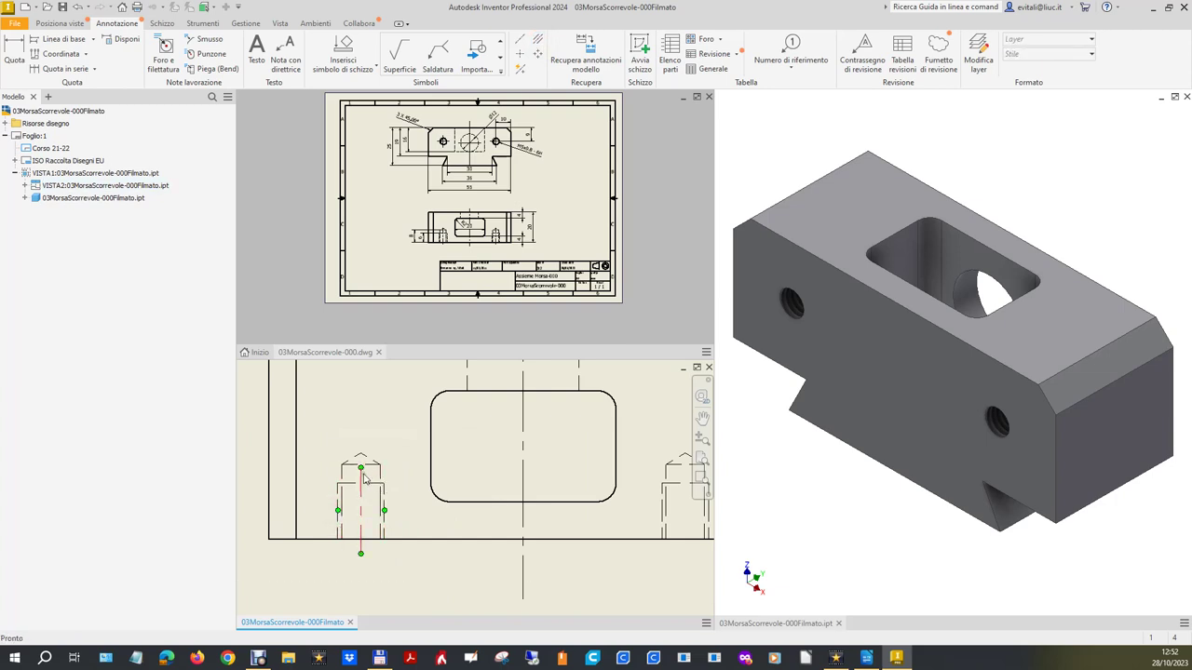
{"action": "left_click", "coordinate": [363, 445]}
{"action": "left_click", "coordinate": [361, 434]}
{"action": "left_click", "coordinate": [320, 546]}
{"action": "scroll", "coordinate": [564, 529], "scroll_direction": "down", "scroll_amount": 3}
{"action": "scroll", "coordinate": [694, 533], "scroll_direction": "up", "scroll_amount": 2}
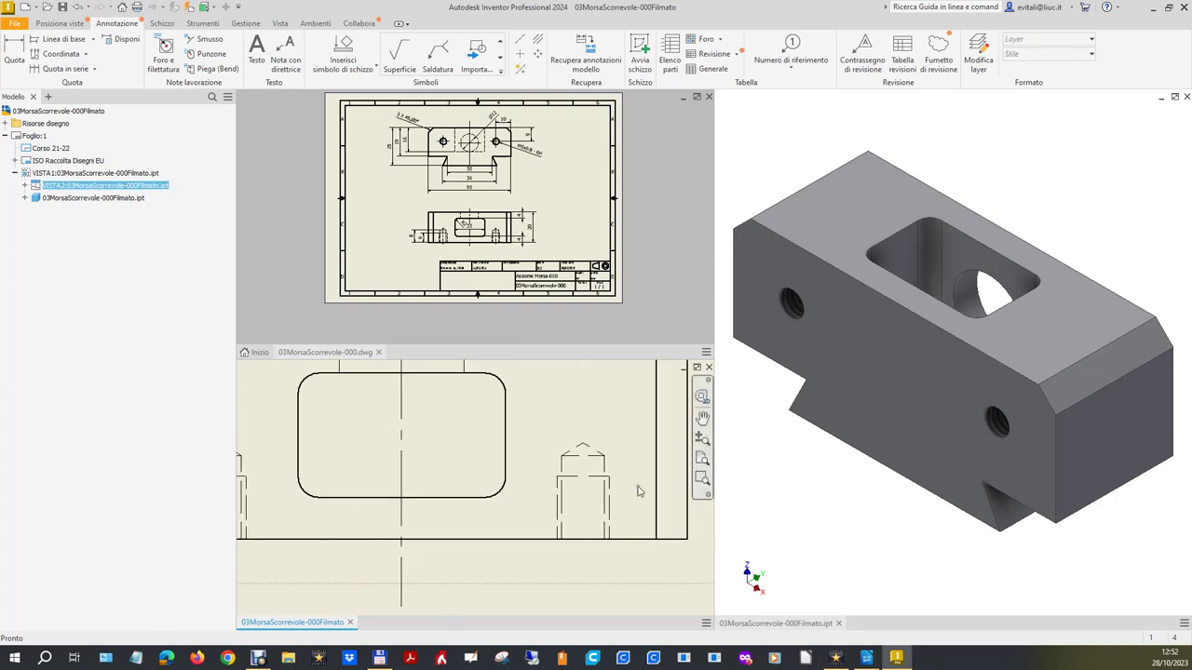
- Add a bisector centerline to the right threaded hole and stretch it upward past the part
{"action": "left_click", "coordinate": [535, 45]}
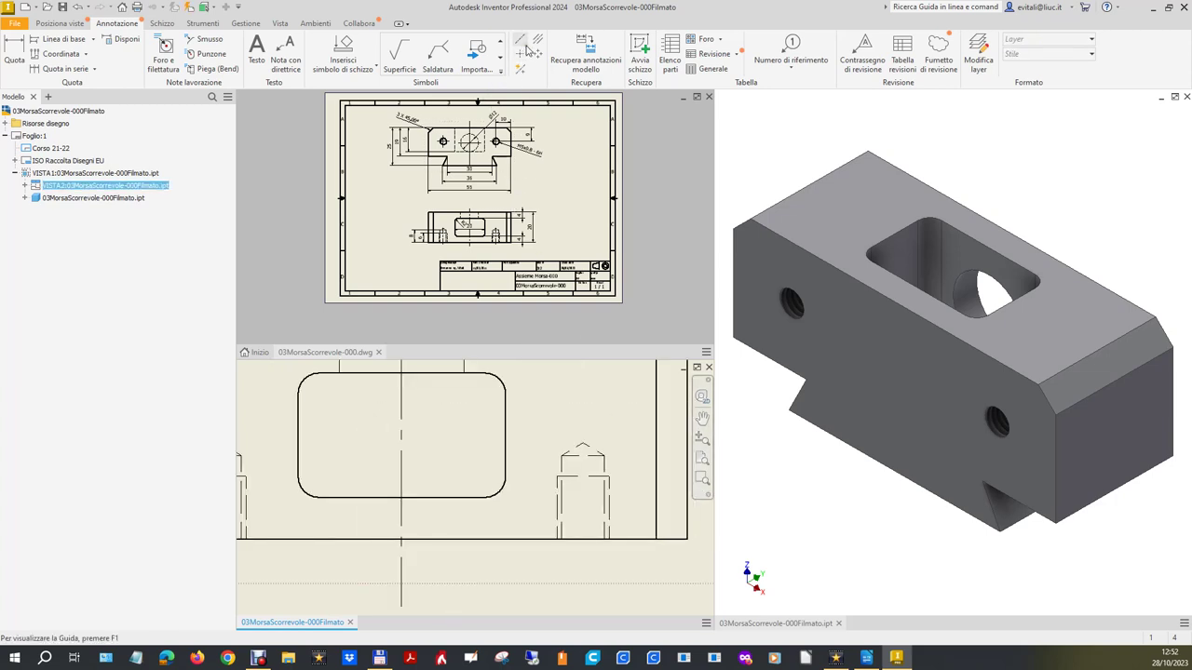
{"action": "left_click", "coordinate": [609, 503]}
{"action": "left_click", "coordinate": [560, 496]}
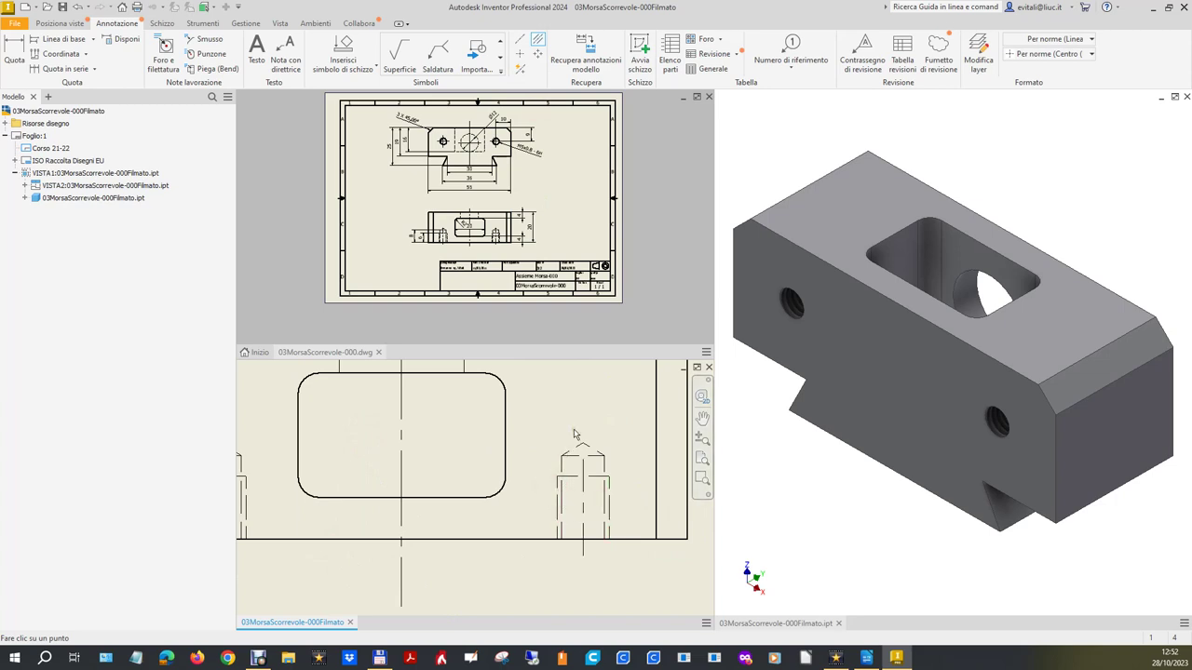
{"action": "key", "text": "Escape"}
{"action": "left_click", "coordinate": [588, 467]}
{"action": "left_click_drag", "start_coordinate": [583, 445], "coordinate": [581, 407]}
{"action": "left_click", "coordinate": [597, 579]}
{"action": "scroll", "coordinate": [597, 579], "scroll_direction": "down", "scroll_amount": 2}
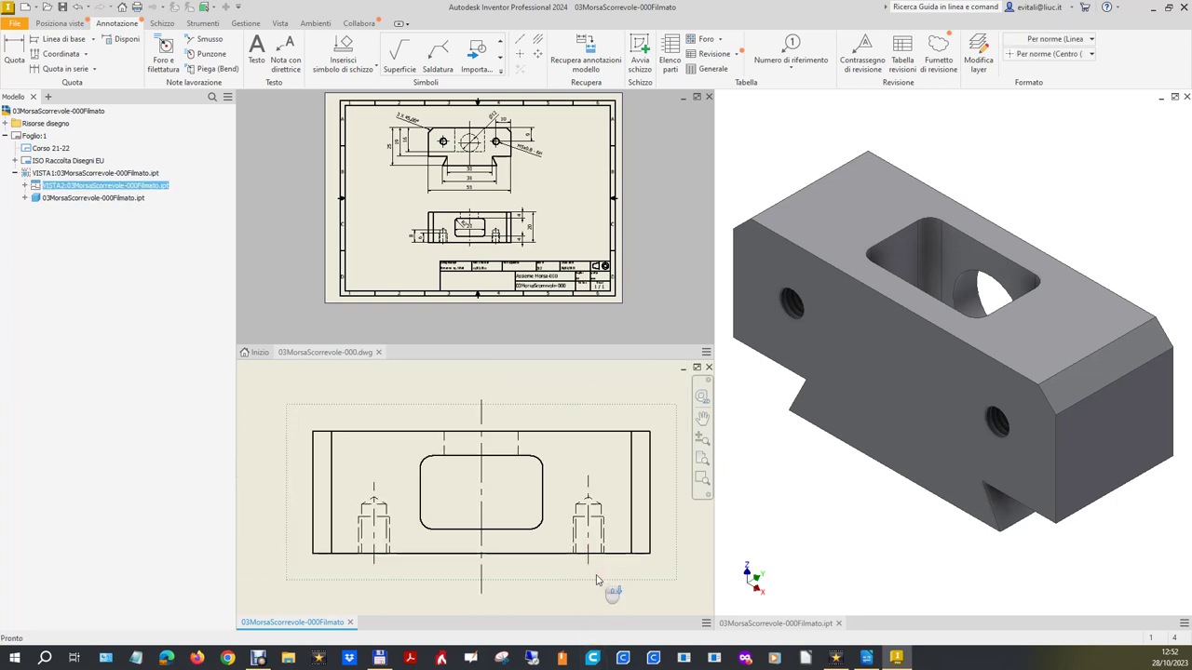
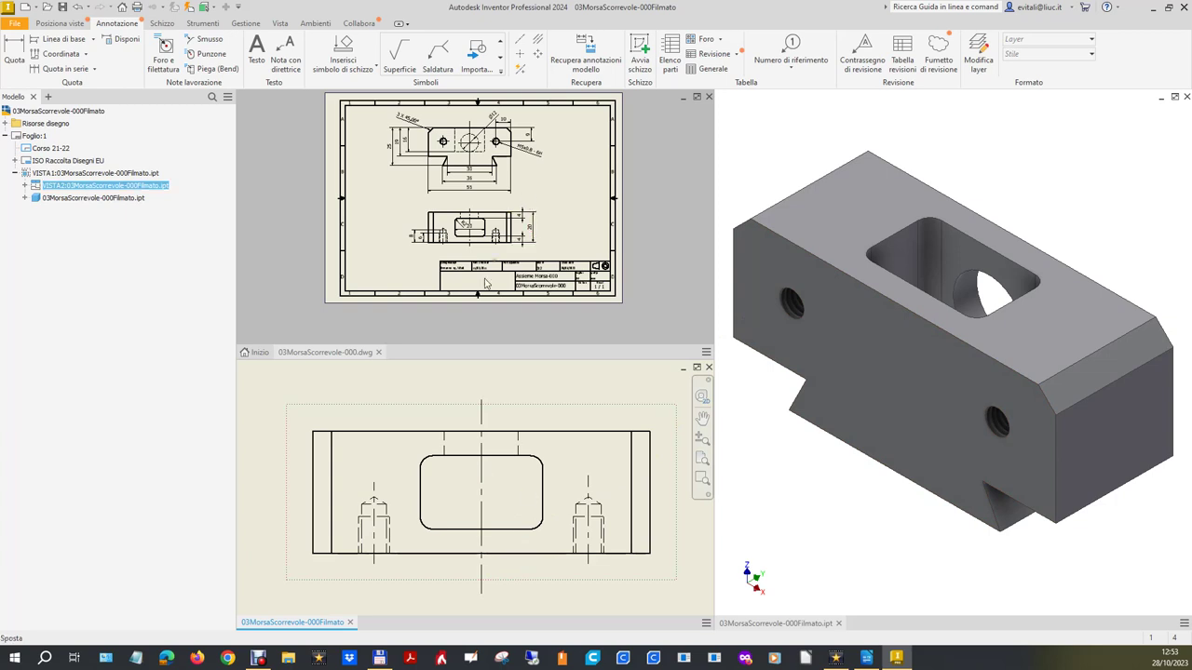
- Add a 20,00 width dimension between the two edges of the lower view's rounded slot
{"action": "scroll", "coordinate": [476, 253], "scroll_direction": "down", "scroll_amount": 3}
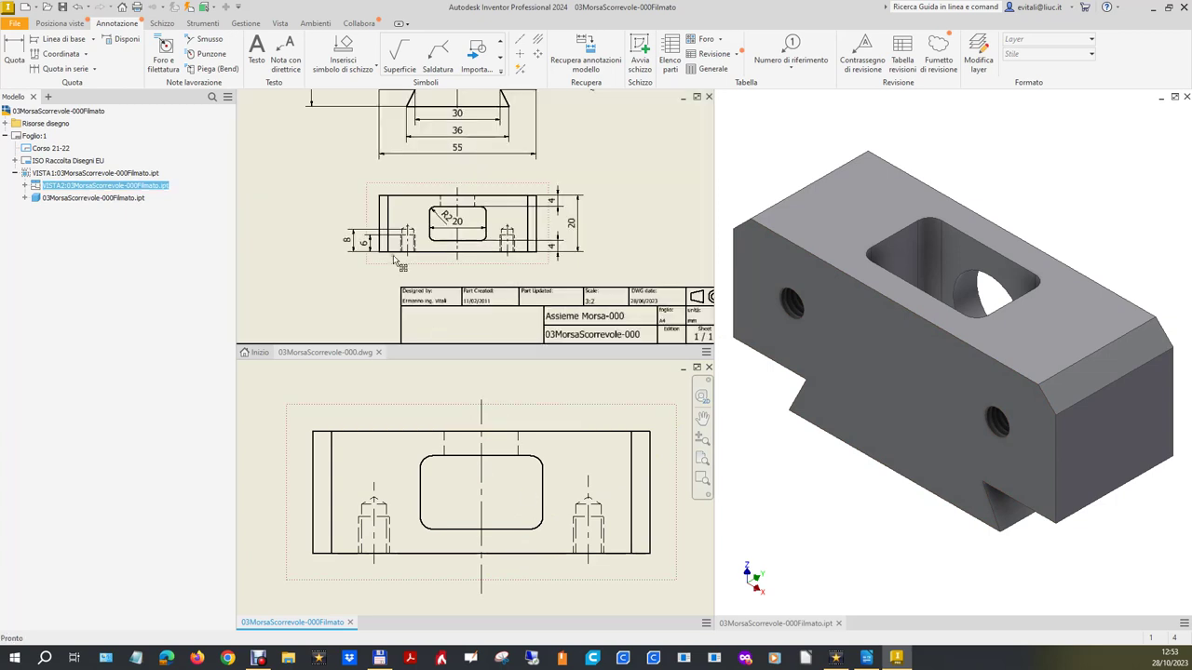
{"action": "left_click", "coordinate": [14, 54]}
{"action": "left_click", "coordinate": [420, 492]}
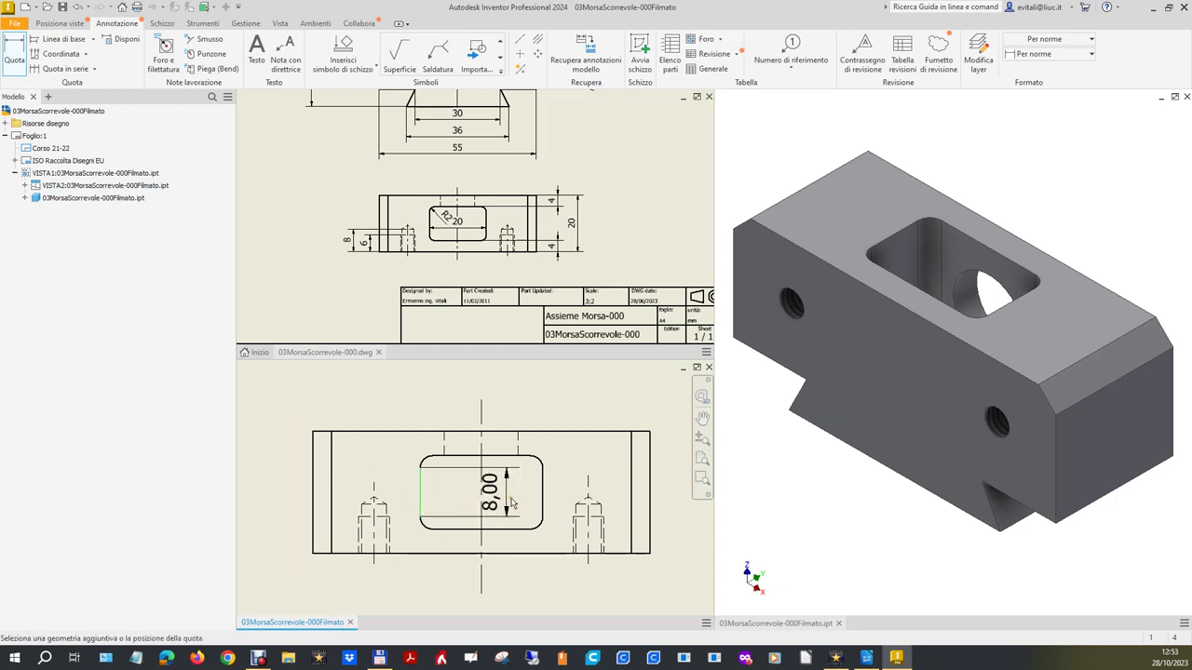
{"action": "left_click", "coordinate": [547, 504]}
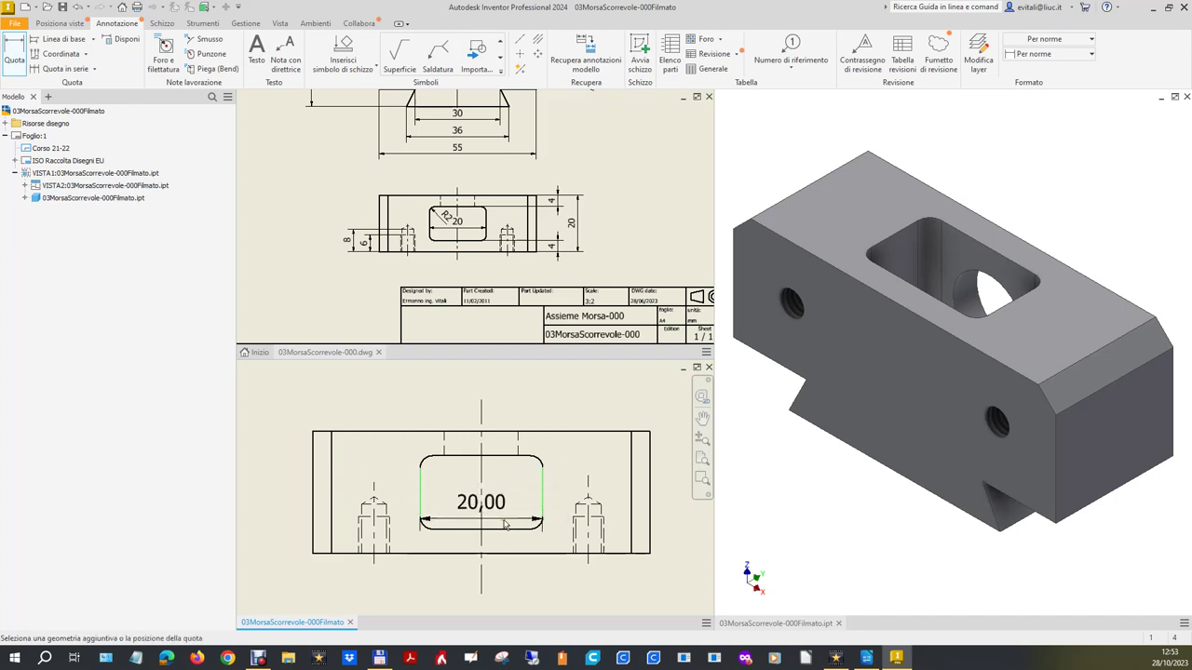
{"action": "left_click", "coordinate": [504, 517]}
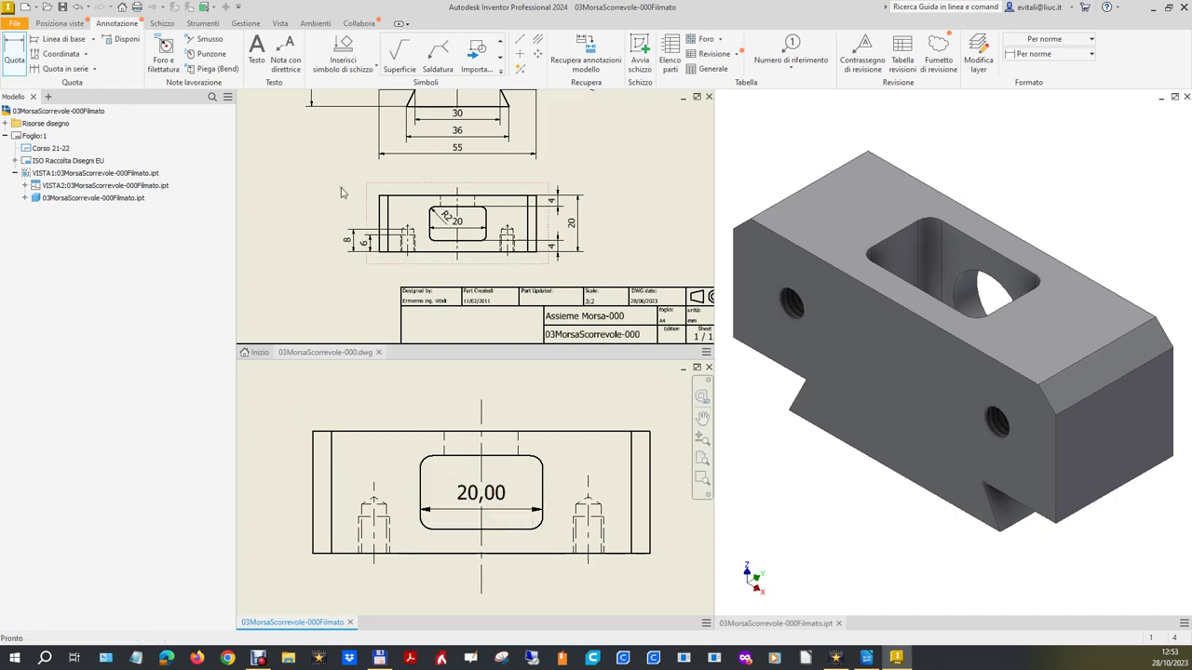
{"action": "left_click", "coordinate": [245, 23]}
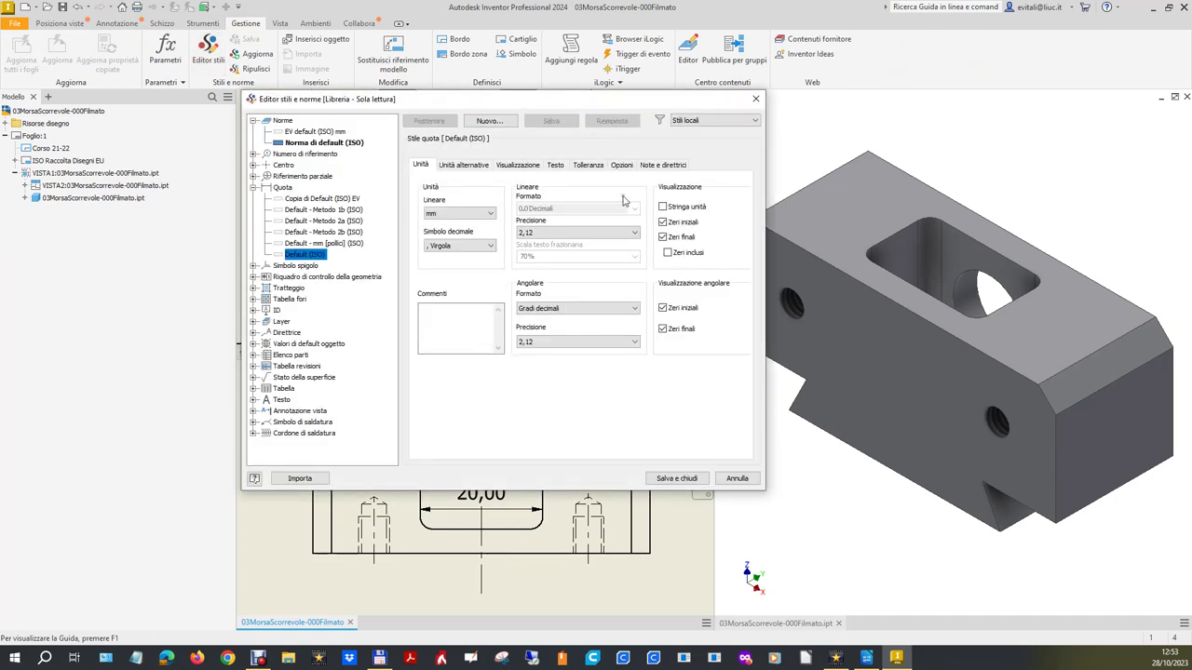
- Untick Zeri finali in the Default (ISO) dimension style and save, so the slot reads 20
{"action": "left_click", "coordinate": [663, 238]}
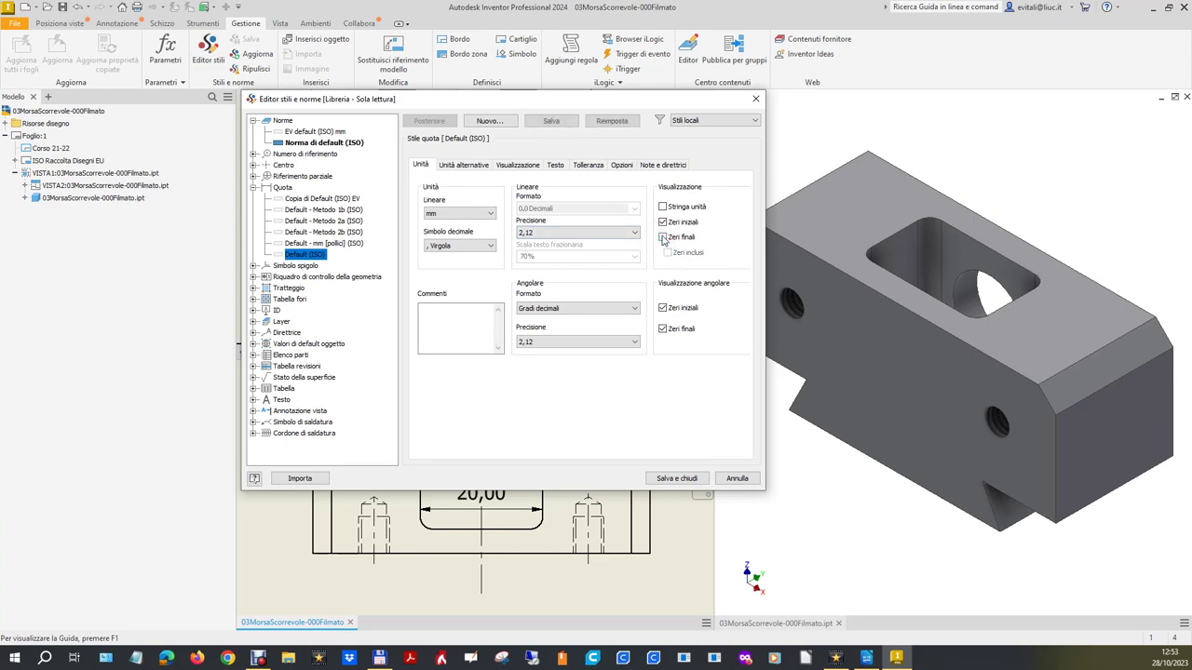
{"action": "left_click", "coordinate": [677, 479]}
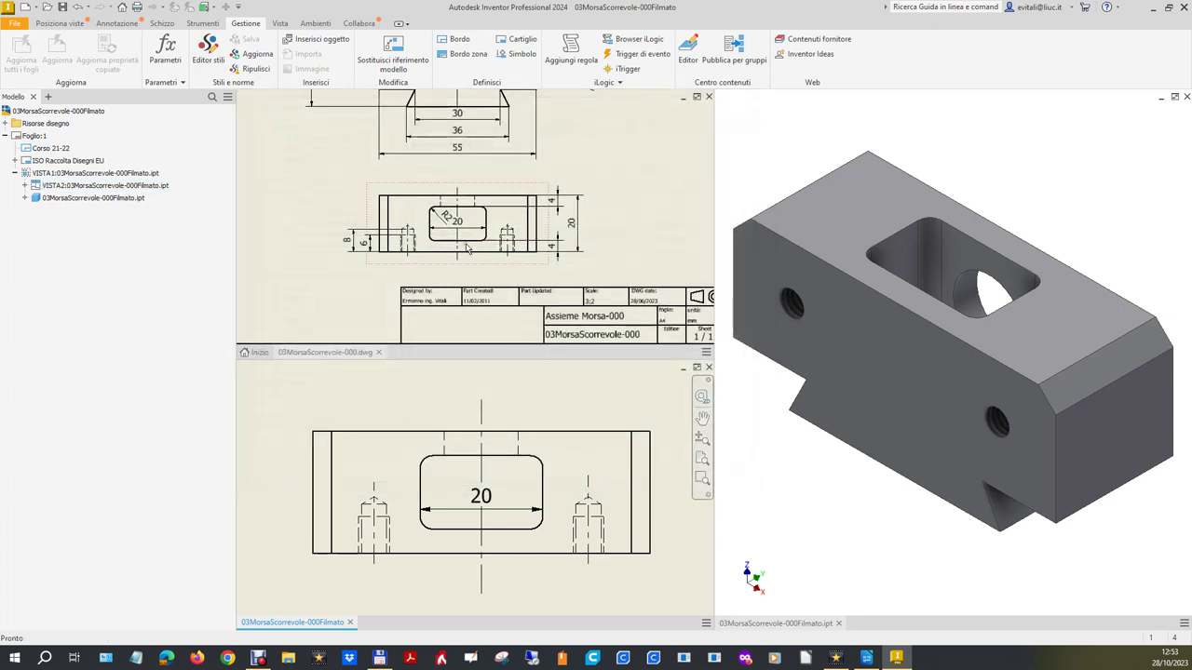
- Dimension the slot's R2 corner radius and the 6 and 8 hole depths in the lower view
{"action": "left_click", "coordinate": [63, 24]}
{"action": "left_click", "coordinate": [109, 25]}
{"action": "left_click", "coordinate": [14, 51]}
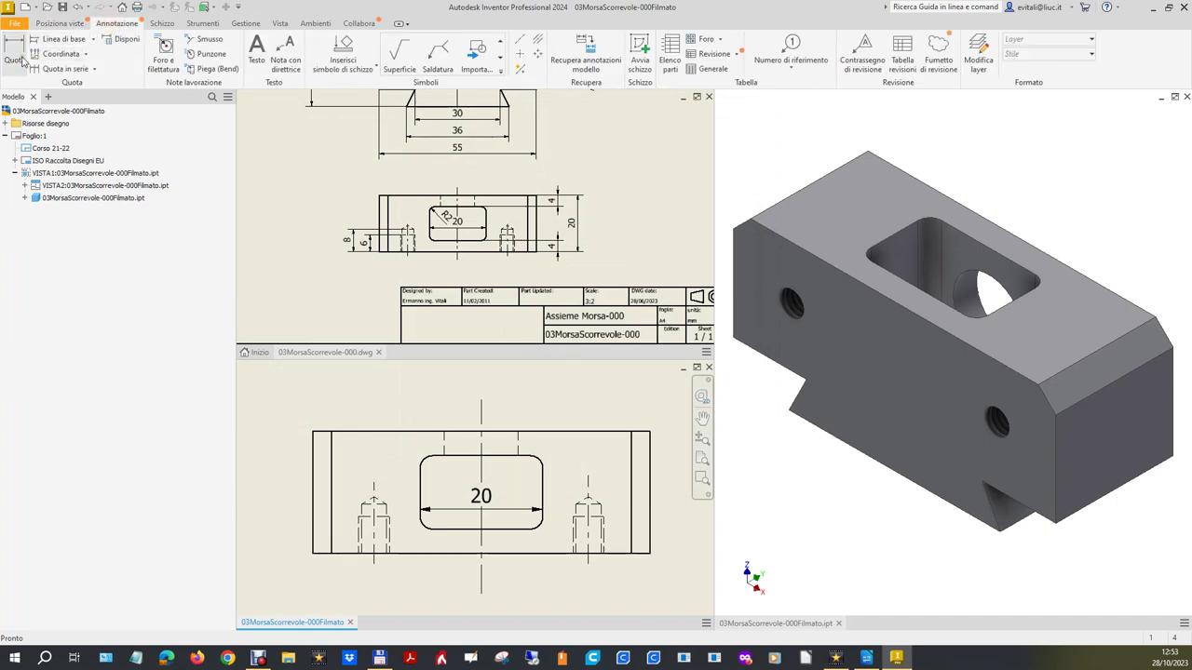
{"action": "left_click", "coordinate": [426, 464]}
{"action": "left_click", "coordinate": [451, 488]}
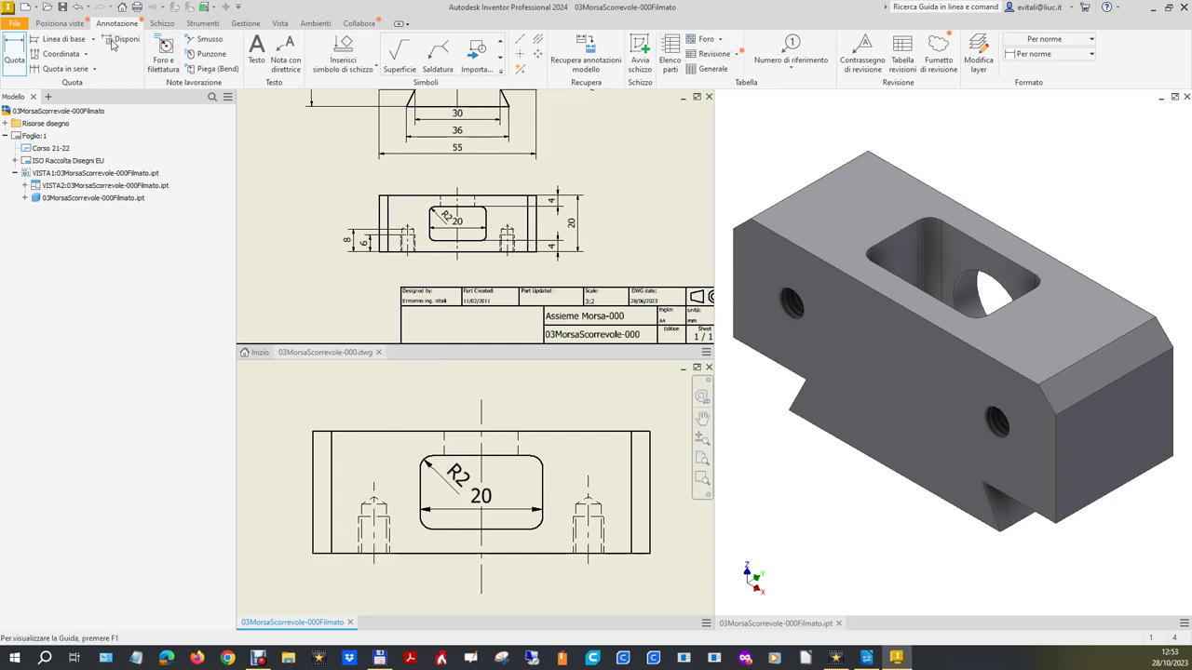
{"action": "left_click", "coordinate": [360, 529]}
{"action": "left_click", "coordinate": [288, 533]}
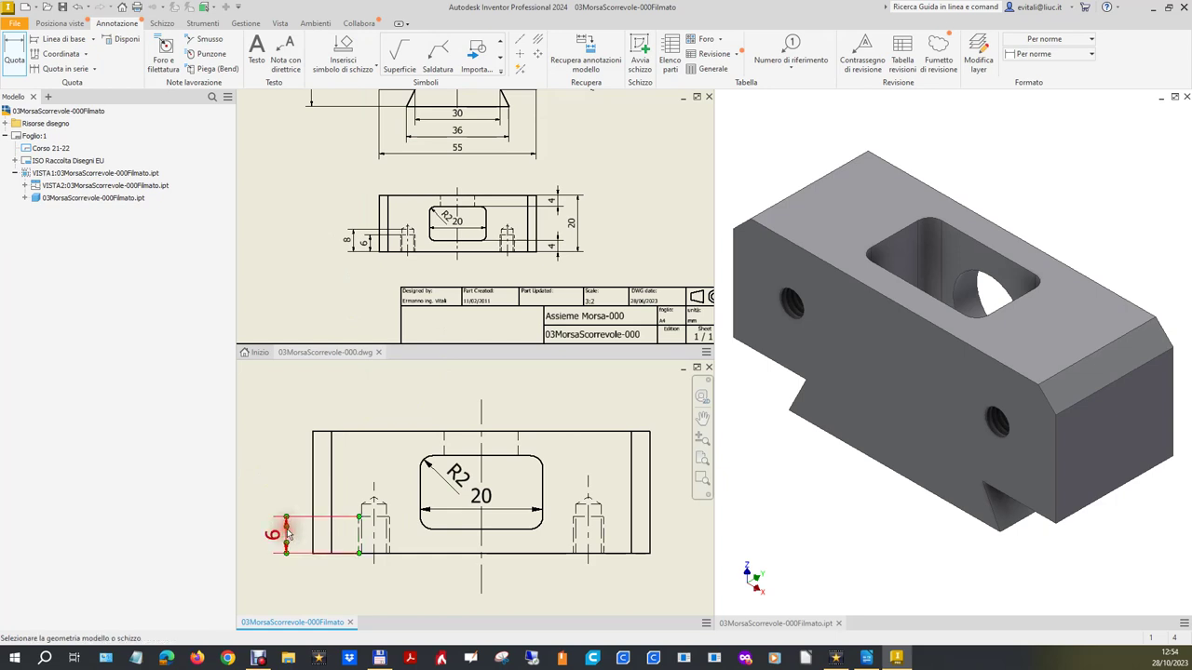
{"action": "left_click", "coordinate": [367, 510]}
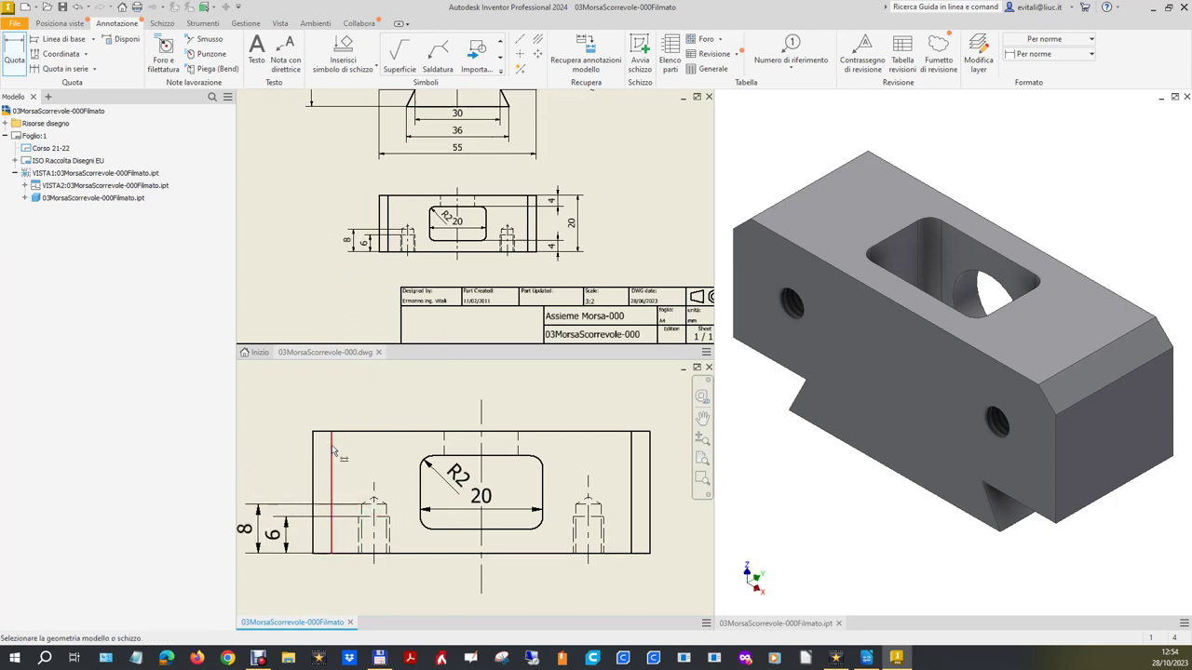
{"action": "key", "text": "Escape"}
- Add the two 4 slot offsets from the bottom and top edges and the 20 overall height
{"action": "key", "text": "d"}
{"action": "left_click", "coordinate": [500, 531]}
{"action": "left_click", "coordinate": [506, 554]}
{"action": "left_click", "coordinate": [690, 556]}
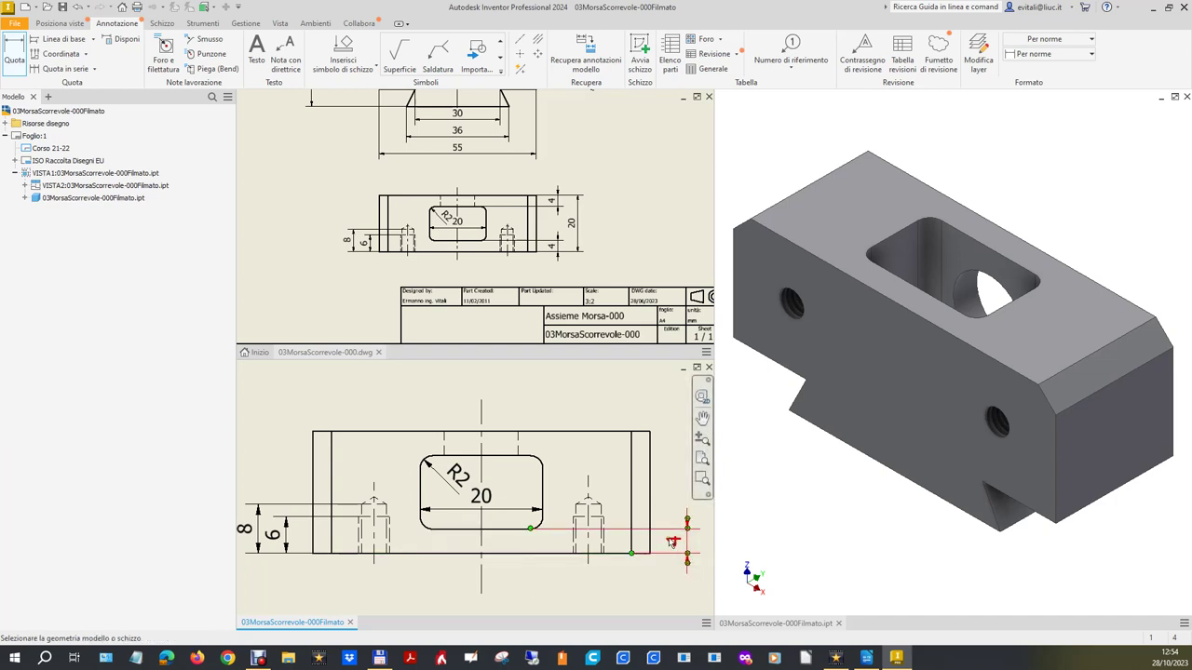
{"action": "scroll", "coordinate": [522, 559], "scroll_direction": "down", "scroll_amount": 1}
{"action": "scroll", "coordinate": [484, 567], "scroll_direction": "up", "scroll_amount": 2}
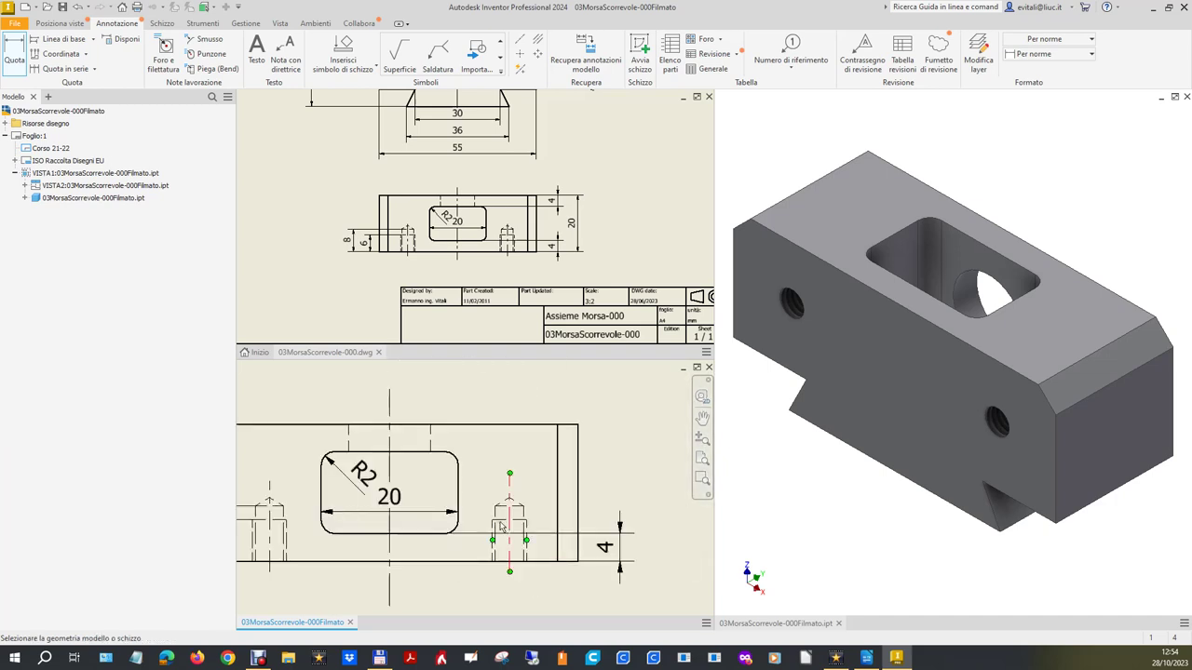
{"action": "left_click", "coordinate": [416, 452]}
{"action": "left_click", "coordinate": [456, 426]}
{"action": "left_click", "coordinate": [631, 430]}
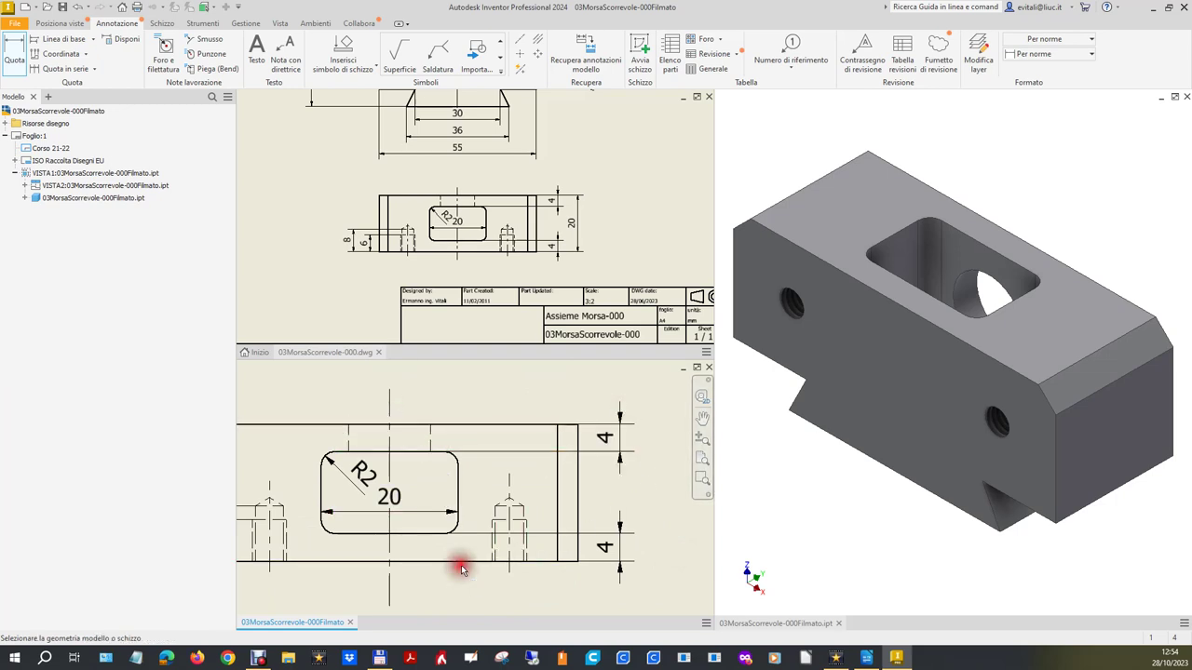
{"action": "left_click", "coordinate": [463, 561]}
{"action": "left_click", "coordinate": [495, 426]}
{"action": "left_click", "coordinate": [658, 455]}
{"action": "key", "text": "Escape"}
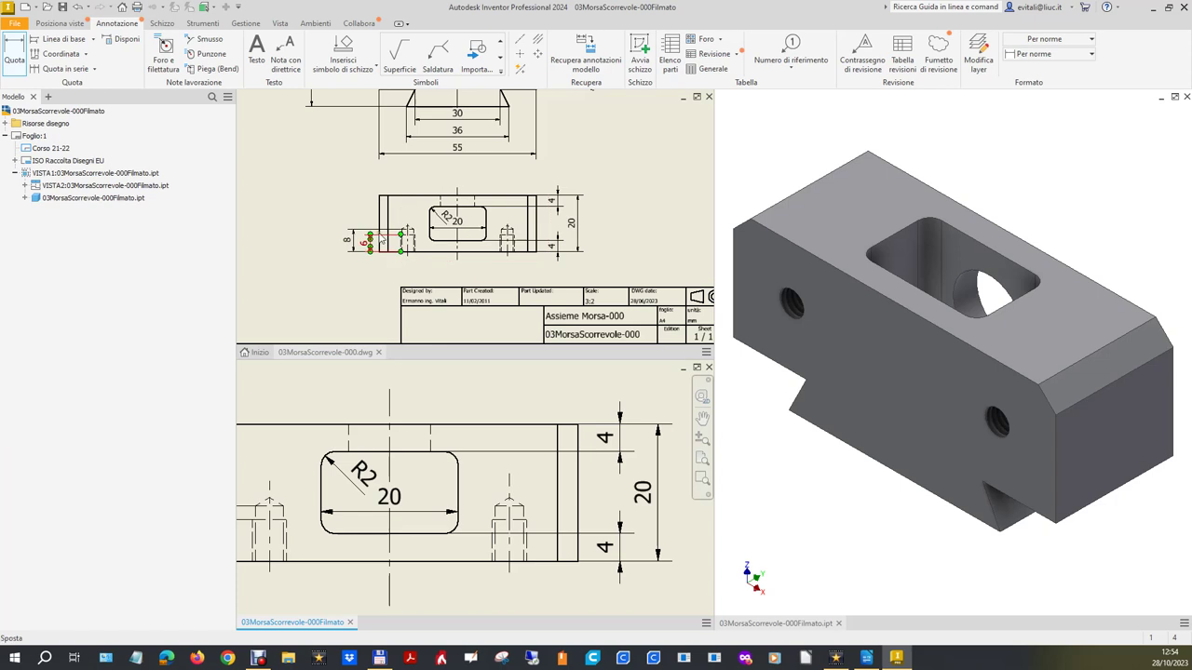
{"action": "scroll", "coordinate": [525, 430], "scroll_direction": "down", "scroll_amount": 2}
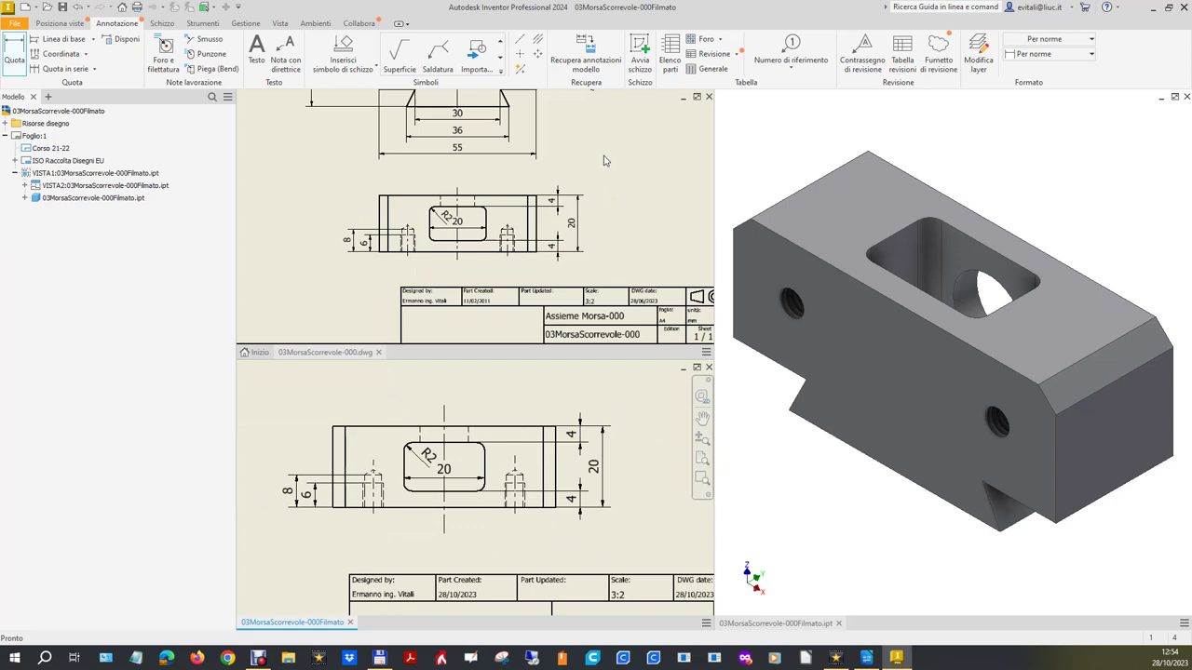
- Dimension the 30 distance between the two dovetail chamfer edges of the front view
{"action": "scroll", "coordinate": [601, 155], "scroll_direction": "up", "scroll_amount": 1}
{"action": "scroll", "coordinate": [614, 170], "scroll_direction": "down", "scroll_amount": 2}
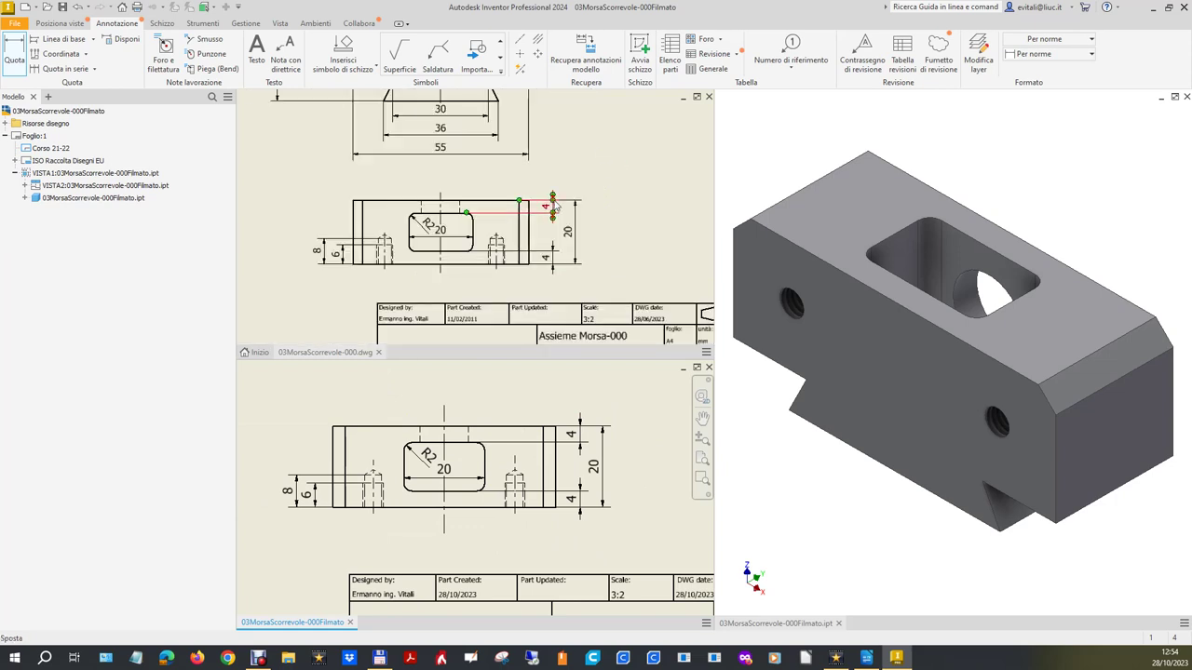
{"action": "scroll", "coordinate": [552, 212], "scroll_direction": "down", "scroll_amount": 1}
{"action": "scroll", "coordinate": [552, 211], "scroll_direction": "down", "scroll_amount": 1}
{"action": "scroll", "coordinate": [524, 299], "scroll_direction": "up", "scroll_amount": 2}
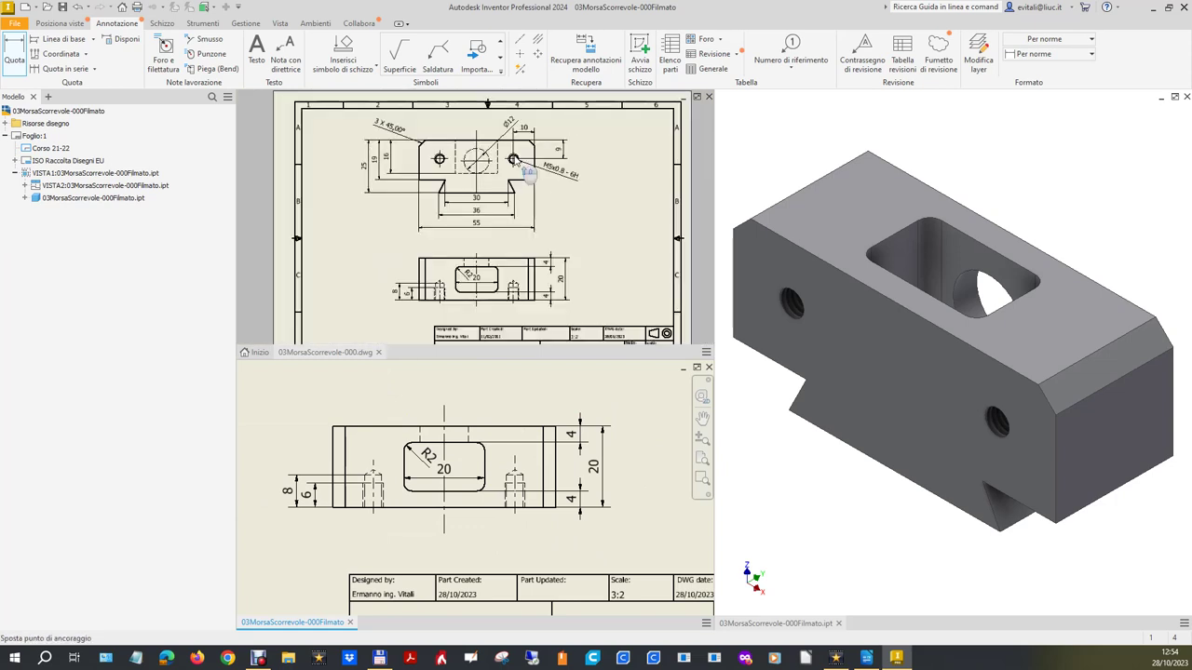
{"action": "scroll", "coordinate": [526, 399], "scroll_direction": "down", "scroll_amount": 1}
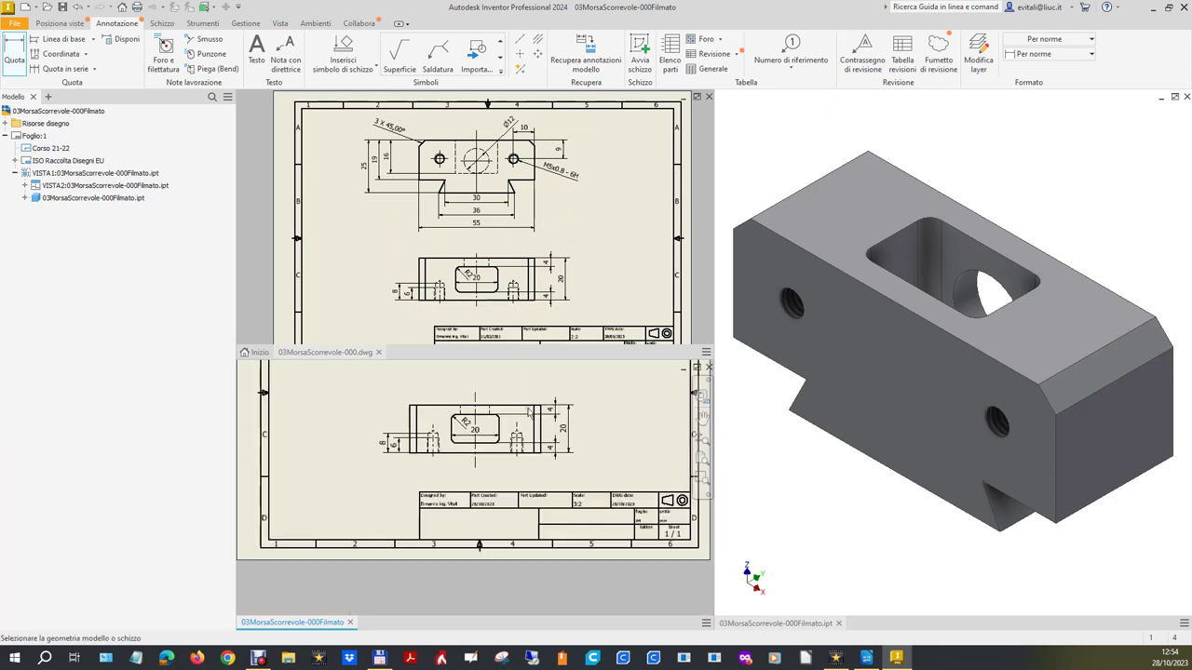
{"action": "scroll", "coordinate": [529, 414], "scroll_direction": "down", "scroll_amount": 1}
{"action": "scroll", "coordinate": [522, 494], "scroll_direction": "down", "scroll_amount": 1}
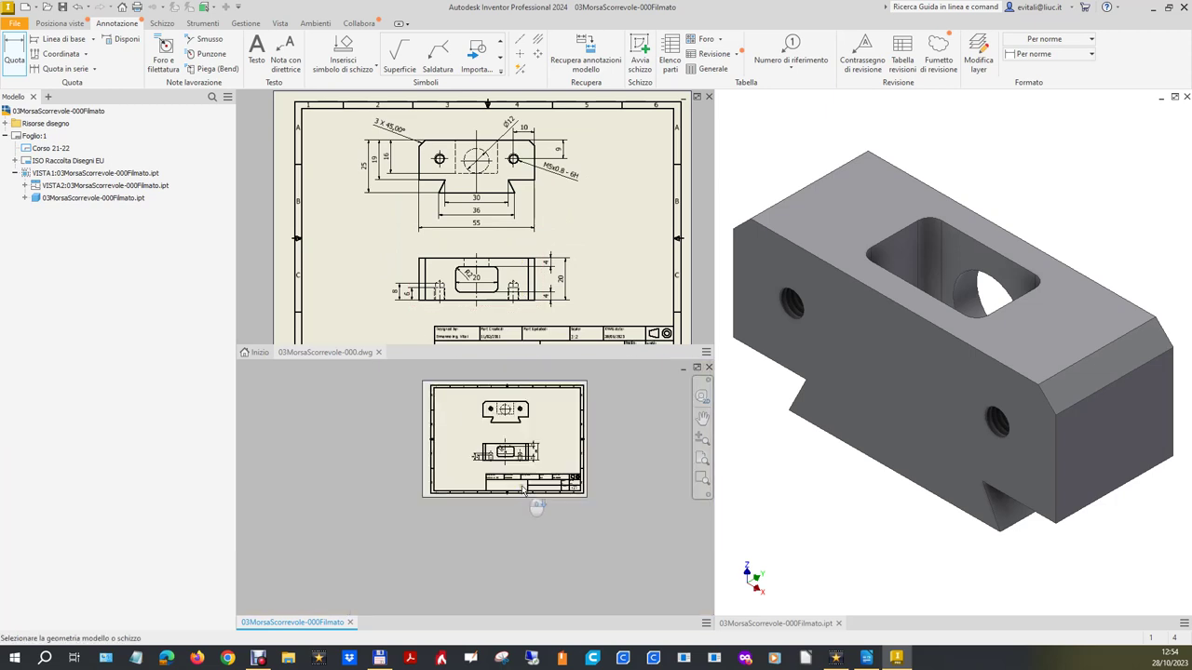
{"action": "scroll", "coordinate": [507, 416], "scroll_direction": "up", "scroll_amount": 2}
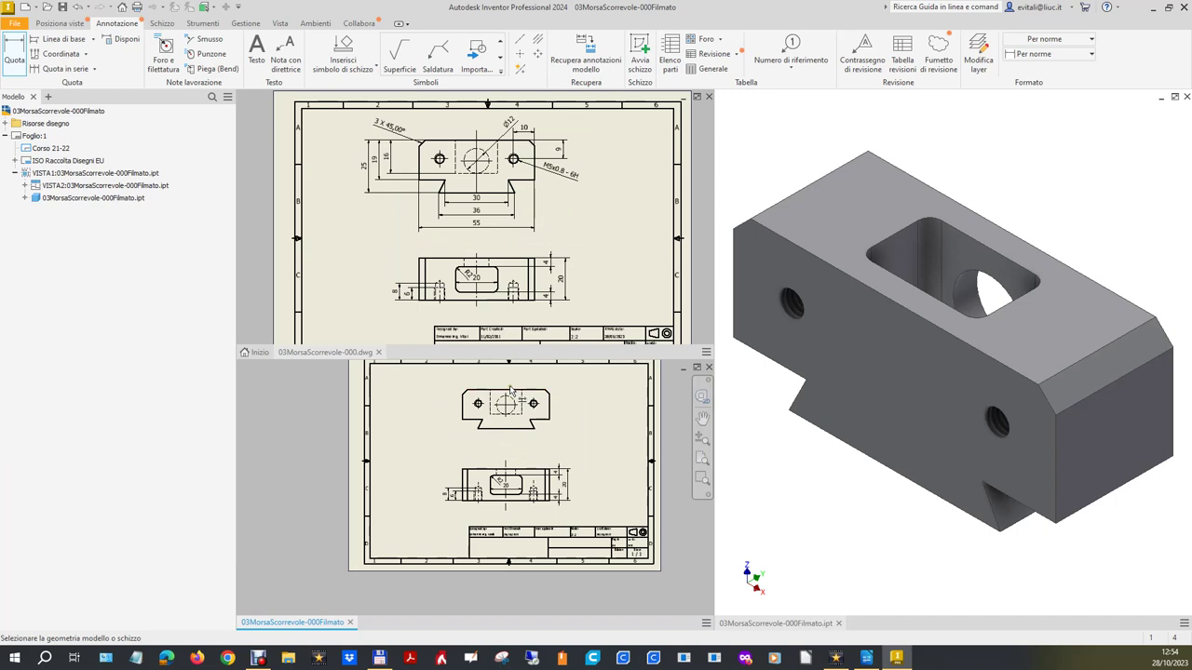
{"action": "scroll", "coordinate": [511, 391], "scroll_direction": "up", "scroll_amount": 1}
{"action": "scroll", "coordinate": [511, 396], "scroll_direction": "up", "scroll_amount": 2}
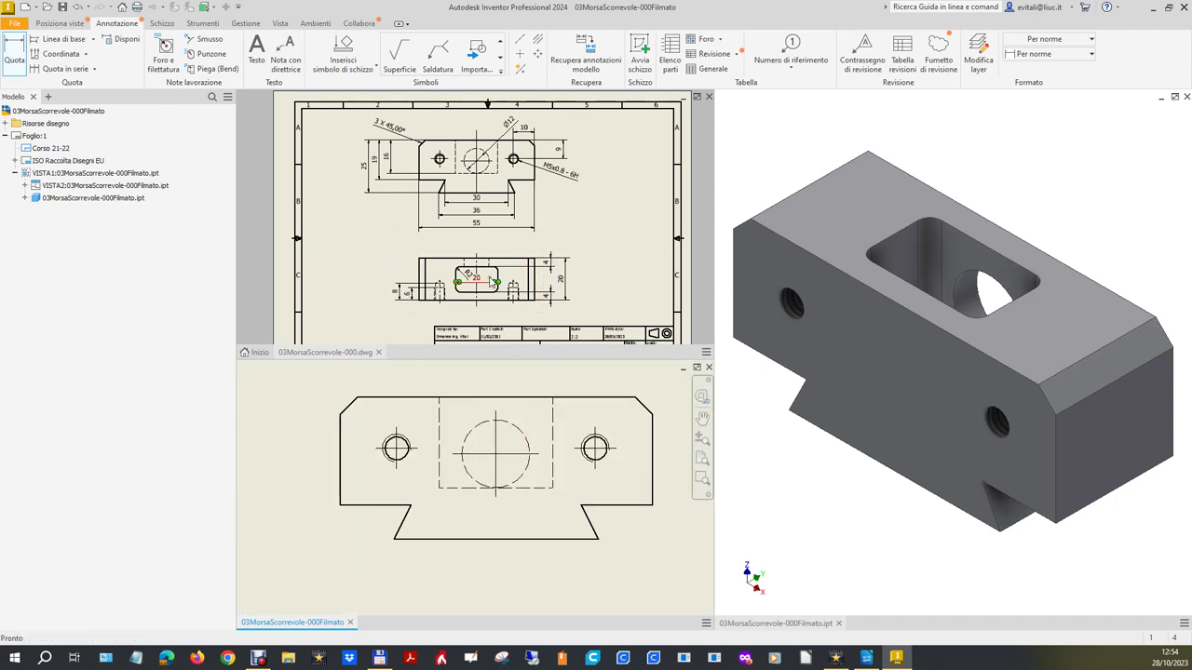
{"action": "key", "text": "d"}
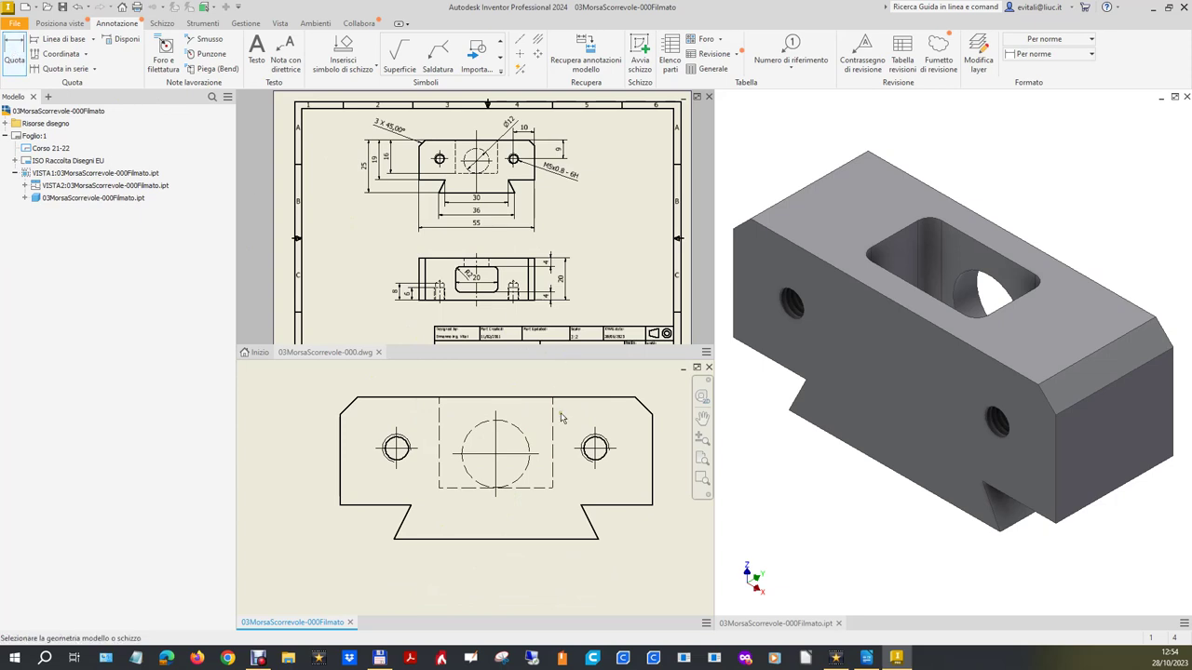
{"action": "left_click", "coordinate": [411, 508]}
{"action": "left_click", "coordinate": [582, 508]}
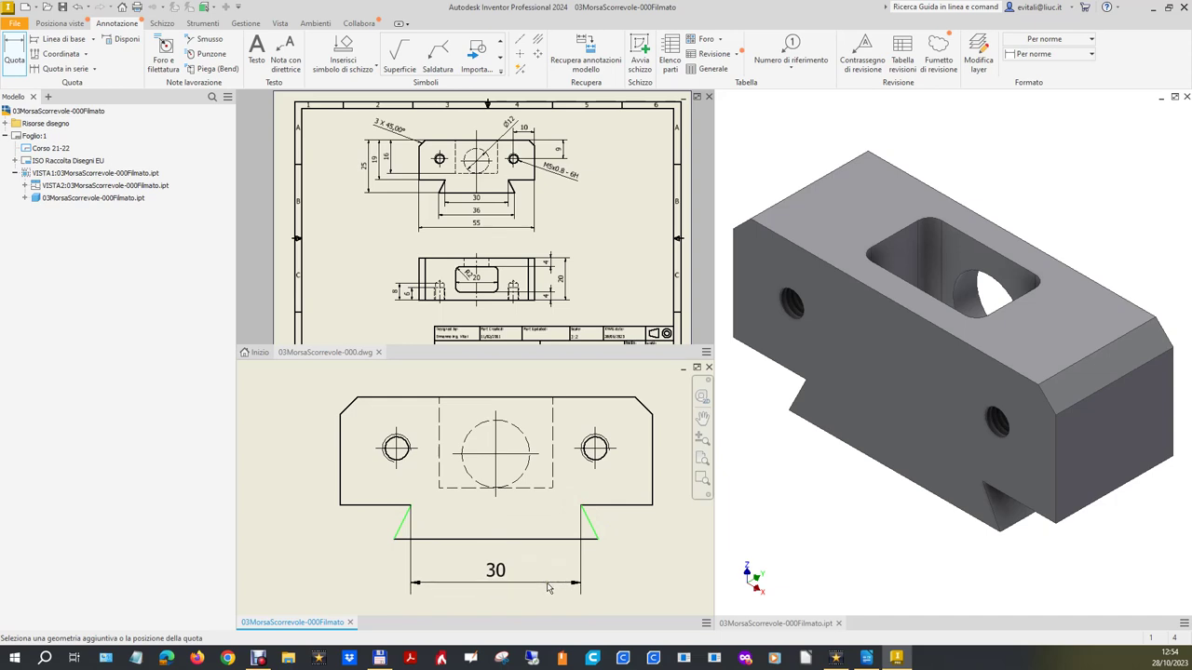
{"action": "left_click", "coordinate": [551, 594]}
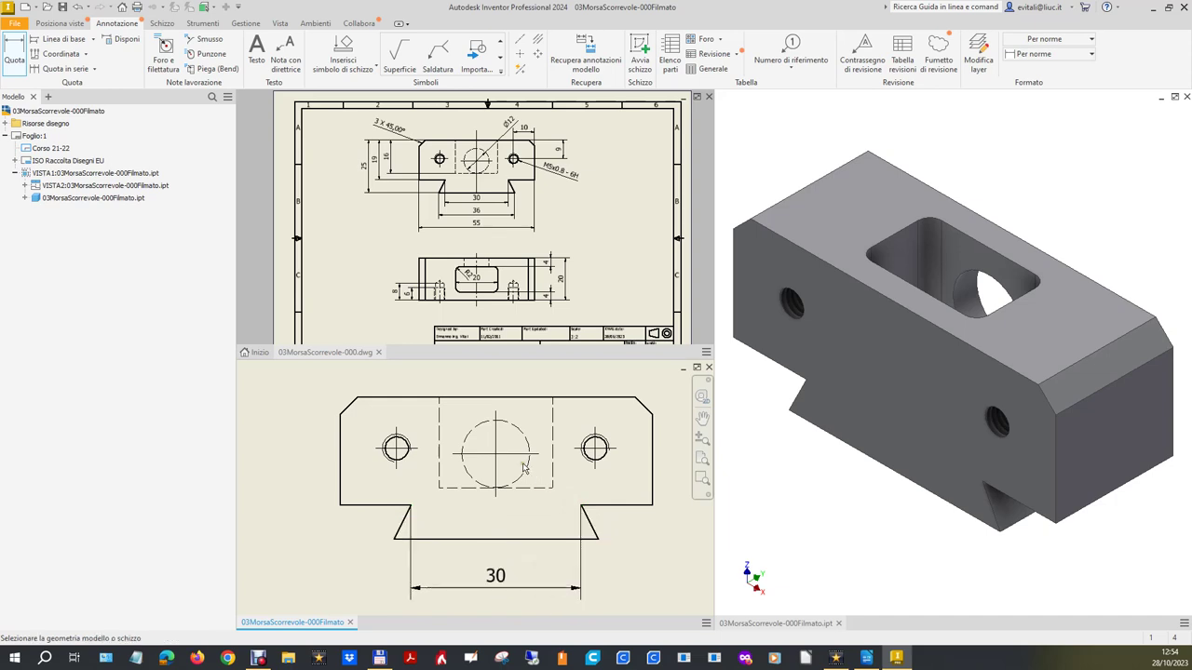
- Add the 36 width of the bottom edge below the 30 dimension
{"action": "scroll", "coordinate": [526, 471], "scroll_direction": "down", "scroll_amount": 3}
{"action": "scroll", "coordinate": [512, 529], "scroll_direction": "up", "scroll_amount": 2}
{"action": "scroll", "coordinate": [512, 528], "scroll_direction": "up", "scroll_amount": 2}
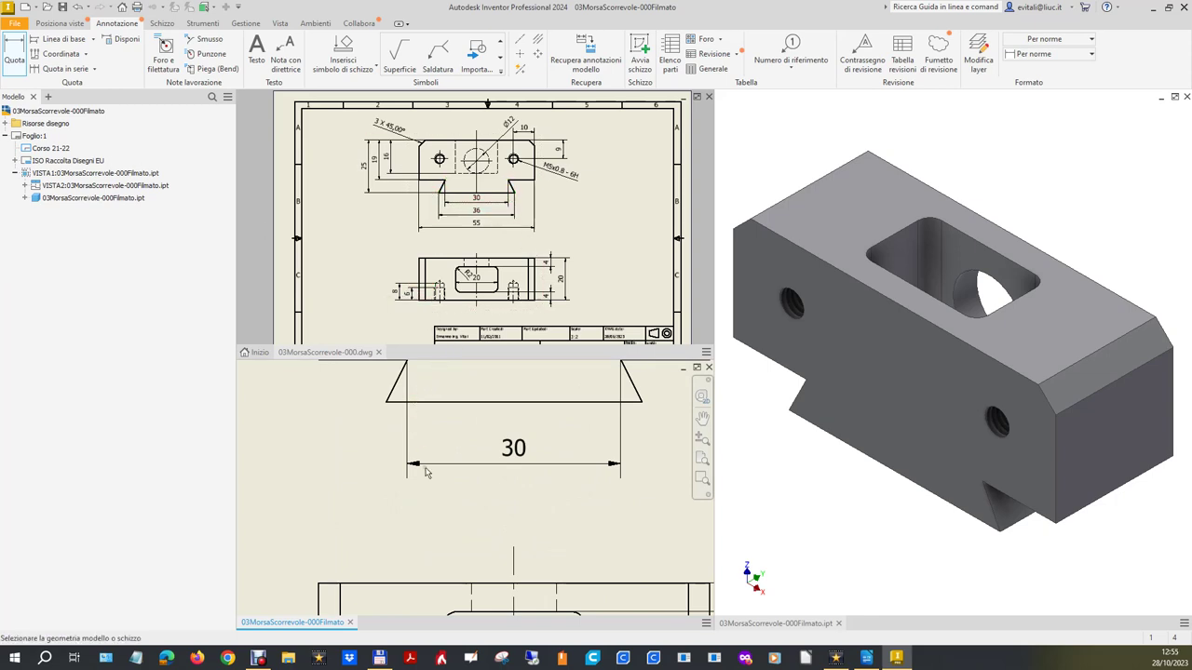
{"action": "scroll", "coordinate": [419, 456], "scroll_direction": "down", "scroll_amount": 2}
{"action": "left_click", "coordinate": [403, 442]}
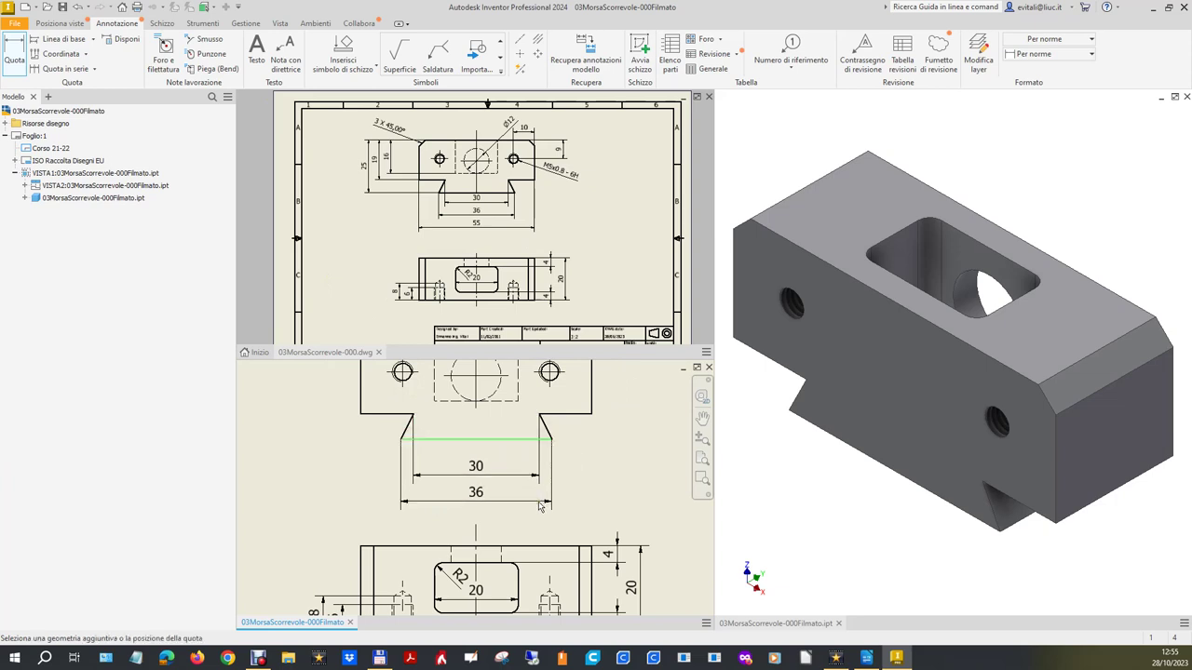
{"action": "left_click", "coordinate": [533, 498]}
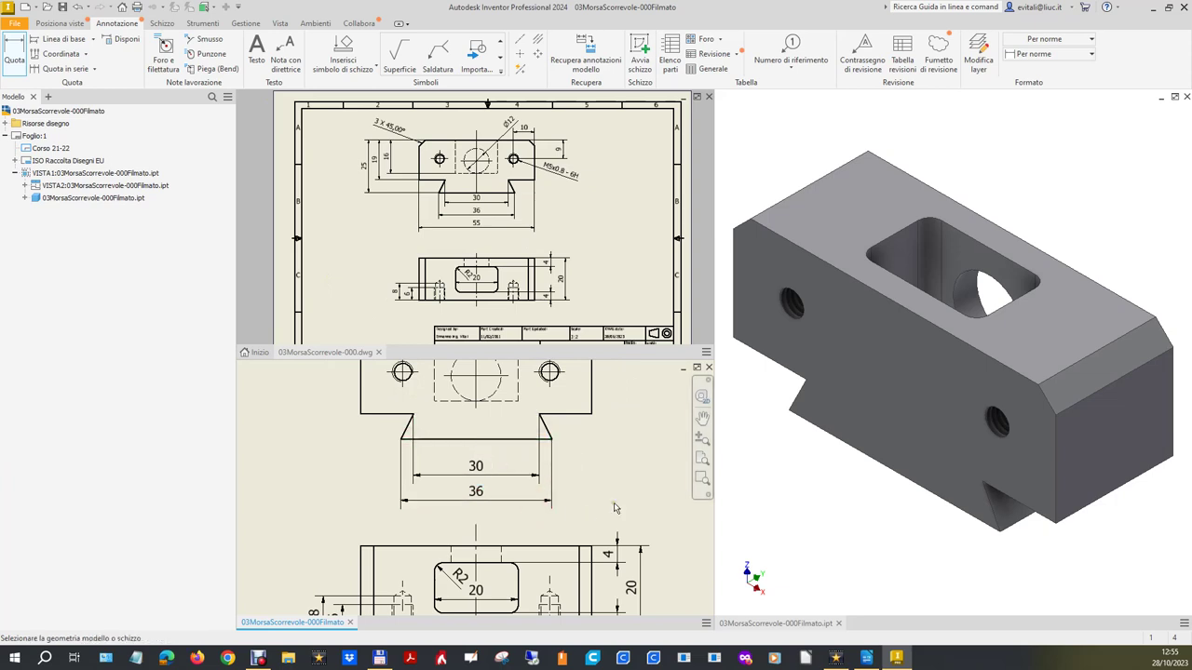
{"action": "scroll", "coordinate": [615, 508], "scroll_direction": "down", "scroll_amount": 2}
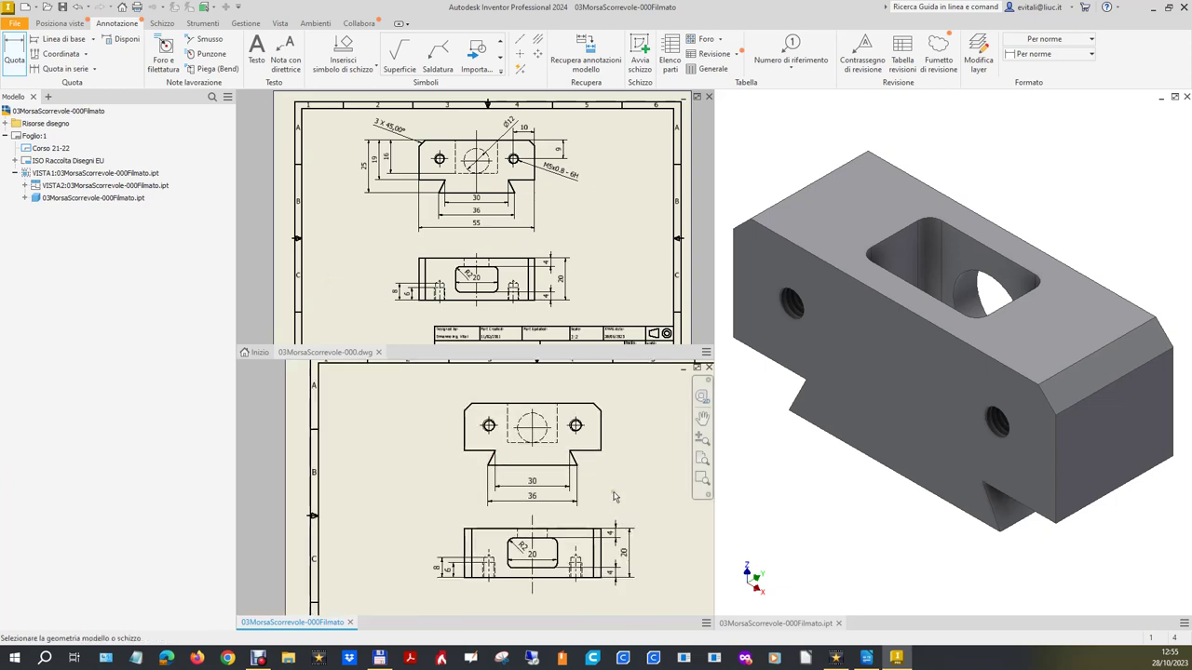
- Move the front view up and the lower view down a little on the sheet
{"action": "left_click", "coordinate": [547, 382]}
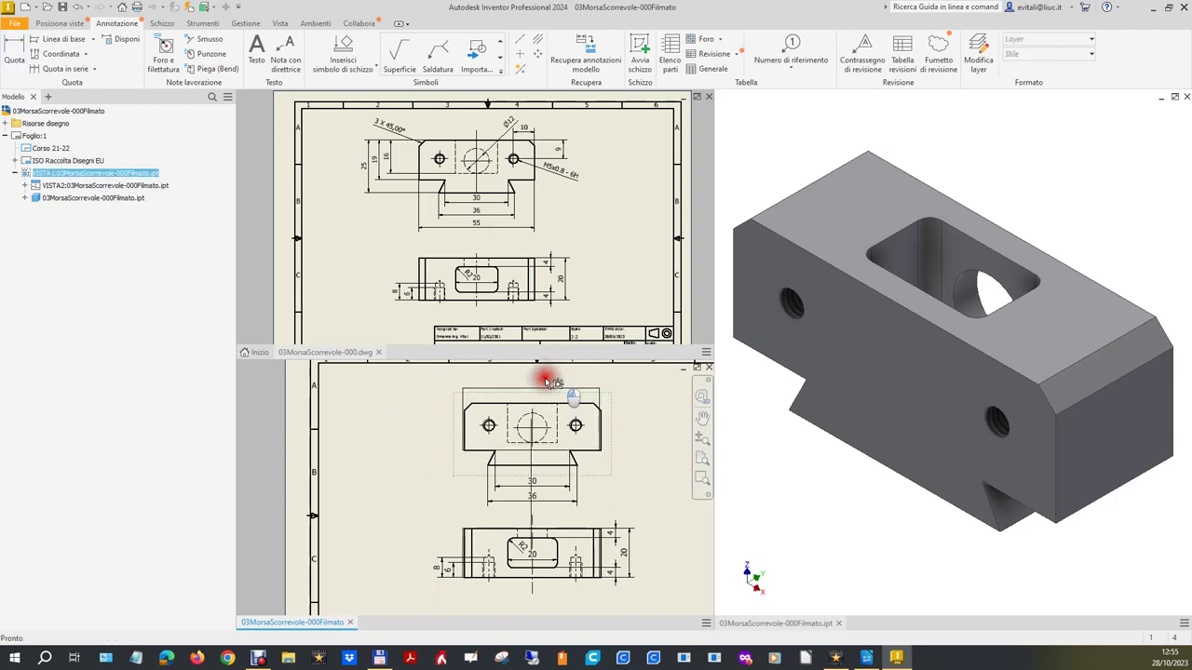
{"action": "left_click_drag", "start_coordinate": [547, 383], "coordinate": [547, 368]}
{"action": "left_click", "coordinate": [570, 527]}
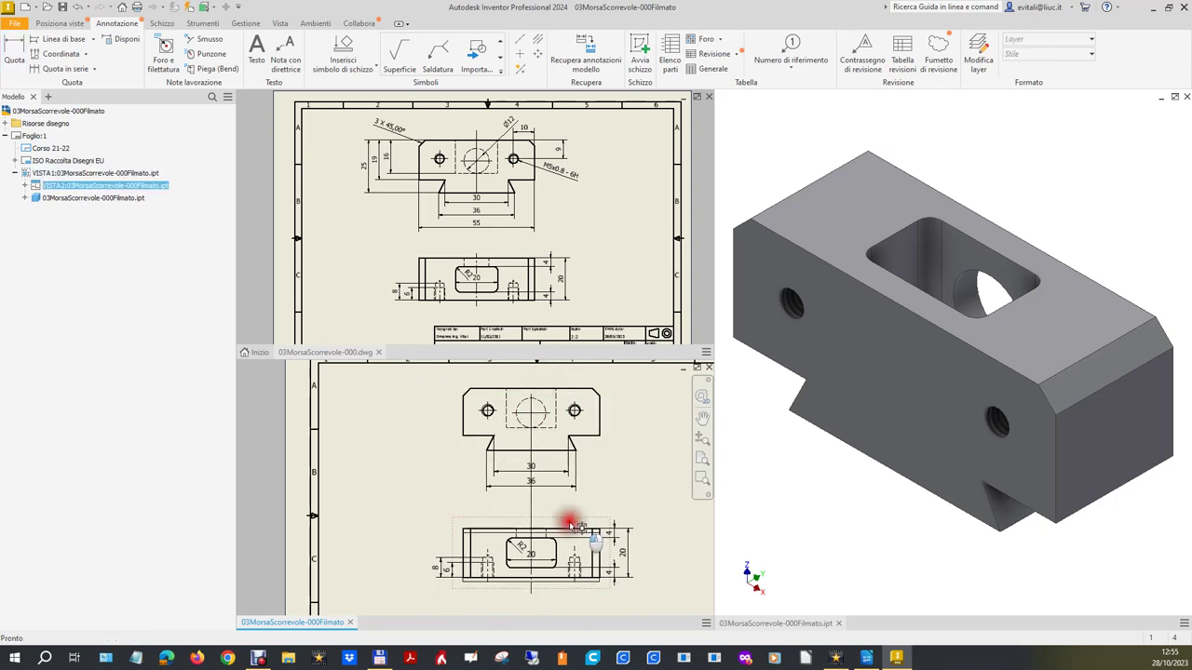
{"action": "left_click_drag", "start_coordinate": [570, 527], "coordinate": [570, 532]}
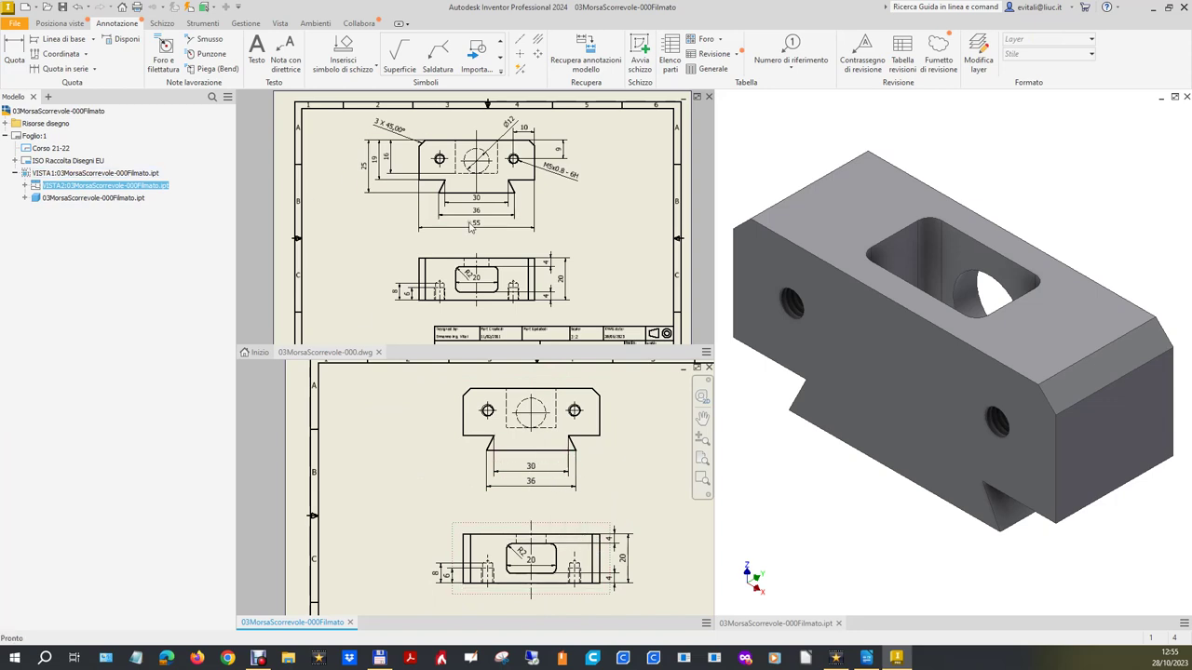
{"action": "key", "text": "d"}
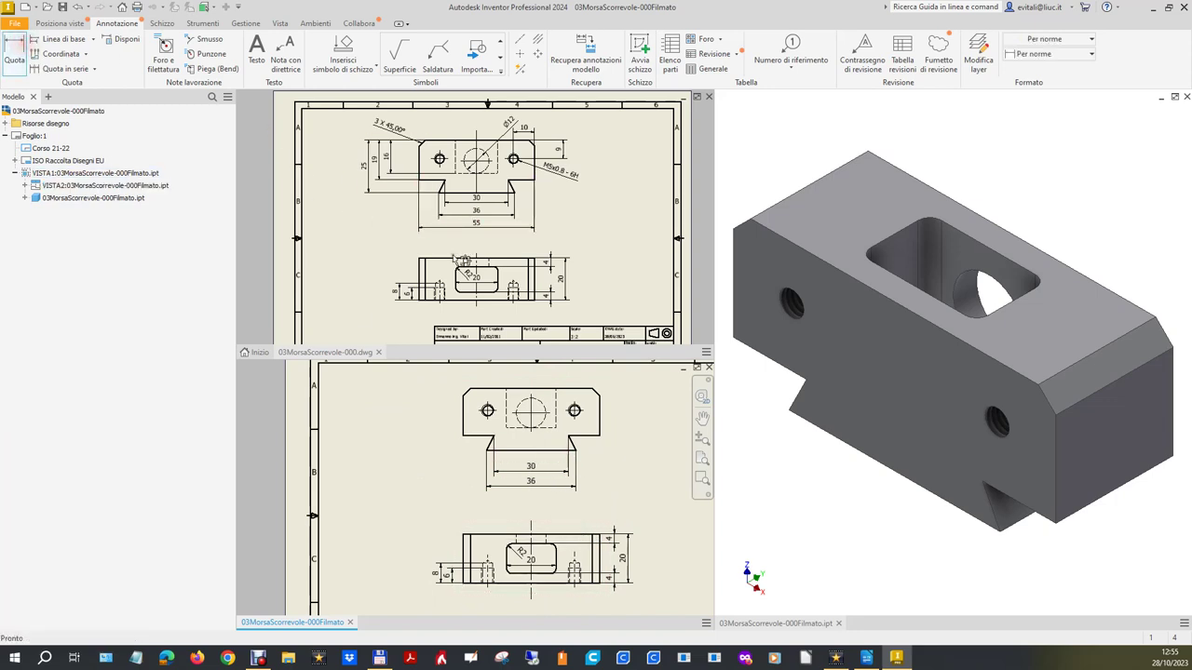
{"action": "left_click", "coordinate": [465, 421]}
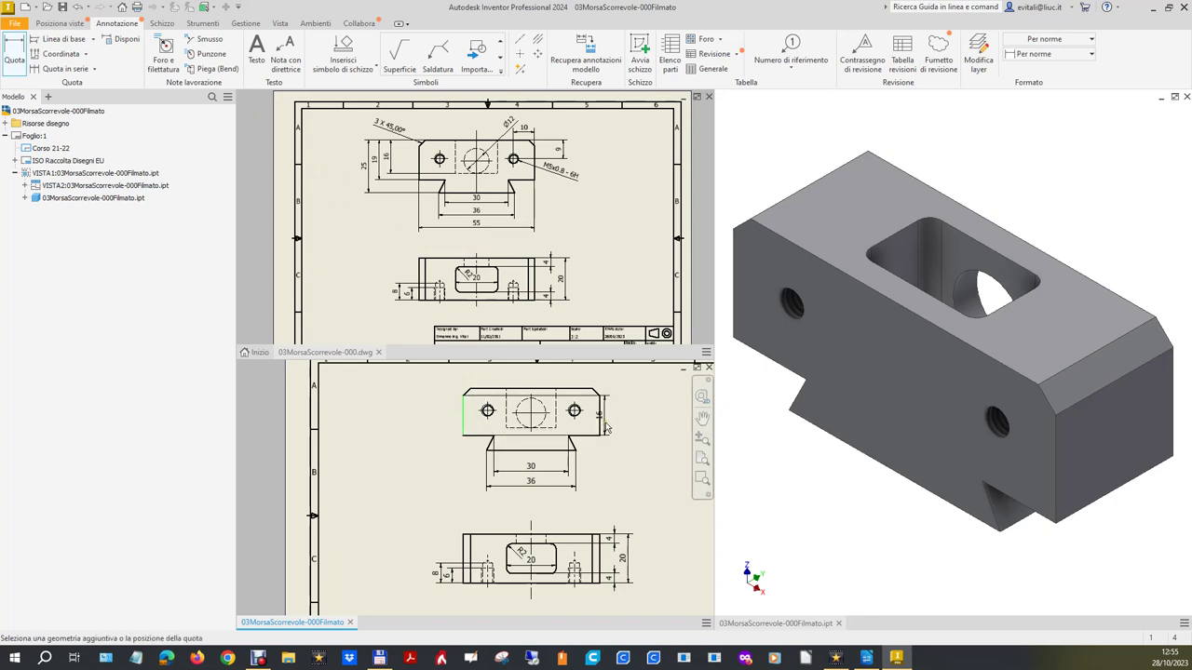
- Add the 55 overall width plus the 16 and 19 height dimensions to the front view
{"action": "left_click", "coordinate": [601, 427]}
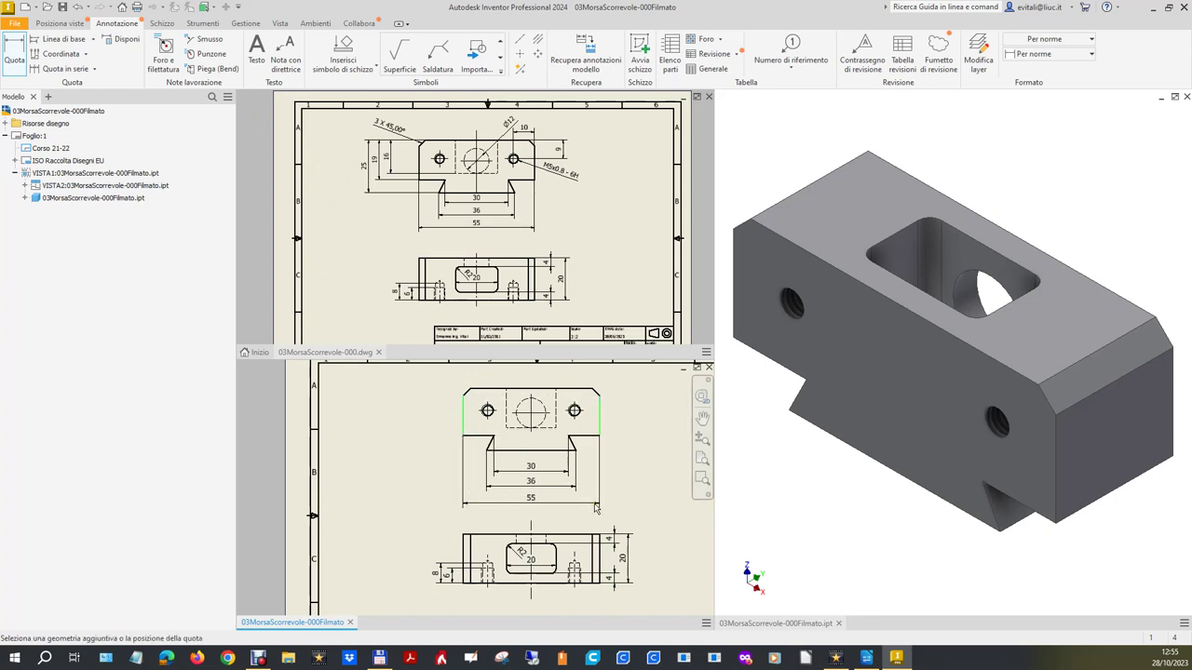
{"action": "left_click", "coordinate": [596, 507]}
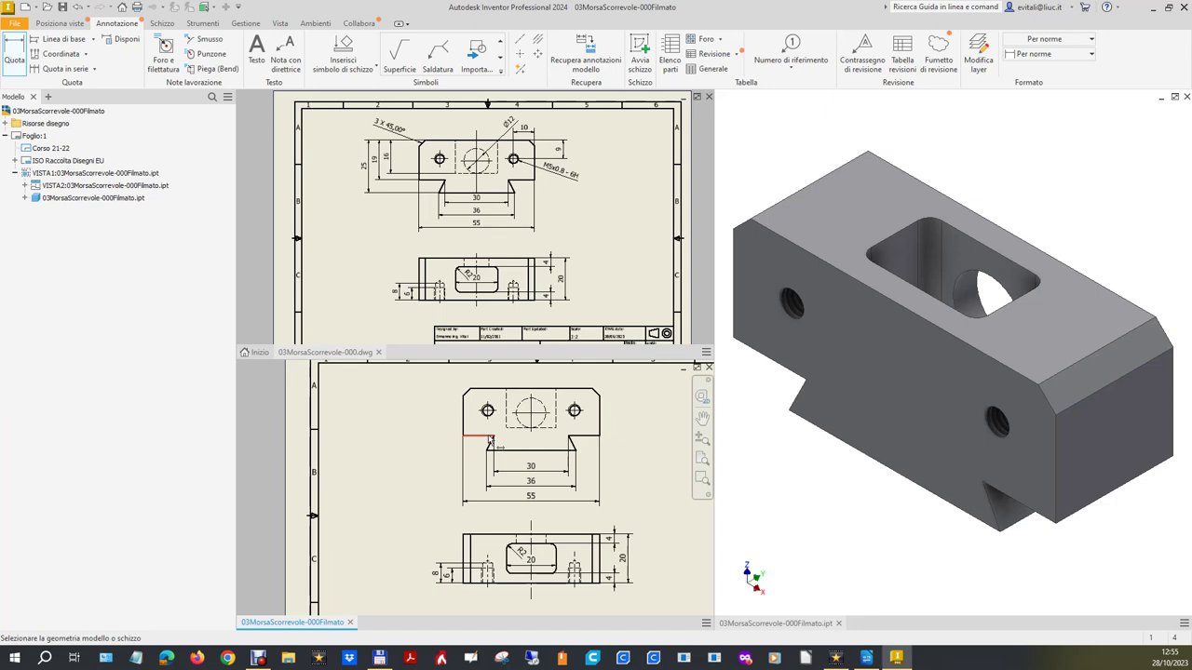
{"action": "left_click", "coordinate": [518, 432]}
{"action": "left_click", "coordinate": [514, 389]}
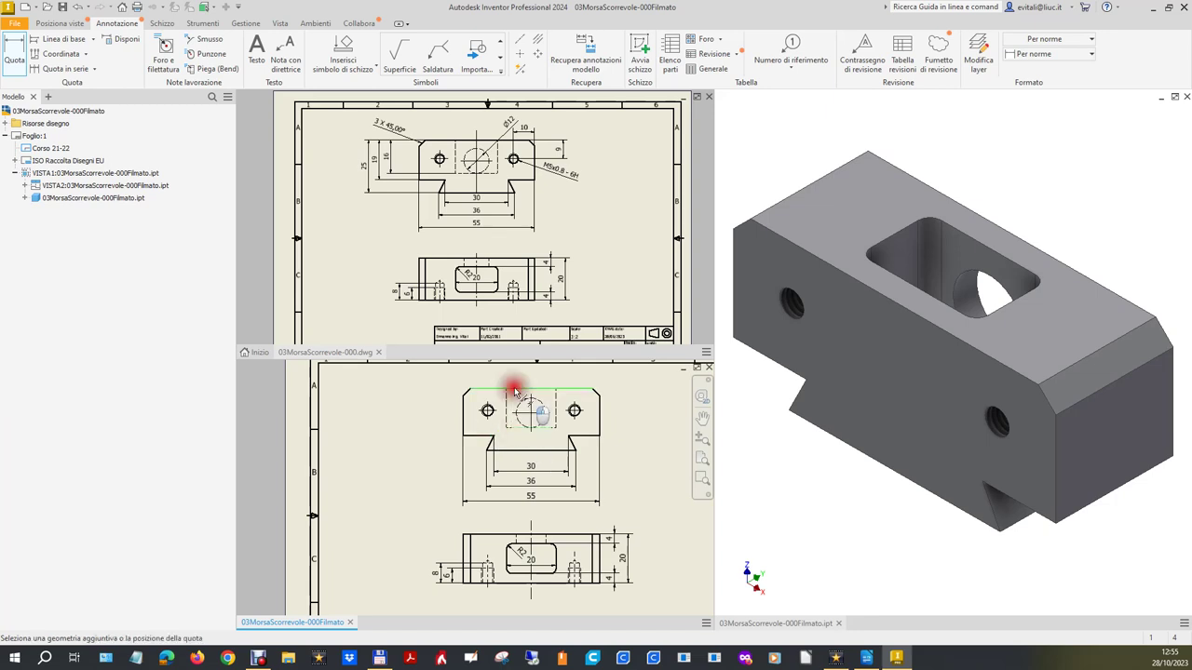
{"action": "left_click", "coordinate": [454, 395]}
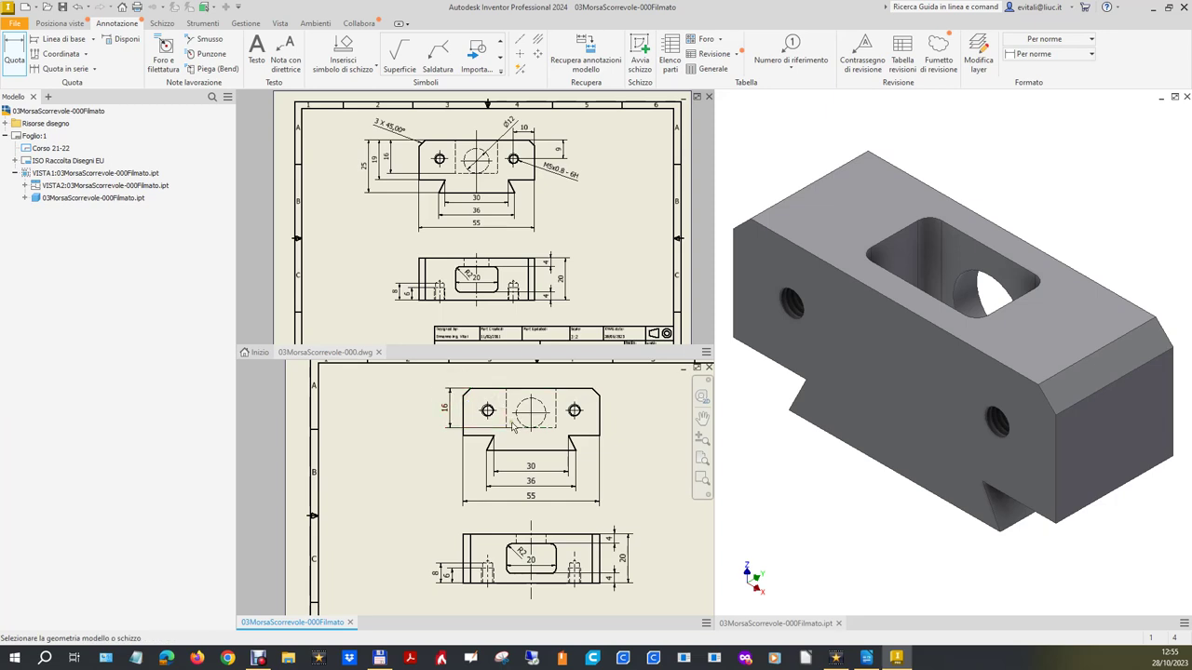
{"action": "left_click", "coordinate": [481, 438]}
{"action": "left_click", "coordinate": [503, 391]}
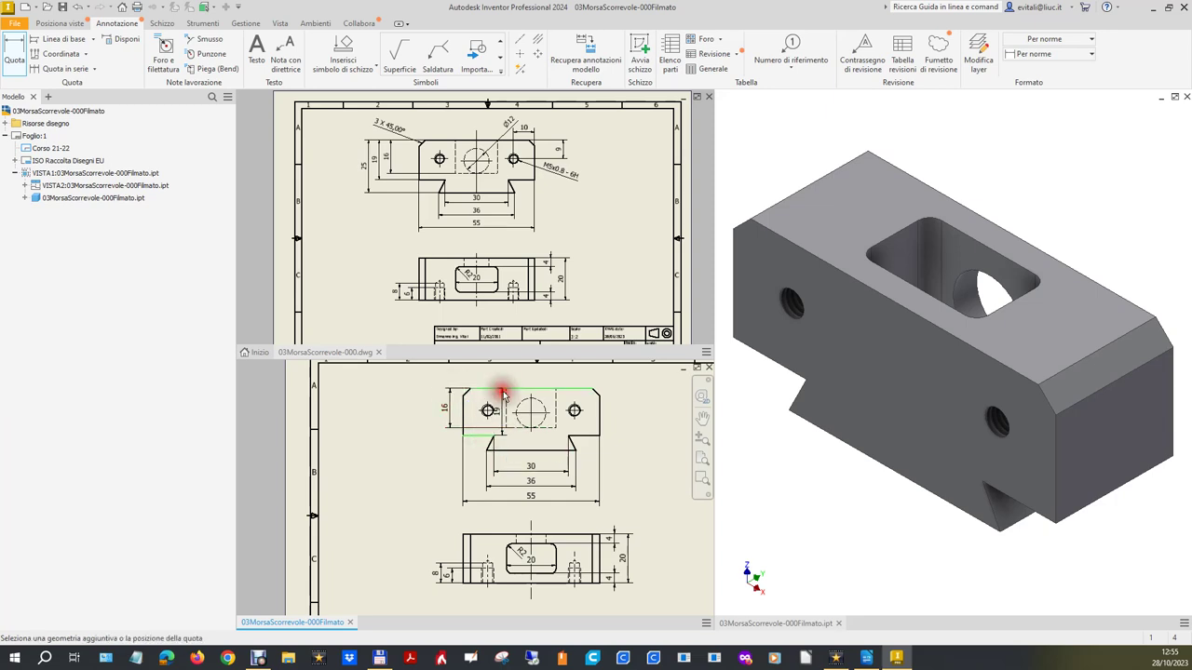
{"action": "left_click", "coordinate": [432, 409]}
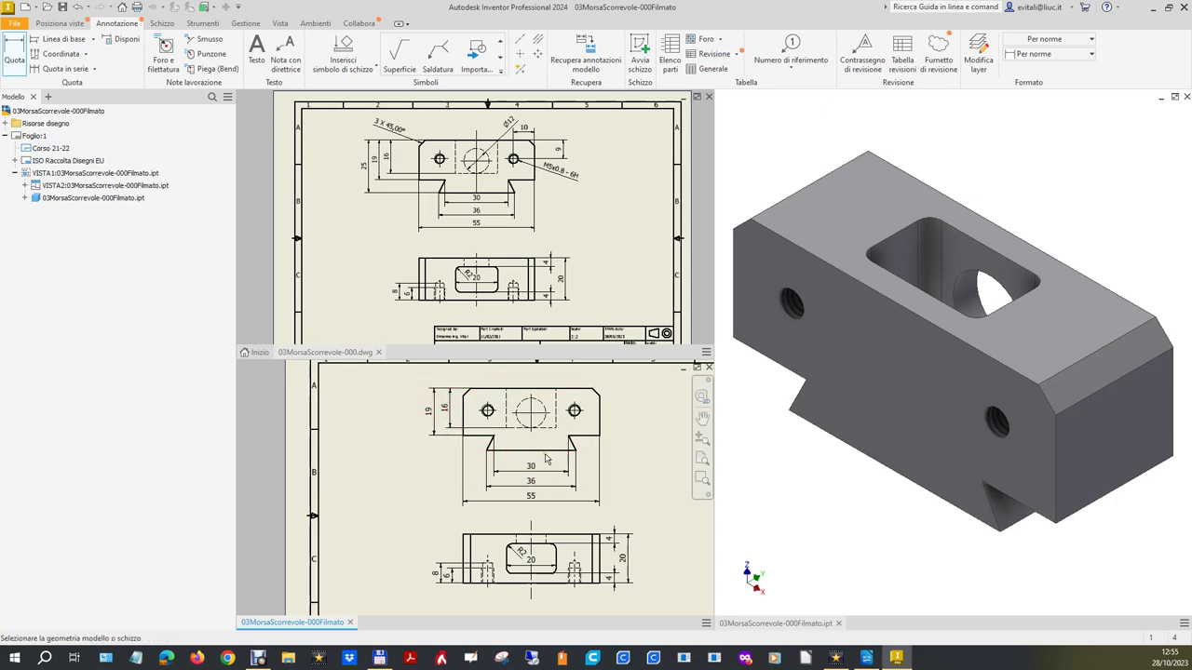
- Dimension the 25 overall height and the Ø12 central hole of the front view
{"action": "left_click", "coordinate": [548, 452]}
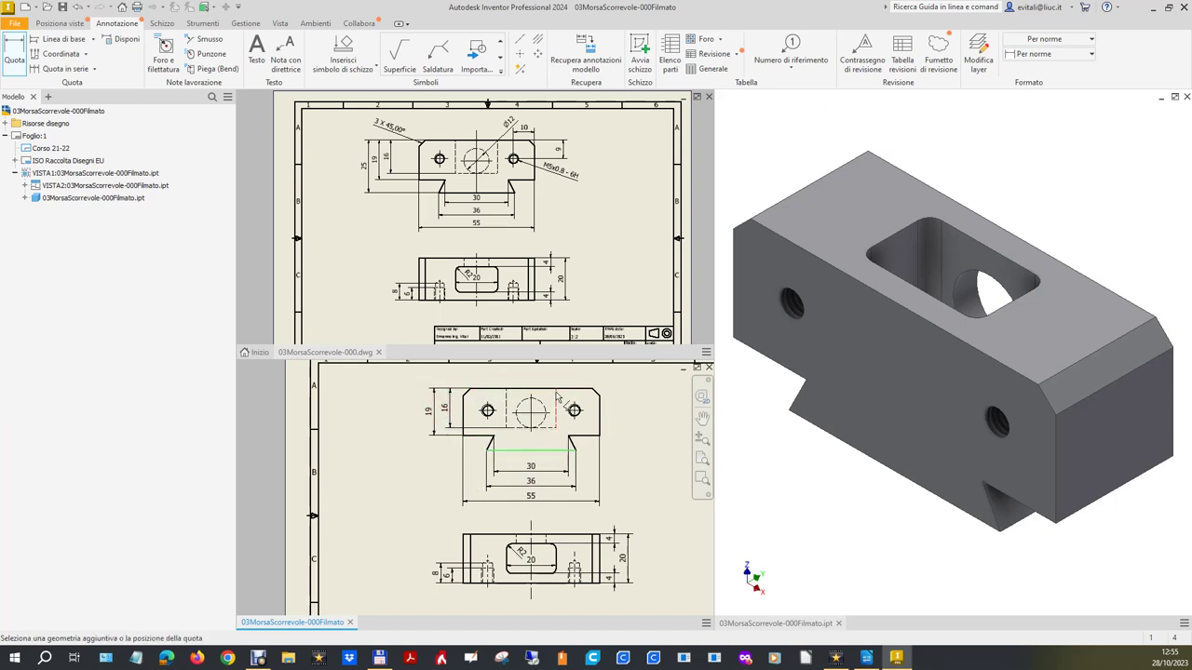
{"action": "left_click", "coordinate": [558, 390]}
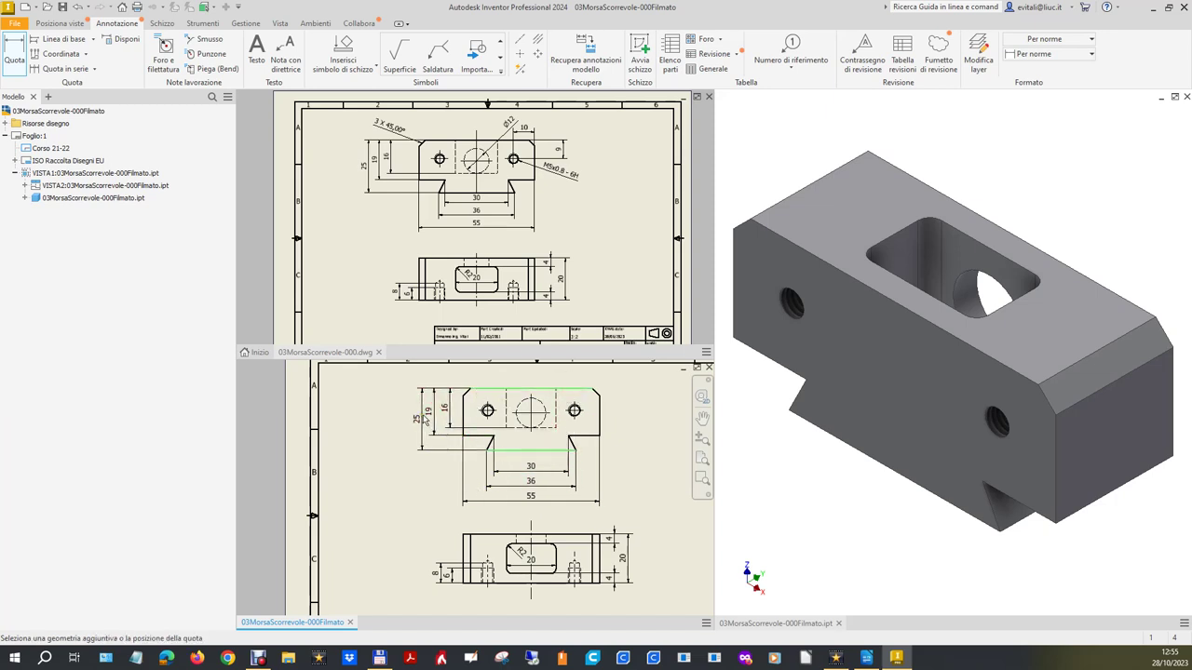
{"action": "left_click", "coordinate": [421, 419]}
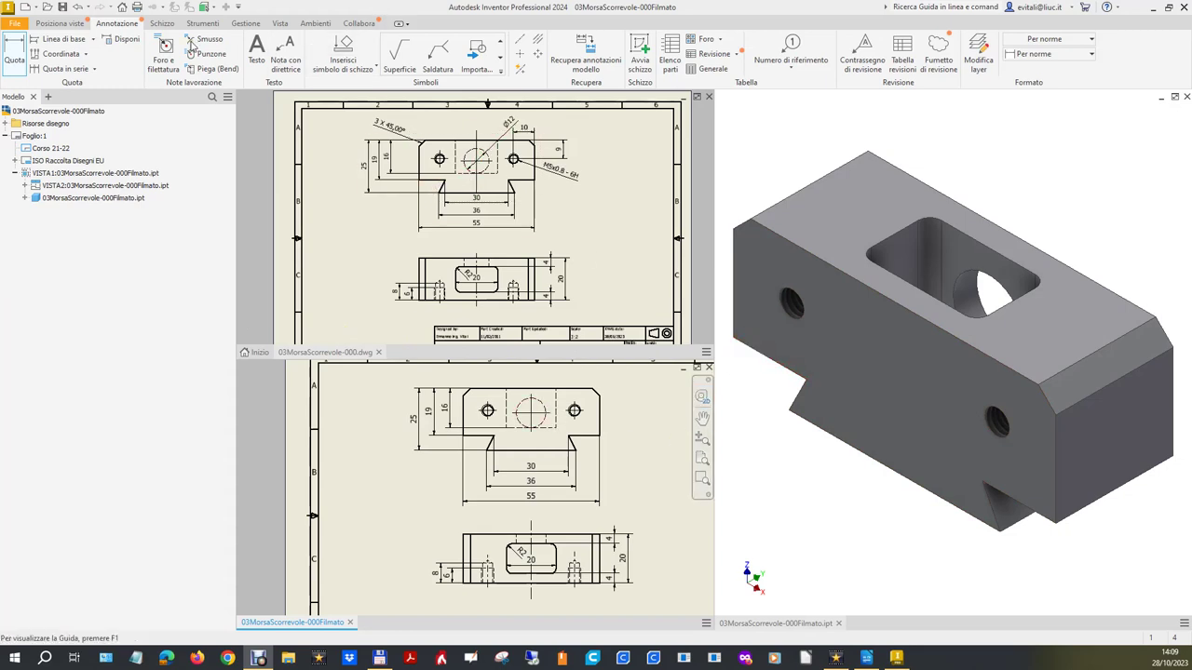
{"action": "left_click", "coordinate": [543, 406]}
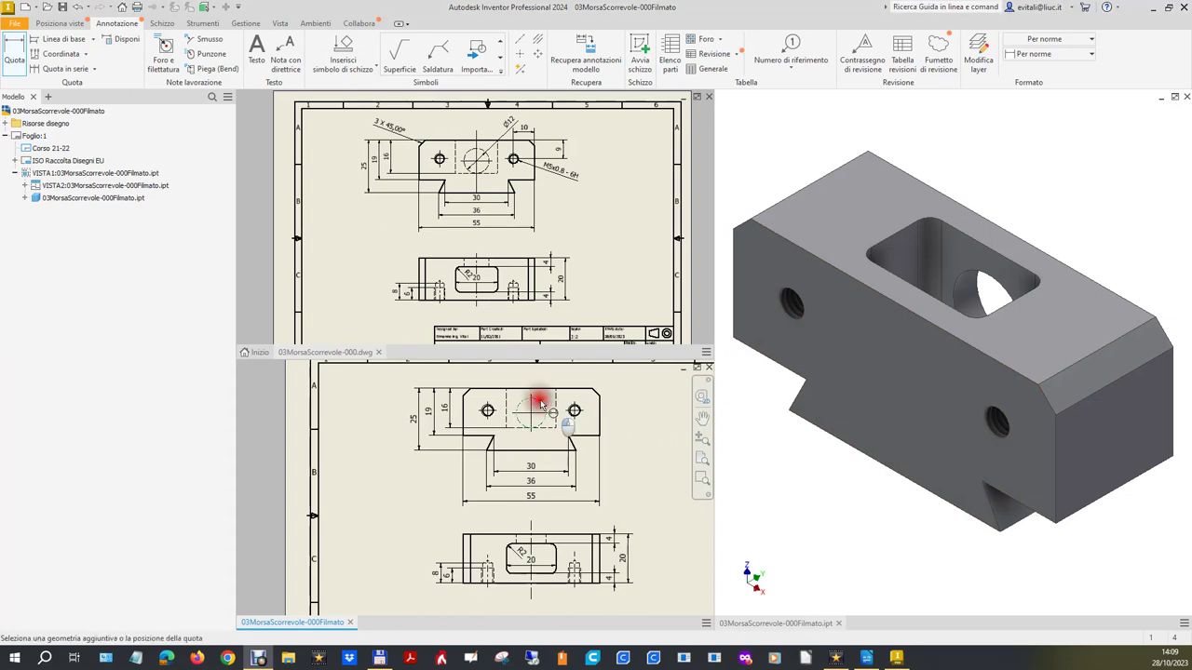
{"action": "left_click", "coordinate": [565, 382]}
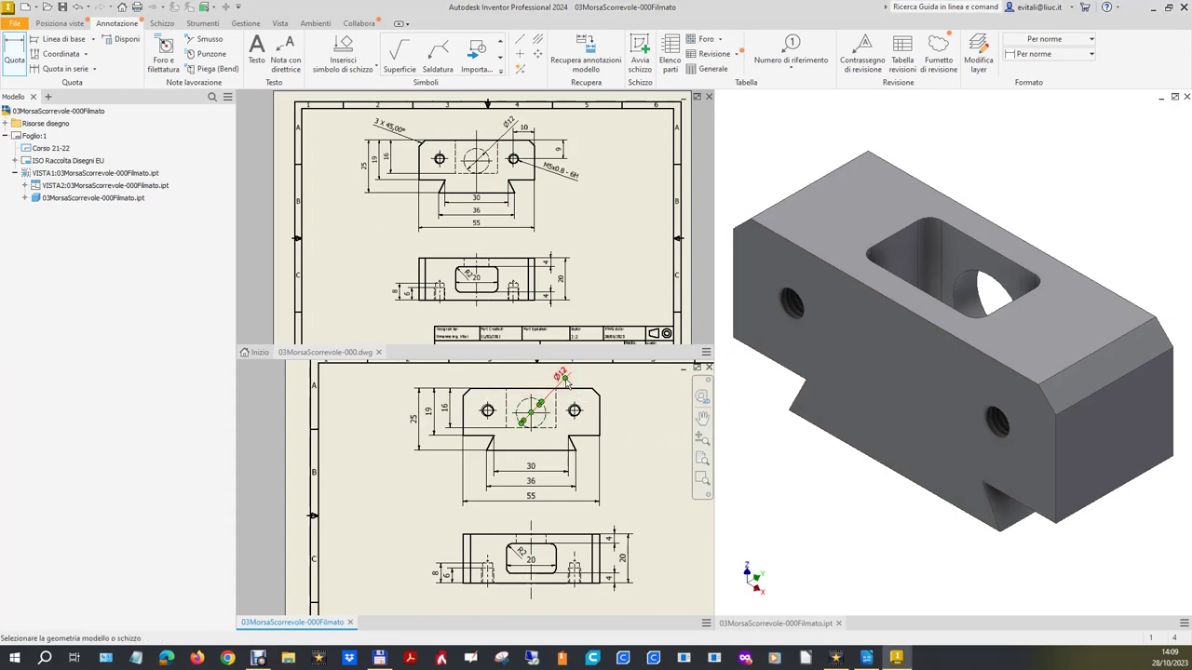
{"action": "scroll", "coordinate": [462, 391], "scroll_direction": "up", "scroll_amount": 3}
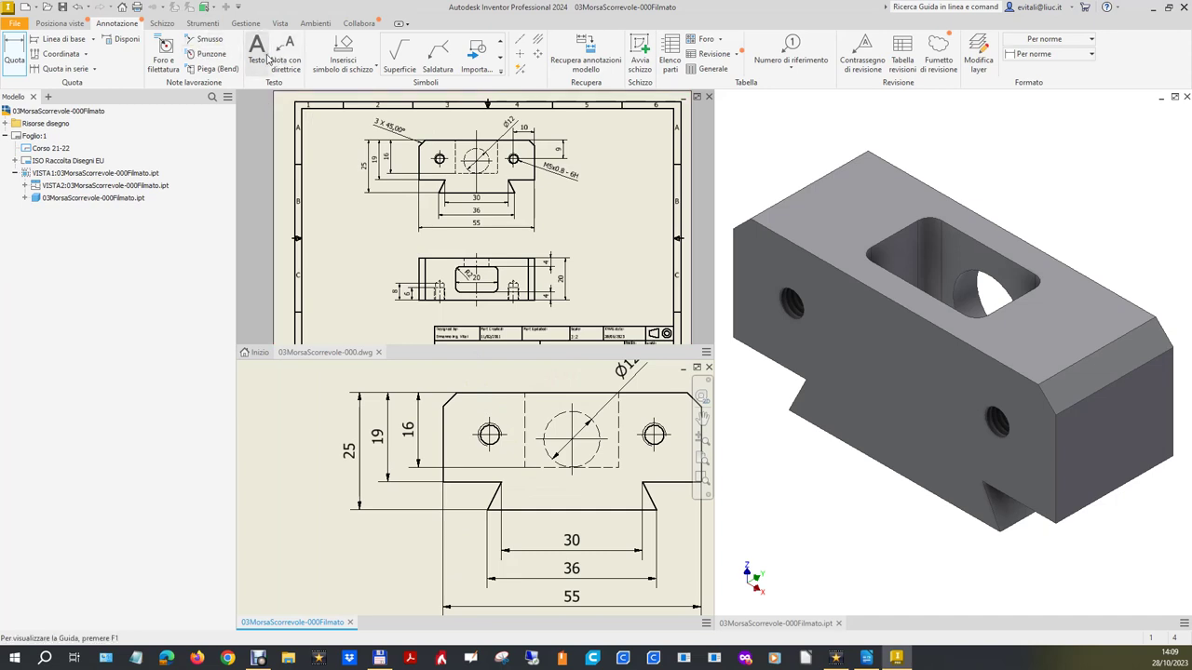
- Place a 3 X 45,00° chamfer note on the front view's upper-left chamfered edge
{"action": "left_click", "coordinate": [203, 39]}
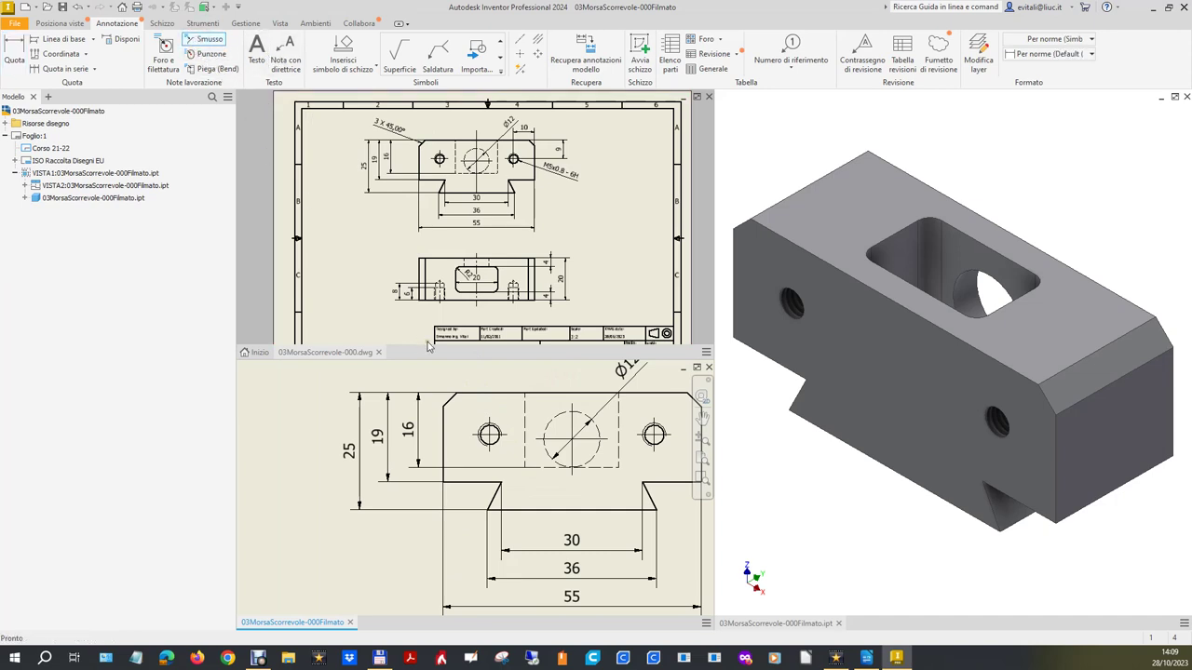
{"action": "left_click", "coordinate": [453, 407]}
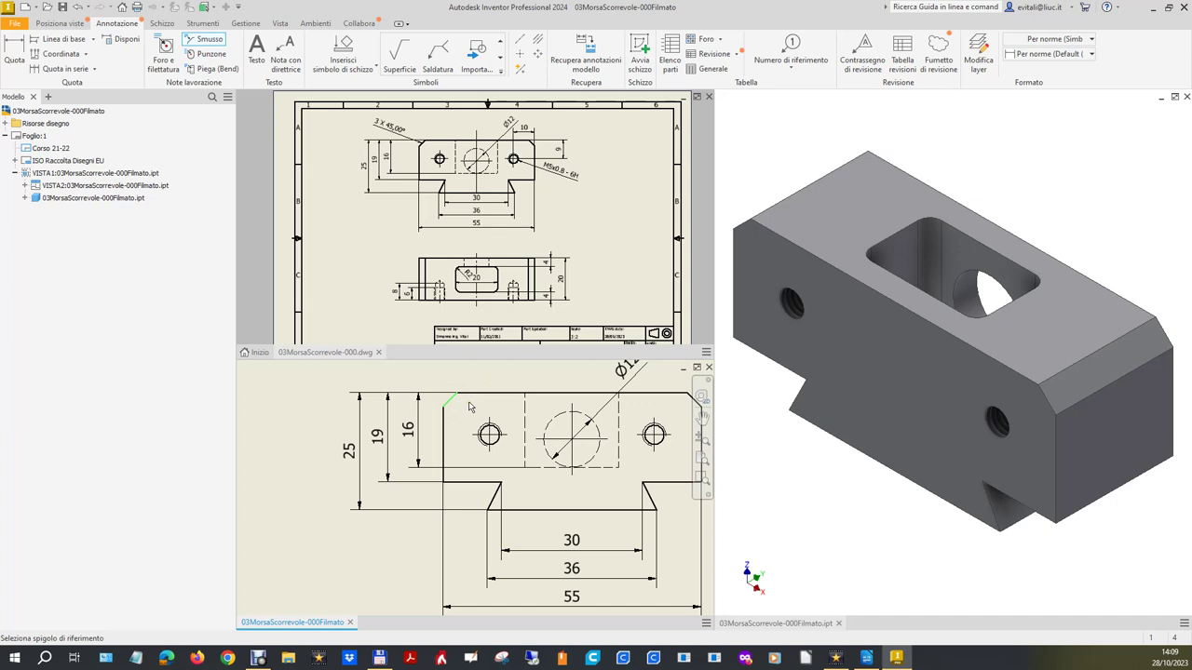
{"action": "left_click", "coordinate": [191, 43]}
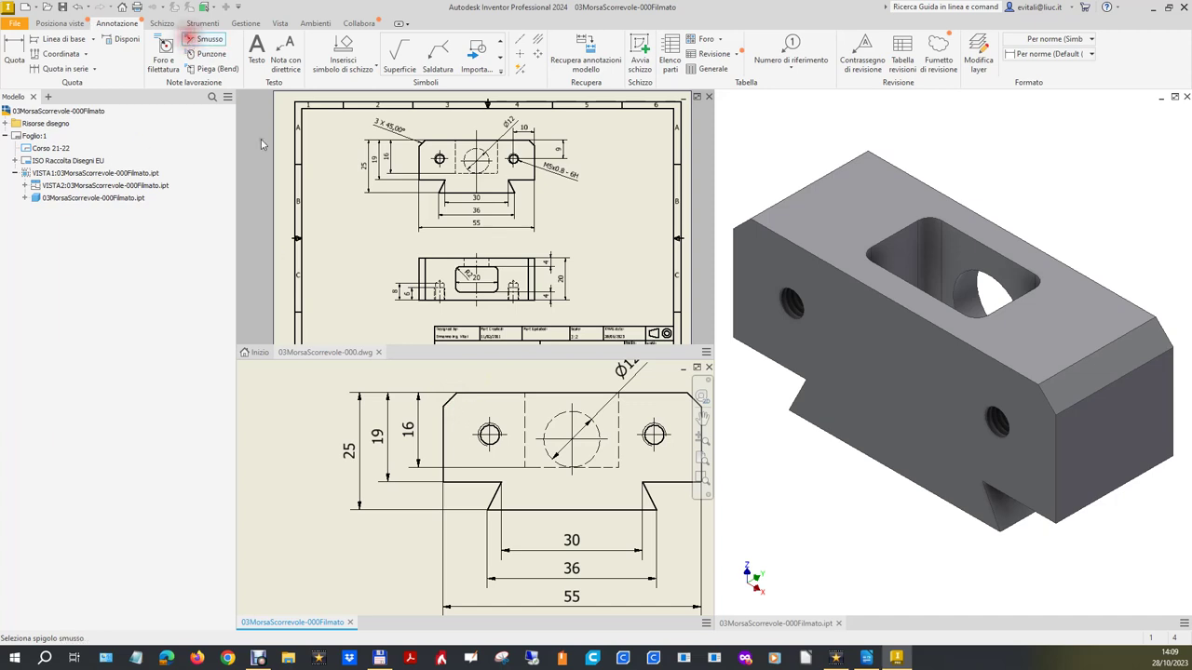
{"action": "left_click", "coordinate": [453, 403]}
{"action": "left_click", "coordinate": [445, 427]}
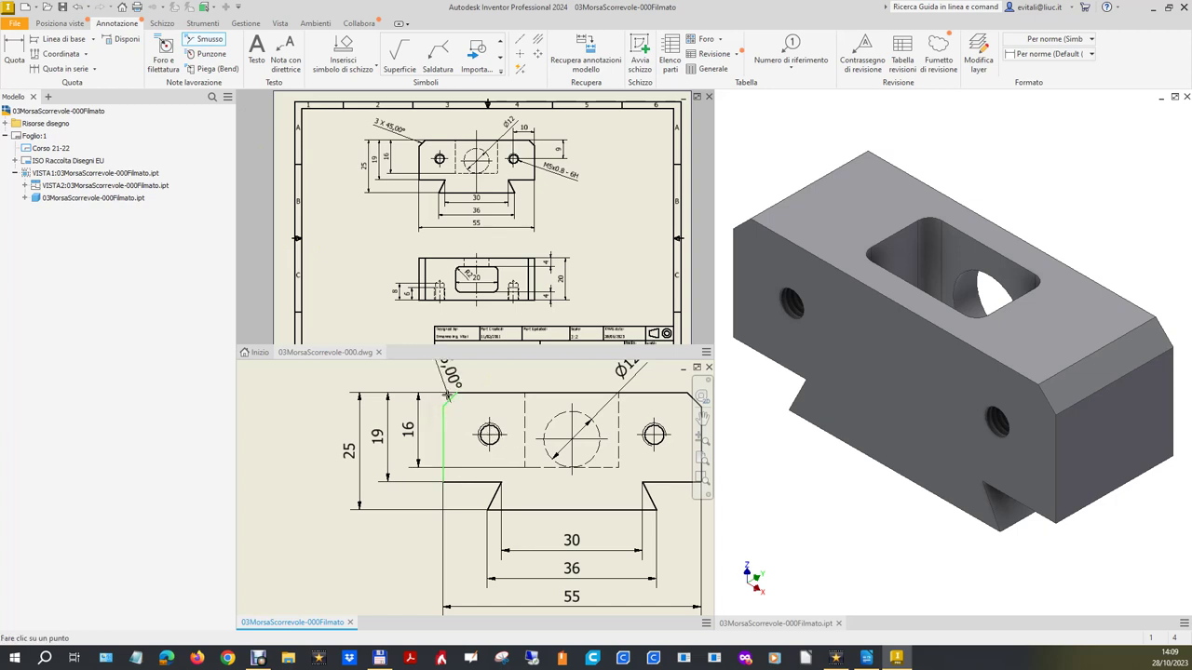
{"action": "scroll", "coordinate": [433, 383], "scroll_direction": "down", "scroll_amount": 1}
{"action": "scroll", "coordinate": [433, 383], "scroll_direction": "down", "scroll_amount": 1}
{"action": "scroll", "coordinate": [433, 383], "scroll_direction": "down", "scroll_amount": 1}
{"action": "scroll", "coordinate": [432, 382], "scroll_direction": "down", "scroll_amount": 1}
{"action": "scroll", "coordinate": [433, 383], "scroll_direction": "down", "scroll_amount": 2}
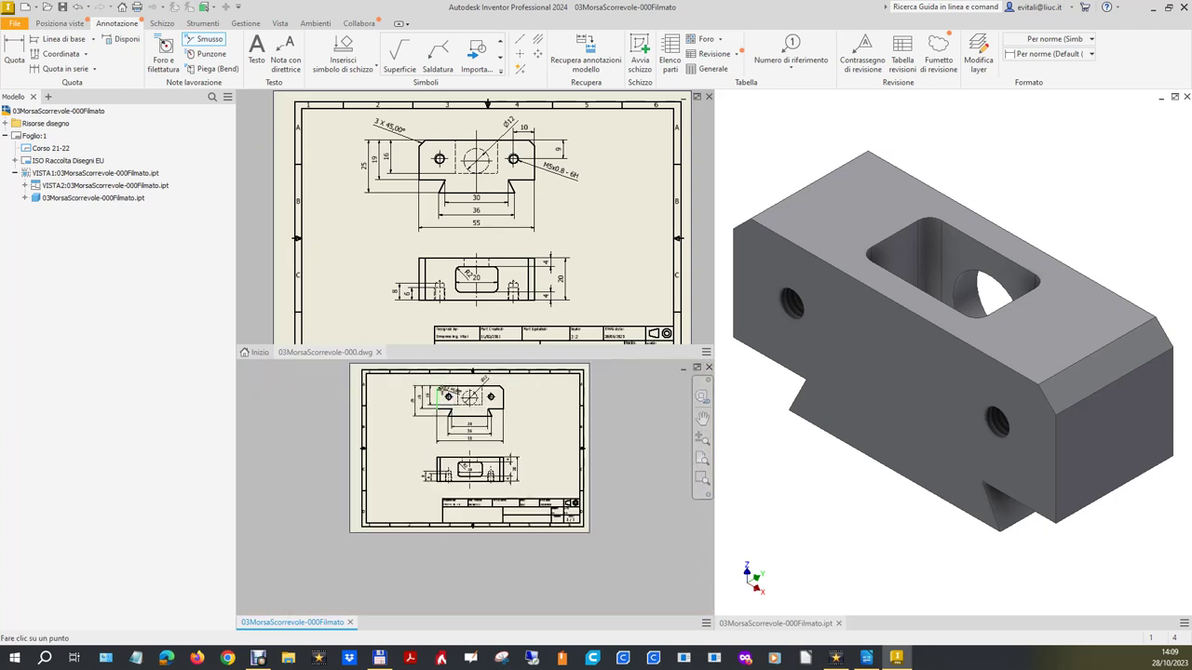
{"action": "scroll", "coordinate": [433, 371], "scroll_direction": "up", "scroll_amount": 6}
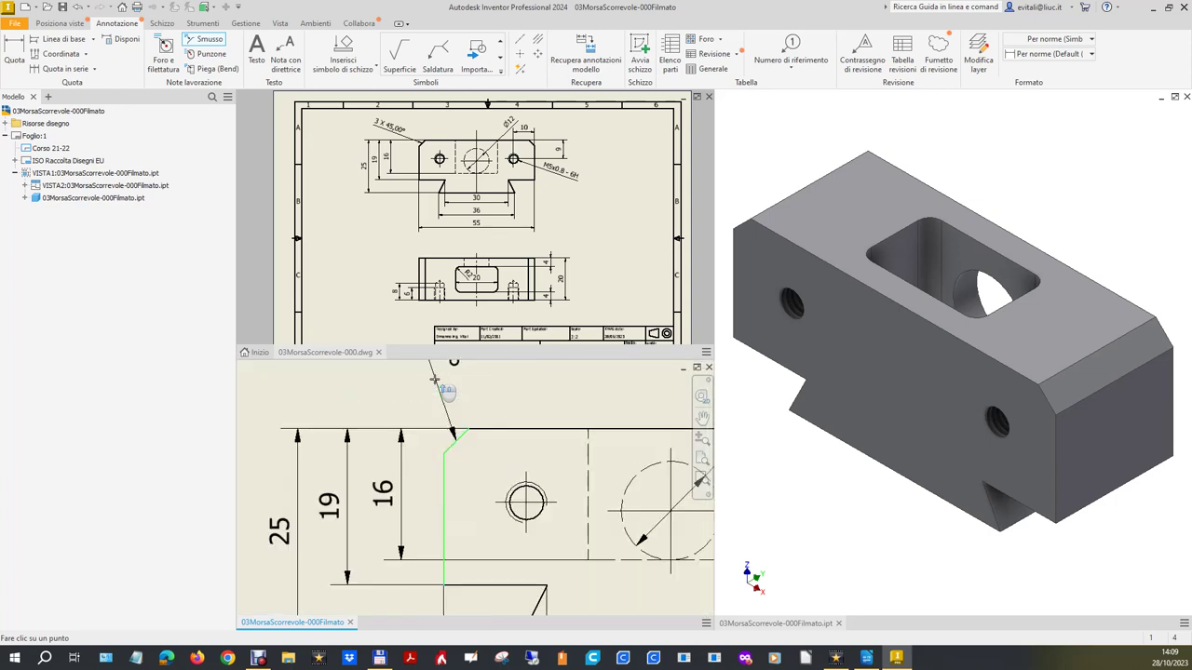
{"action": "left_click", "coordinate": [413, 424]}
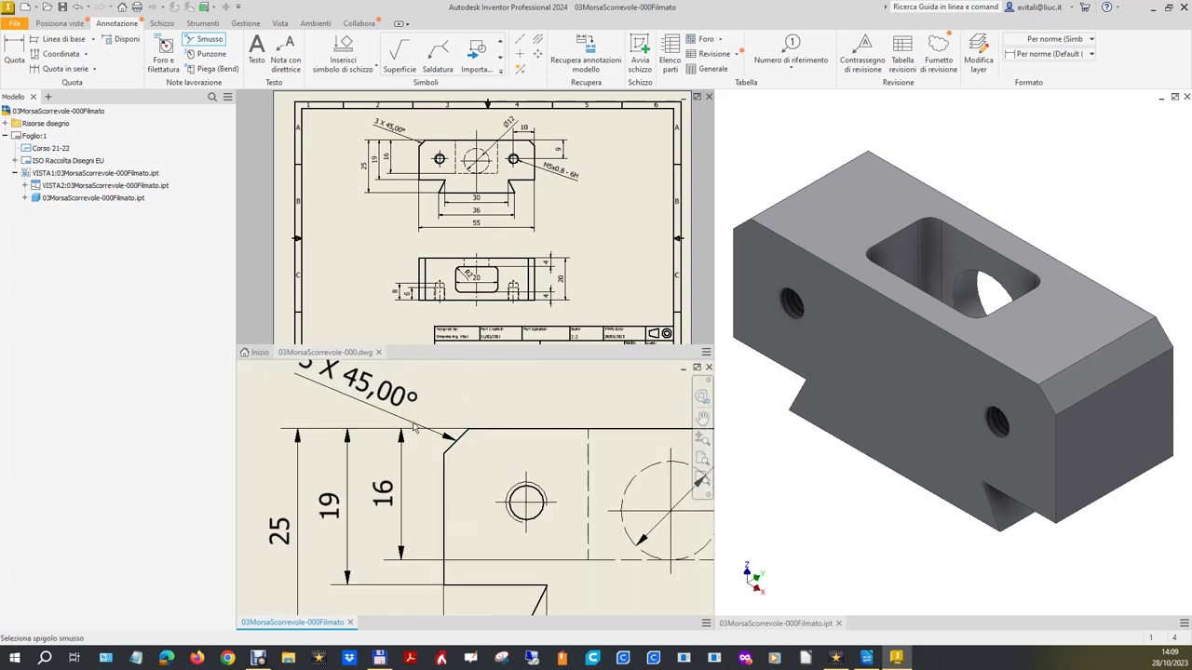
{"action": "left_click", "coordinate": [246, 23]}
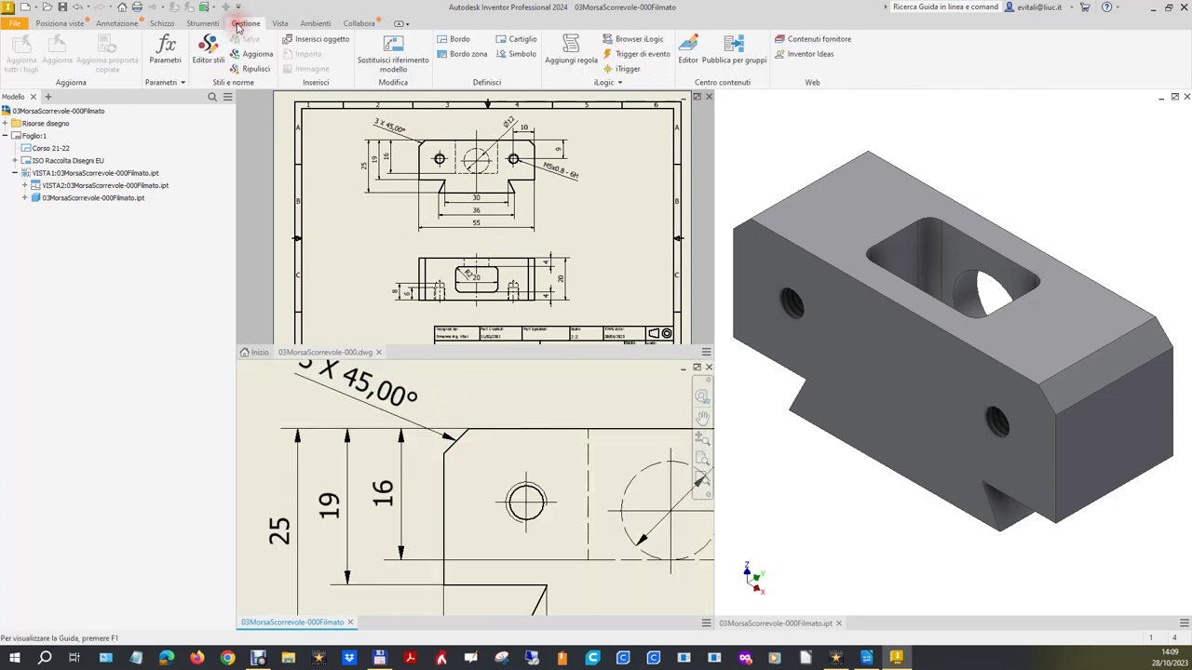
- Untick angular Zeri finali in the Default (ISO) style so the chamfer note reads 3 X 45°
{"action": "left_click", "coordinate": [209, 48]}
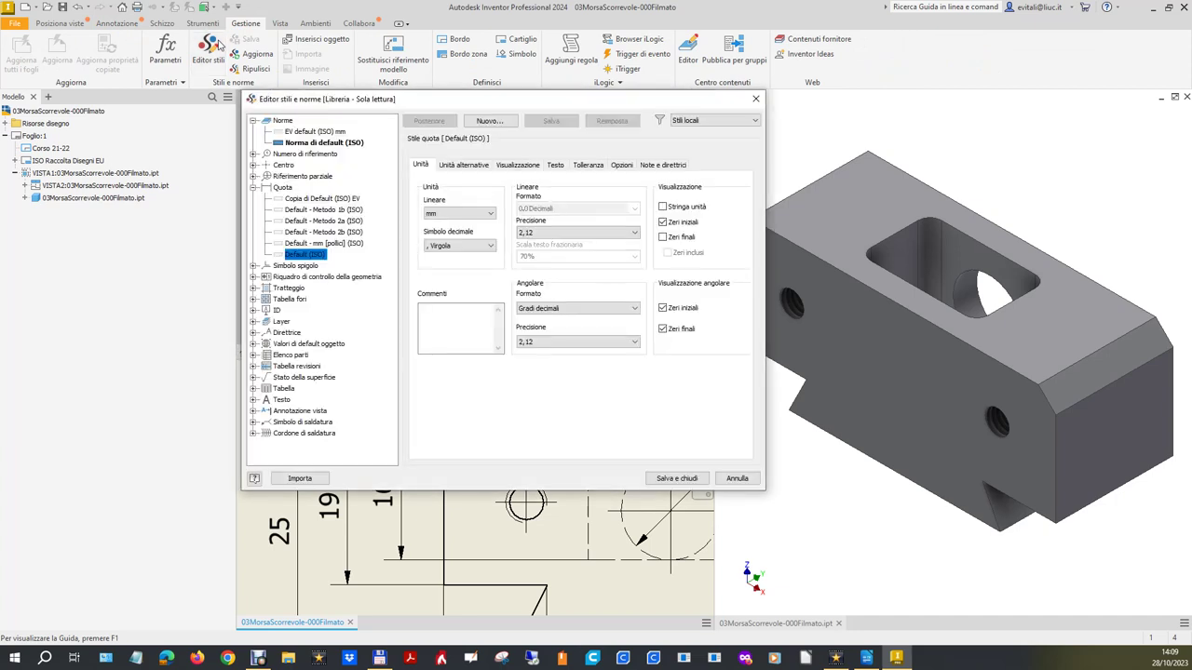
{"action": "left_click", "coordinate": [664, 329]}
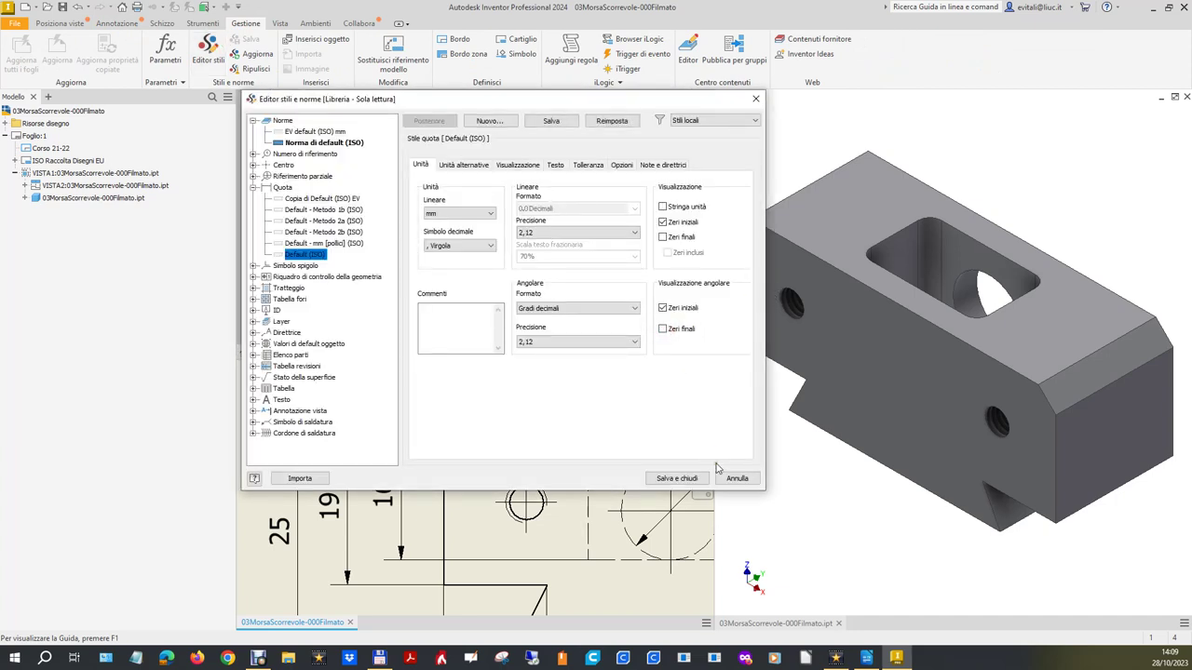
{"action": "left_click", "coordinate": [677, 477]}
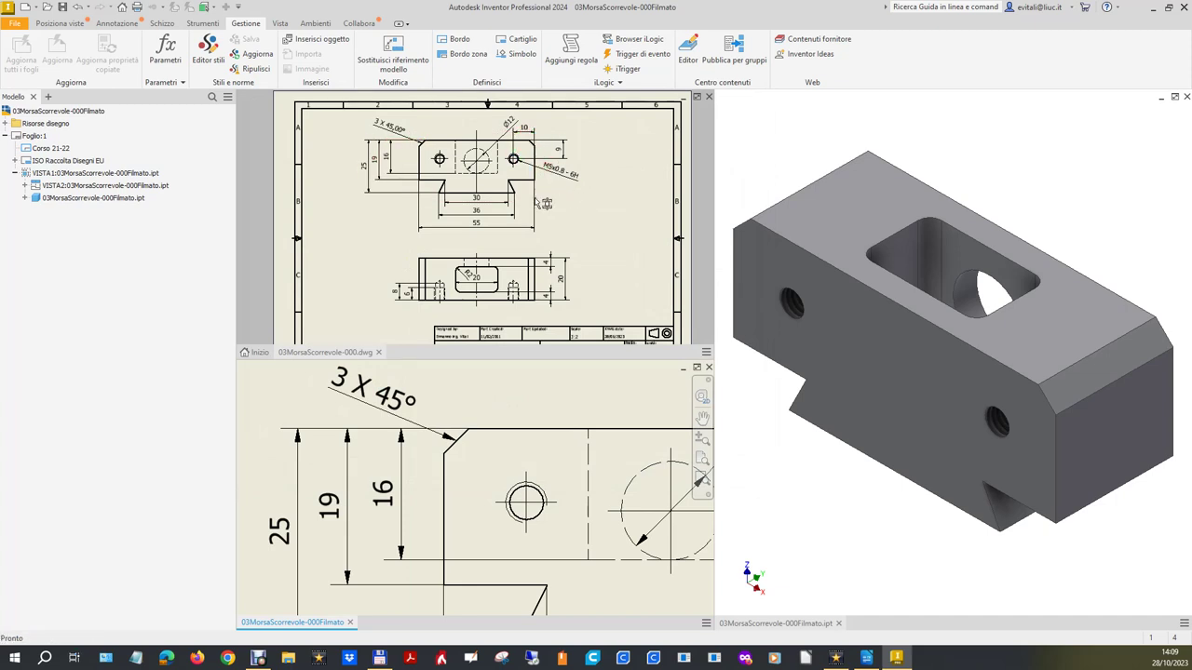
{"action": "scroll", "coordinate": [442, 409], "scroll_direction": "up", "scroll_amount": 2}
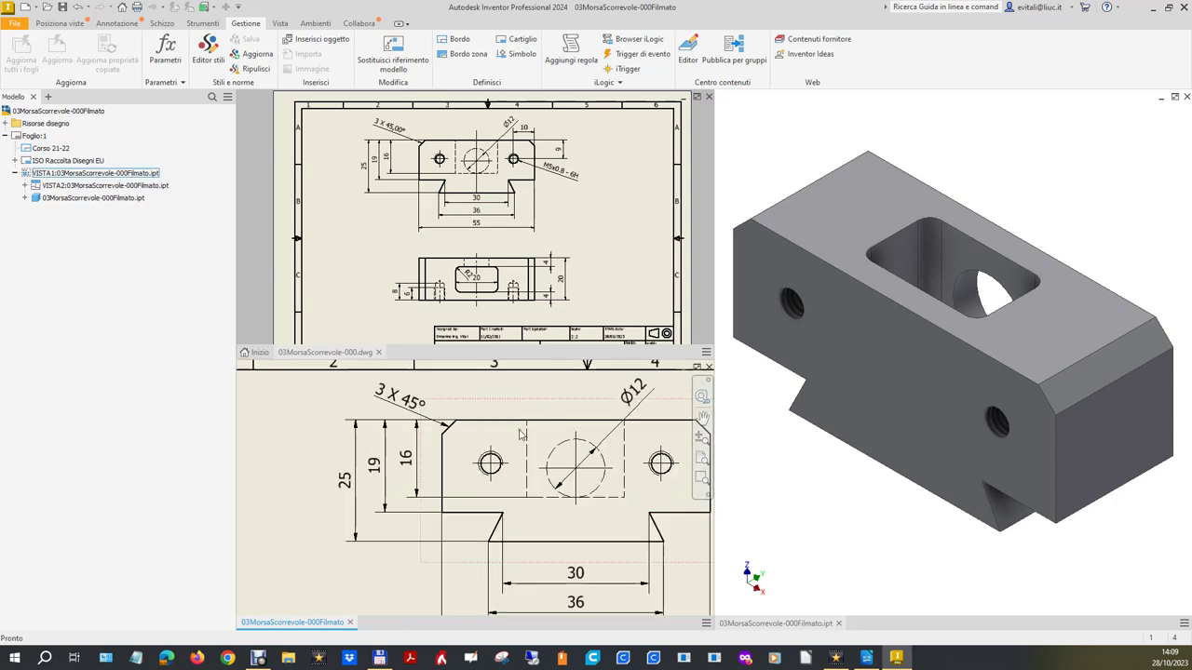
{"action": "scroll", "coordinate": [521, 434], "scroll_direction": "up", "scroll_amount": 2}
{"action": "scroll", "coordinate": [641, 436], "scroll_direction": "down", "scroll_amount": 3}
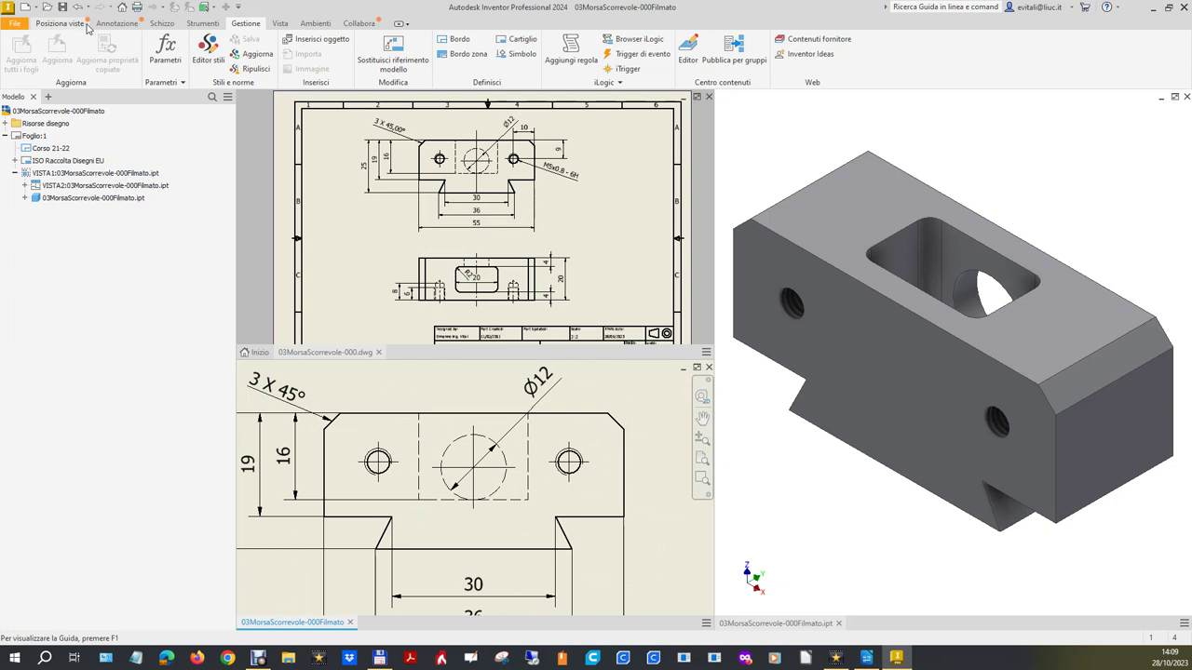
- Locate the small right hole with a 10 dimension from the right edge and 9 from the top
{"action": "left_click", "coordinate": [116, 22]}
{"action": "left_click", "coordinate": [14, 52]}
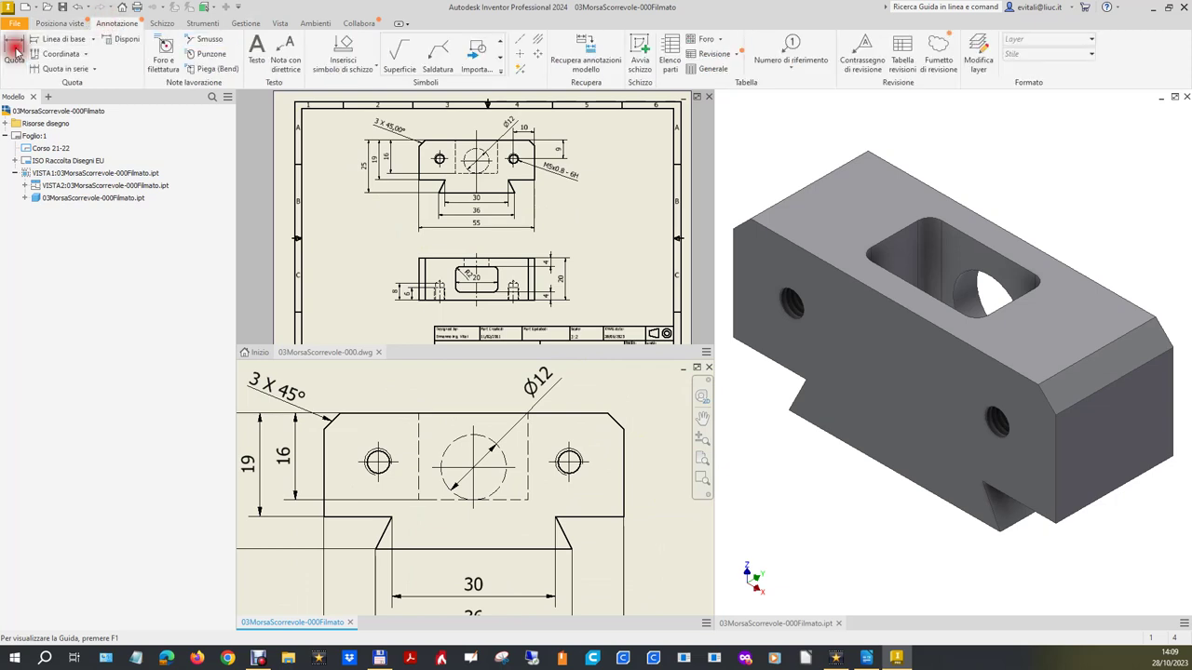
{"action": "left_click", "coordinate": [572, 473]}
{"action": "left_click", "coordinate": [624, 470]}
{"action": "scroll", "coordinate": [615, 412], "scroll_direction": "down", "scroll_amount": 2}
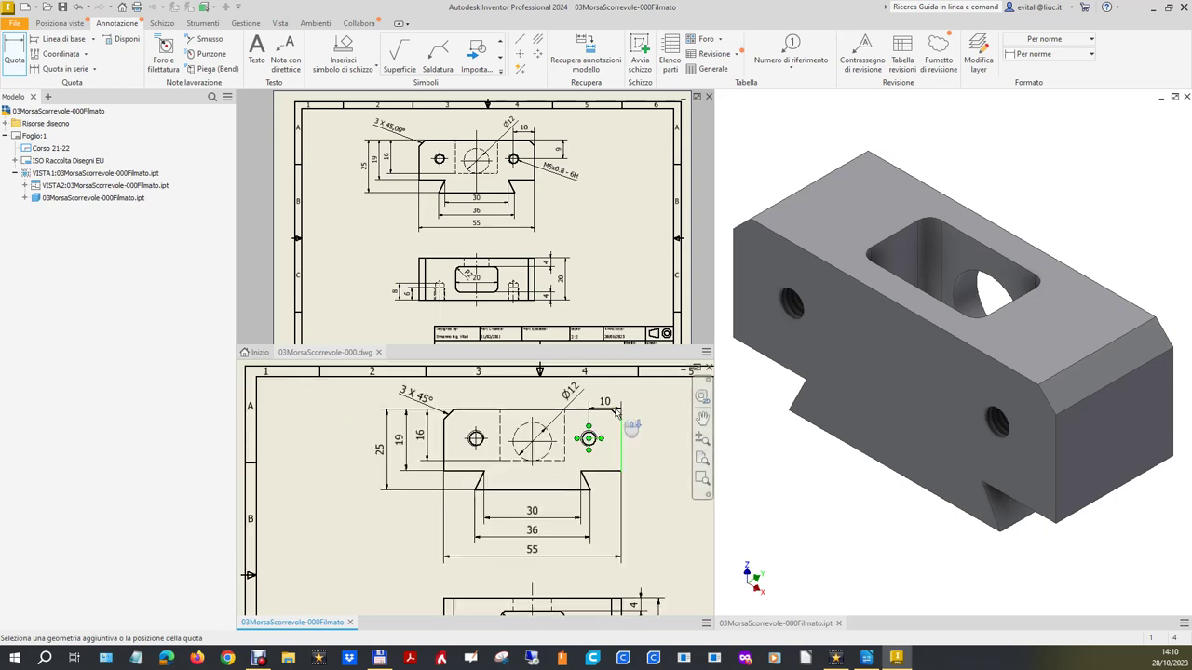
{"action": "left_click", "coordinate": [616, 403]}
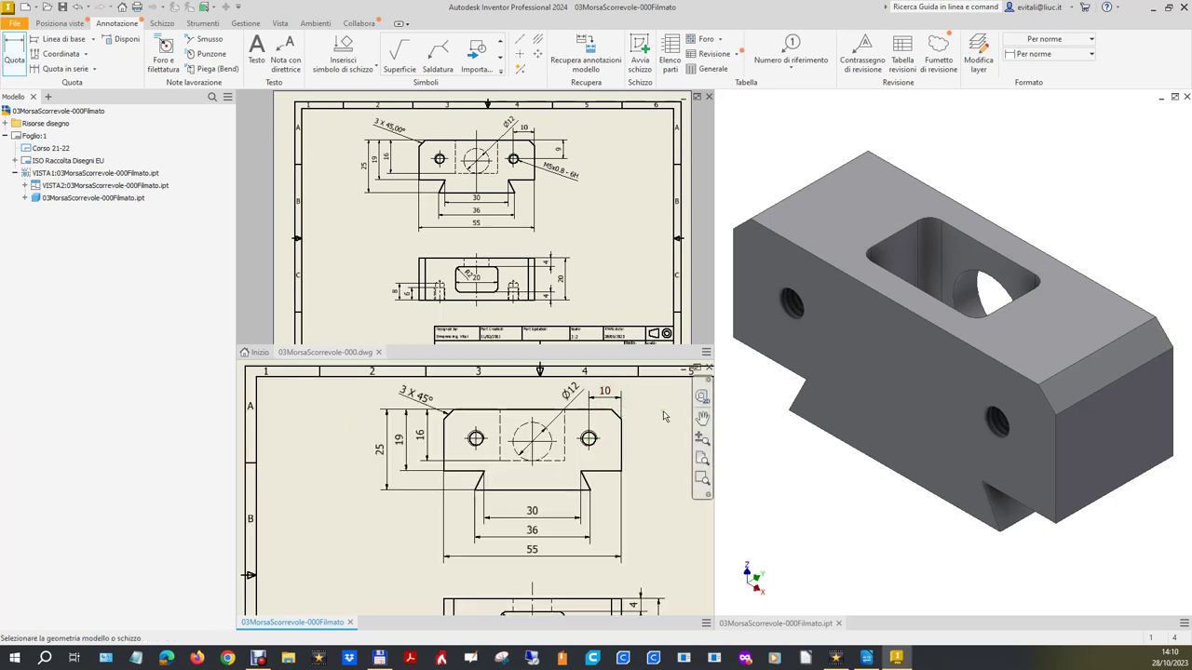
{"action": "left_click", "coordinate": [590, 440]}
{"action": "left_click", "coordinate": [607, 410]}
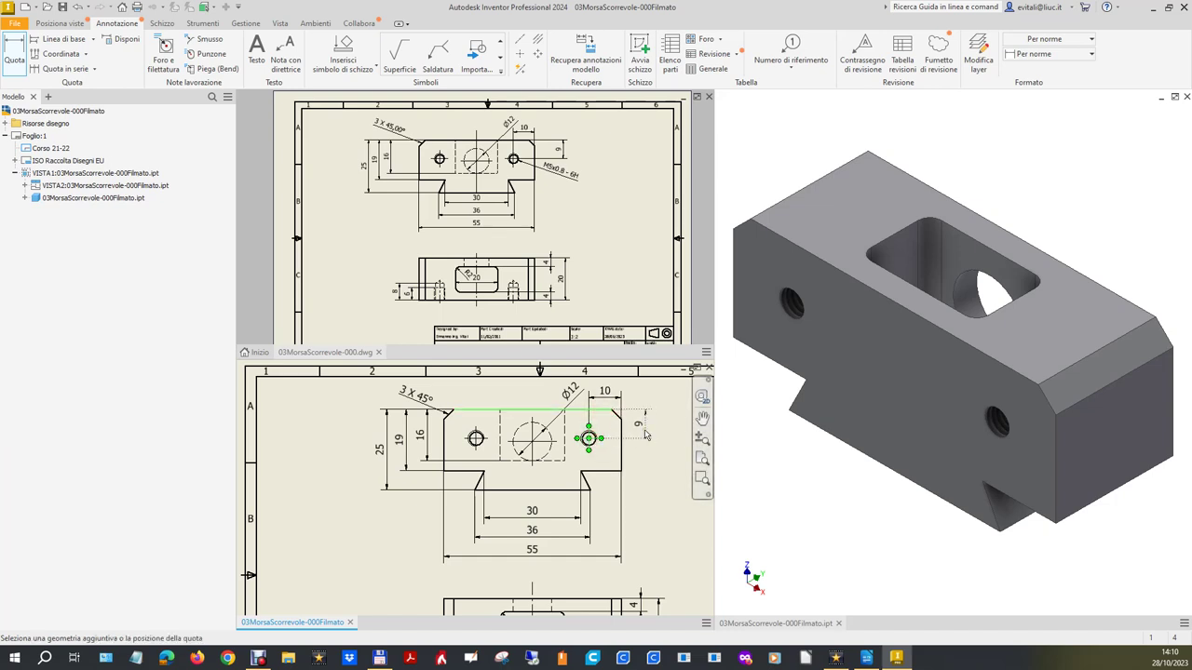
{"action": "left_click", "coordinate": [641, 424]}
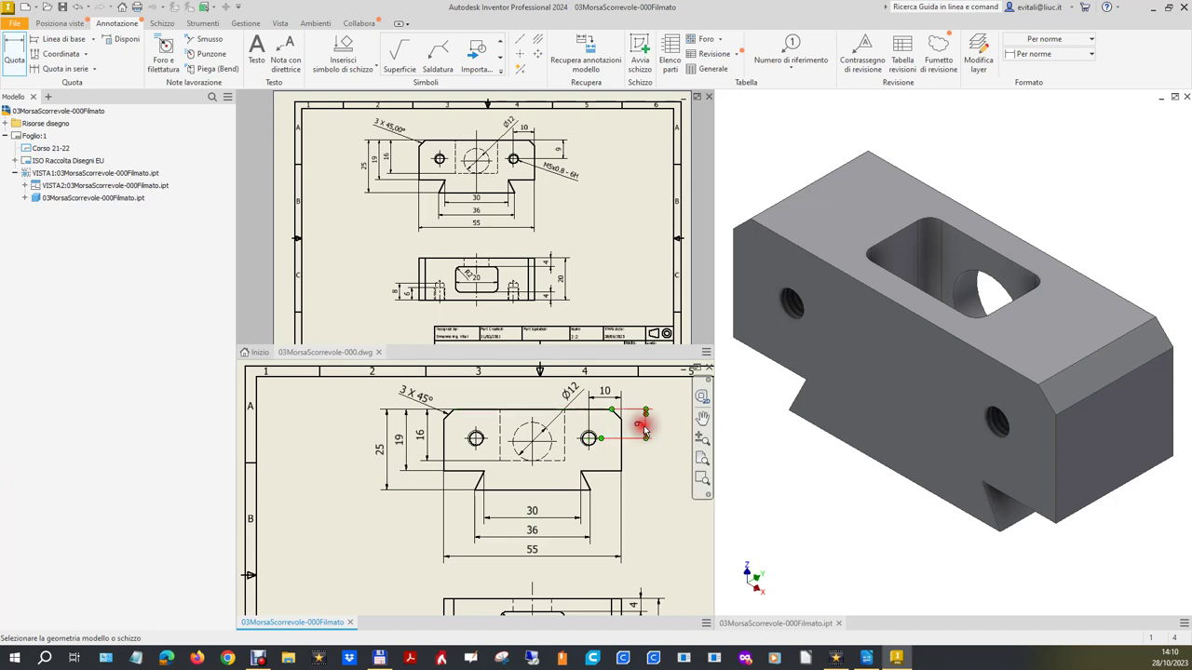
{"action": "key", "text": "Escape"}
{"action": "left_click", "coordinate": [163, 56]}
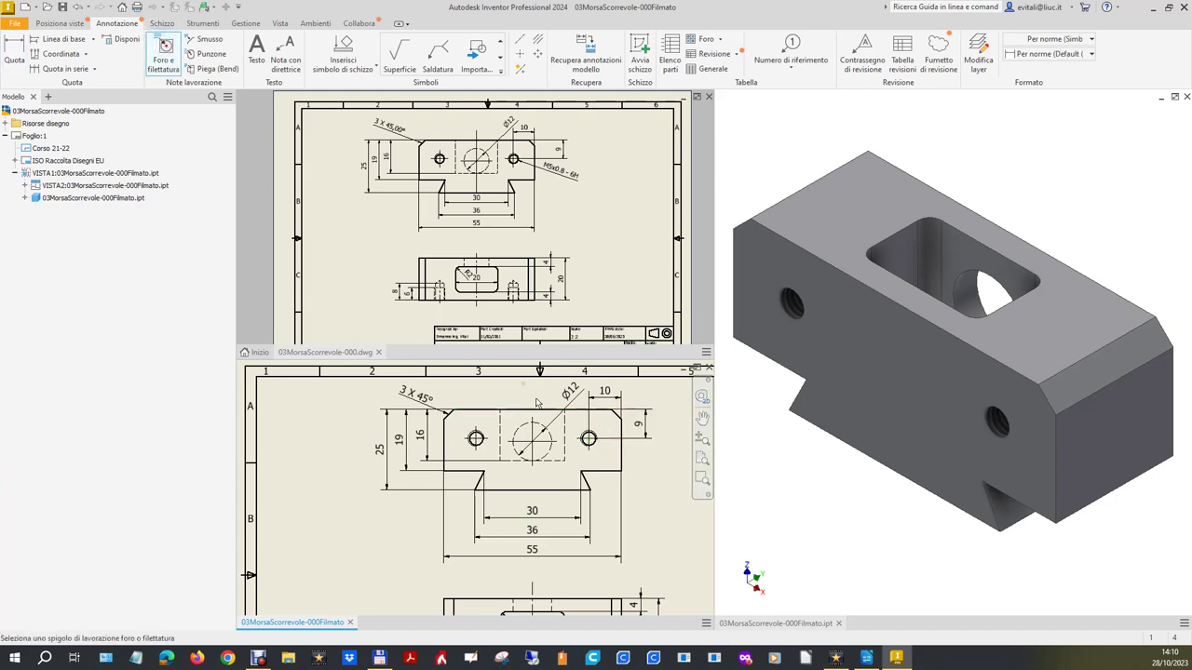
- Attach an M5x0.8-6H thread note to the front view's small right-hand hole
{"action": "left_click", "coordinate": [588, 445]}
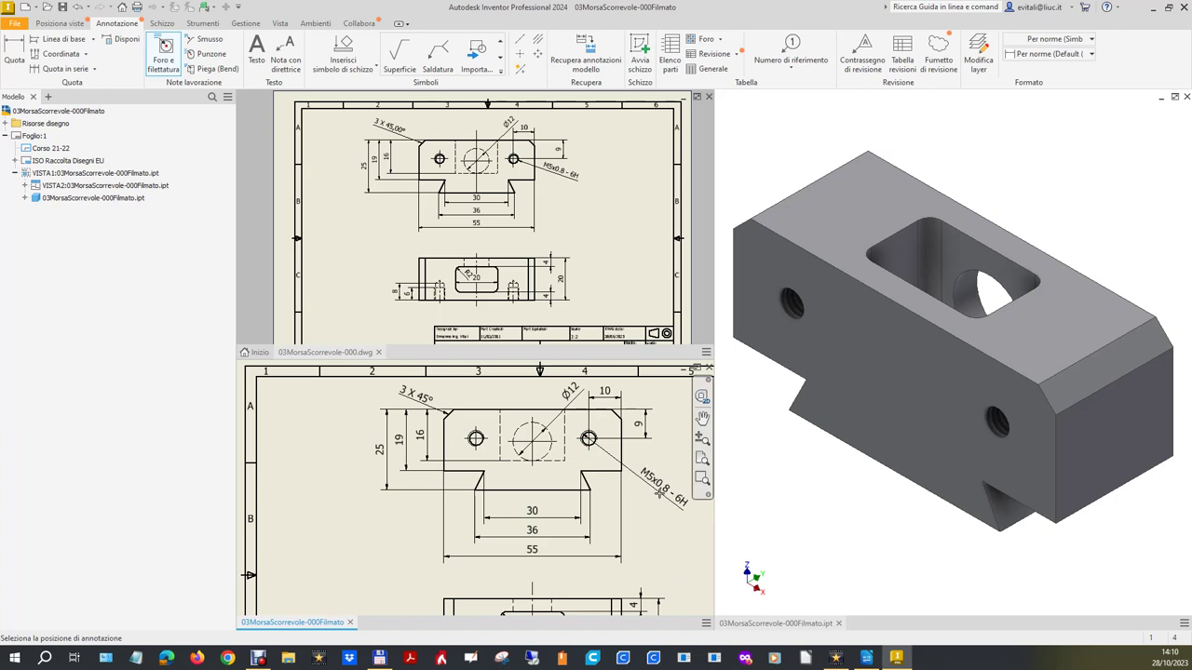
{"action": "left_click", "coordinate": [652, 486]}
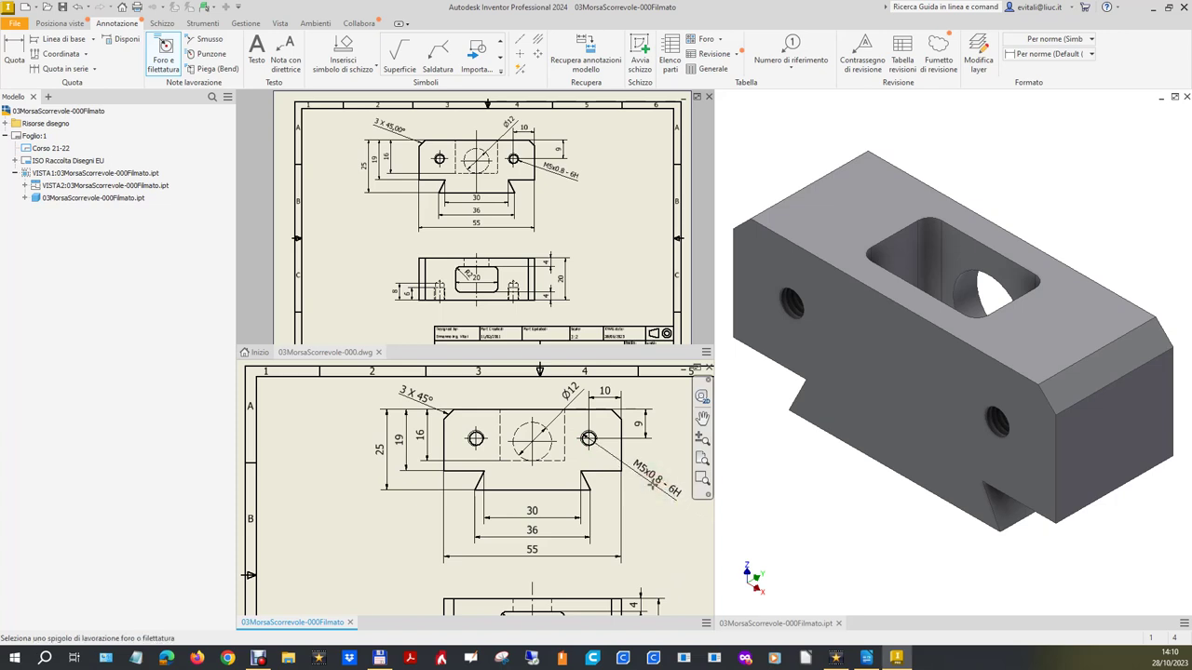